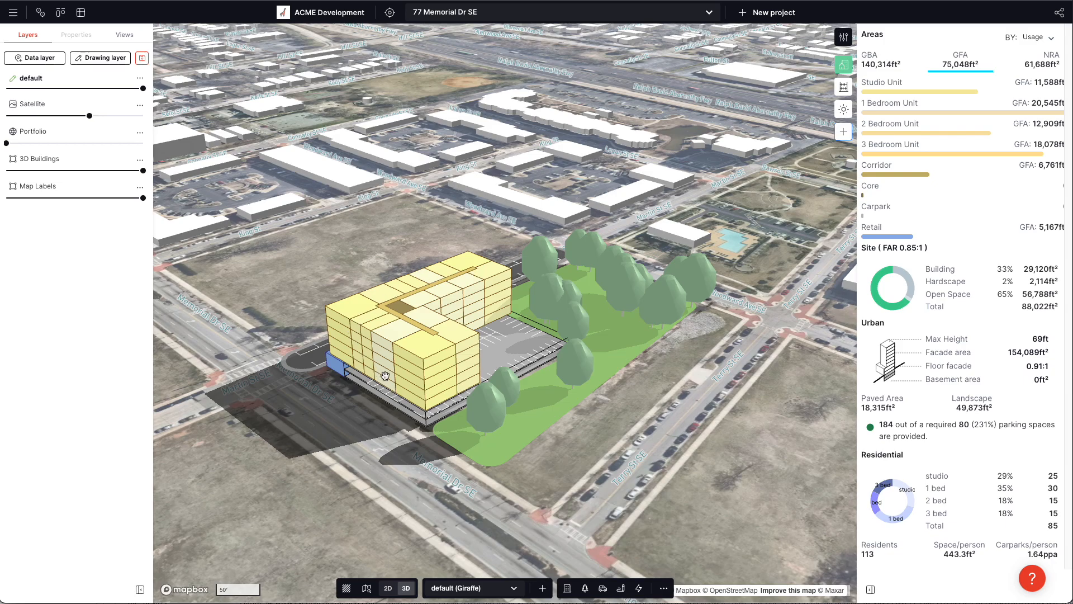
# Orbit and tilt the 3D view around the 77 Memorial Dr SE building, then bring up the Analytics getting-started panel.
pyautogui.moveTo(408, 472); pyautogui.dragTo(534, 407, button='right')
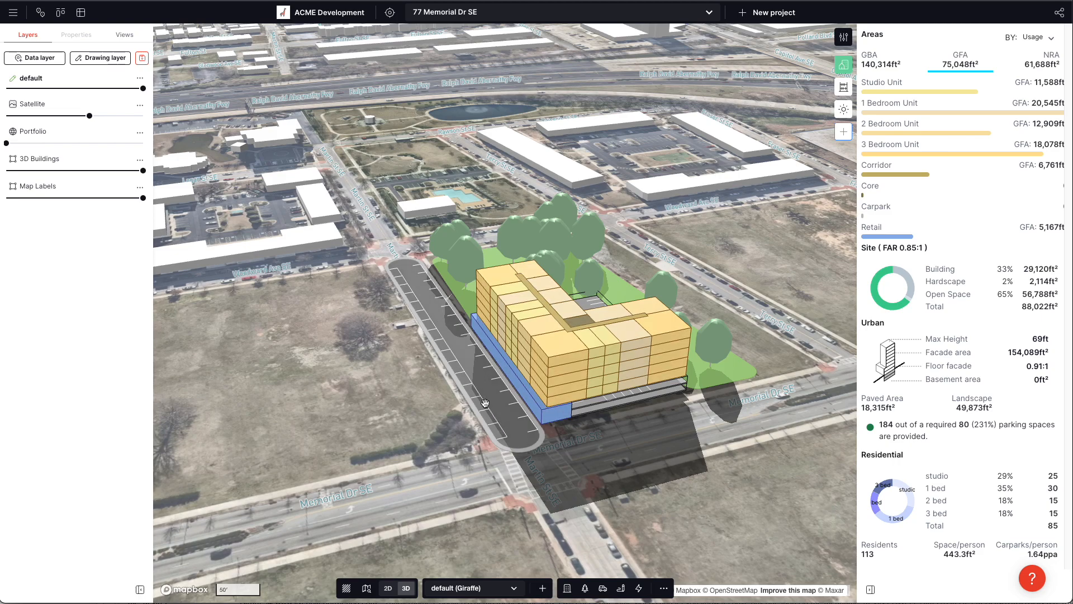
pyautogui.moveTo(523, 437); pyautogui.dragTo(547, 434, button='right')
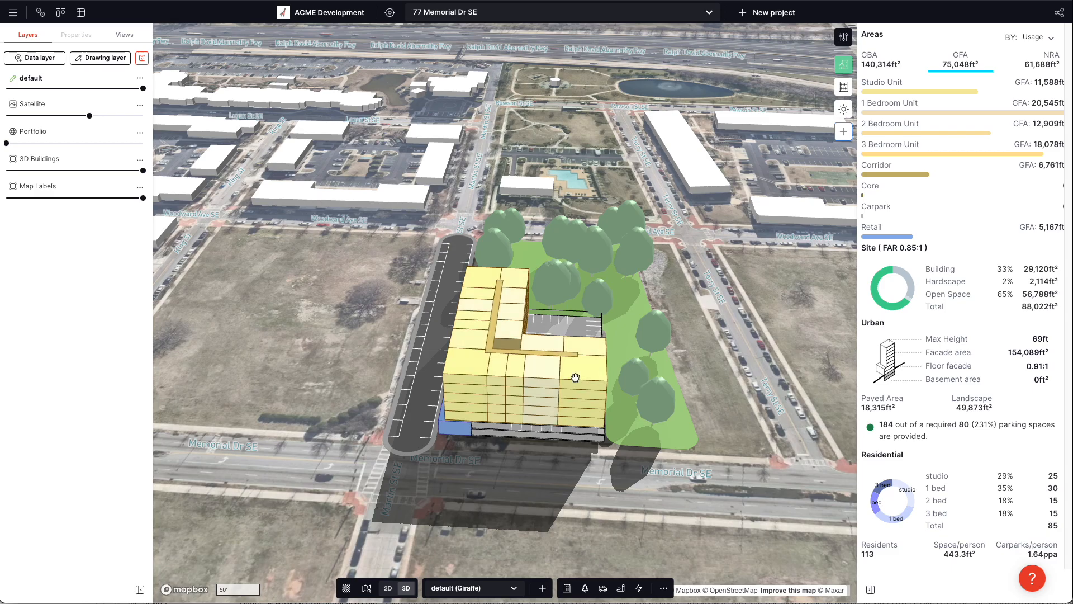
pyautogui.moveTo(383, 495); pyautogui.dragTo(719, 453, button='right')
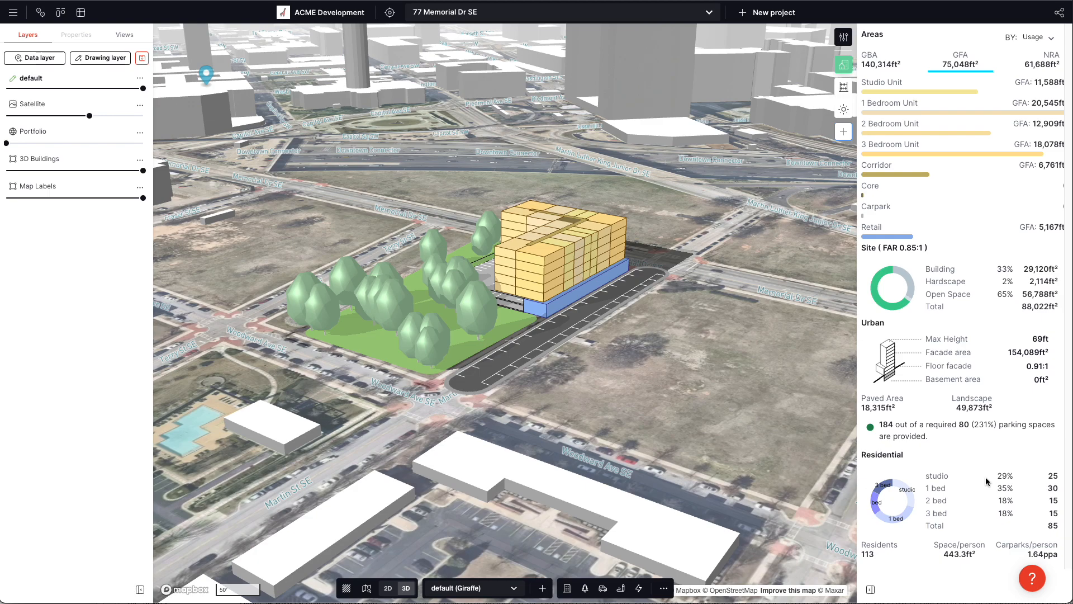
pyautogui.moveTo(624, 259); pyautogui.dragTo(630, 286, button='right')
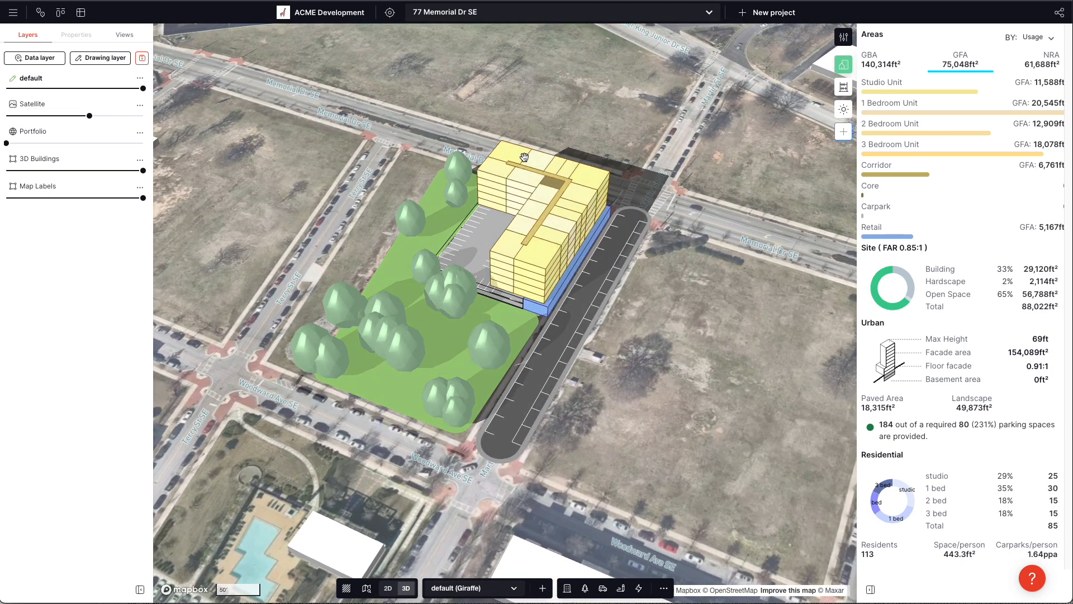
pyautogui.moveTo(649, 428); pyautogui.dragTo(769, 409, button='right')
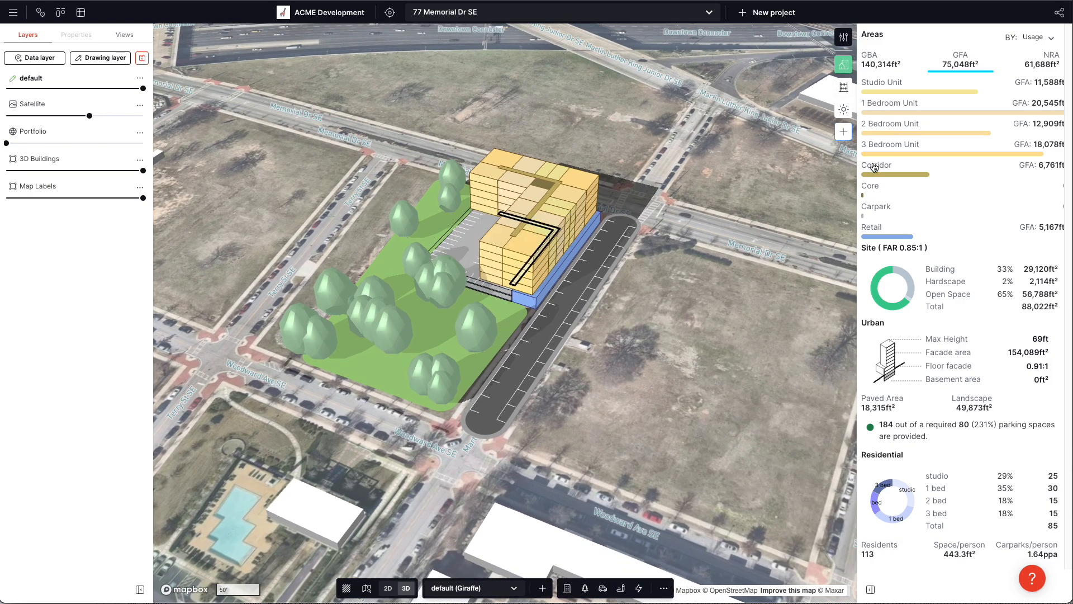
pyautogui.click(843, 88)
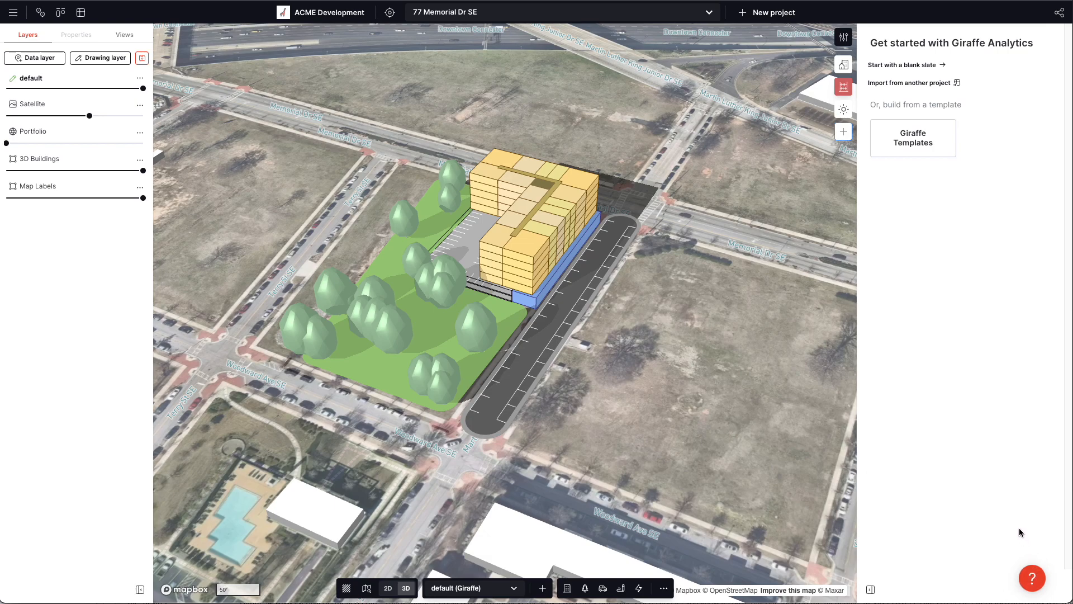
# Start from a blank slate, create a 'Built Form' category, and begin a new measure for it.
pyautogui.click(911, 66)
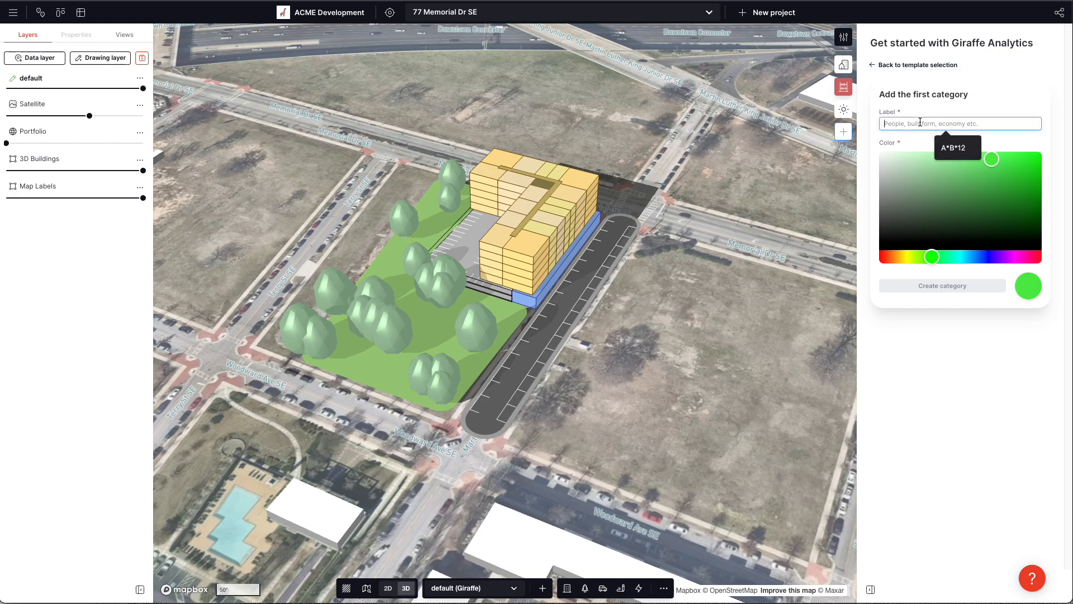
pyautogui.write('Built Form')
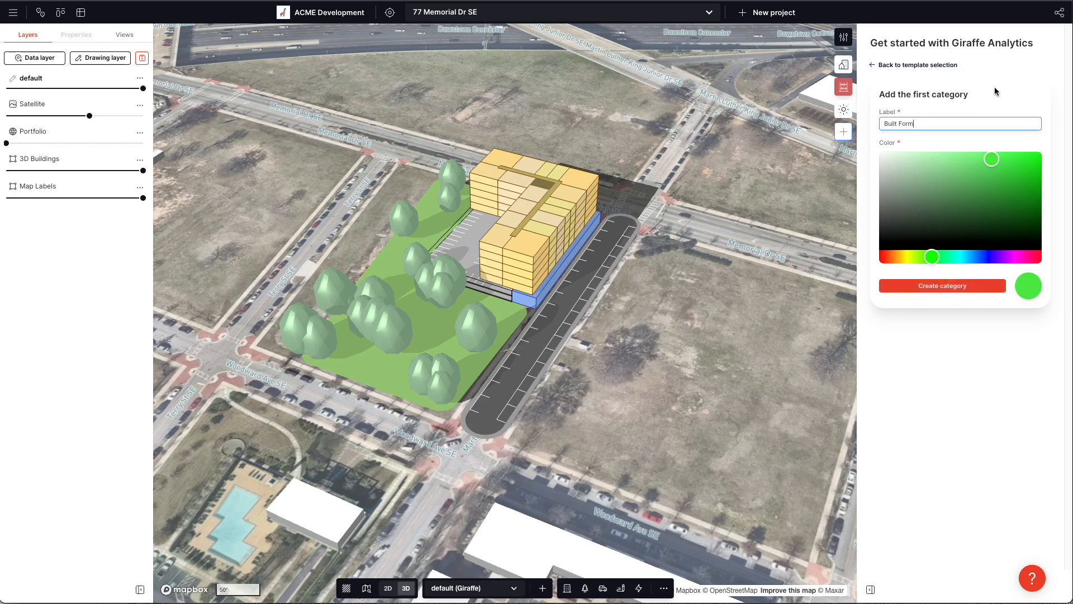
pyautogui.click(958, 286)
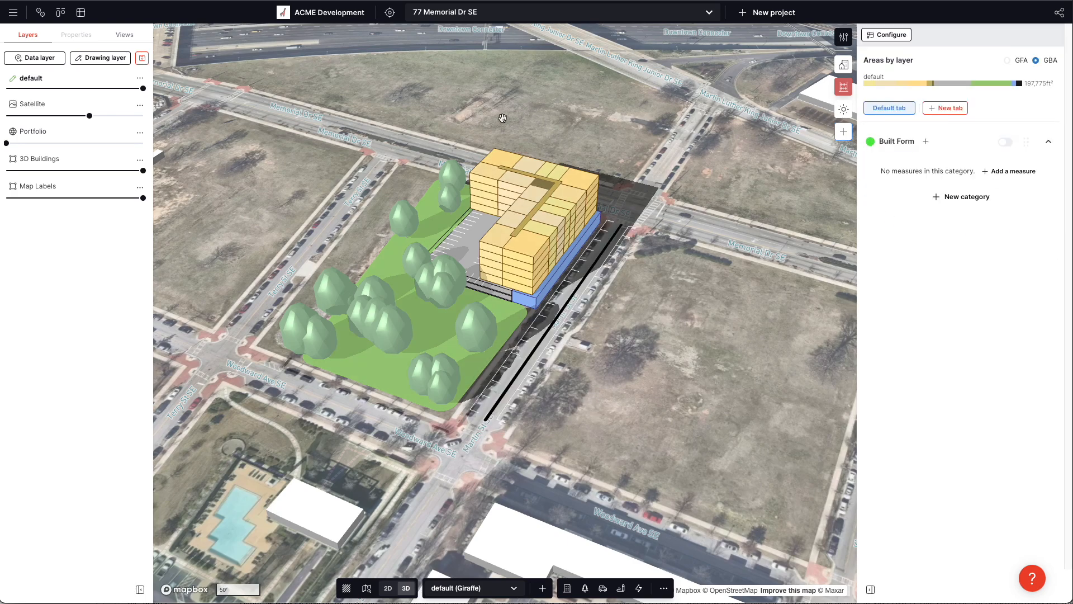
pyautogui.moveTo(516, 452); pyautogui.dragTo(512, 445, button='right')
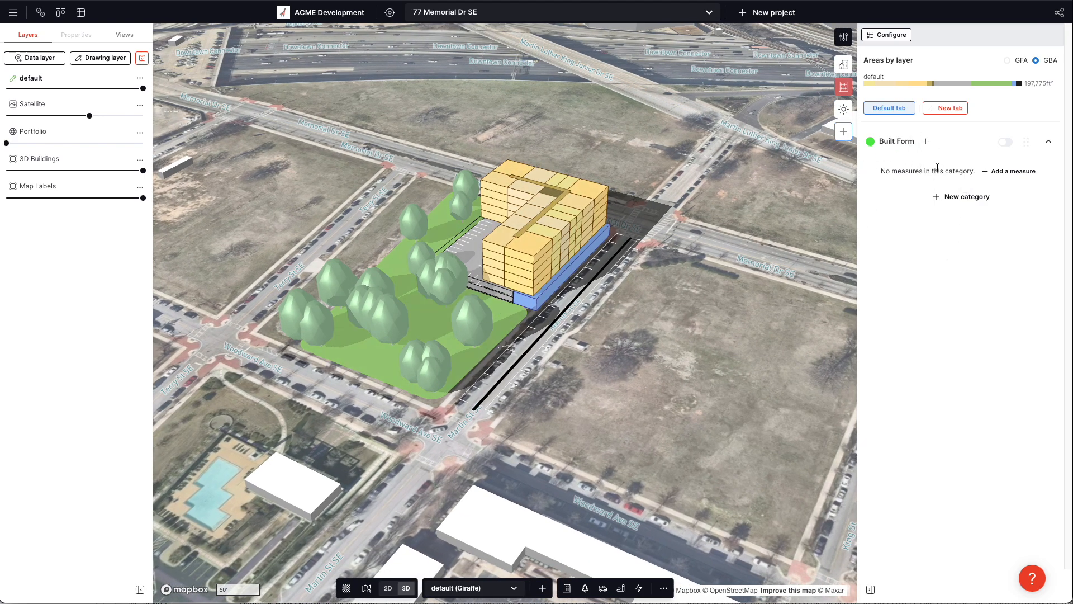
pyautogui.click(1025, 171)
# Name the measure 'Number of Dwellings', make it Unitless, and use dwellingTotalCount as component A.
pyautogui.click(265, 144)
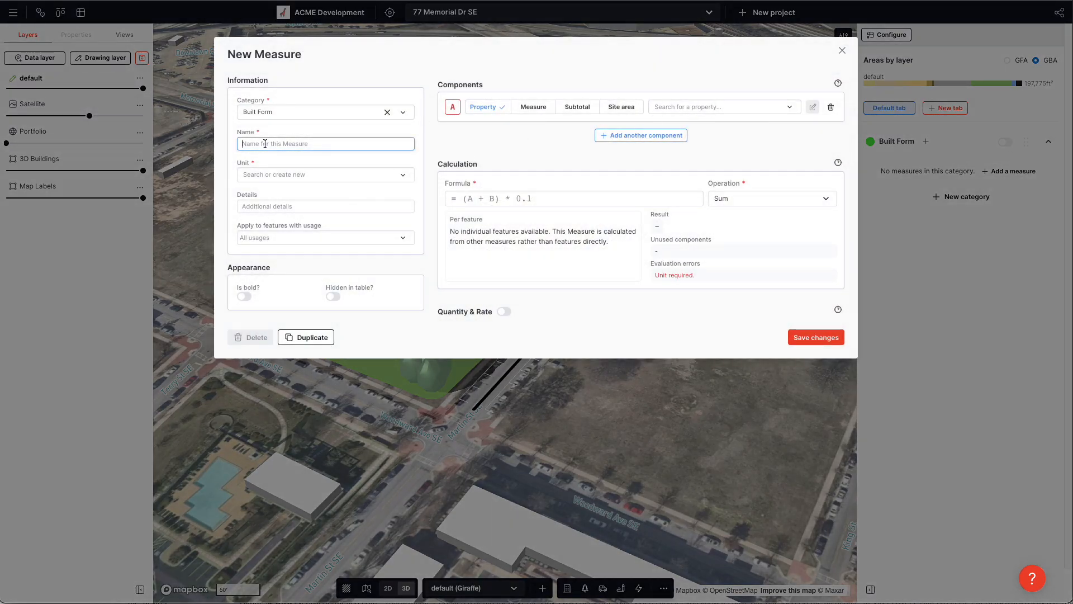
pyautogui.write('Number of Dwellings')
pyautogui.click(277, 174)
pyautogui.click(306, 193)
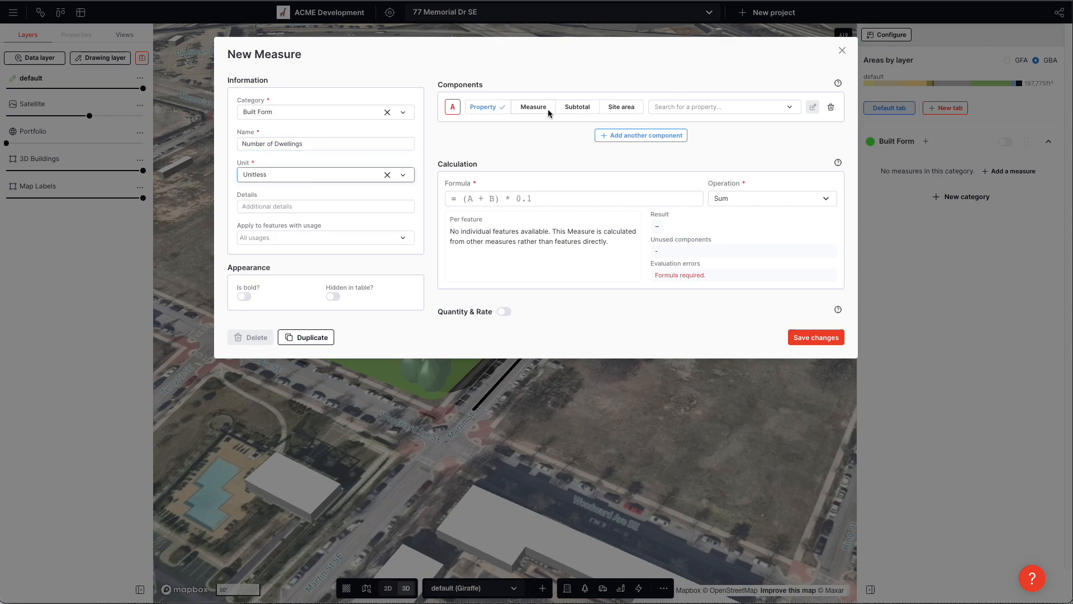
pyautogui.click(709, 107)
pyautogui.write('dwell')
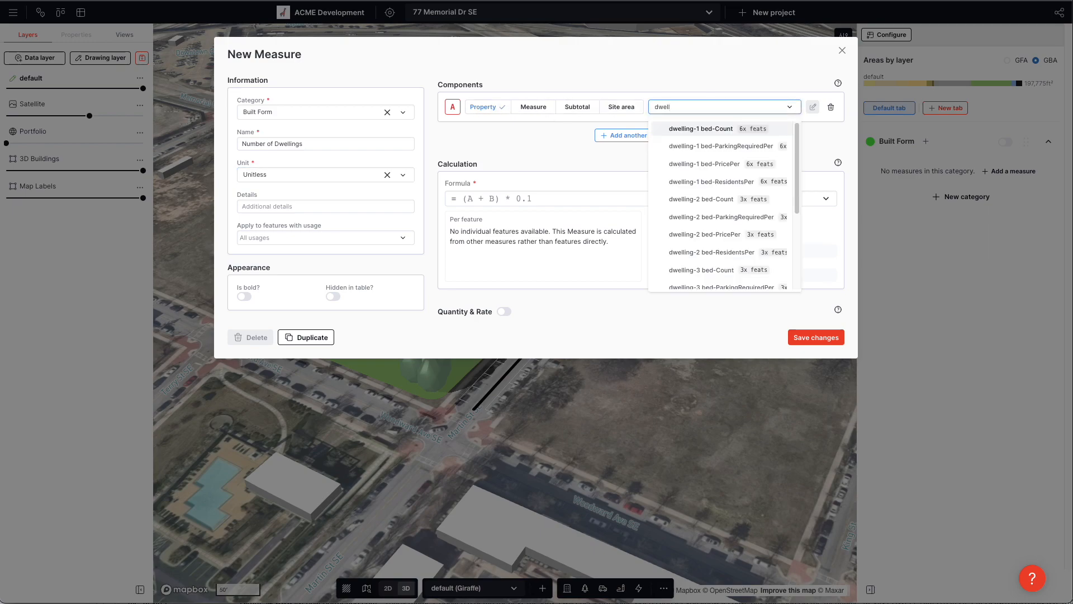
pyautogui.scroll(-5, 712, 234)
pyautogui.click(710, 224)
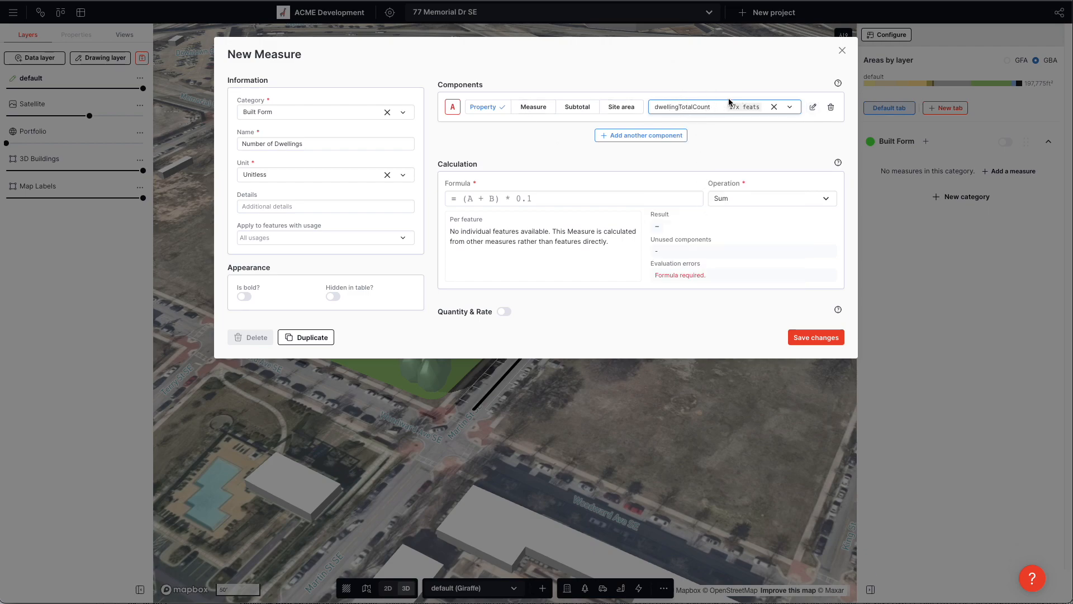
# Set the formula to A and save the Number of Dwellings measure (85).
pyautogui.click(484, 200)
pyautogui.write('A')
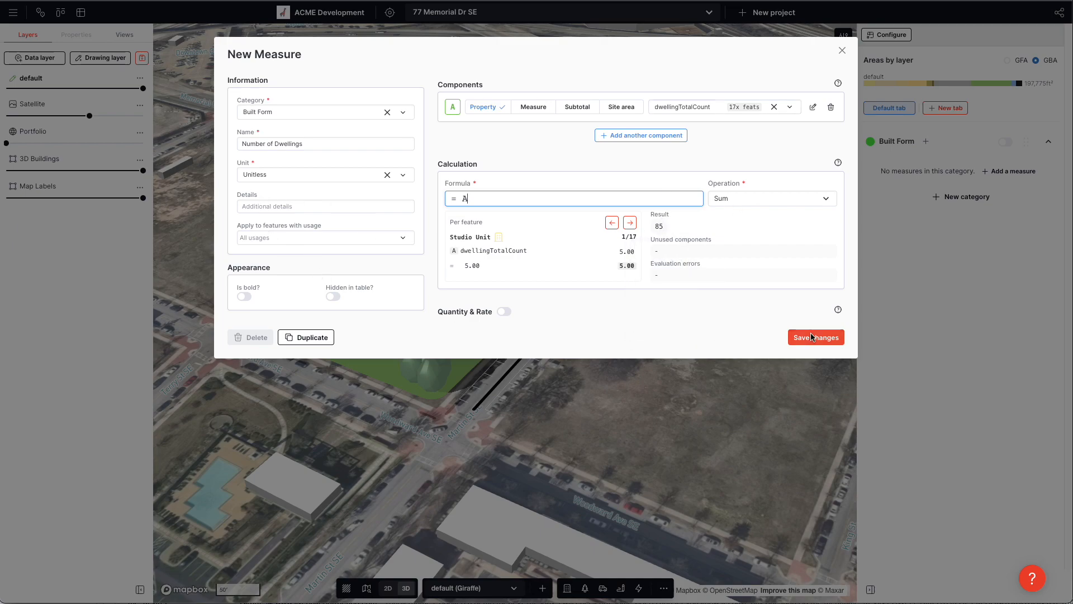
pyautogui.click(283, 240)
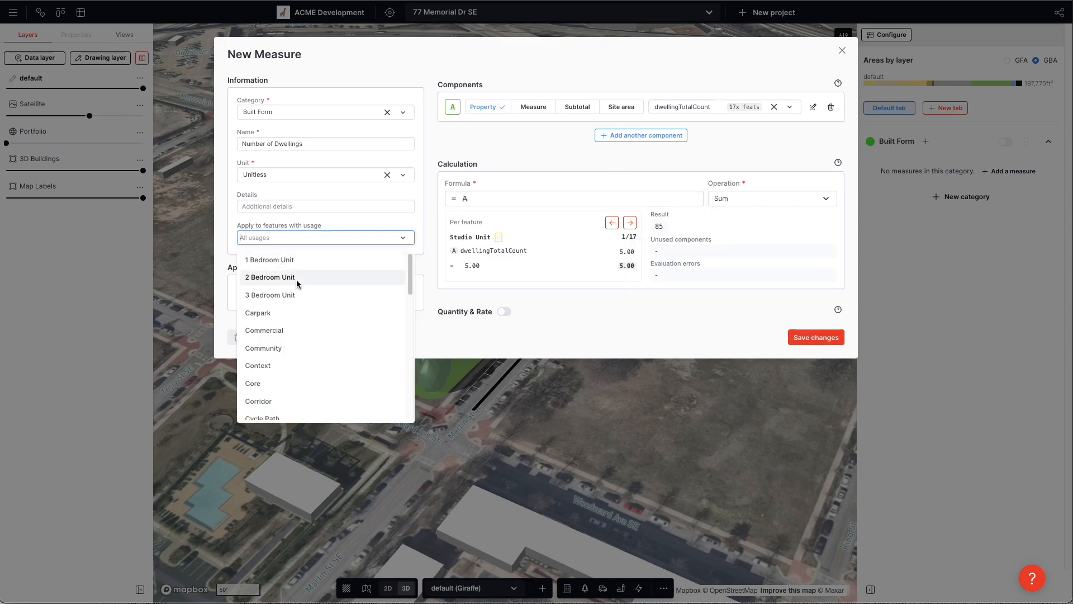
pyautogui.click(663, 212)
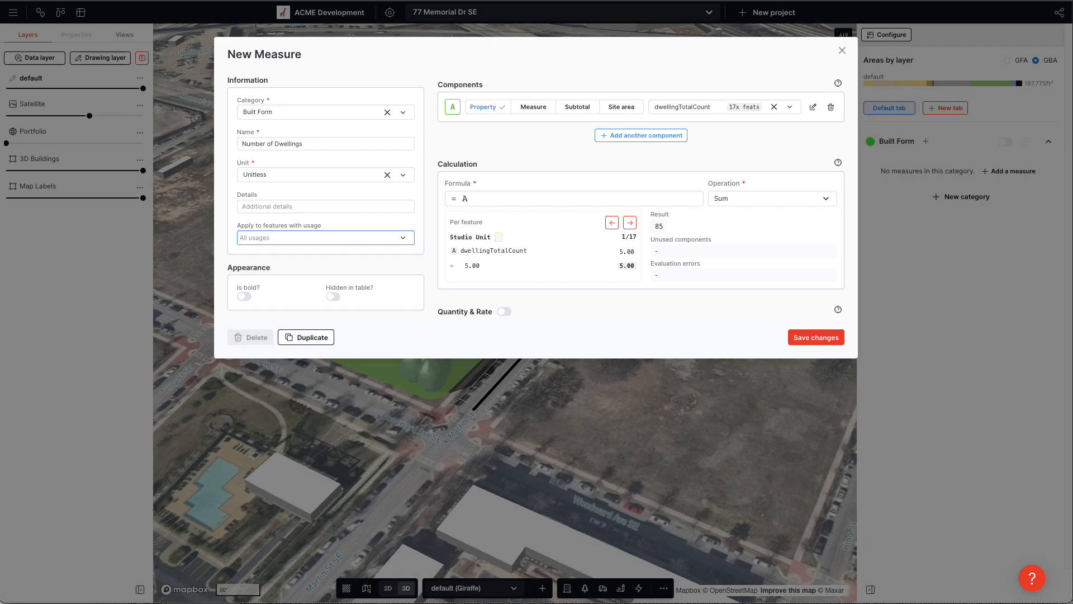
pyautogui.click(817, 338)
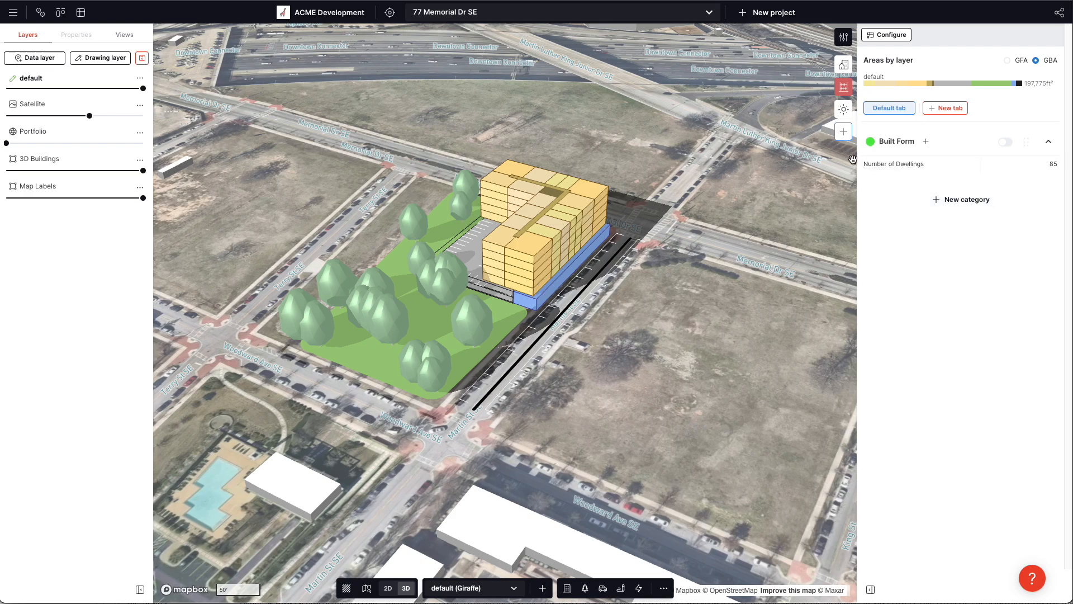
# Add a 'Retail Square Footage' measure in Square Feet using netArea (ft²) as component A.
pyautogui.click(926, 142)
pyautogui.click(307, 143)
pyautogui.write('Retail Square Footage')
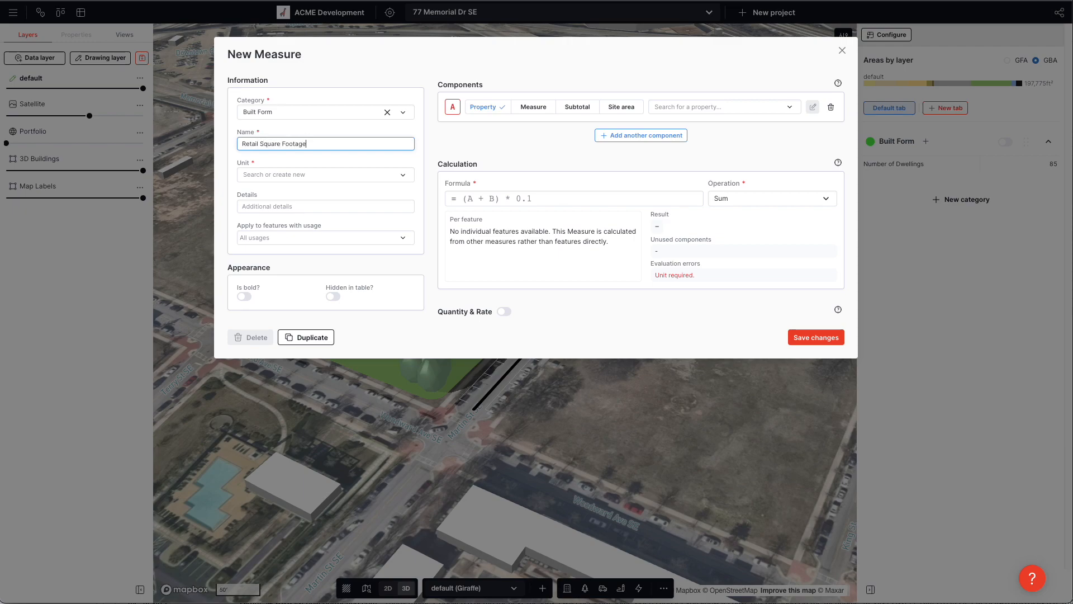
pyautogui.click(294, 174)
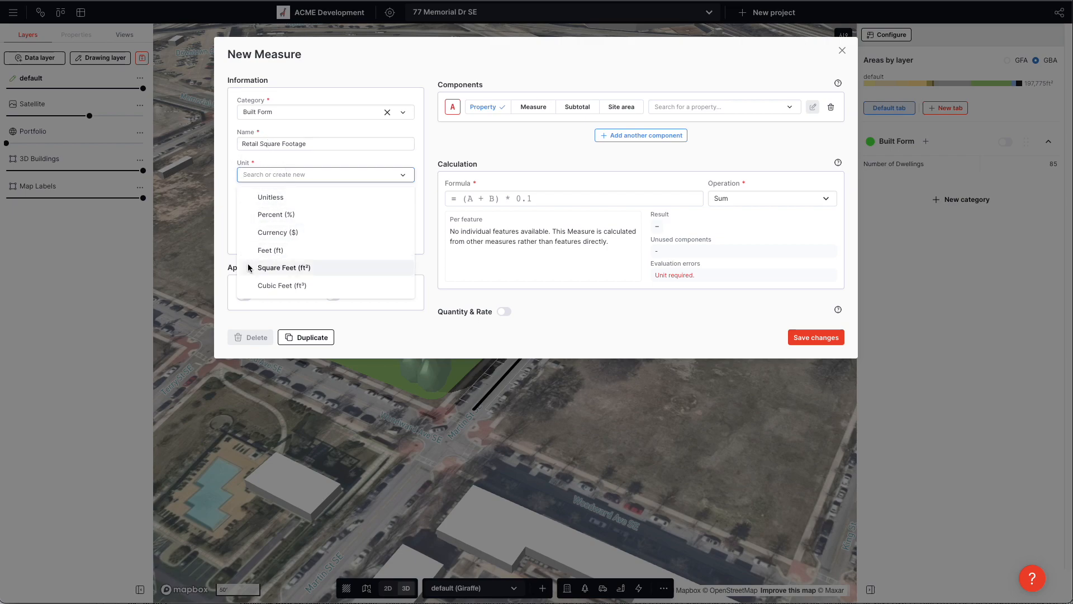
pyautogui.click(284, 269)
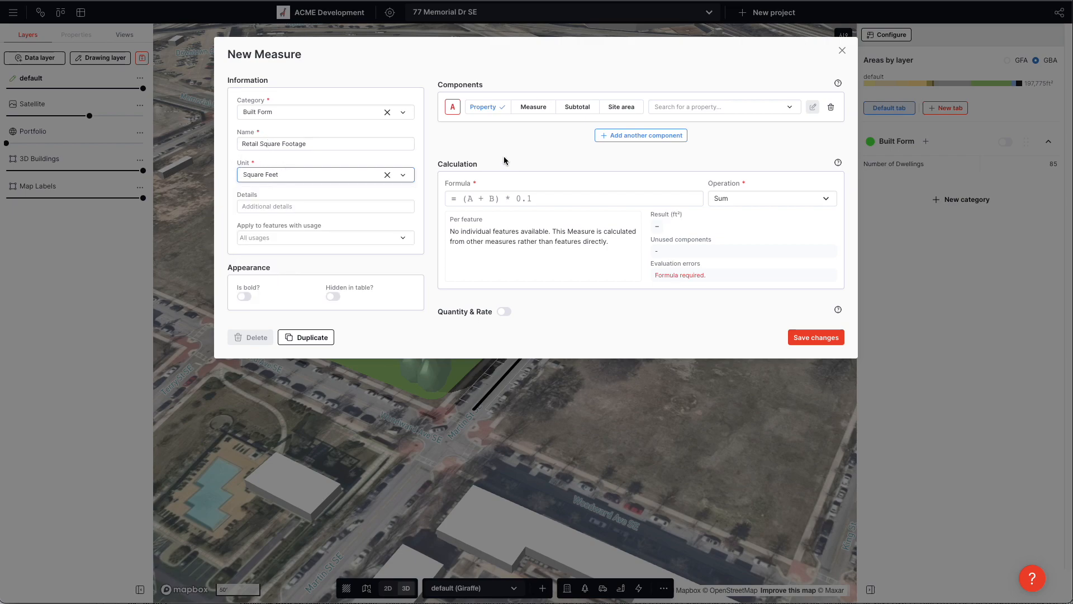
pyautogui.click(692, 110)
pyautogui.write('net')
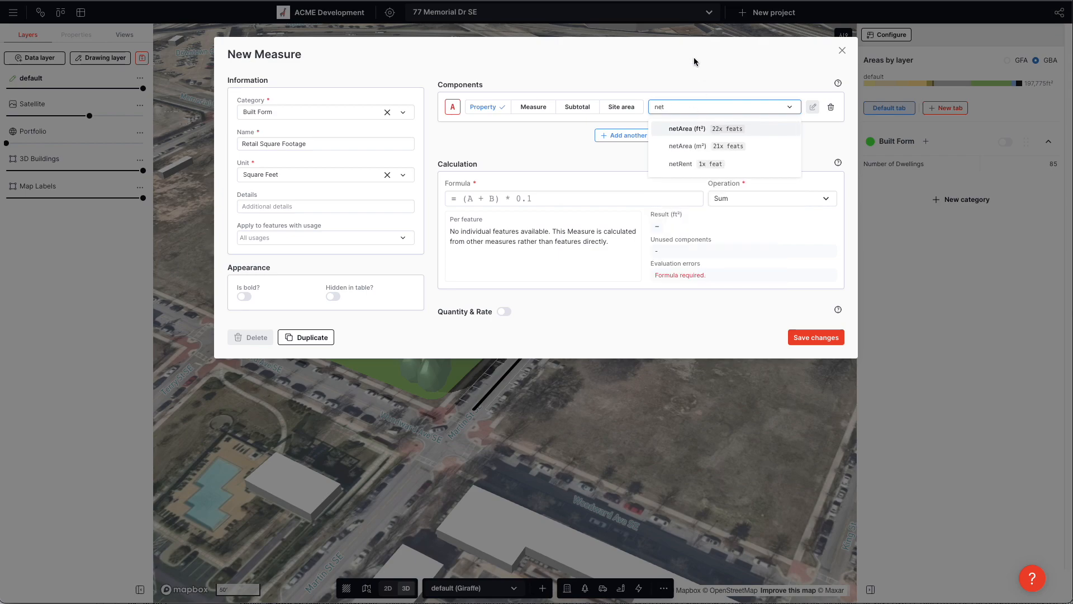
pyautogui.click(697, 129)
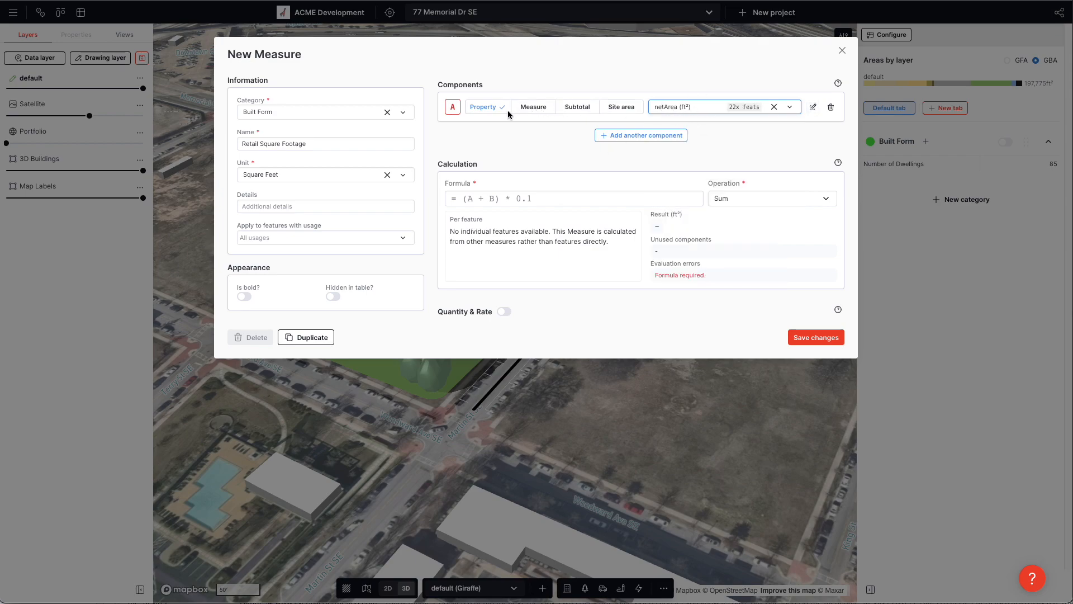
# Restrict the measure to Retail usage, set formula A, and save it (5,167).
pyautogui.click(271, 239)
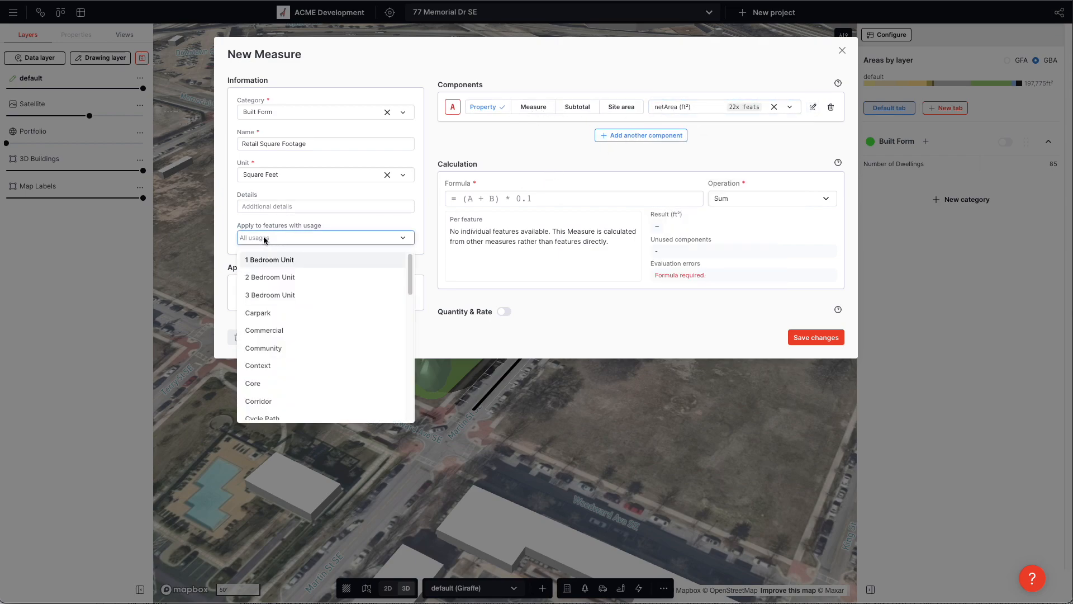
pyautogui.write('retail')
pyautogui.click(255, 277)
pyautogui.click(506, 187)
pyautogui.click(474, 198)
pyautogui.write('A')
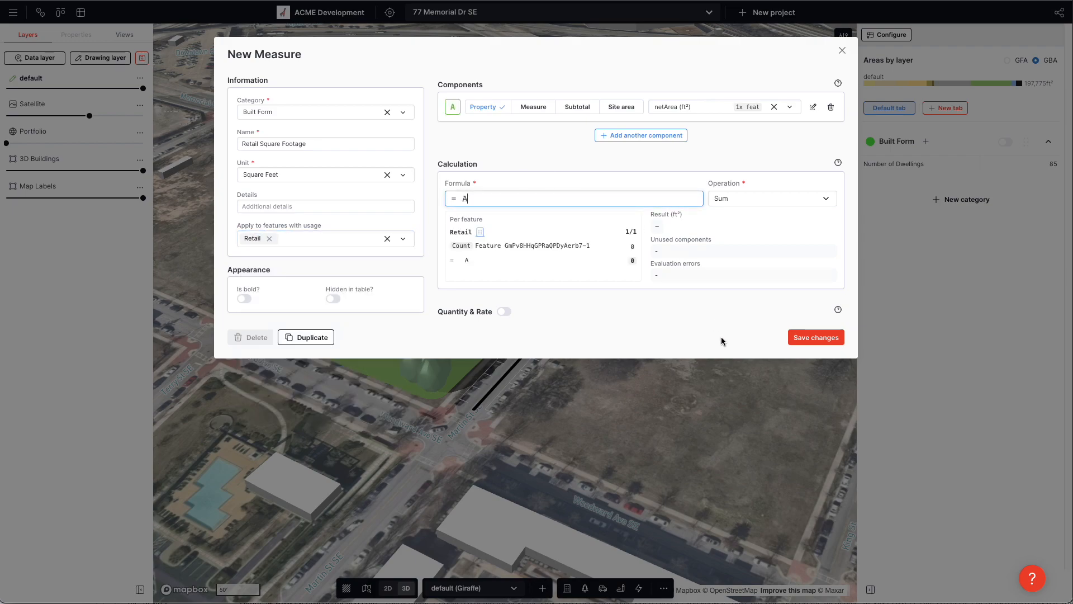
pyautogui.click(815, 337)
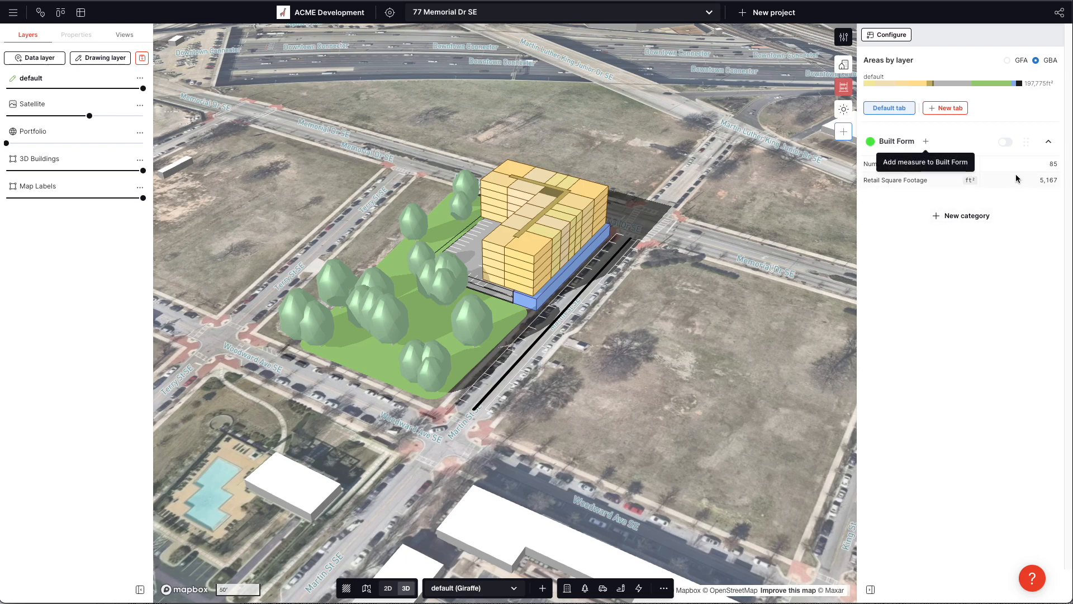
# Add a Unitless 'Number of Parking Bays' measure from parkingBayCount with formula A, totalling 152.
pyautogui.click(927, 142)
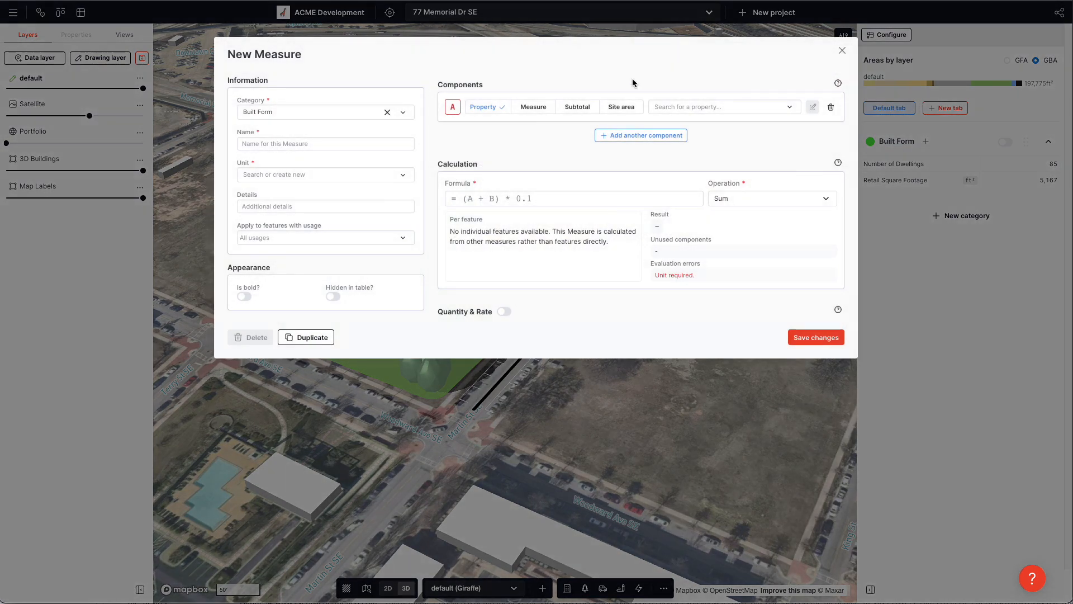
pyautogui.click(715, 109)
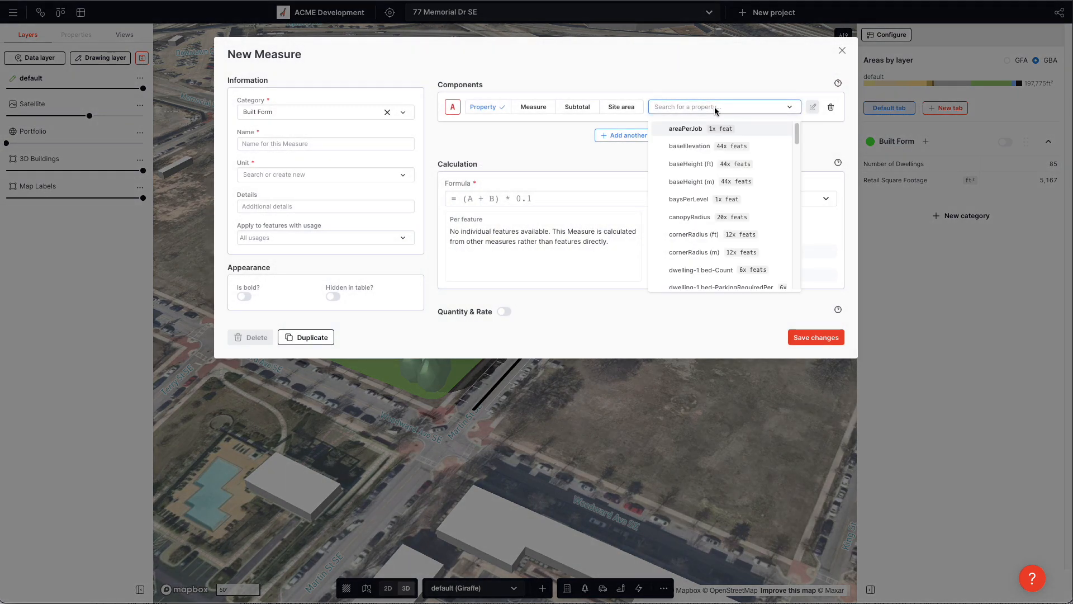
pyautogui.write('par')
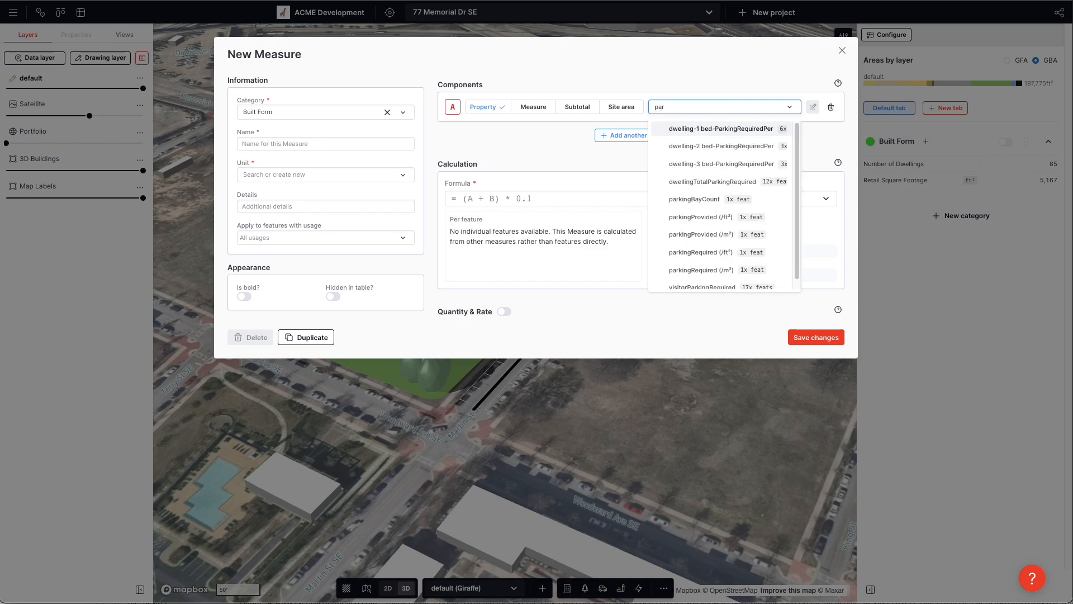
pyautogui.click(715, 199)
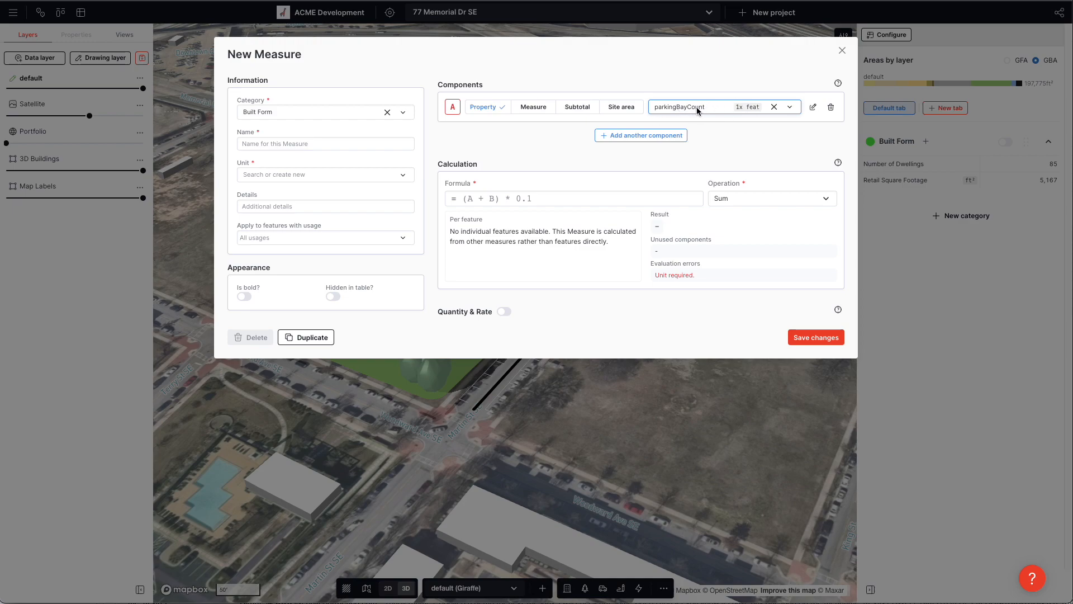
pyautogui.click(273, 144)
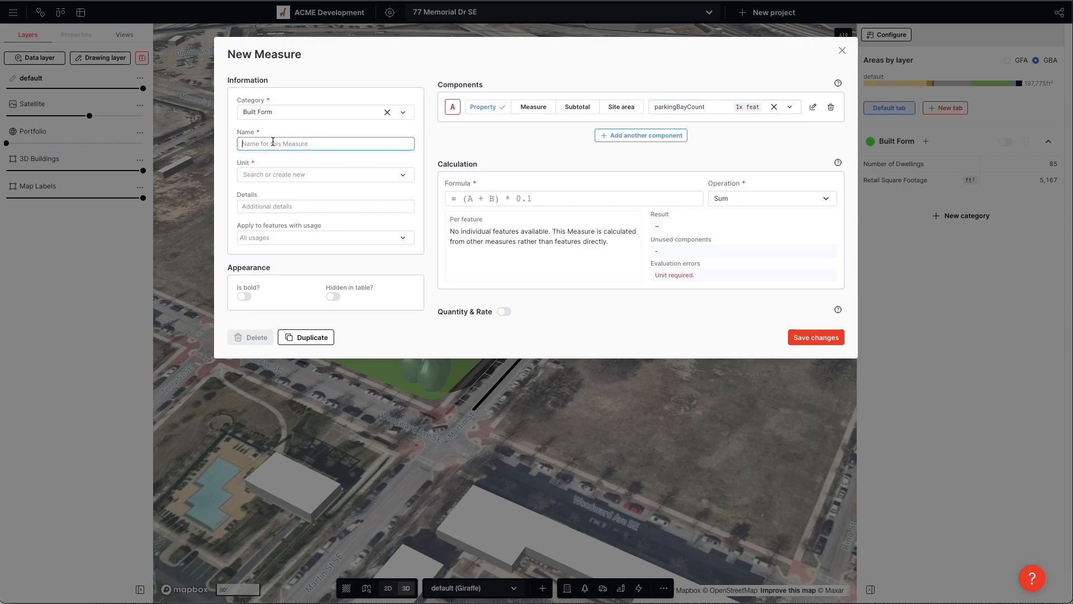
pyautogui.write('Num')
pyautogui.press('Tab')
pyautogui.click(301, 178)
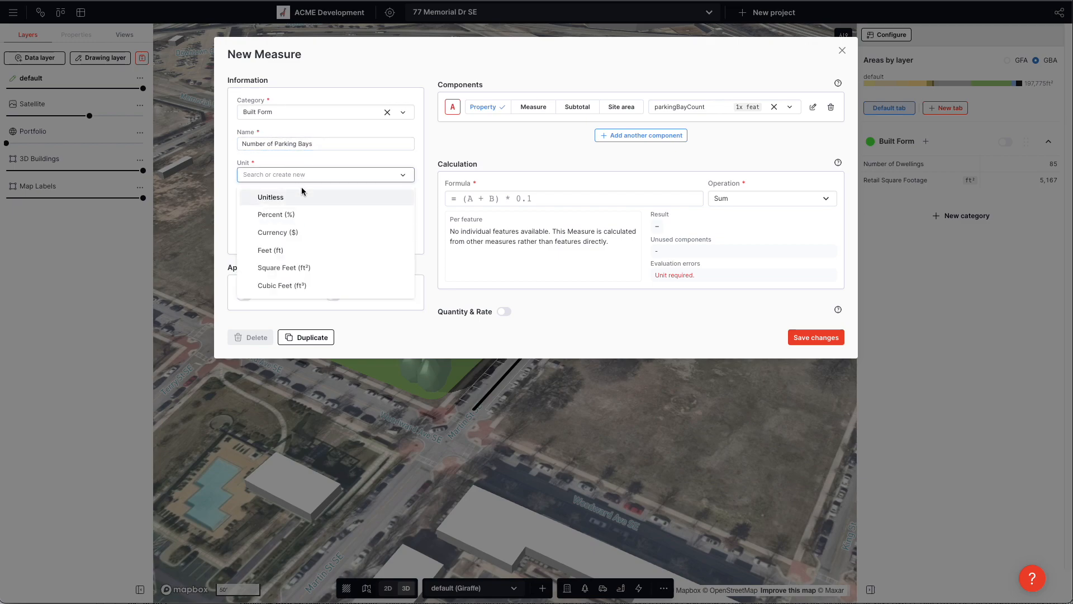
pyautogui.click(304, 197)
pyautogui.click(534, 199)
pyautogui.write('A')
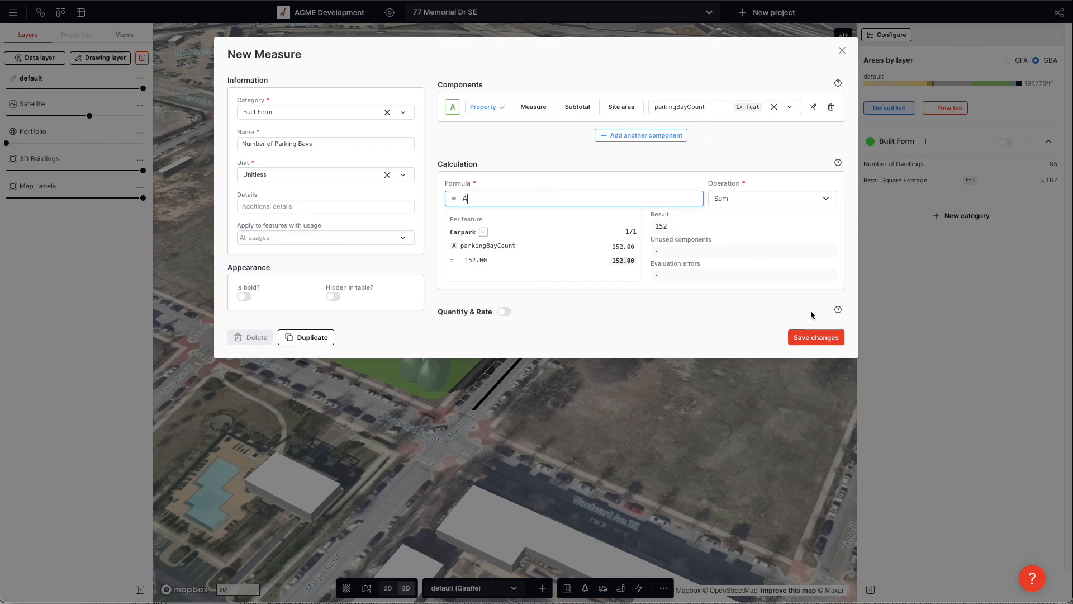
pyautogui.click(839, 340)
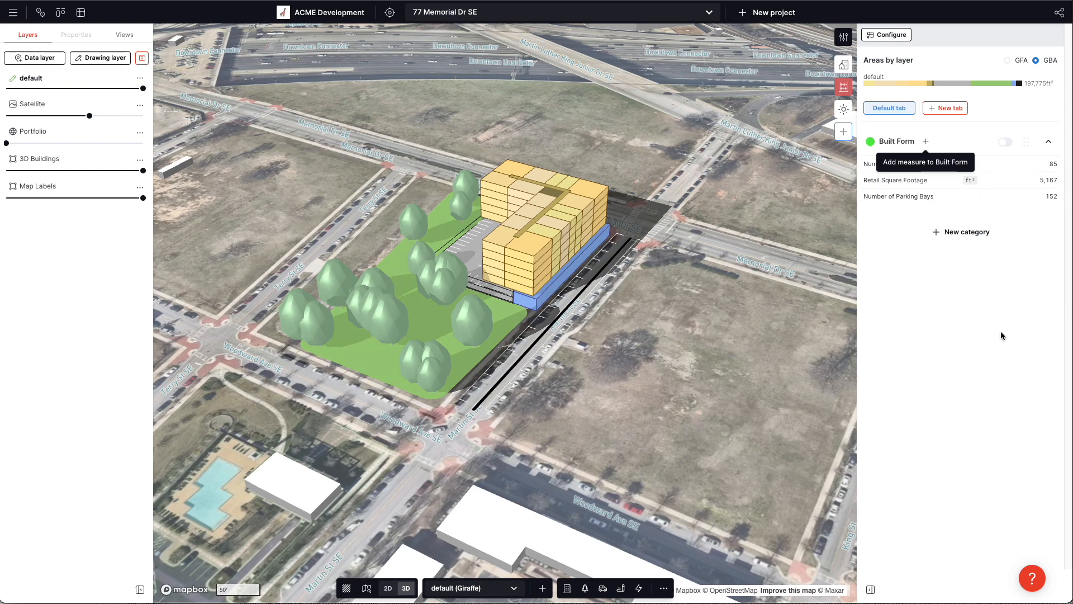
# Start a Unitless 'Tree Count' measure applied only to Tree features.
pyautogui.click(926, 141)
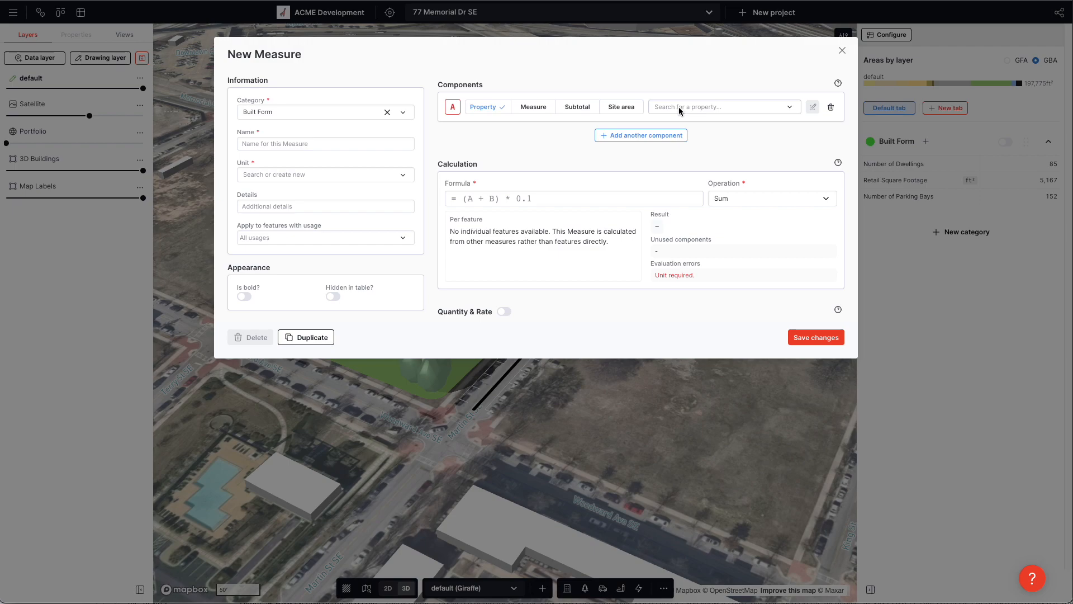
pyautogui.click(266, 145)
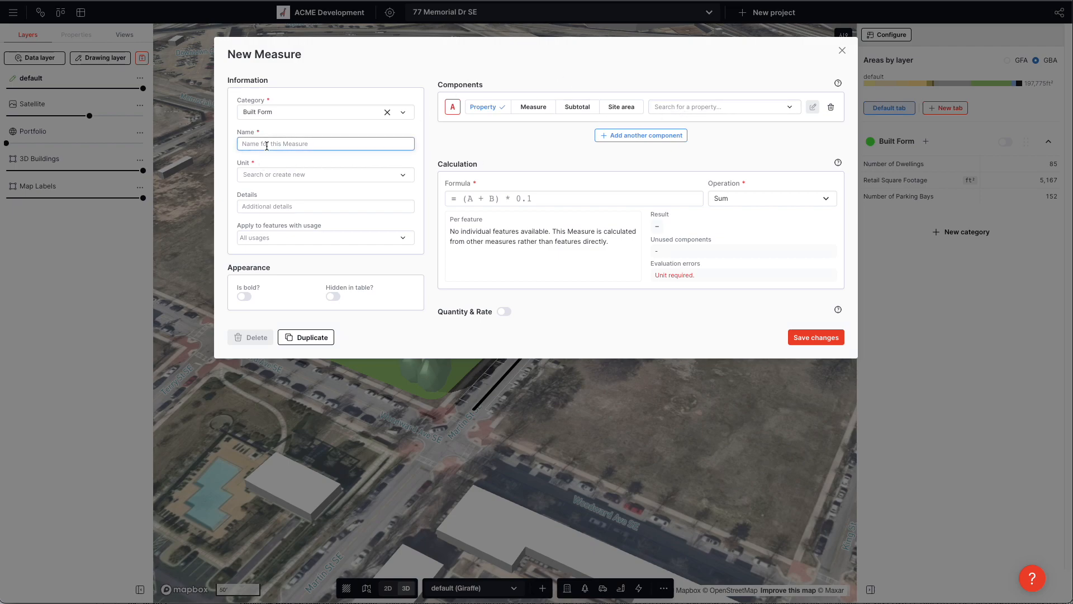
pyautogui.write('Tree Count')
pyautogui.click(261, 176)
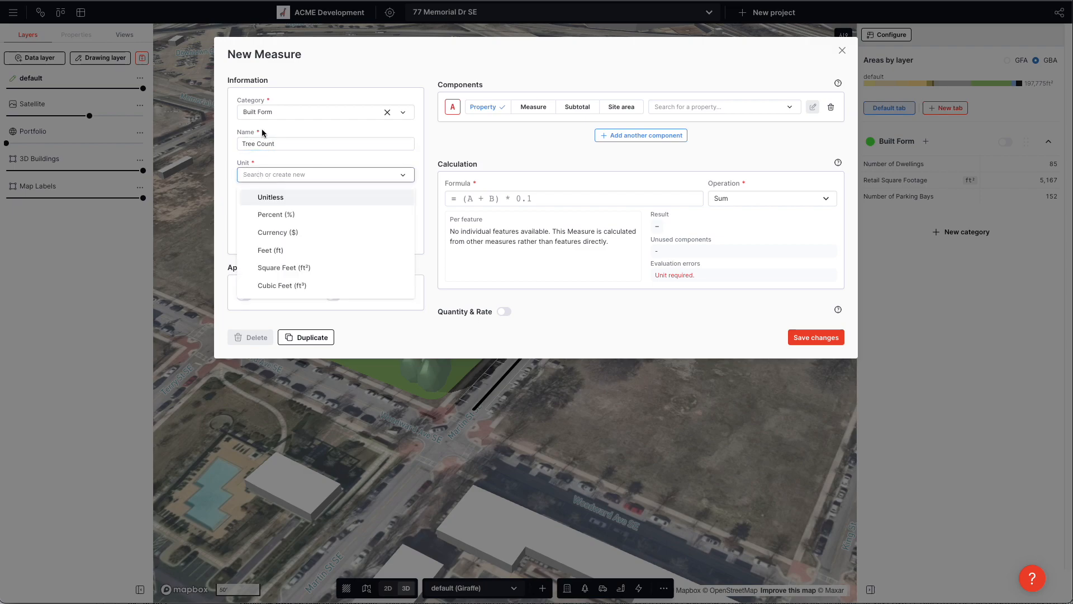
pyautogui.moveTo(239, 144); pyautogui.dragTo(307, 144)
pyautogui.click(302, 174)
pyautogui.click(298, 197)
pyautogui.click(324, 243)
pyautogui.write('tree')
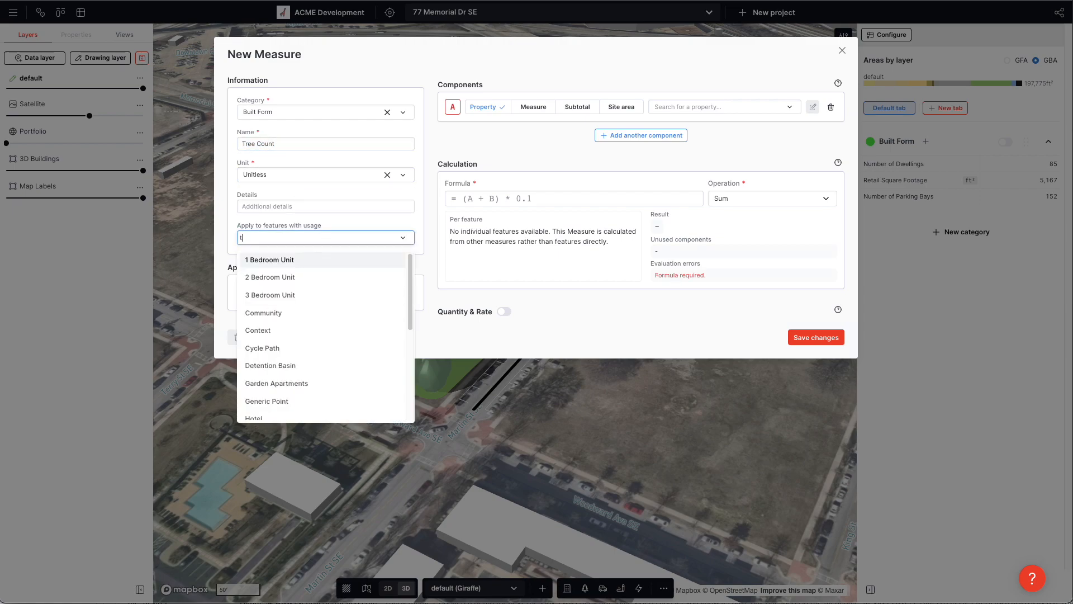
pyautogui.click(285, 263)
pyautogui.click(542, 148)
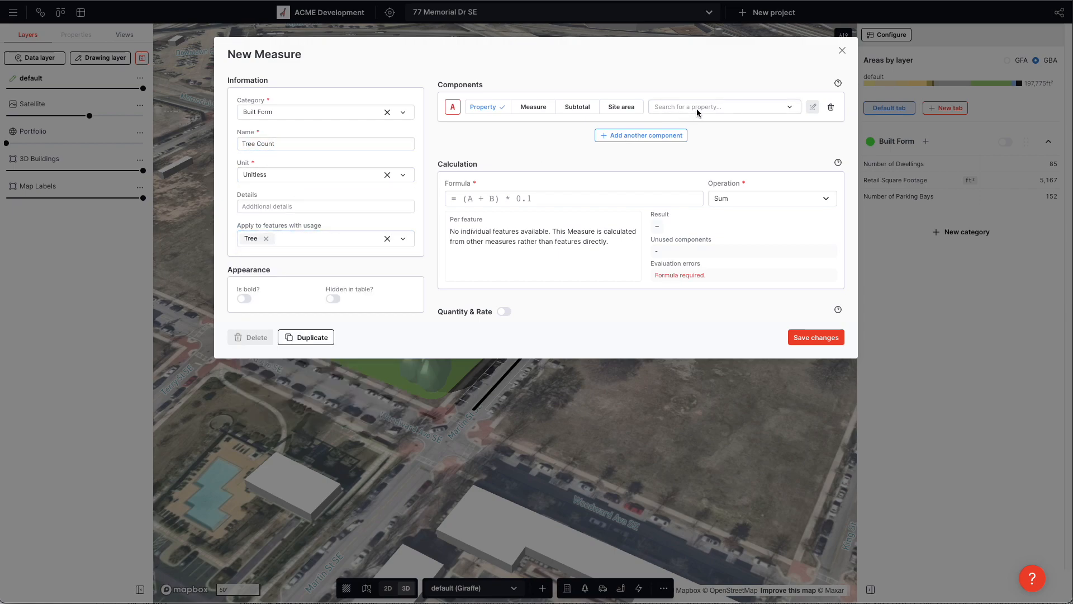
# Remove the property component, set formula 1 with the Count operation, and save Tree Count (20).
pyautogui.click(831, 107)
pyautogui.click(537, 183)
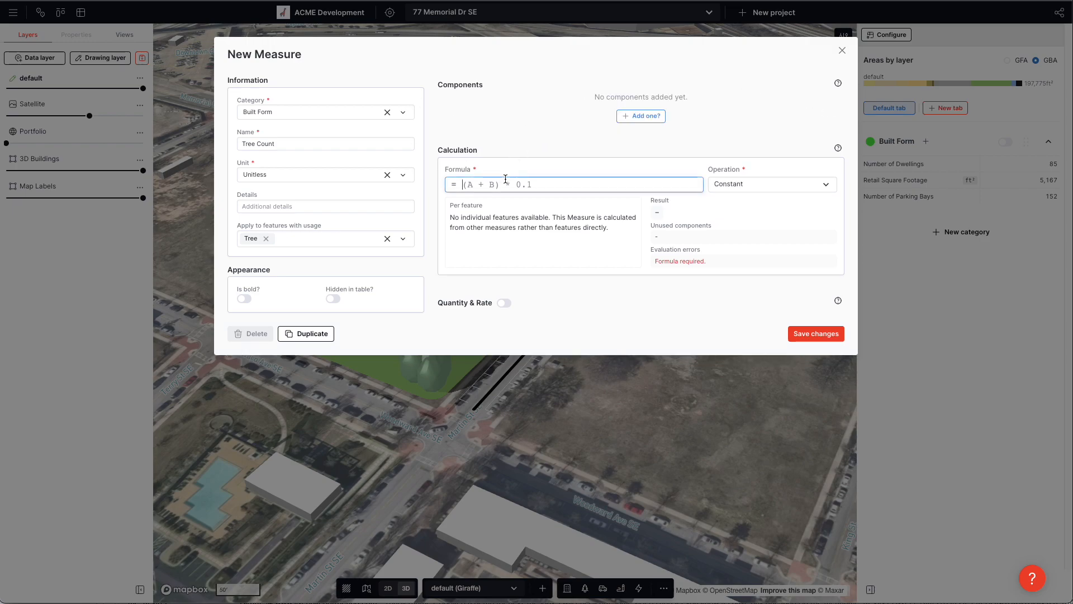
pyautogui.write('1')
pyautogui.click(735, 188)
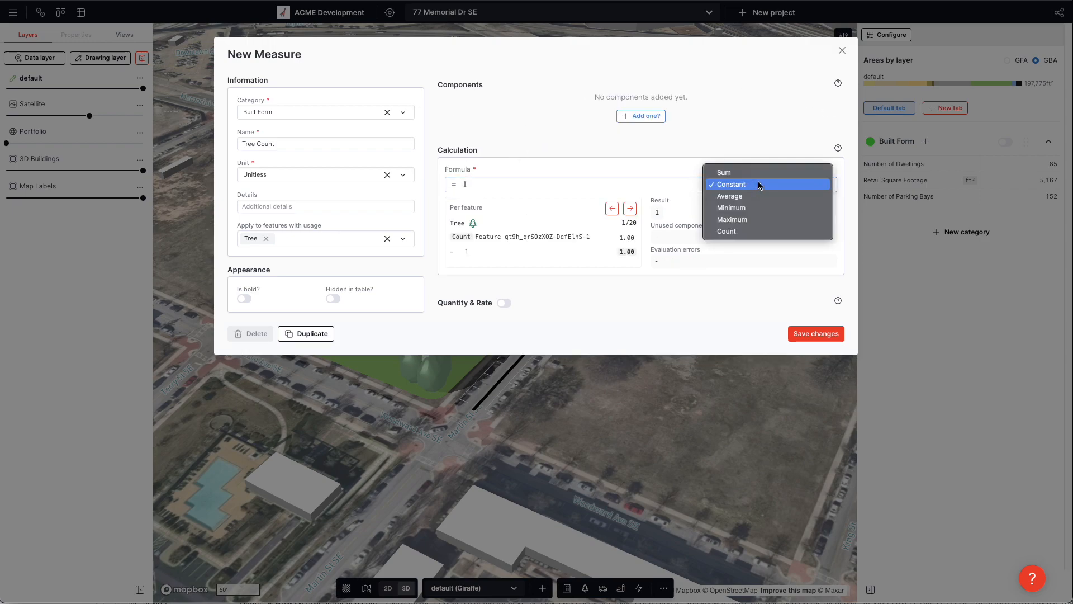
pyautogui.click(739, 233)
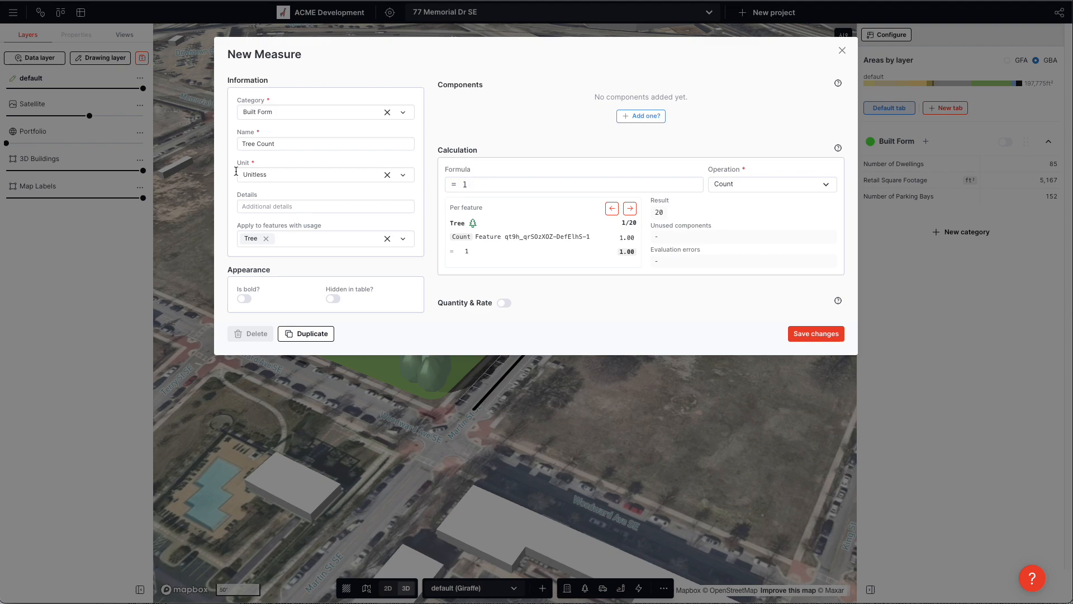
pyautogui.click(816, 334)
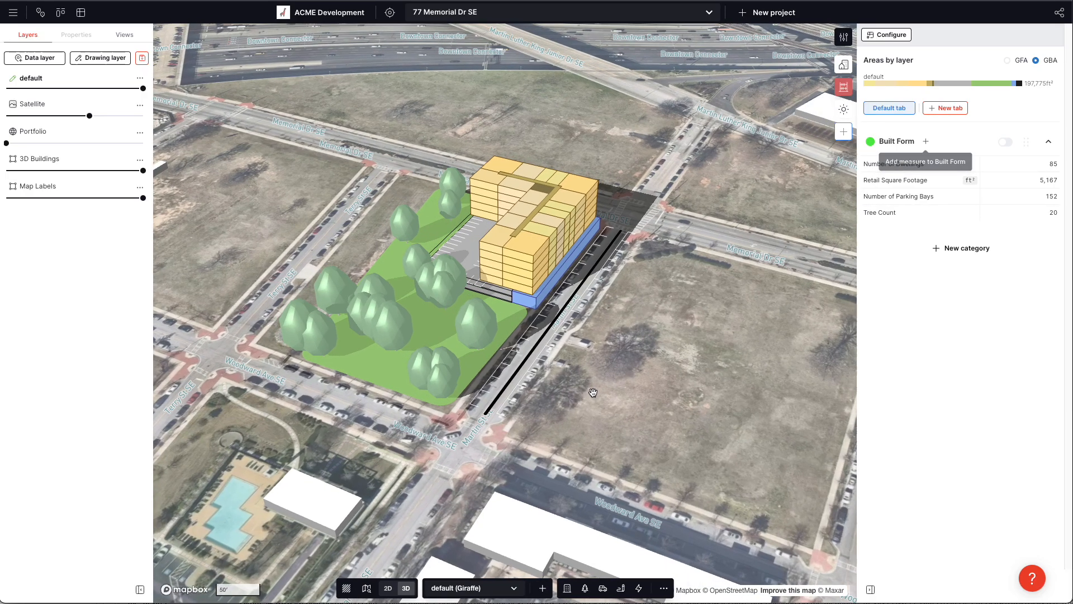
# Begin a new measure category named 'Capital Expenses'.
pyautogui.moveTo(593, 393); pyautogui.dragTo(616, 386, button='right')
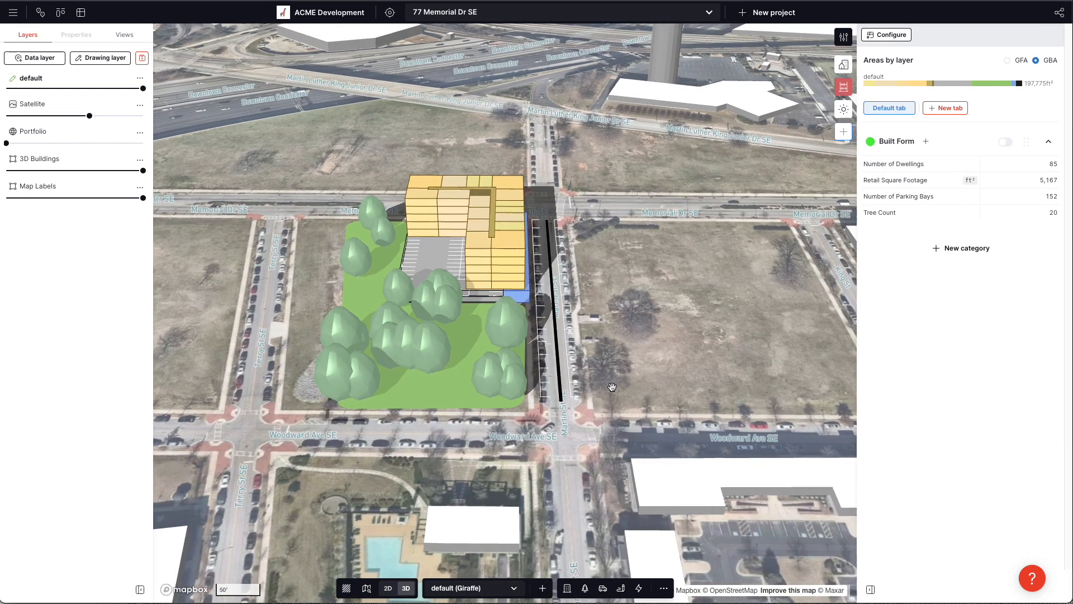
pyautogui.click(962, 248)
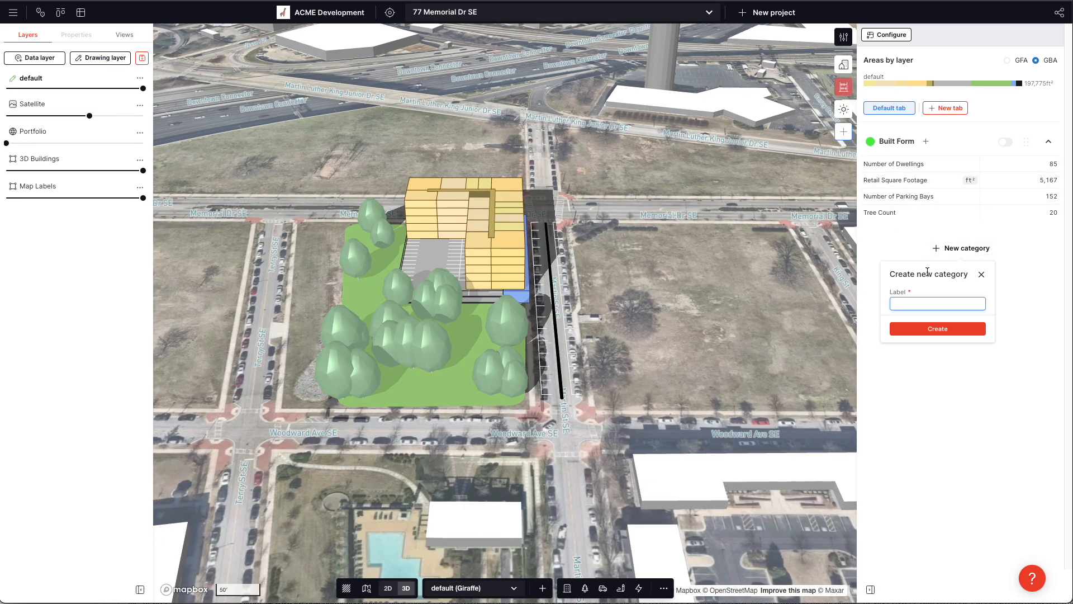
pyautogui.write('Capital Expenses')
# Create the empty Capital Expenses category and bring up the Residential usage properties editor.
pyautogui.click(937, 329)
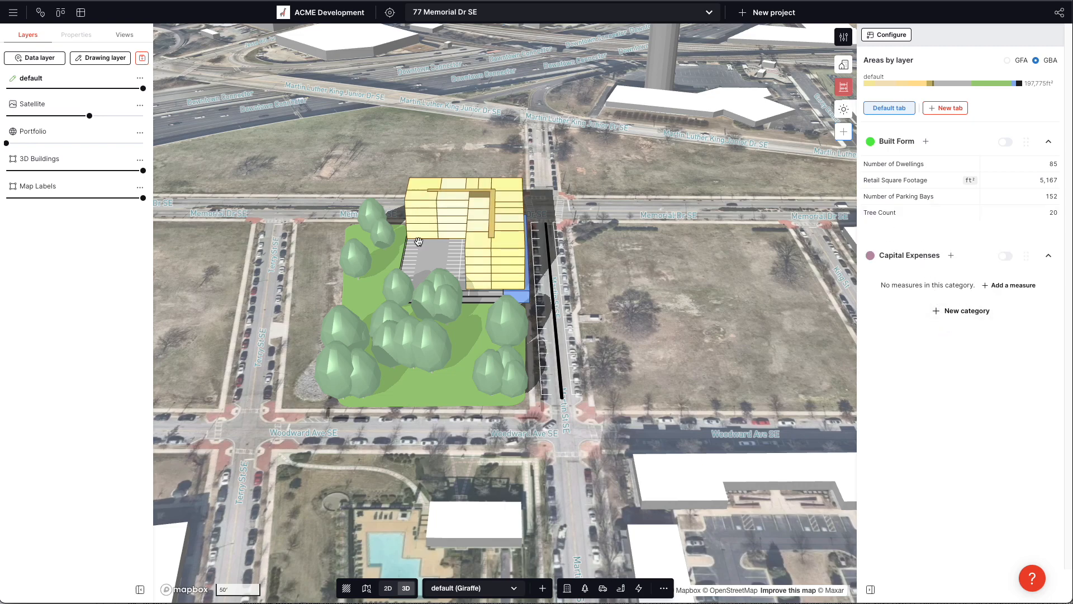
pyautogui.moveTo(417, 225); pyautogui.dragTo(348, 455, button='right')
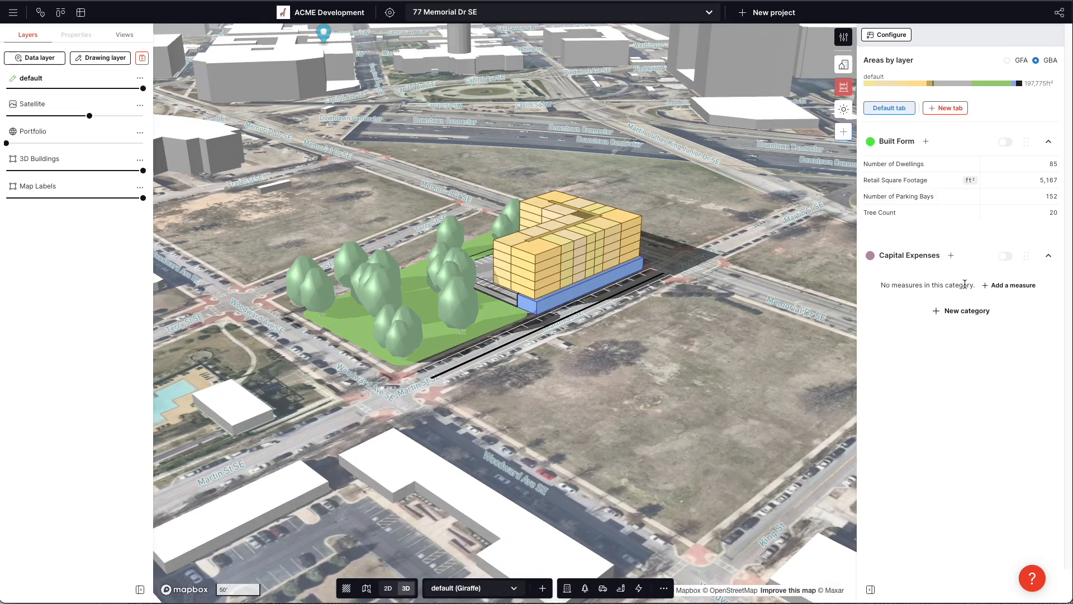
pyautogui.moveTo(488, 420); pyautogui.dragTo(865, 389, button='right')
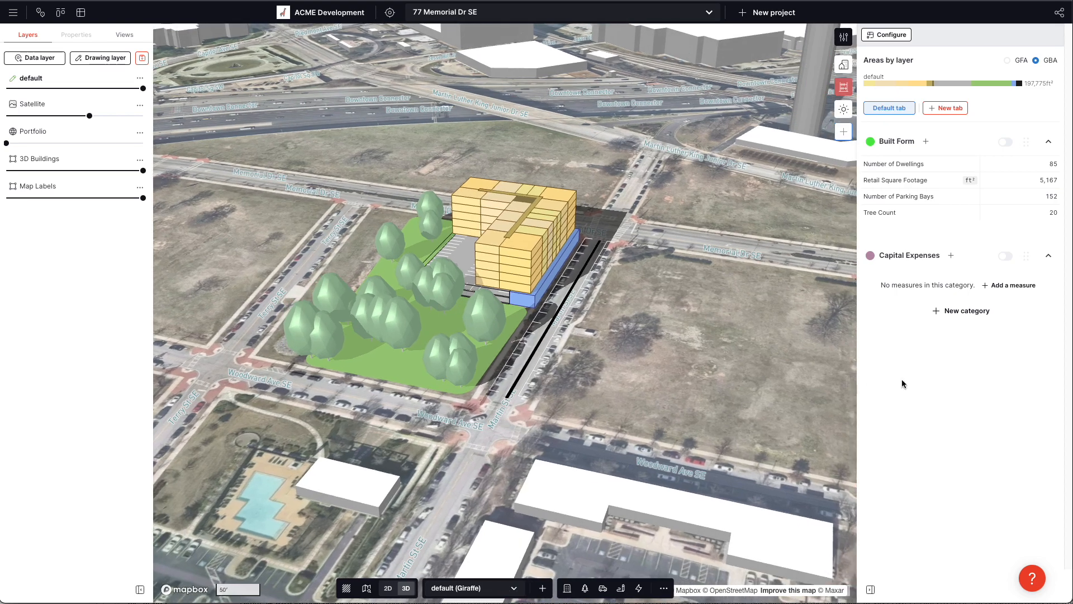
pyautogui.moveTo(577, 408)
pyautogui.mouseDown(button='right')
pyautogui.moveTo(587, 408)
pyautogui.moveTo(571, 408)
pyautogui.mouseUp(button='right')
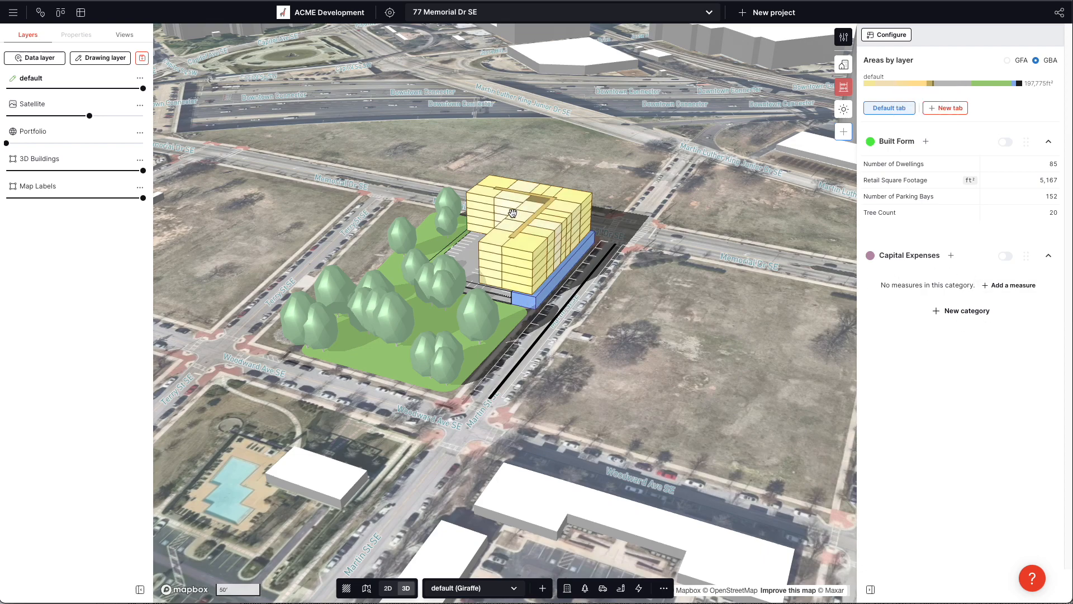
pyautogui.click(846, 38)
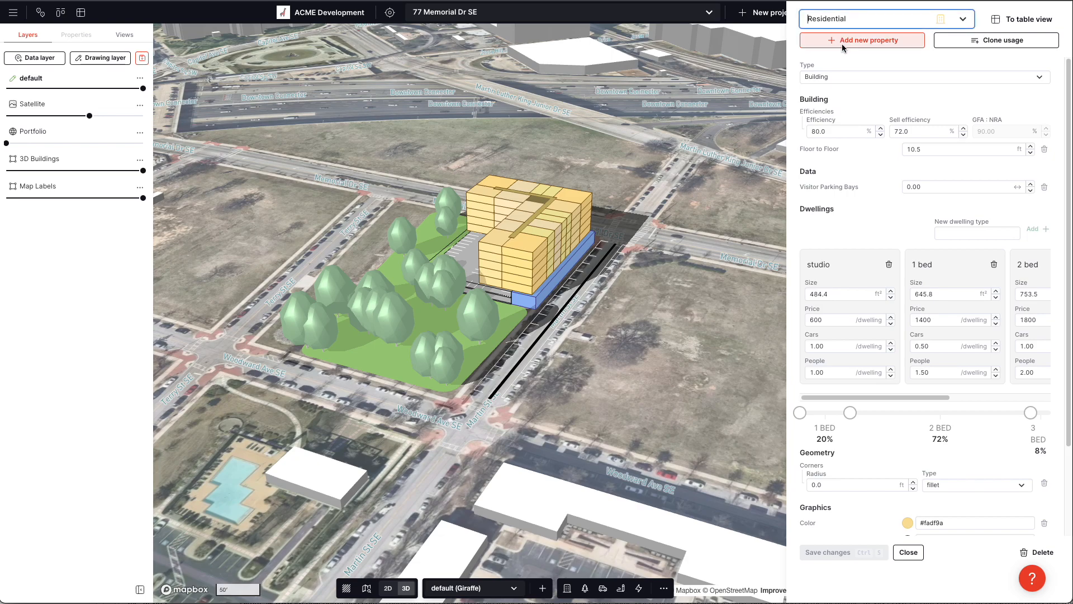
# Switch the usages to table view and set Studio Unit's Hard Cost to 280.
pyautogui.click(1027, 21)
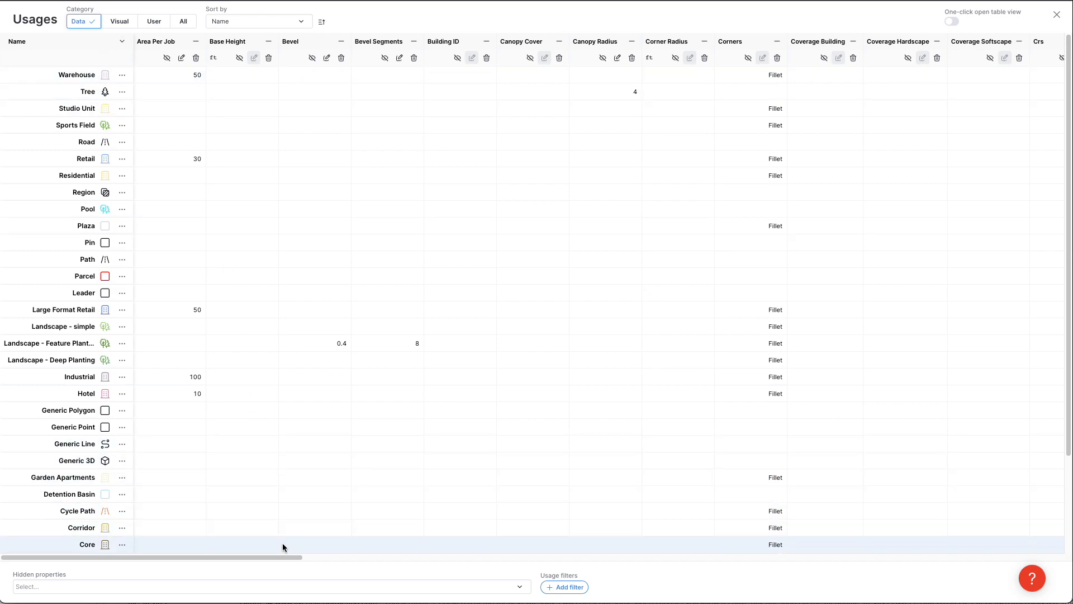
pyautogui.moveTo(276, 556); pyautogui.dragTo(589, 510)
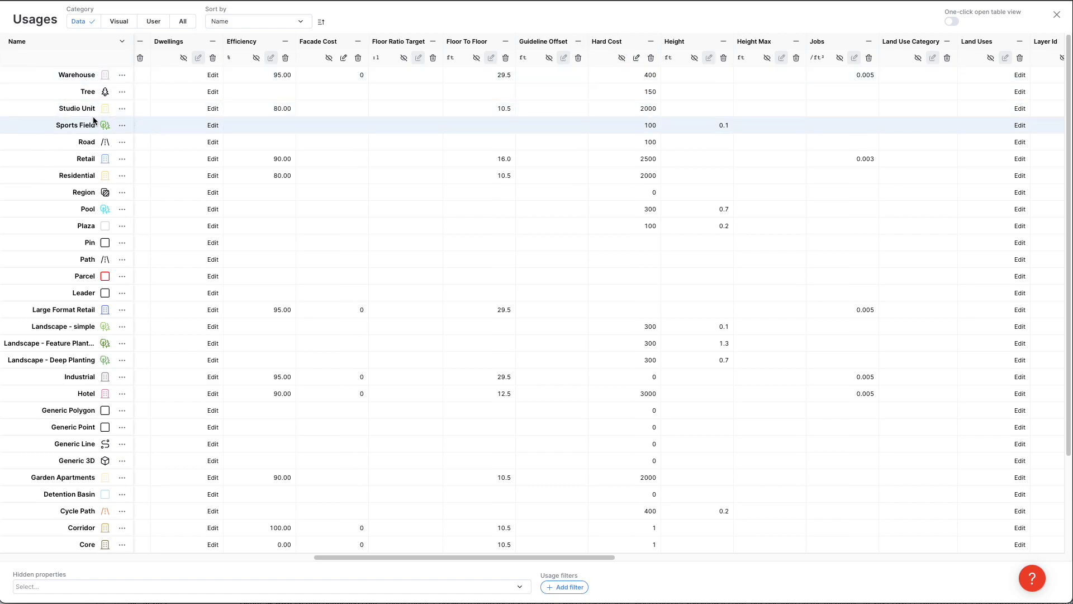
pyautogui.doubleClick(647, 108)
pyautogui.write('380')
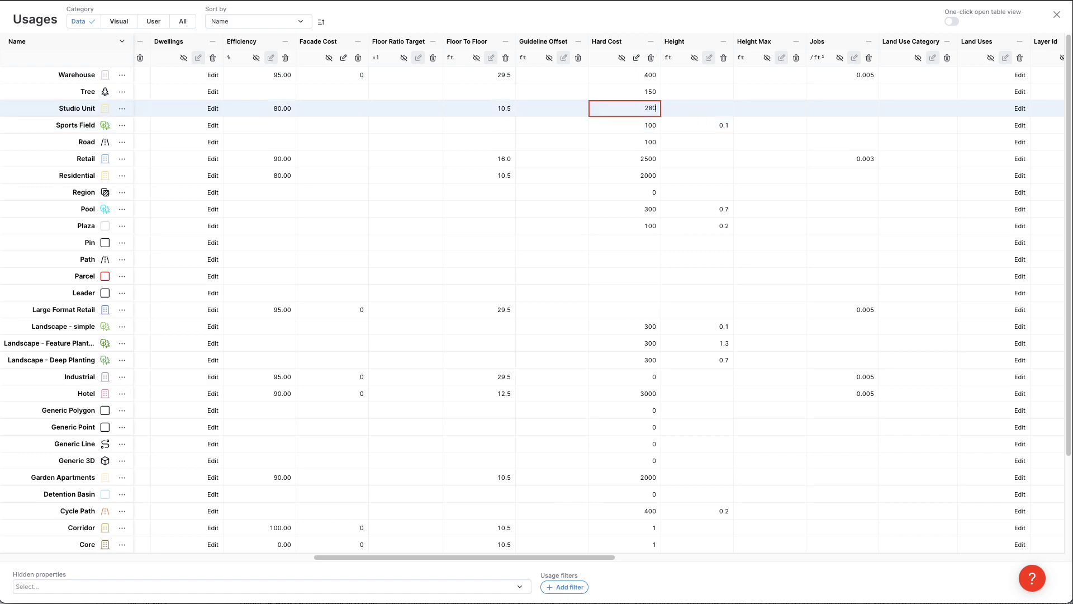
pyautogui.click(623, 185)
pyautogui.scroll(-3, 639, 179)
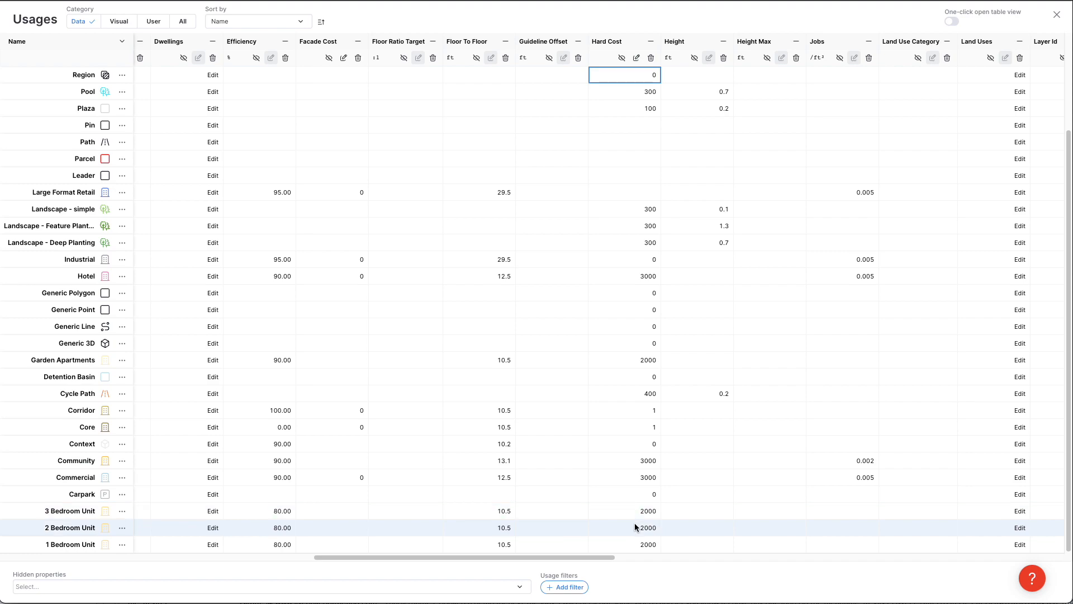
# Set Hard Cost to 350 for 1 and 2 Bedroom Units and 420 for the 3 Bedroom Unit.
pyautogui.click(641, 546)
pyautogui.click(642, 546)
pyautogui.write('35')
pyautogui.click(636, 529)
pyautogui.write('350')
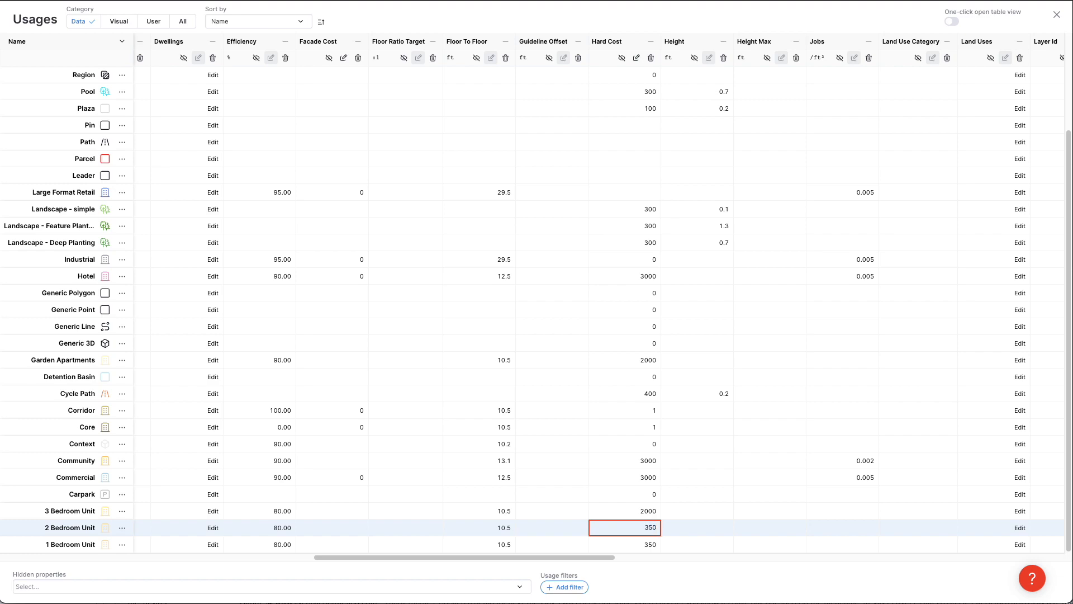
pyautogui.click(643, 511)
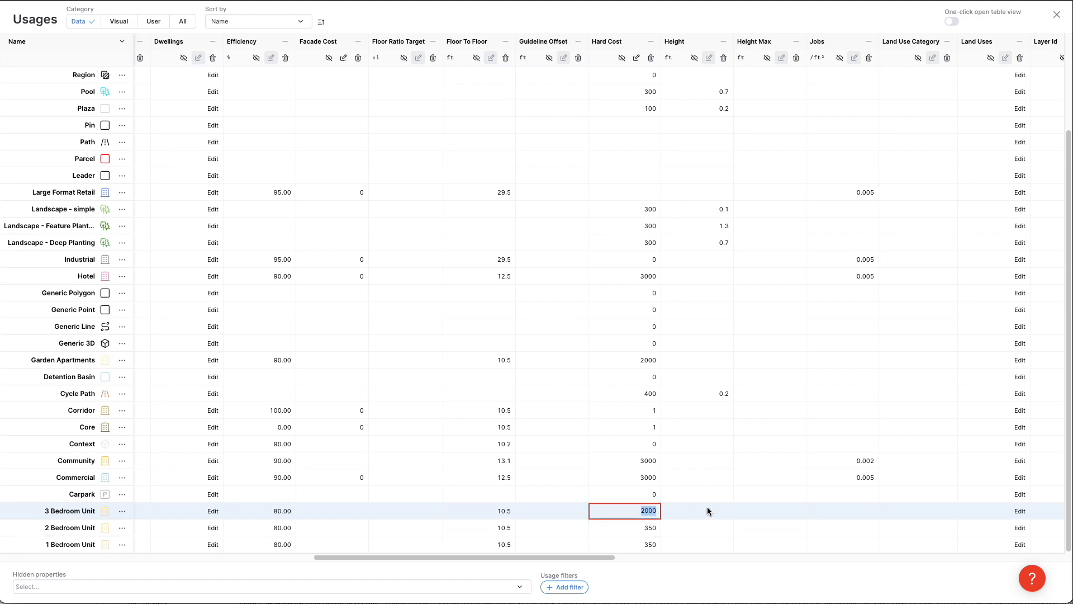
pyautogui.write('420')
pyautogui.press('Return')
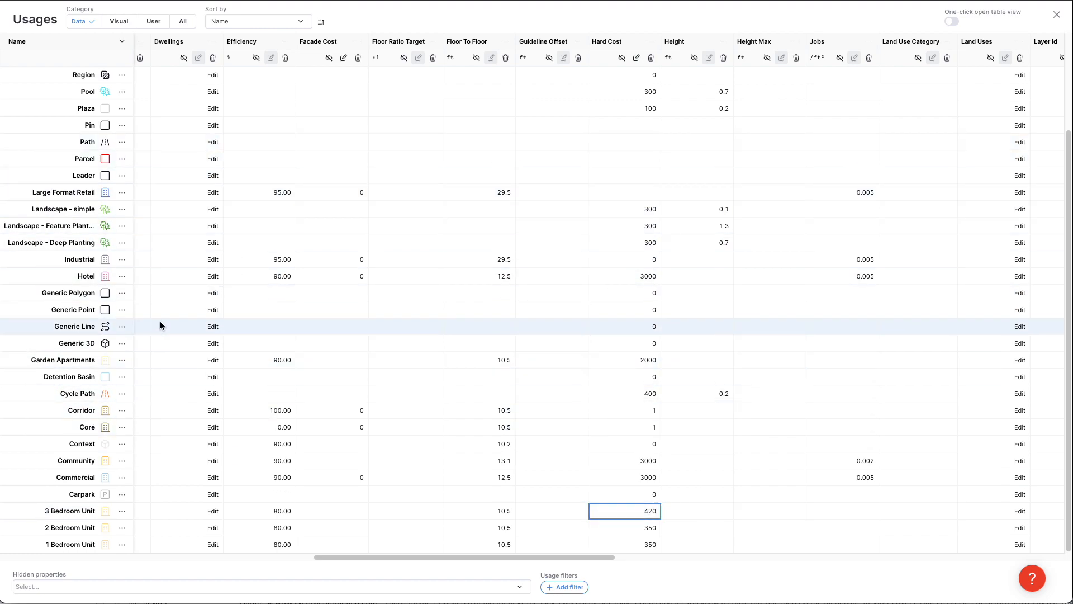
pyautogui.scroll(2, 161, 313)
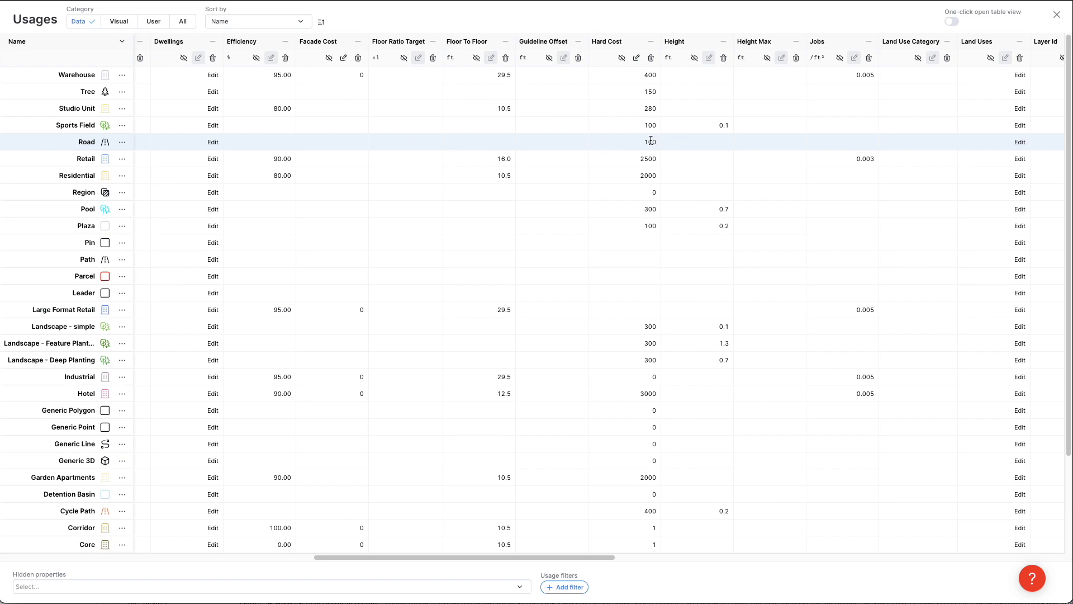
pyautogui.scroll(-2, 648, 425)
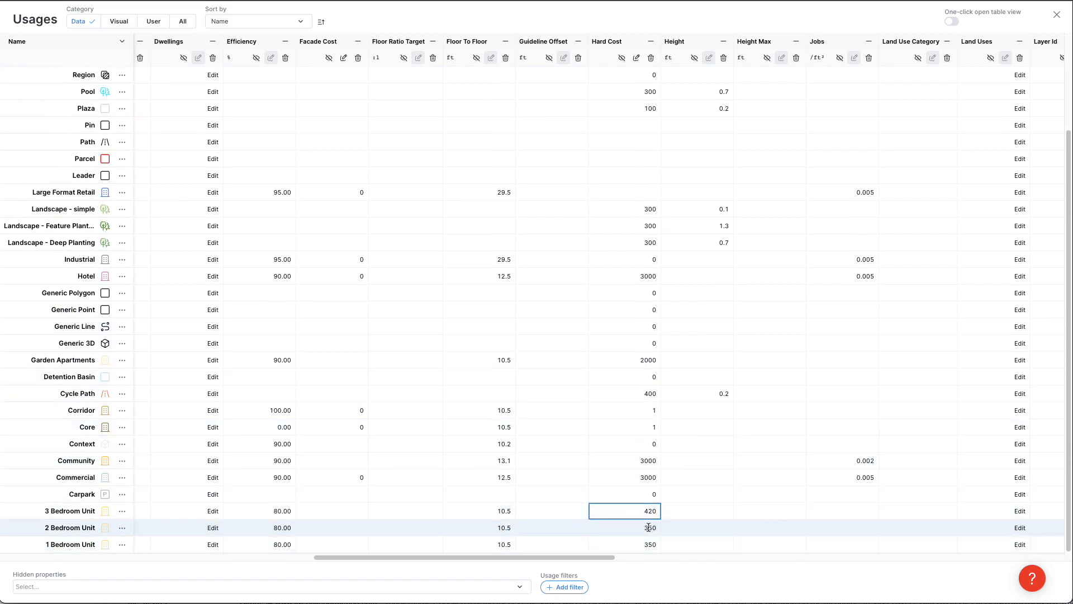
pyautogui.scroll(2, 647, 282)
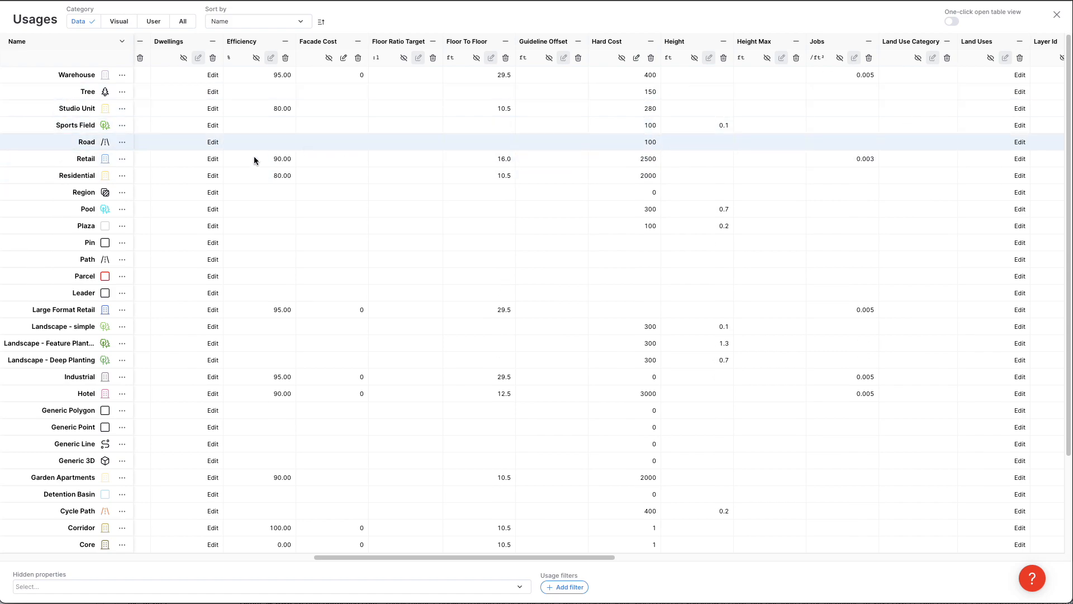
# Set the Hard Cost of Road and Carpark to 5000 each.
pyautogui.doubleClick(650, 142)
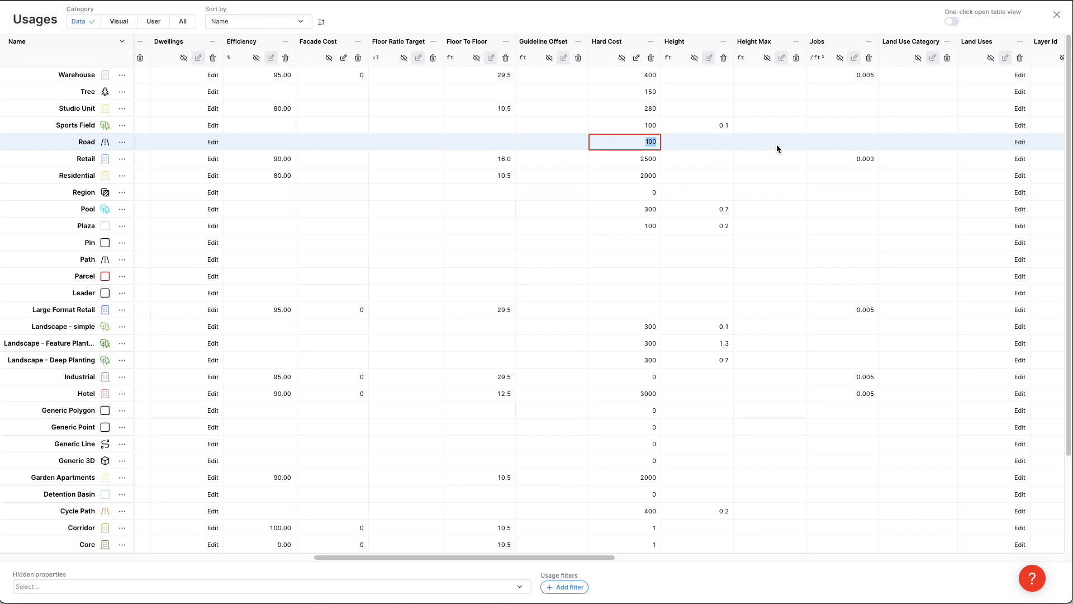
pyautogui.write('5000')
pyautogui.press('Return')
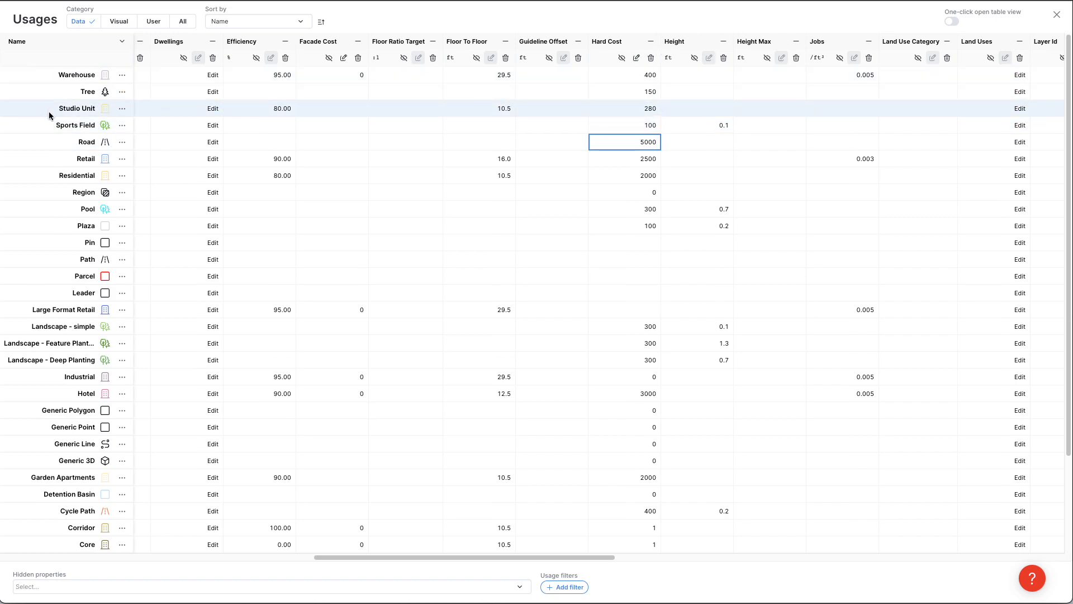
pyautogui.scroll(-1, 138, 316)
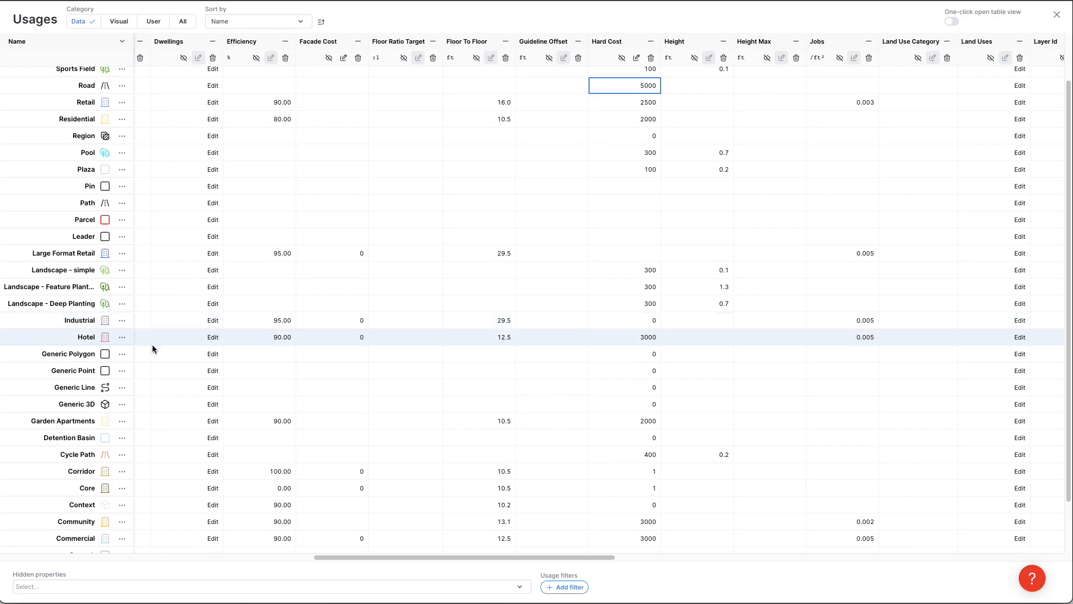
pyautogui.scroll(-1, 151, 346)
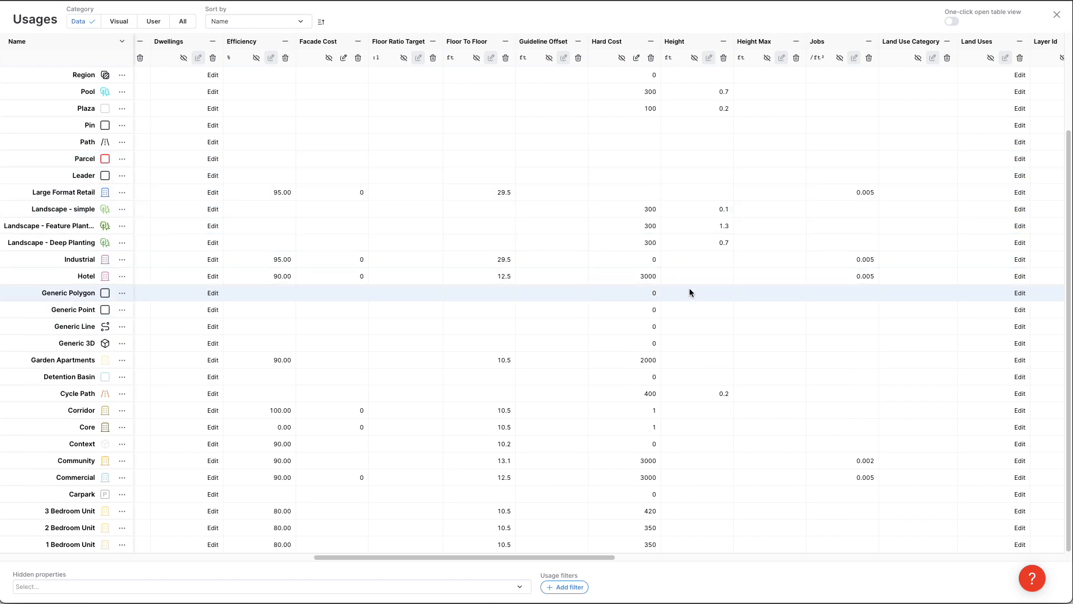
pyautogui.scroll(1, 630, 298)
pyautogui.scroll(2, 609, 273)
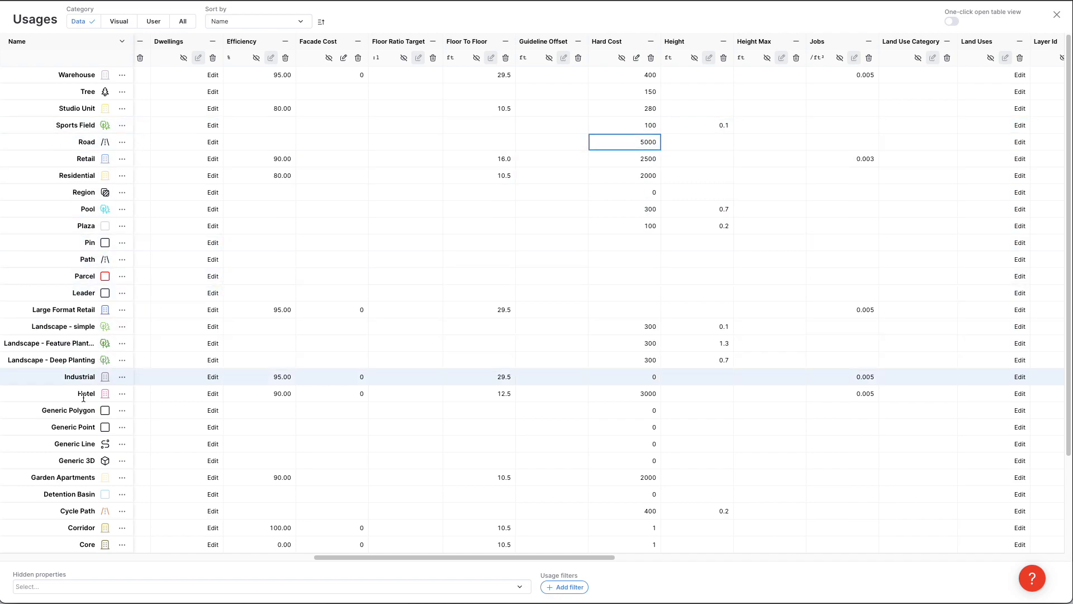
pyautogui.scroll(-3, 89, 385)
pyautogui.scroll(-1, 335, 475)
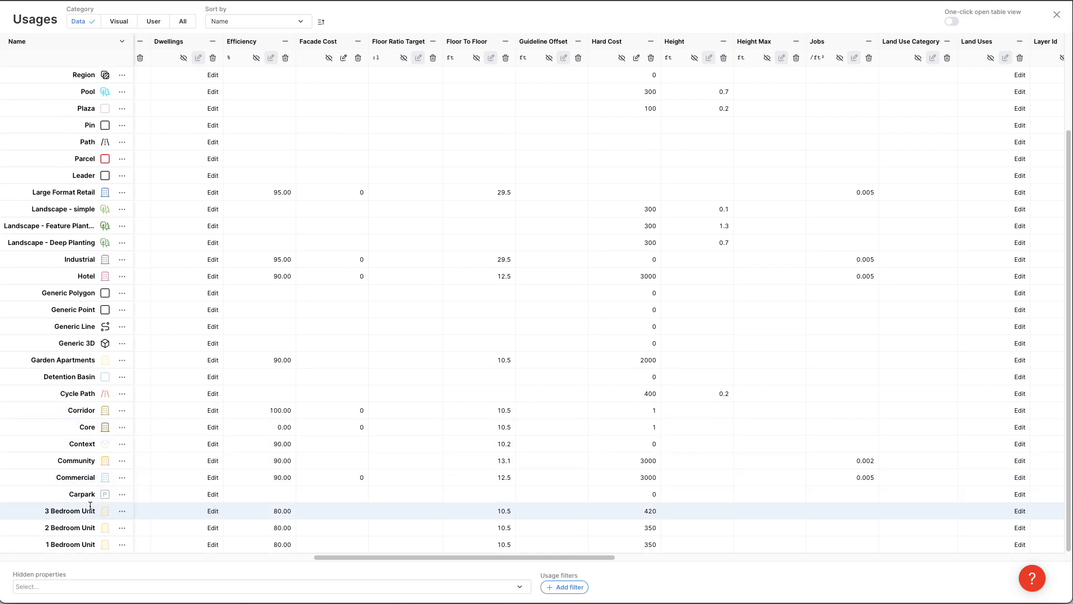
pyautogui.doubleClick(657, 495)
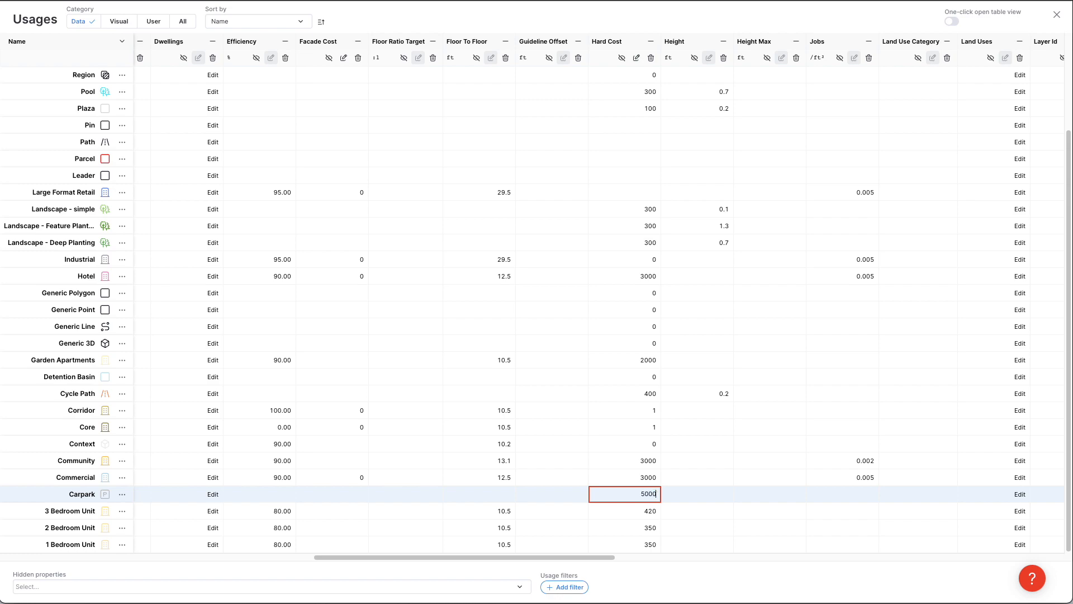
pyautogui.write('5000')
pyautogui.press('Return')
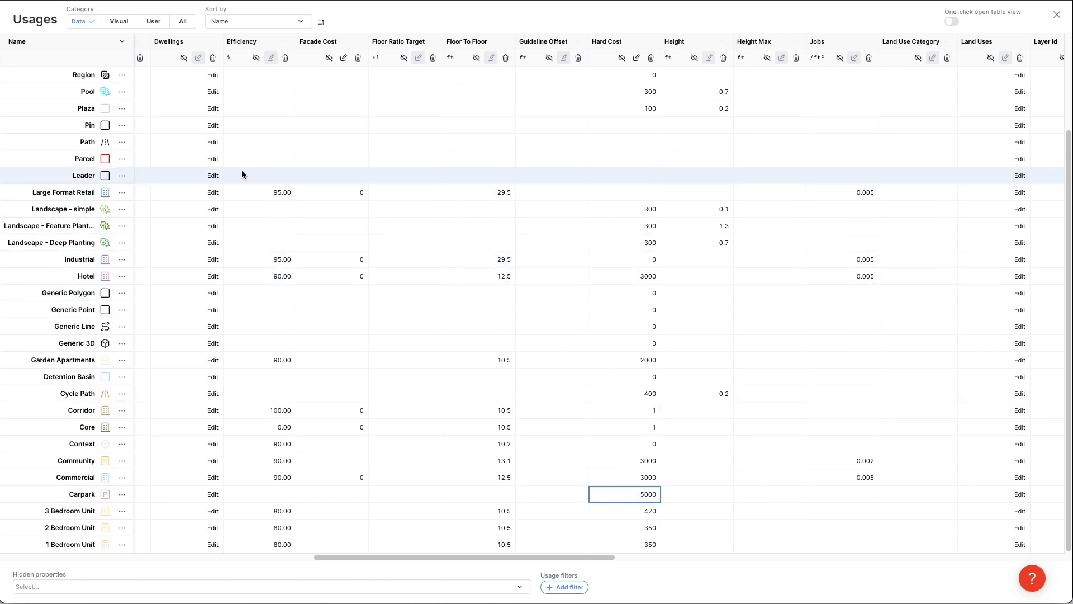
# Set Tree's Hard Cost to 800 and Retail's to 220.
pyautogui.scroll(2, 134, 240)
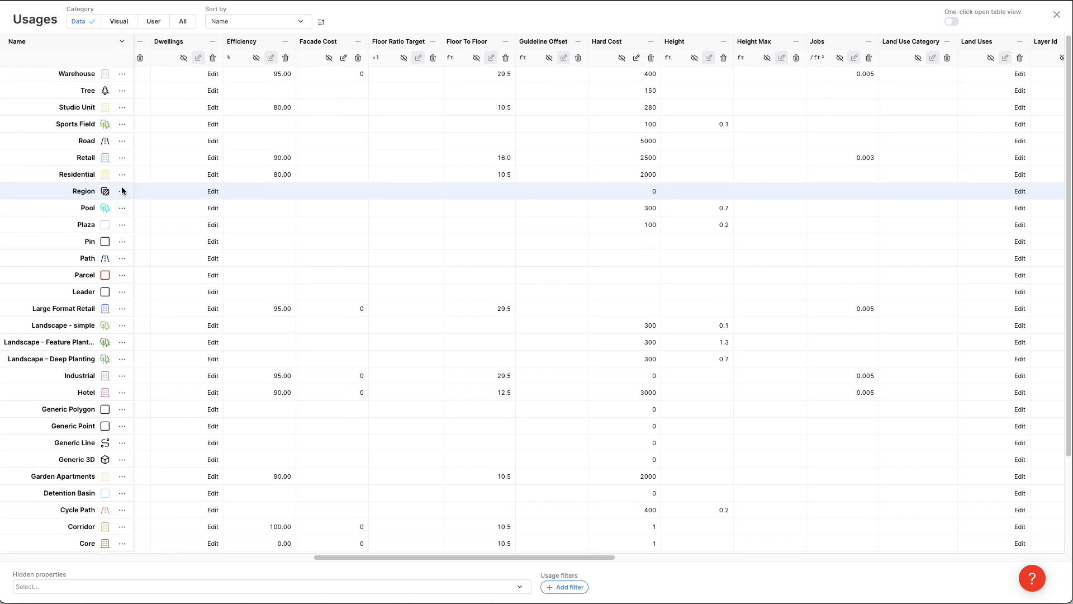
pyautogui.doubleClick(648, 93)
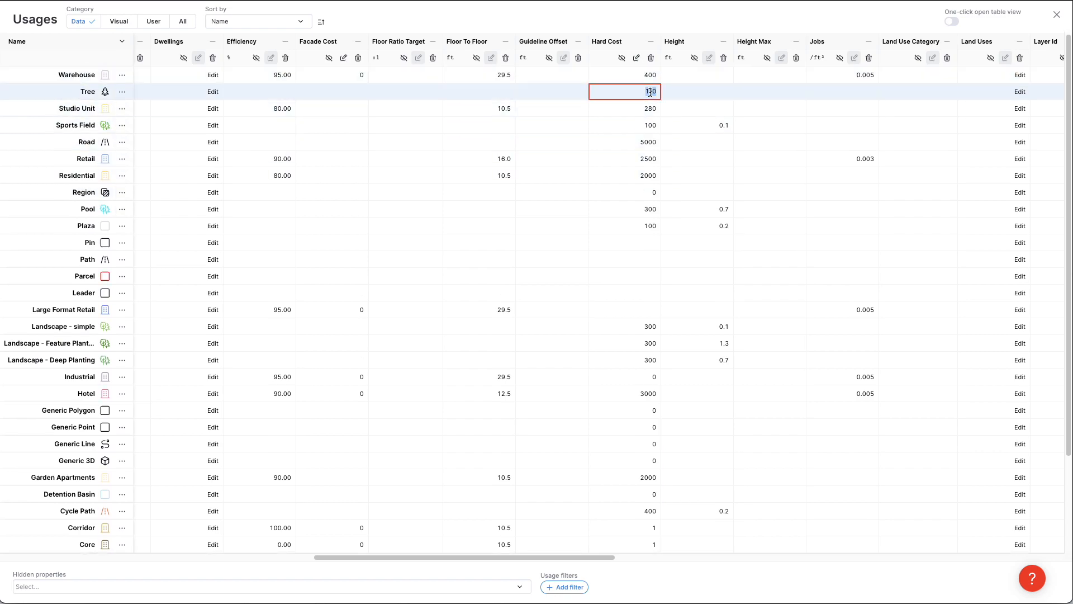
pyautogui.write('800')
pyautogui.press('Return')
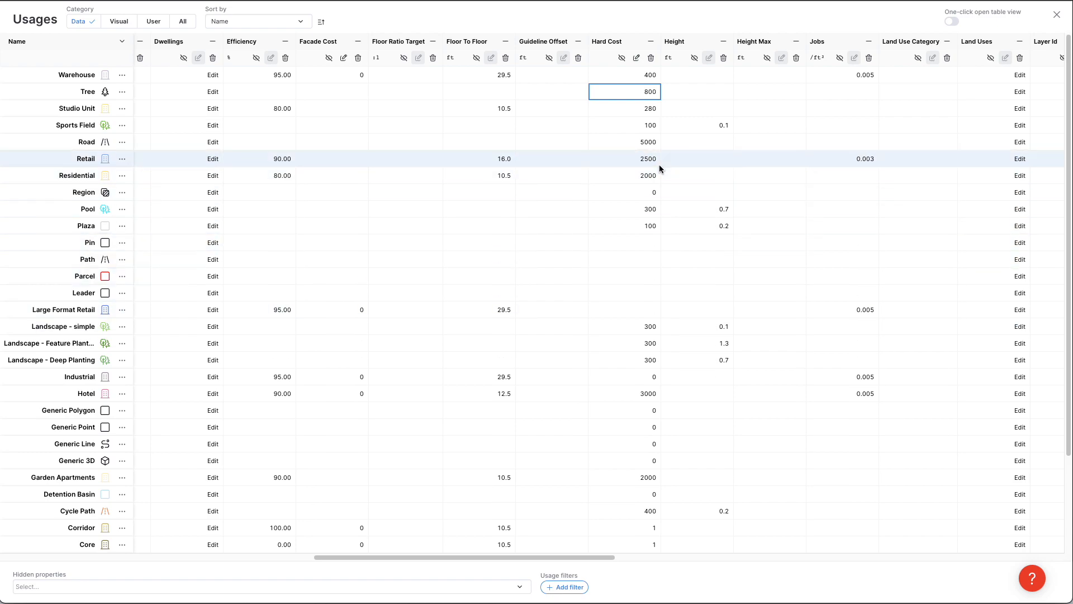
pyautogui.doubleClick(646, 158)
pyautogui.write('220')
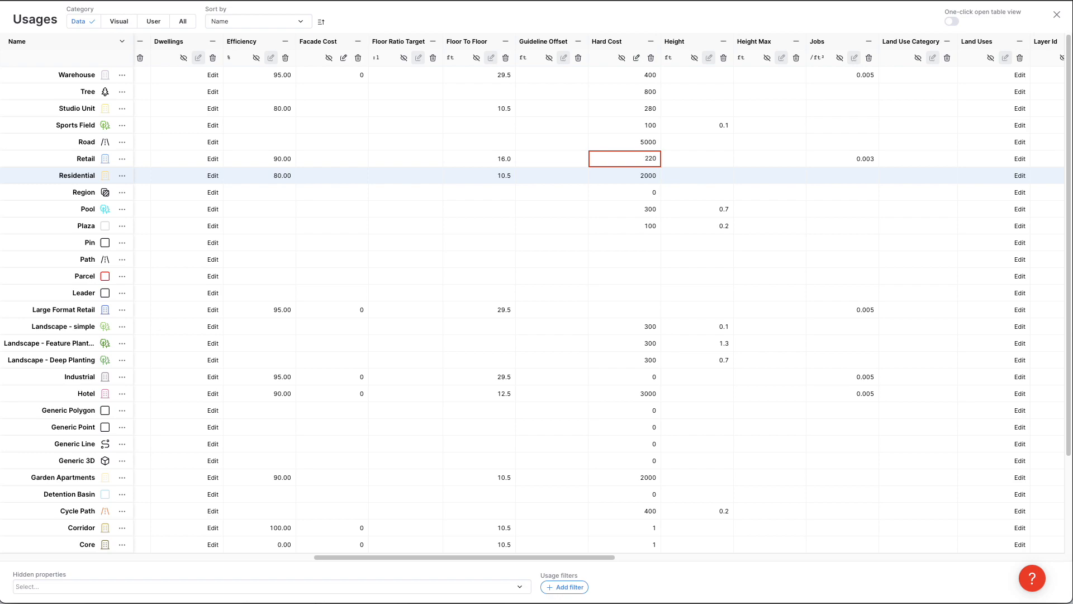
pyautogui.press('Return')
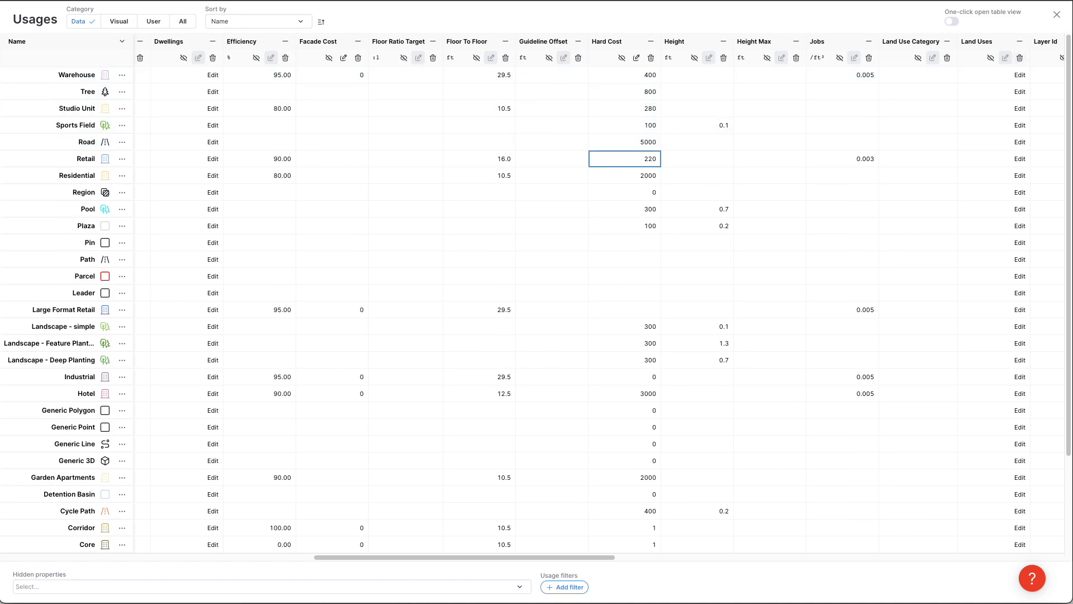
# Close the Usages table, save the hard cost edits, and orbit the site map slightly.
pyautogui.click(1057, 15)
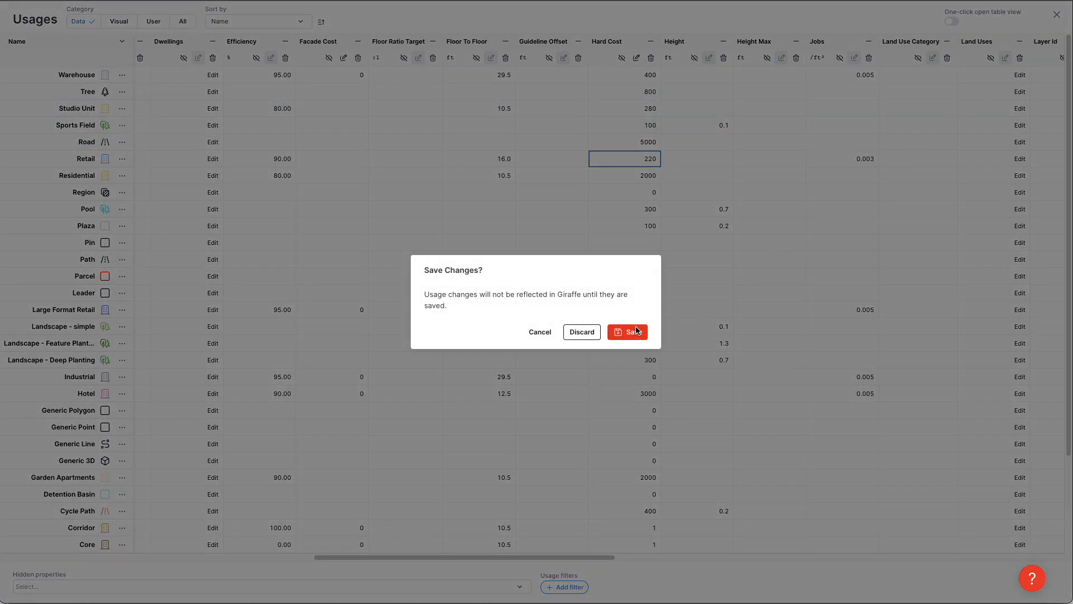
pyautogui.click(633, 331)
pyautogui.moveTo(575, 363); pyautogui.dragTo(564, 369, button='right')
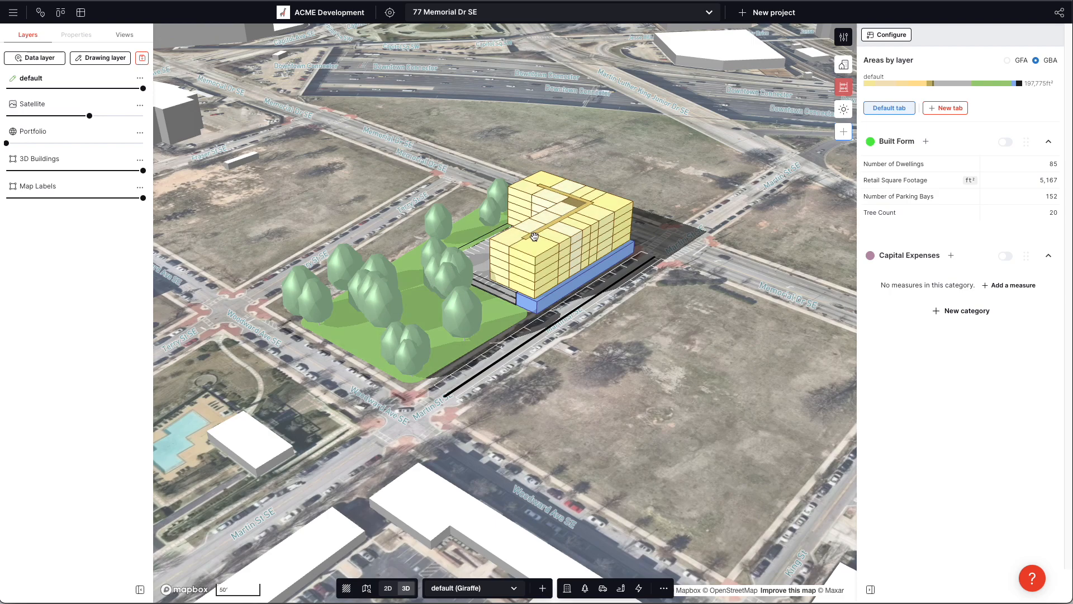
pyautogui.moveTo(604, 385); pyautogui.dragTo(612, 387, button='right')
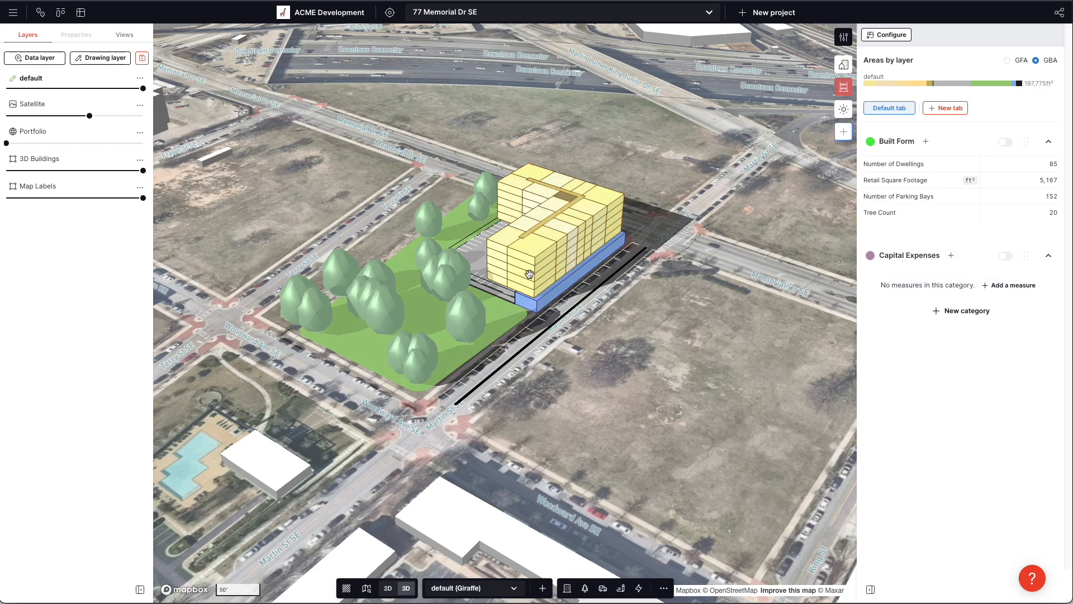
# Start a new Capital Expenses measure with the hardCost property as component A.
pyautogui.click(951, 256)
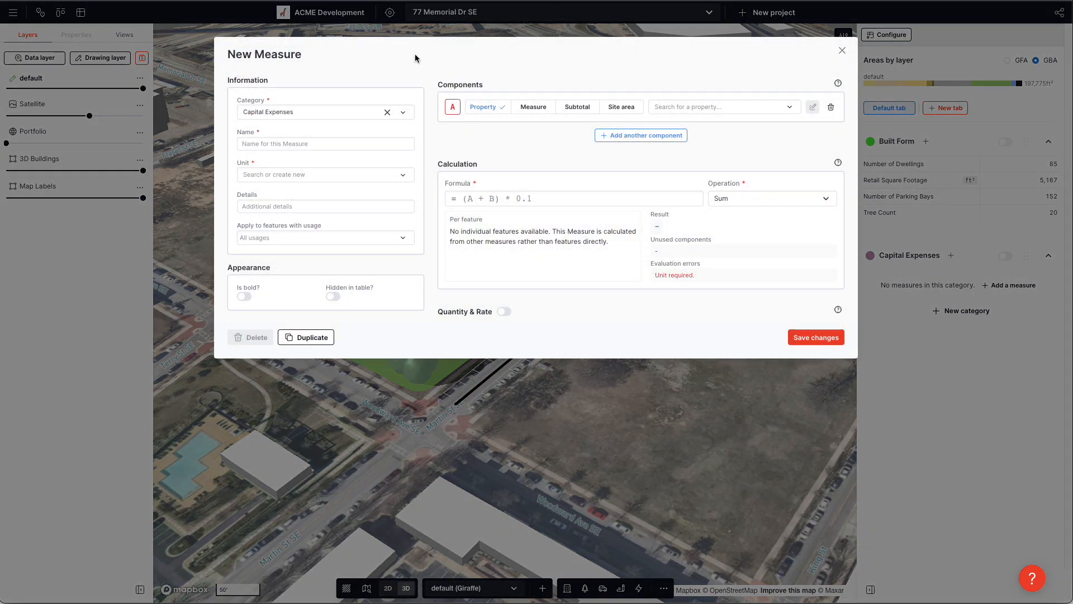
pyautogui.moveTo(542, 62); pyautogui.dragTo(611, 70)
pyautogui.moveTo(695, 45); pyautogui.dragTo(727, 71)
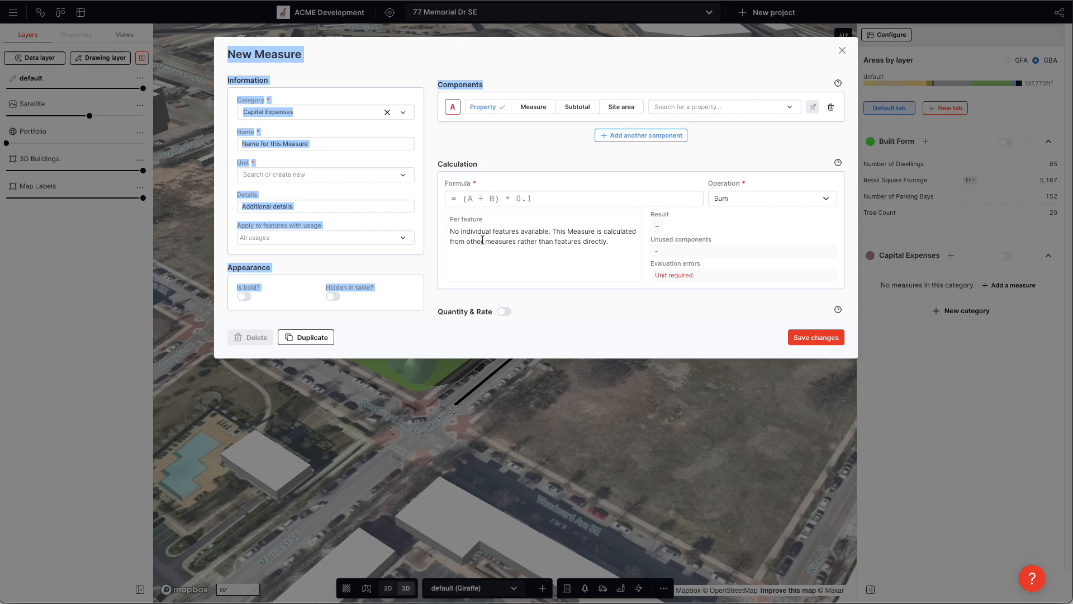
pyautogui.click(472, 151)
pyautogui.click(749, 109)
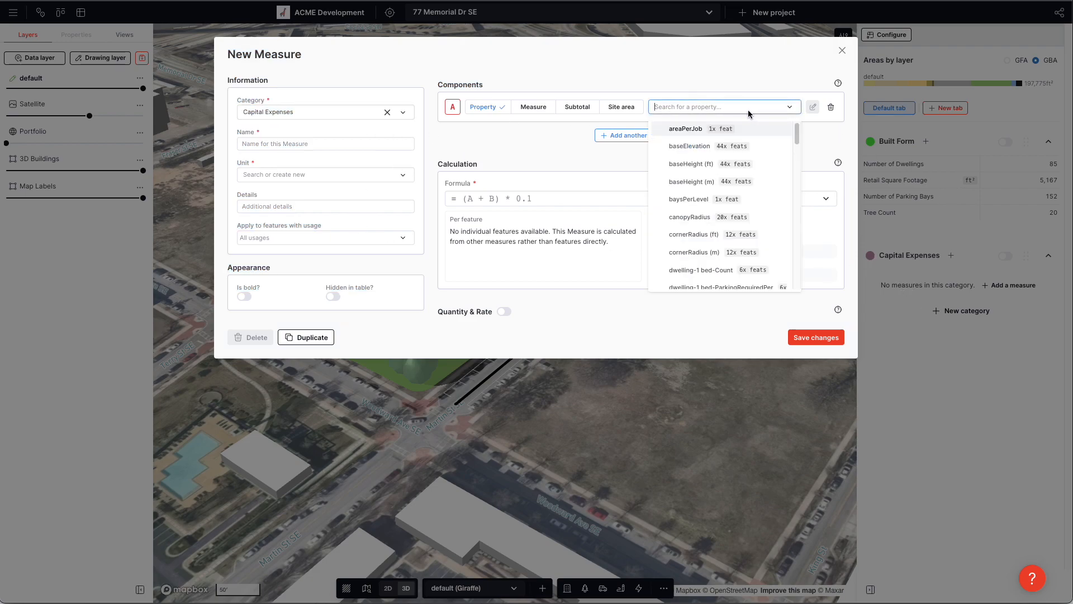
pyautogui.write('hard')
pyautogui.click(671, 132)
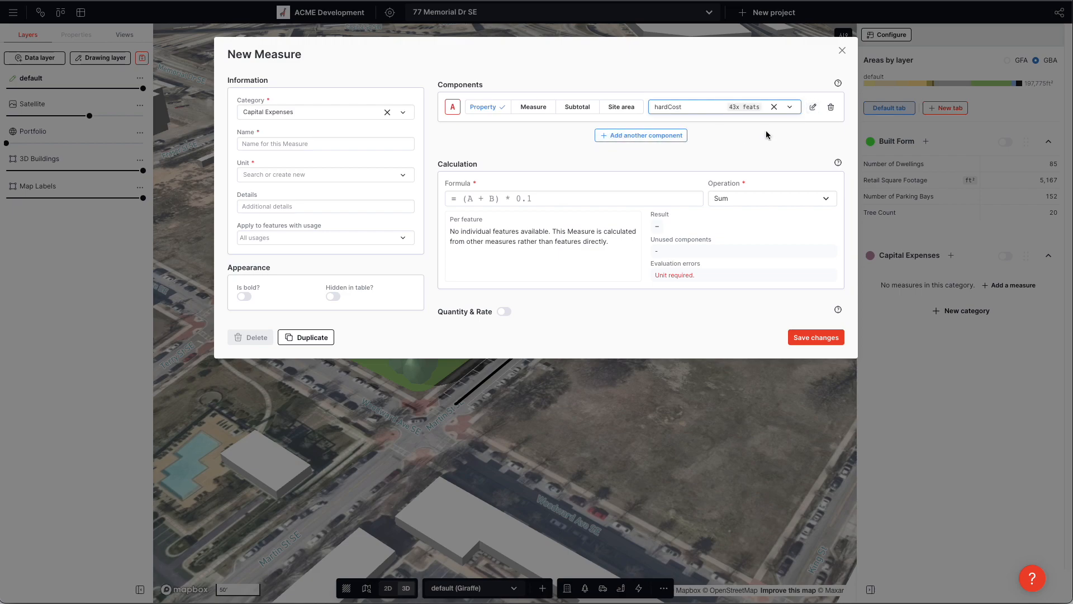
# Add grossArea (ft²) as component B and enter the formula A*B.
pyautogui.click(649, 136)
pyautogui.click(727, 139)
pyautogui.write('area')
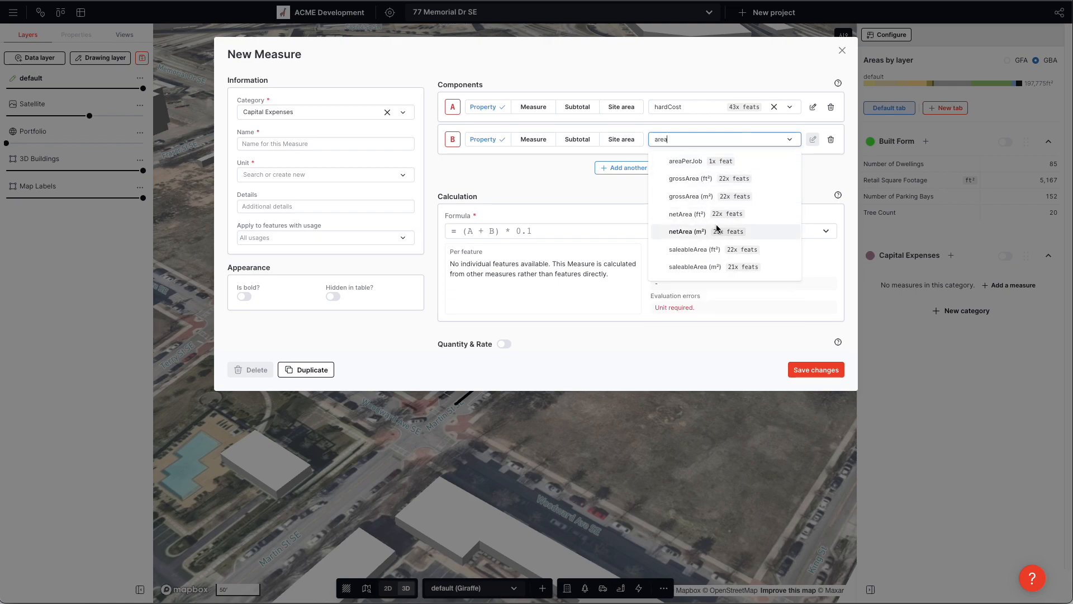
pyautogui.click(699, 180)
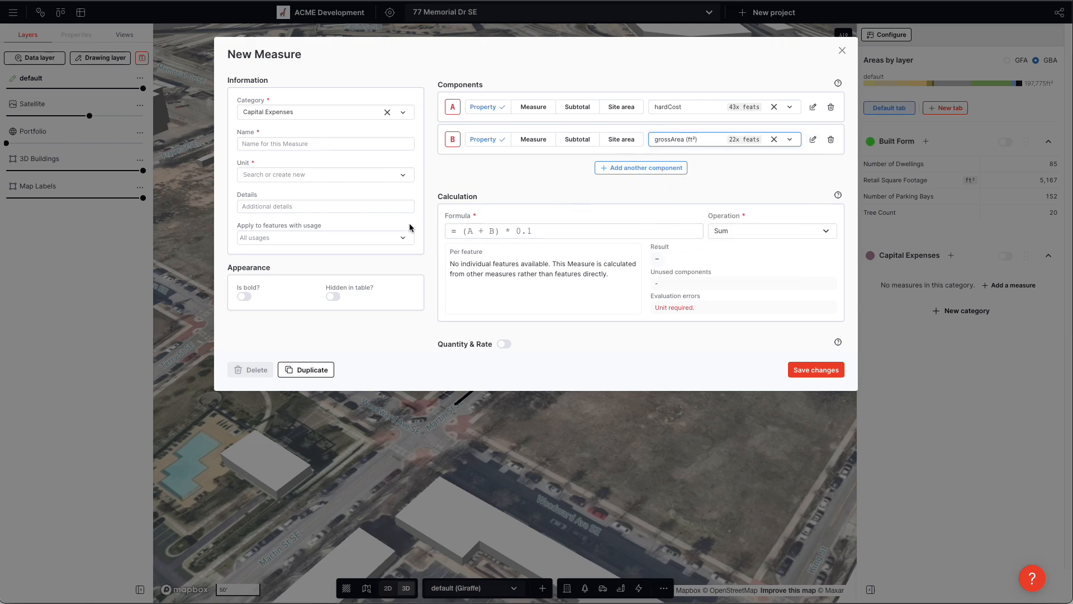
pyautogui.click(496, 236)
pyautogui.write('A')
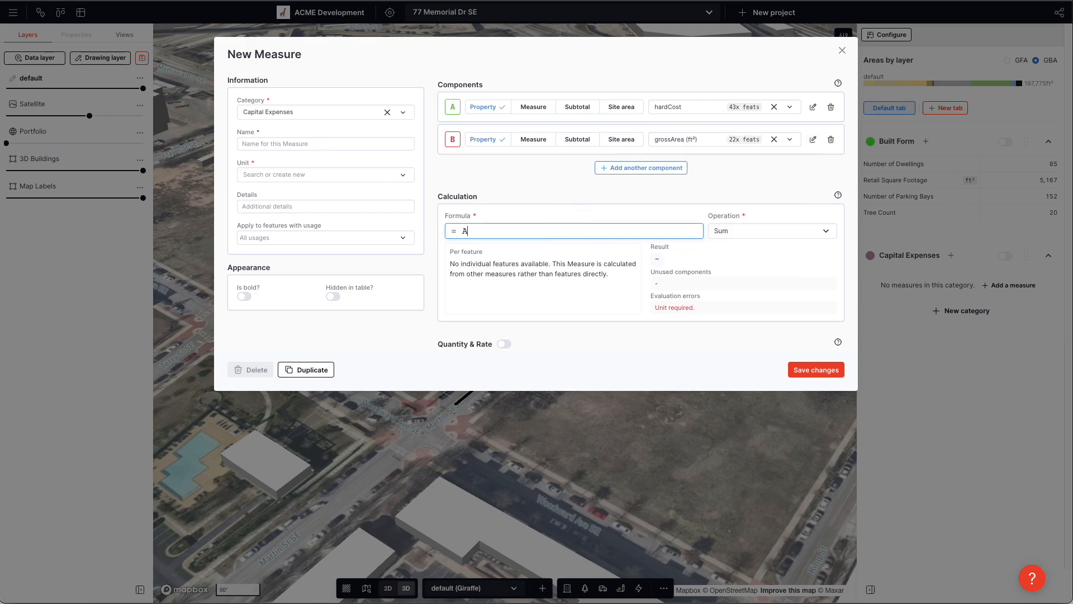
pyautogui.write('*B')
# Apply the measure to 1, 2 and 3 Bedroom Unit, Core and Corridor usages.
pyautogui.click(295, 239)
pyautogui.click(296, 260)
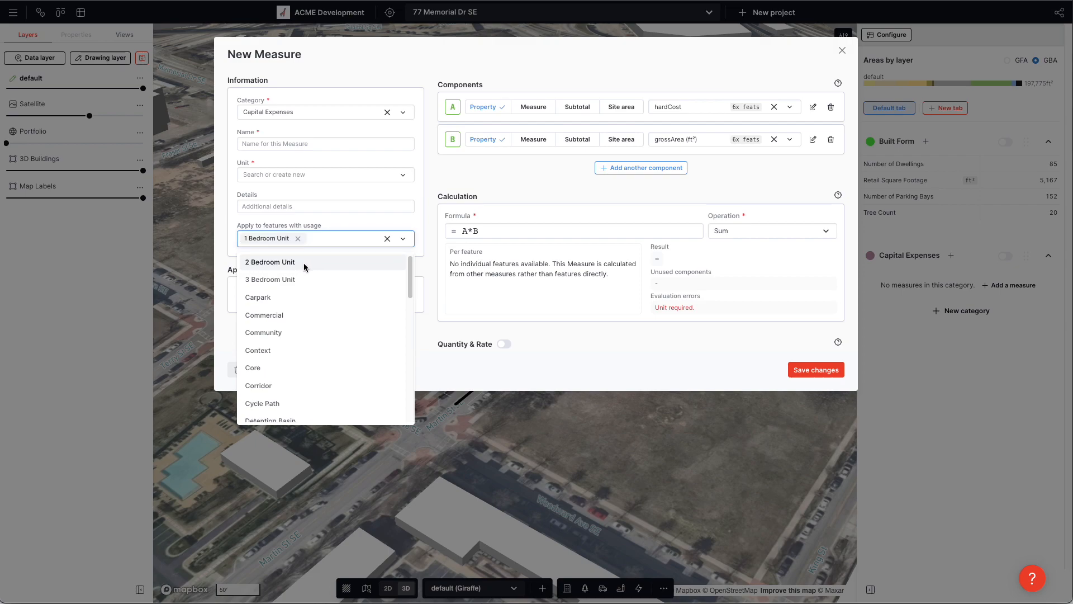
pyautogui.click(304, 263)
pyautogui.click(313, 273)
pyautogui.click(280, 347)
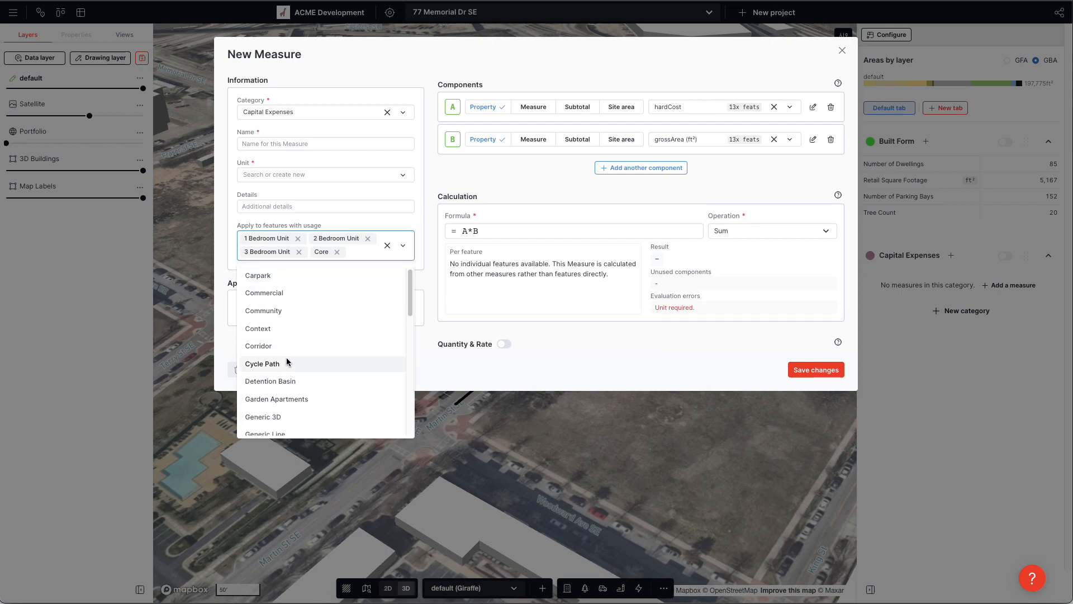
pyautogui.click(293, 345)
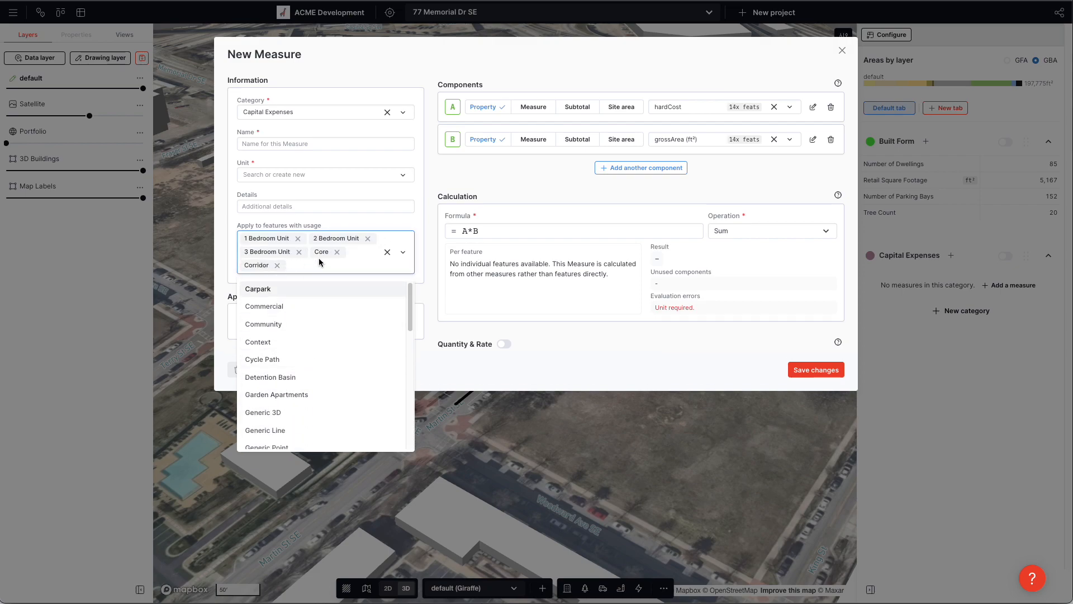
pyautogui.click(478, 194)
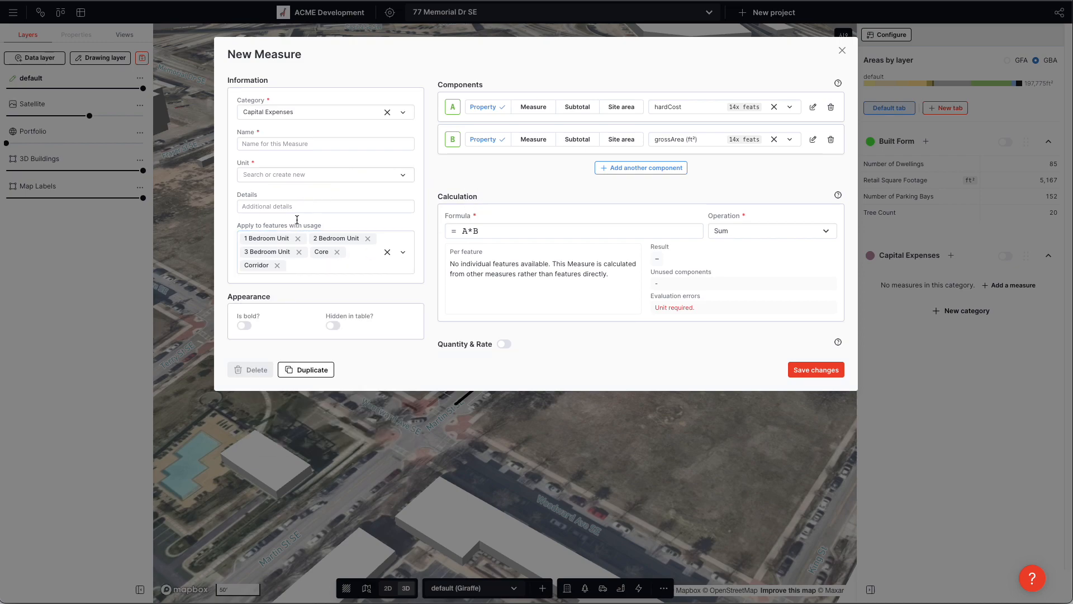
# Name the measure Residential Costs in Currency, save it, then reopen the Residential usage editor.
pyautogui.click(279, 144)
pyautogui.write('Residential Costs')
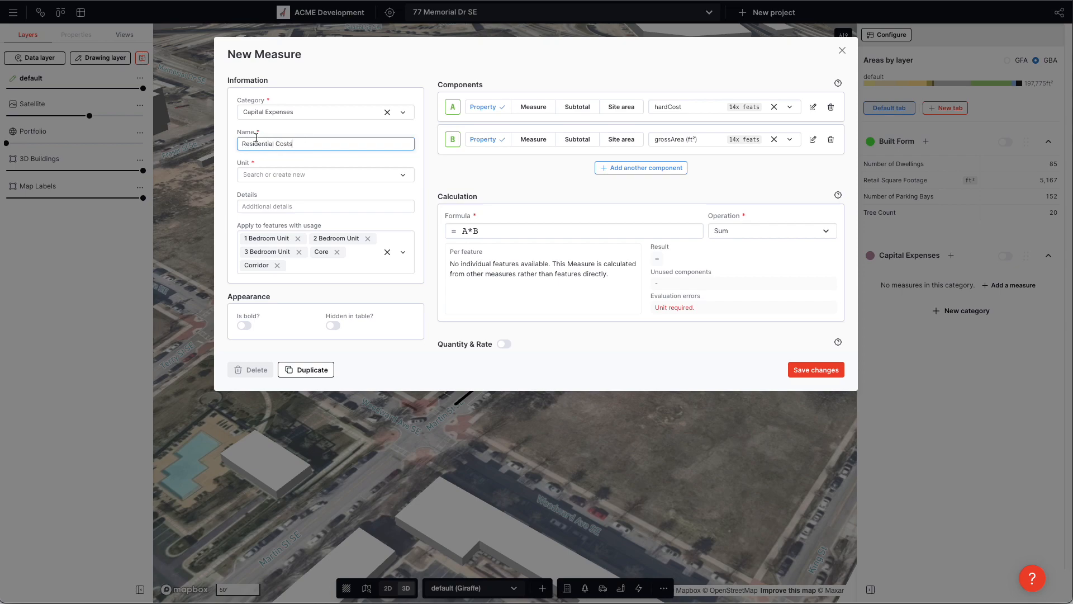
pyautogui.click(299, 176)
pyautogui.click(297, 232)
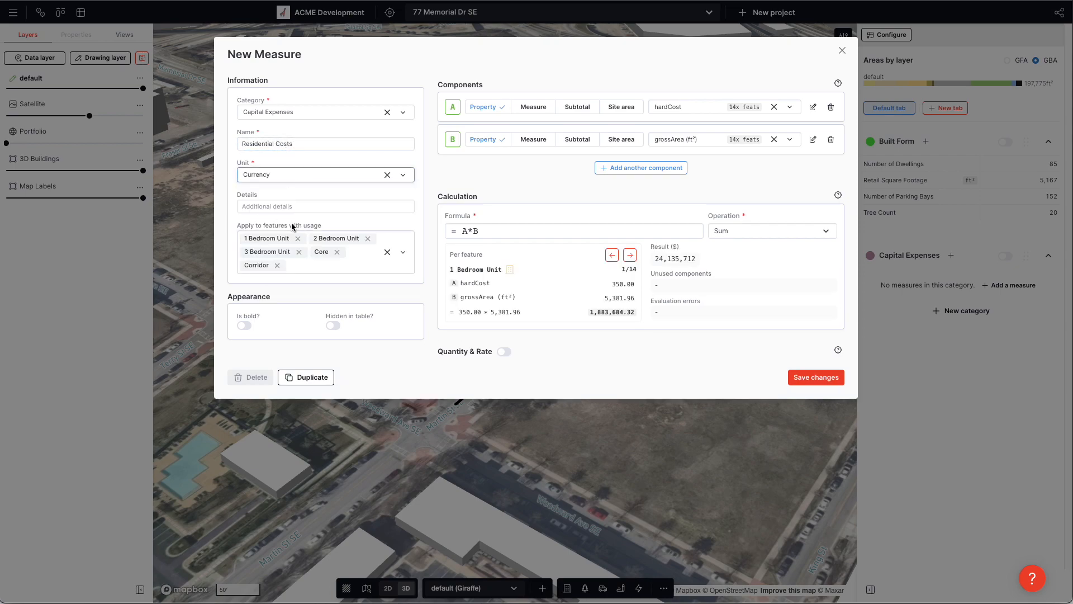
pyautogui.click(807, 381)
pyautogui.moveTo(528, 439); pyautogui.dragTo(569, 414, button='right')
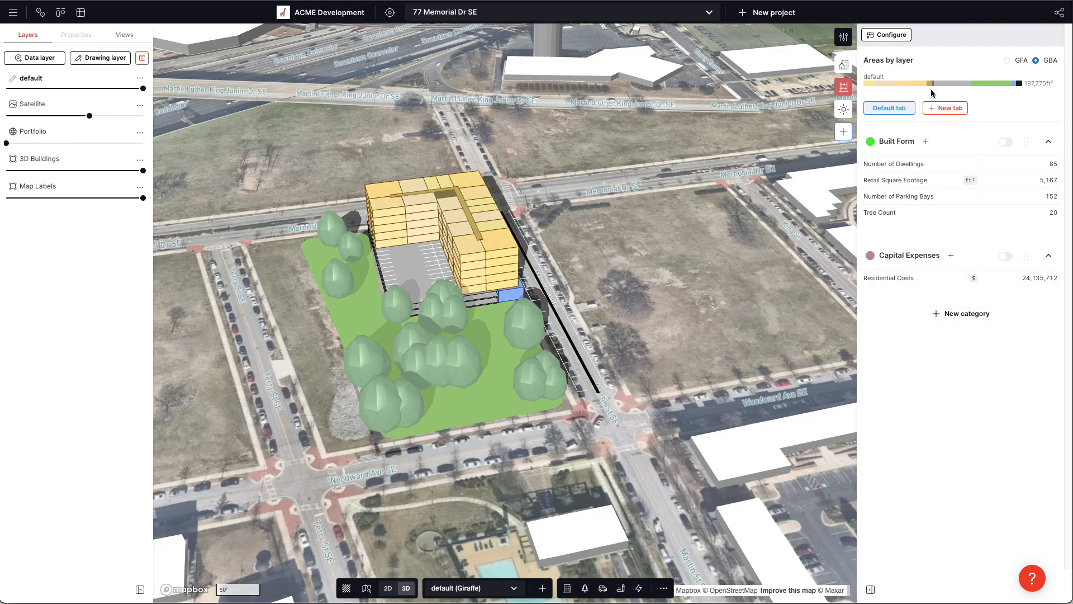
pyautogui.click(844, 36)
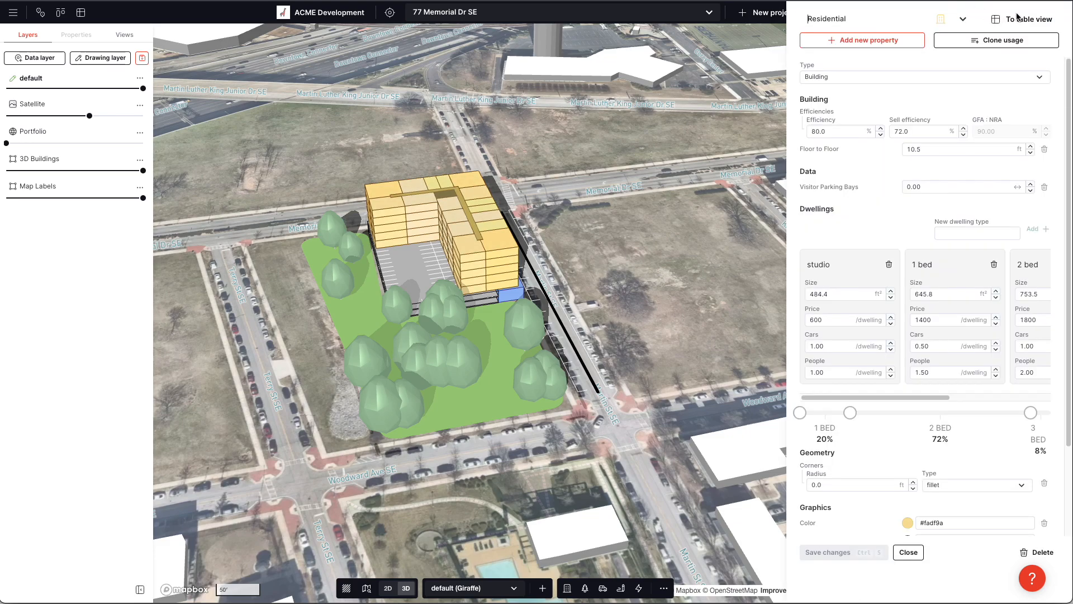
# Set the Core usage's Hard Cost to 180.00 and save it.
pyautogui.click(962, 20)
pyautogui.write('core')
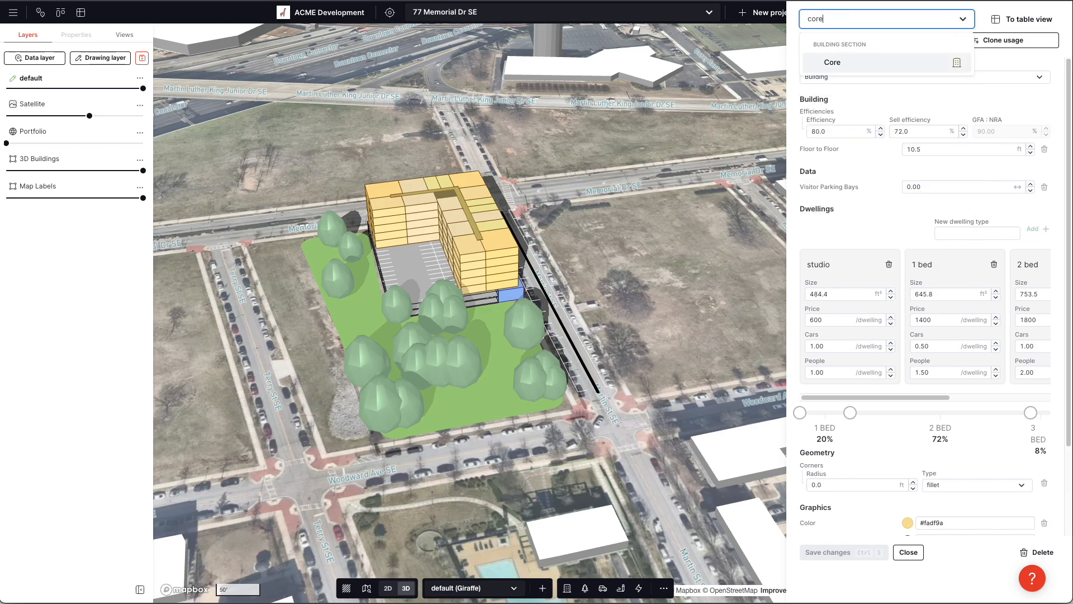
pyautogui.click(869, 63)
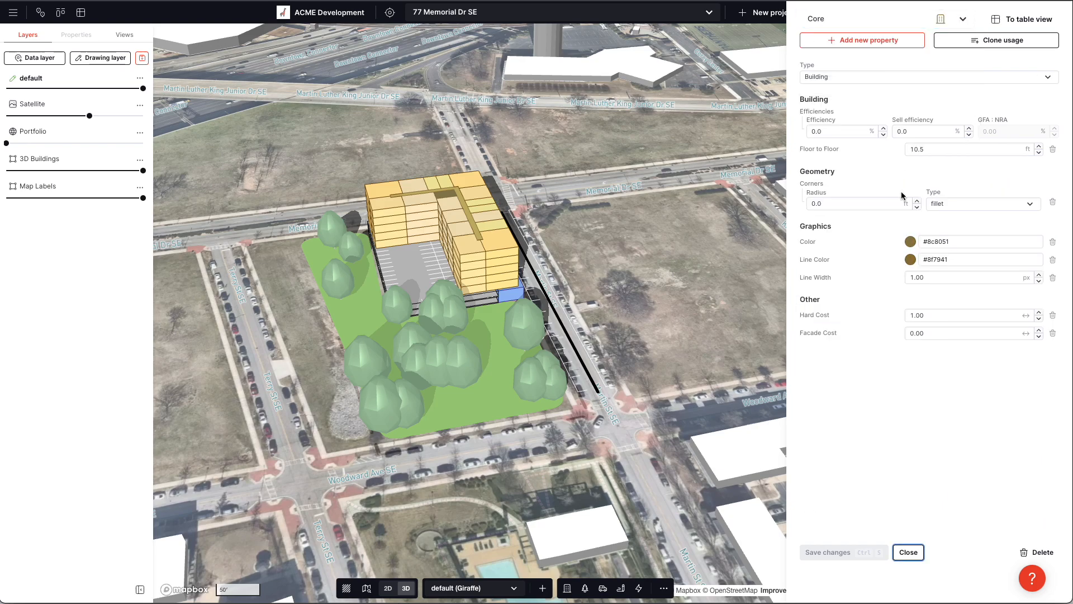
pyautogui.click(938, 315)
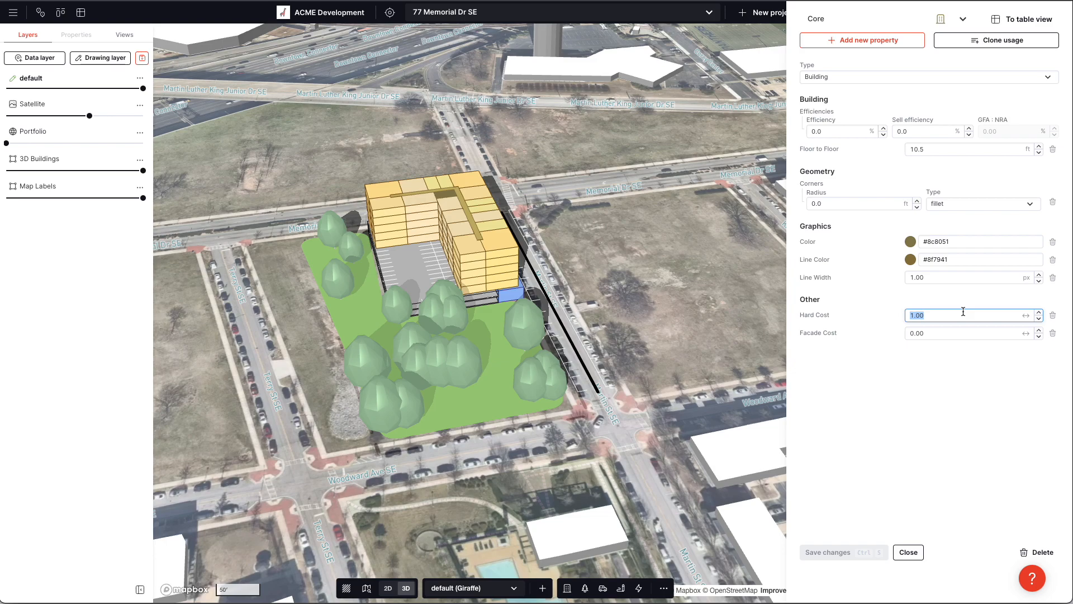
pyautogui.write('180.00')
pyautogui.click(891, 533)
pyautogui.click(827, 552)
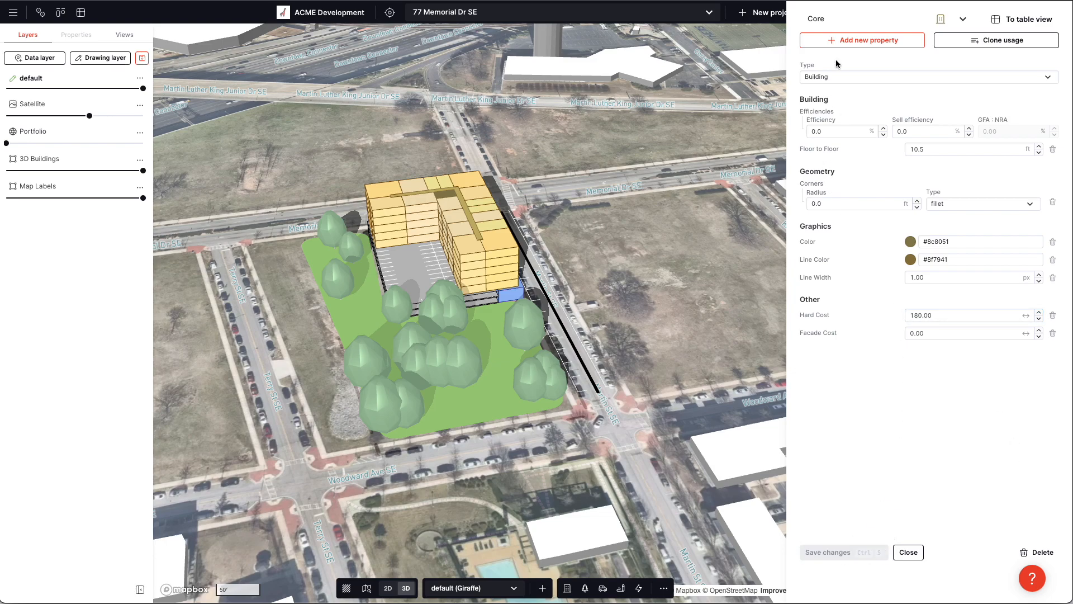
# Set the Corridor usage's Hard Cost to 180 and save it.
pyautogui.click(838, 20)
pyautogui.write('corr')
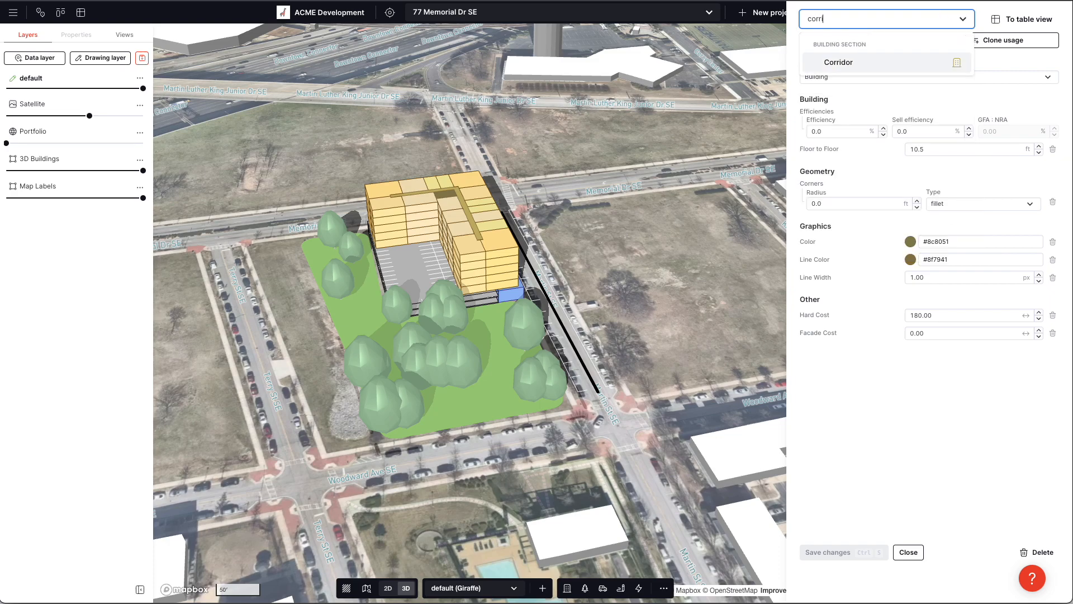
pyautogui.click(876, 62)
pyautogui.click(925, 316)
pyautogui.write('180')
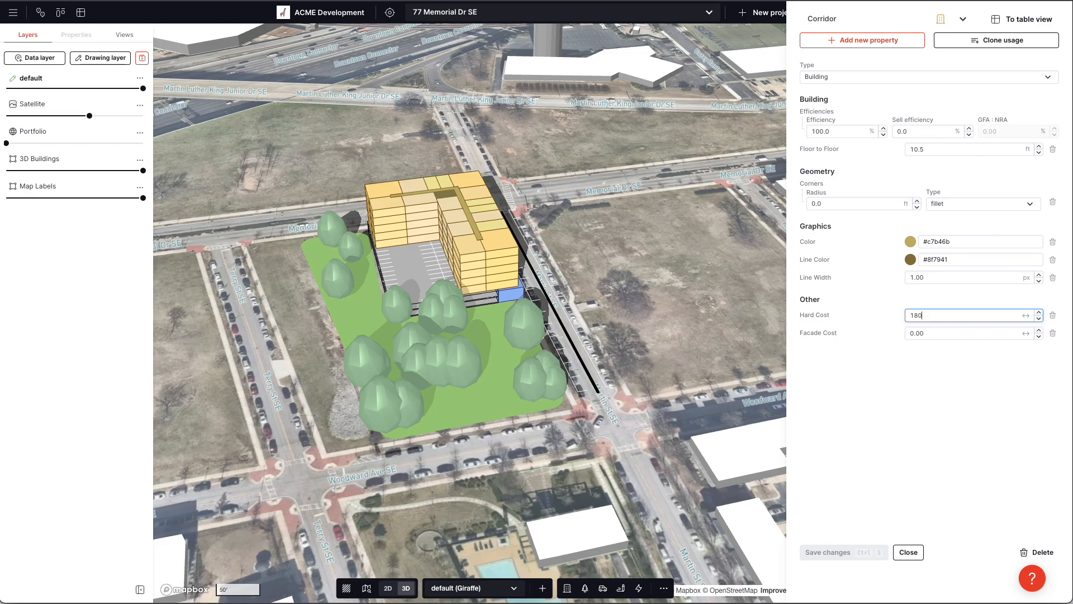
pyautogui.click(953, 488)
pyautogui.click(830, 553)
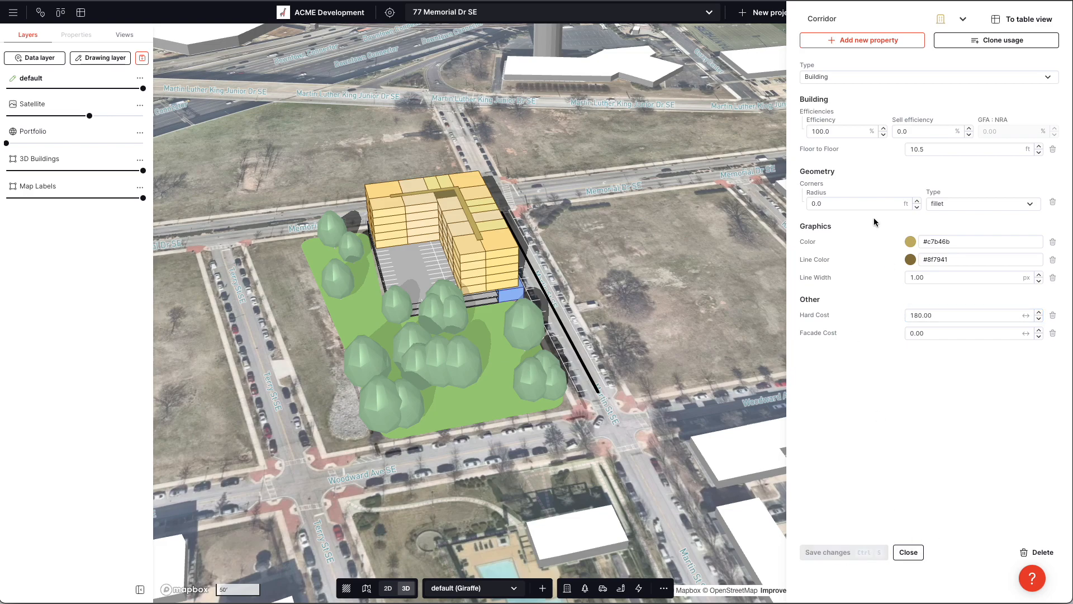
# Close the usage editor and orbit and tilt the 3D view around the site.
pyautogui.click(909, 552)
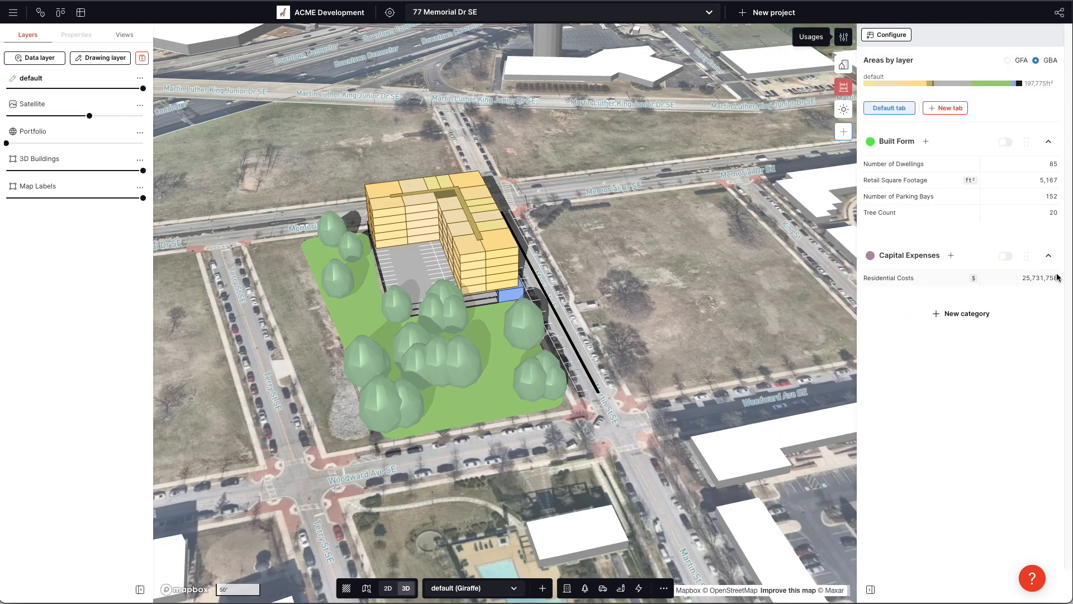
pyautogui.moveTo(681, 354); pyautogui.dragTo(652, 355, button='right')
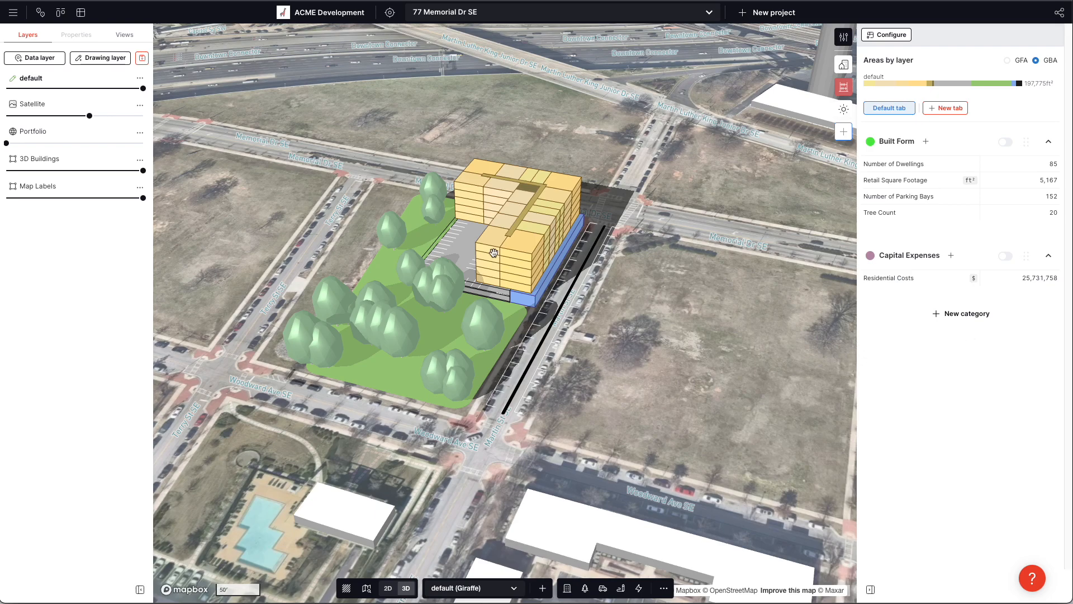
pyautogui.moveTo(522, 217); pyautogui.dragTo(471, 214, button='right')
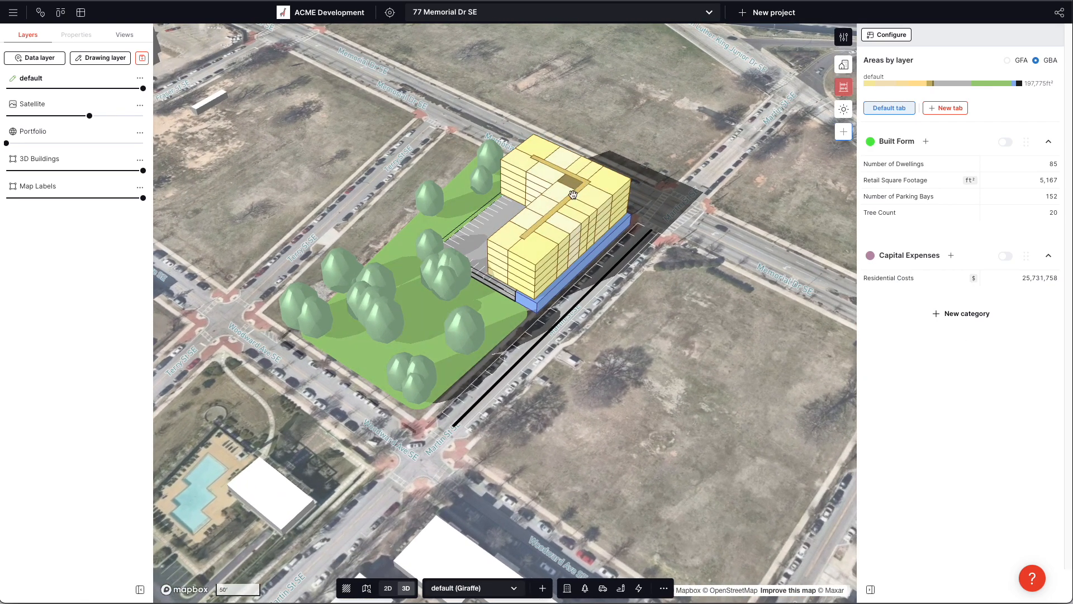
pyautogui.moveTo(611, 462); pyautogui.dragTo(610, 454, button='right')
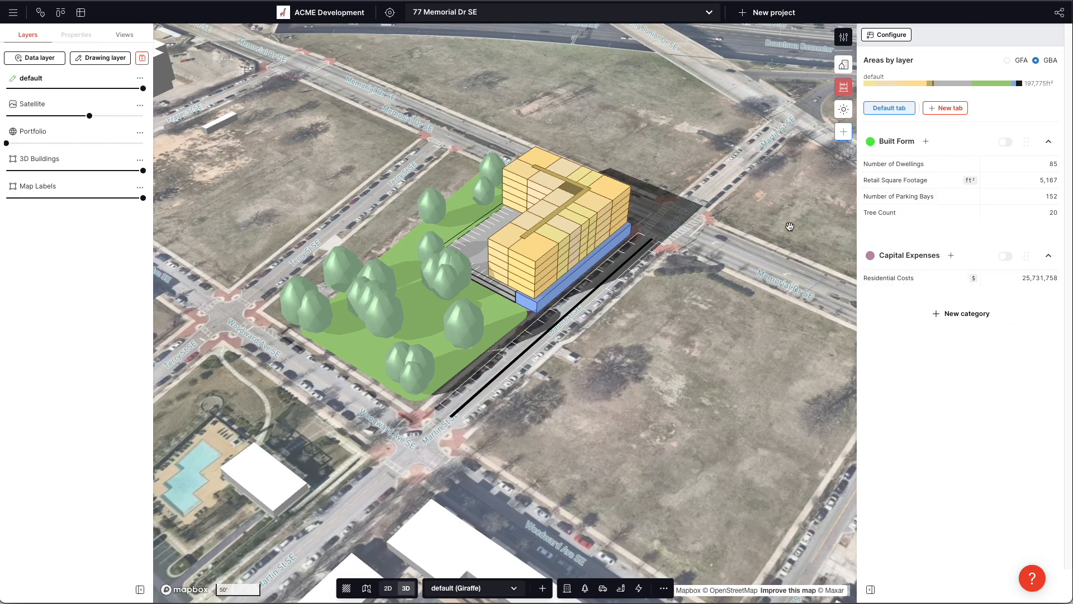
# Start a Capital Expenses measure with A = hardCost, B = Tree Count measure, formula A*B.
pyautogui.click(951, 256)
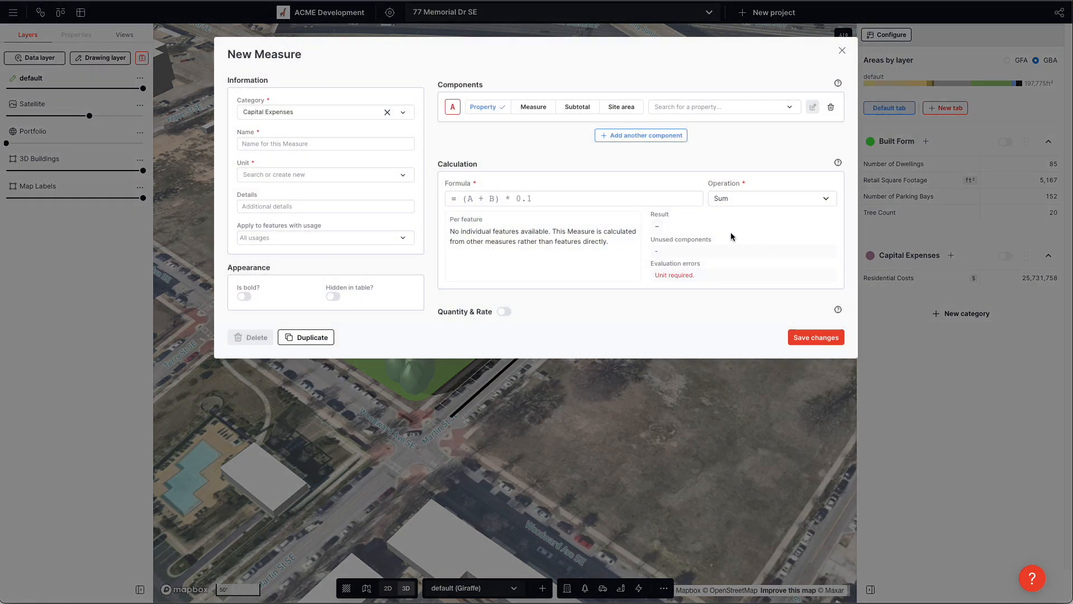
pyautogui.click(675, 109)
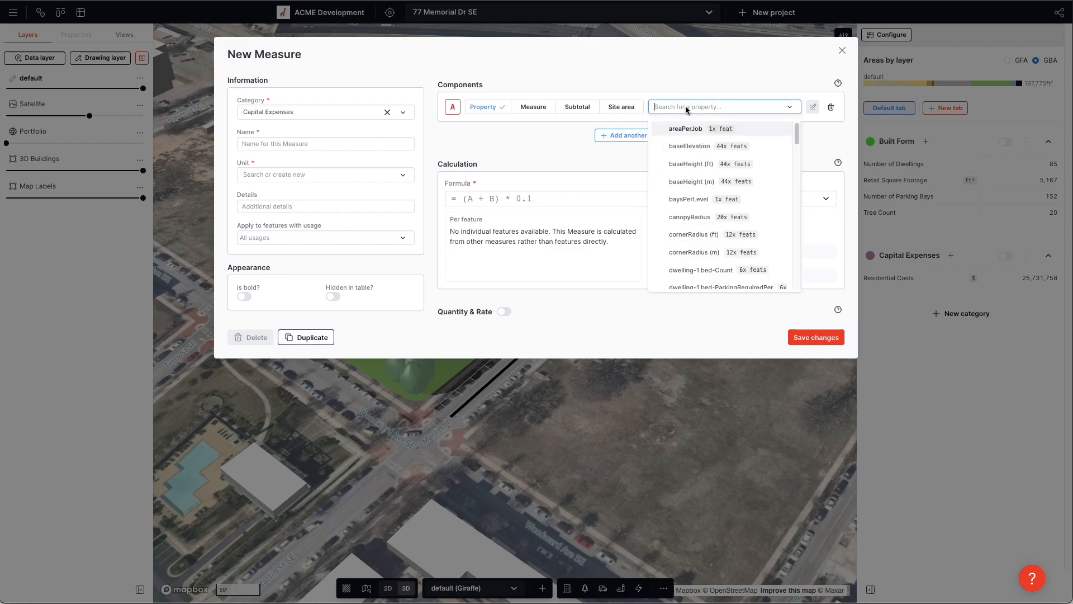
pyautogui.write('hard')
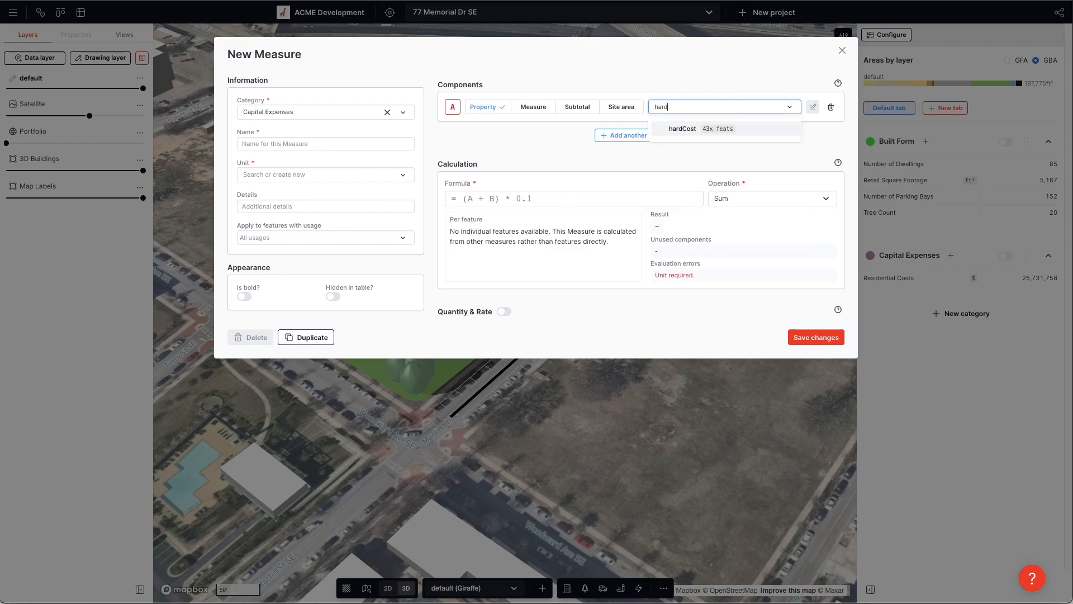
pyautogui.click(722, 128)
pyautogui.click(679, 136)
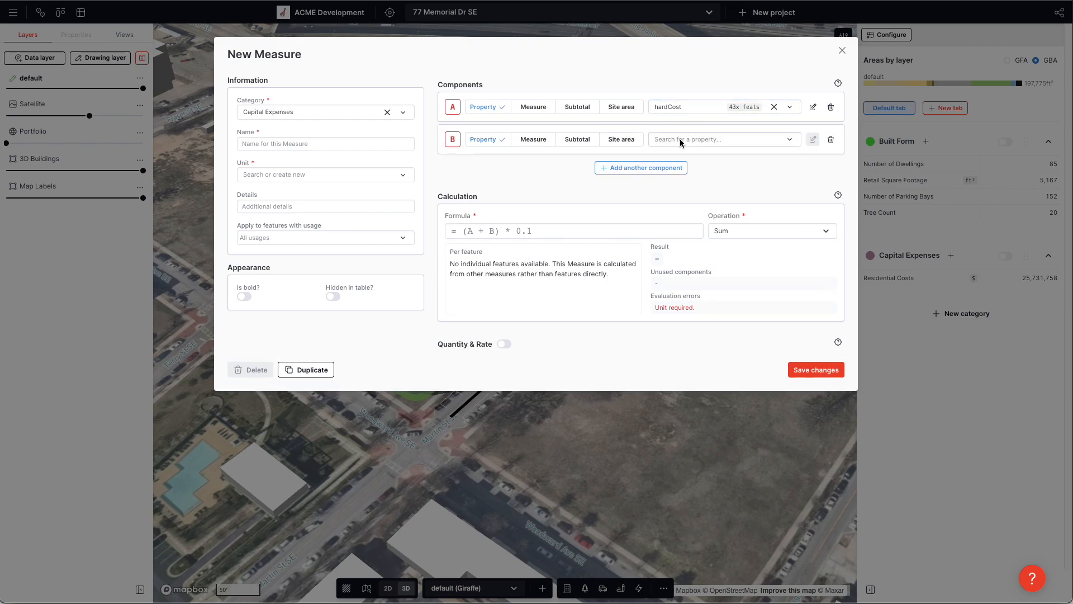
pyautogui.click(533, 140)
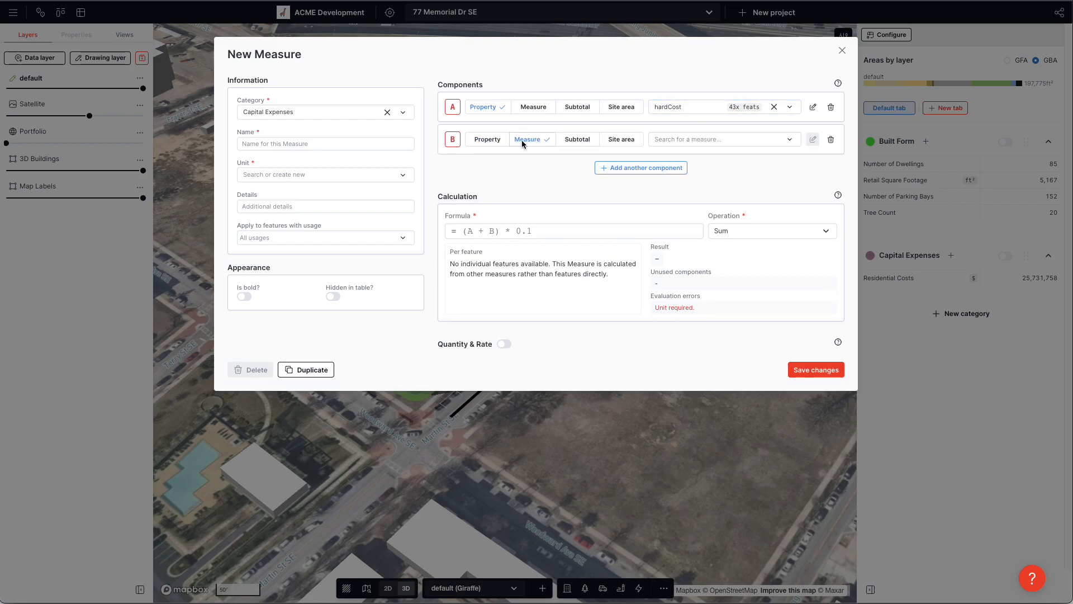
pyautogui.click(678, 143)
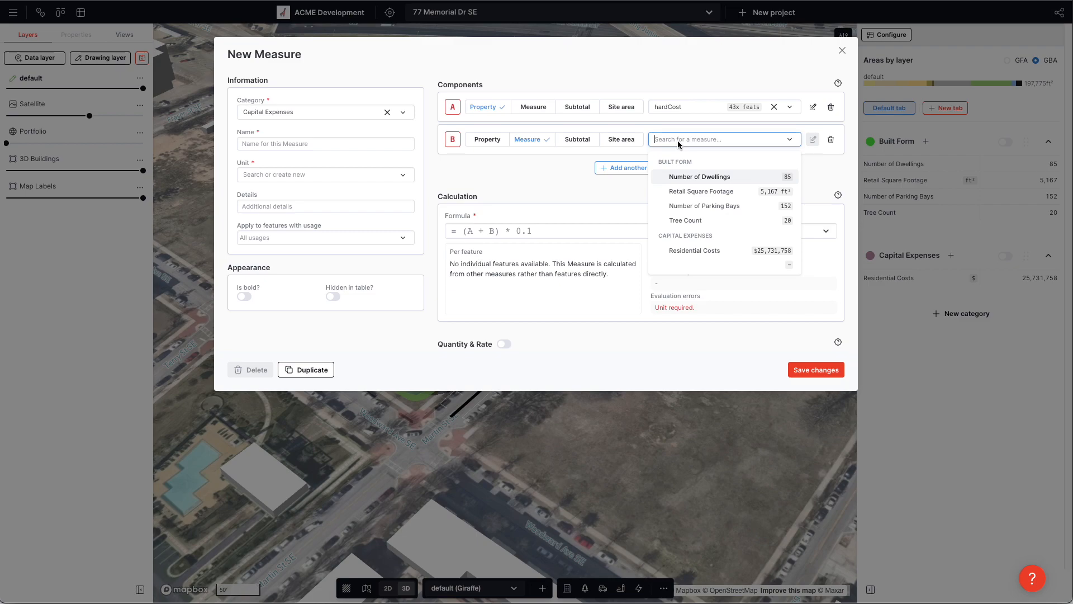
pyautogui.click(720, 220)
pyautogui.click(561, 228)
pyautogui.write('A*B')
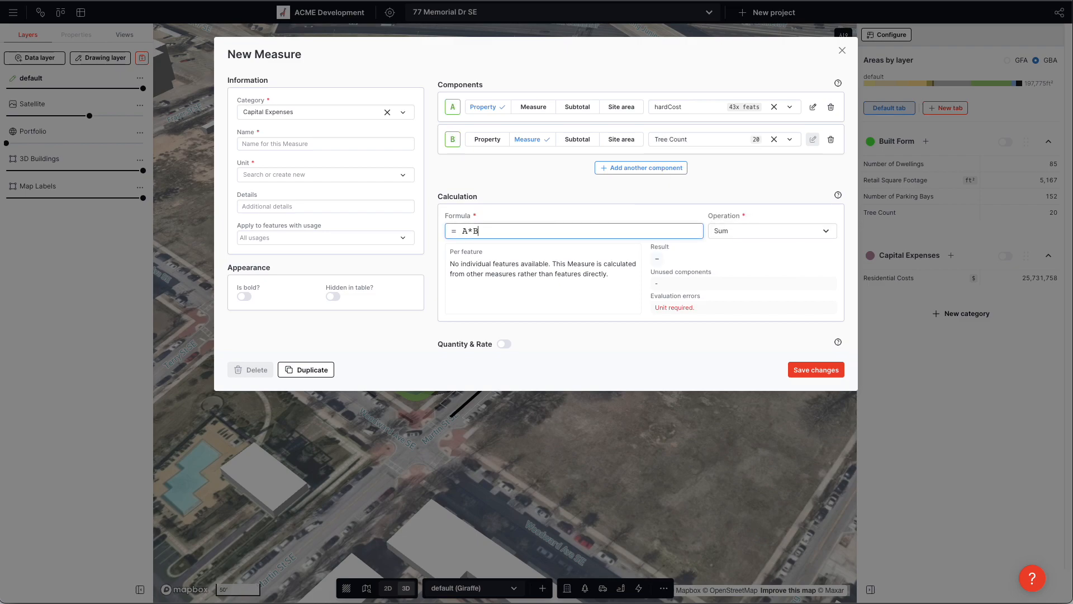
# Limit it to Tree features in Currency, name it Tree Costs, and save.
pyautogui.click(341, 245)
pyautogui.write('tree')
pyautogui.click(288, 261)
pyautogui.click(508, 198)
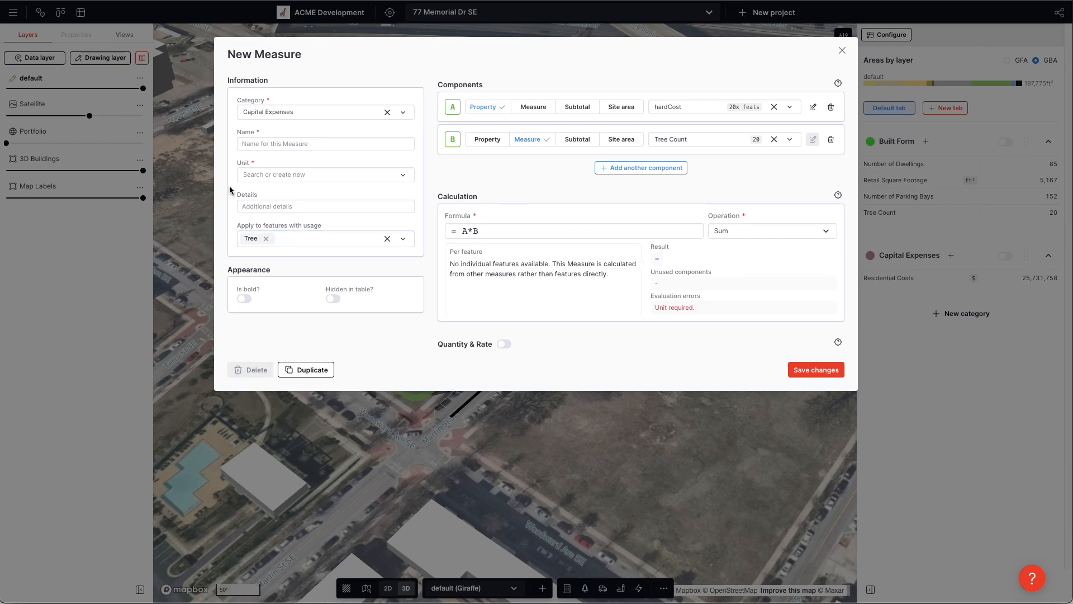
pyautogui.click(297, 175)
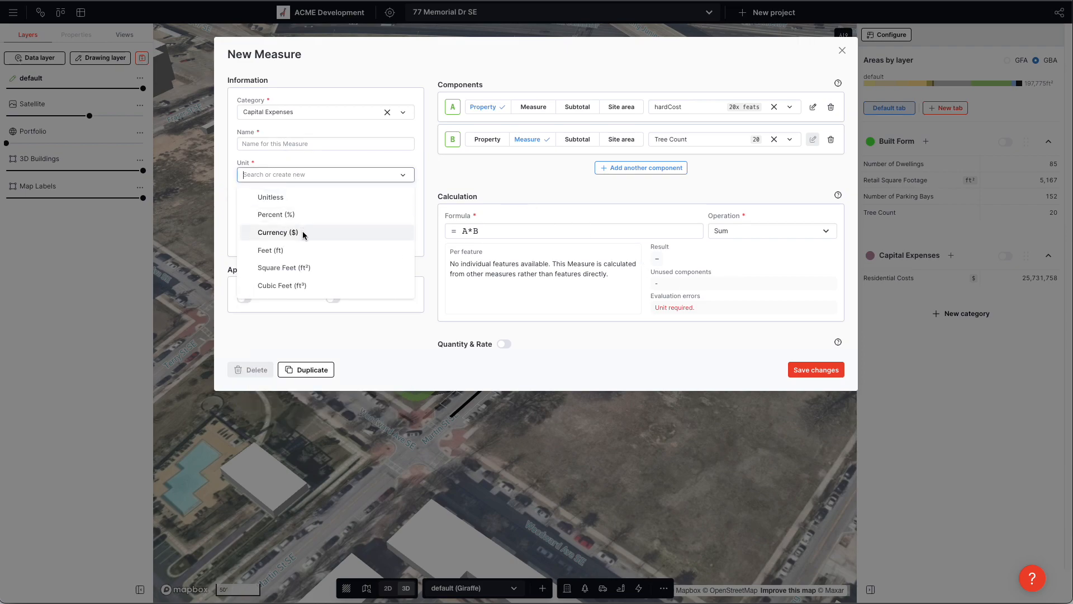
pyautogui.click(303, 232)
pyautogui.moveTo(696, 263); pyautogui.dragTo(677, 269)
pyautogui.click(685, 266)
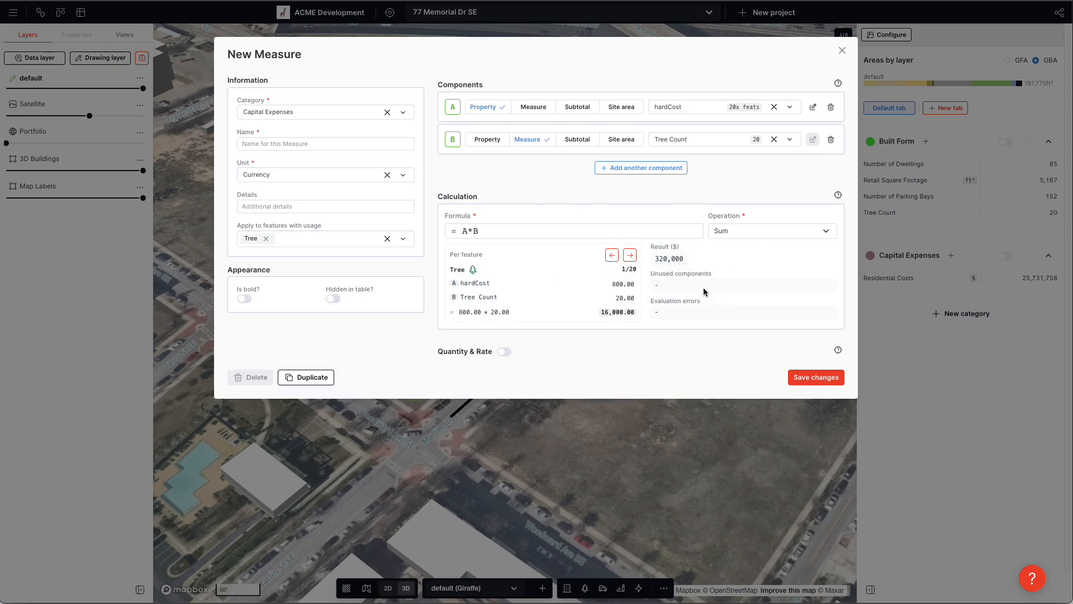
pyautogui.click(810, 379)
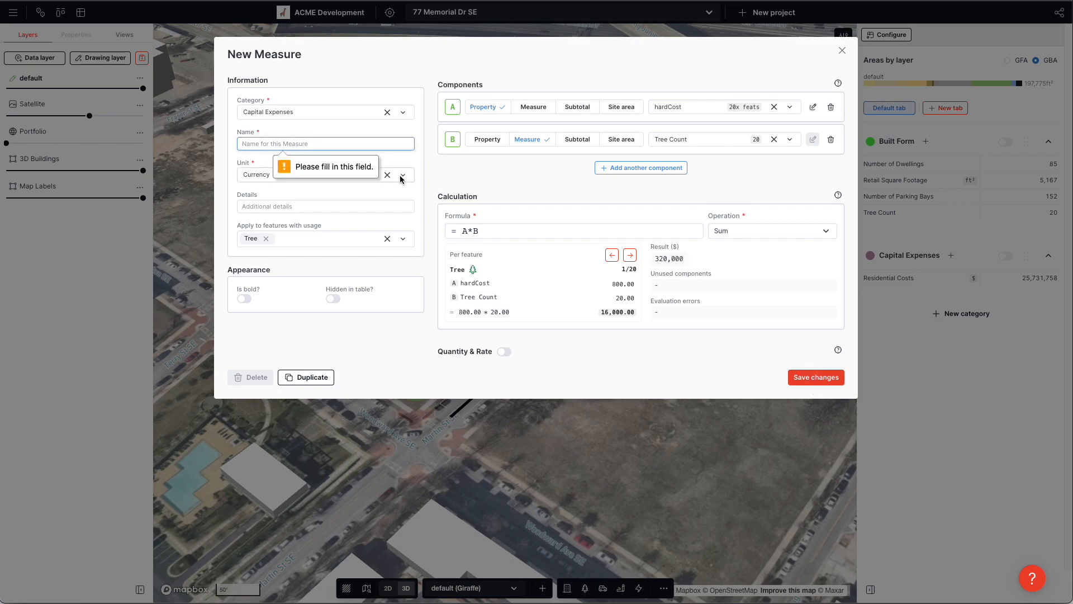
pyautogui.write('Tree Costs')
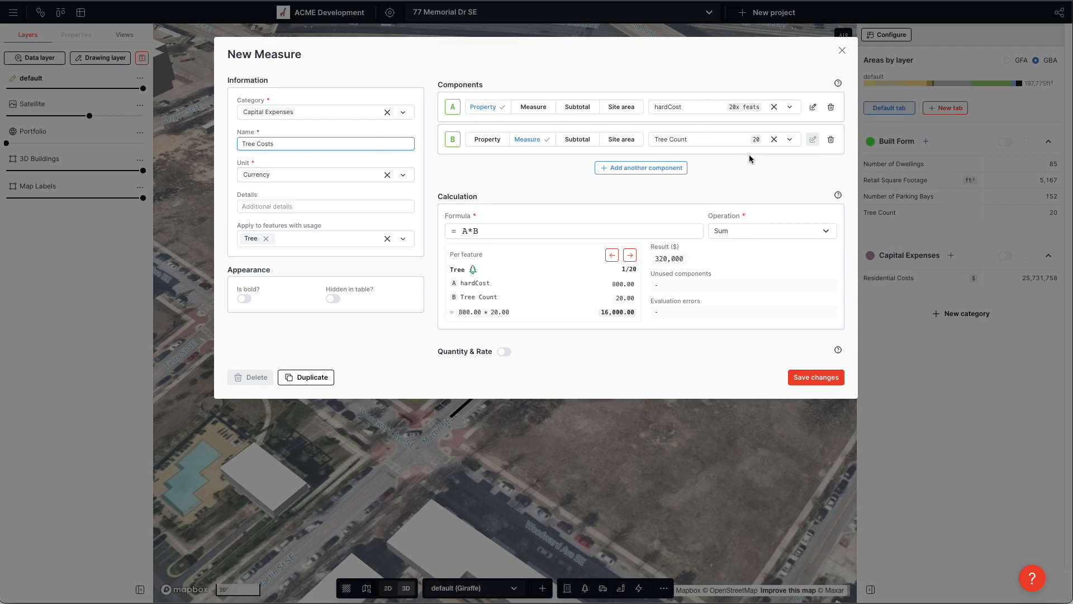
pyautogui.click(841, 377)
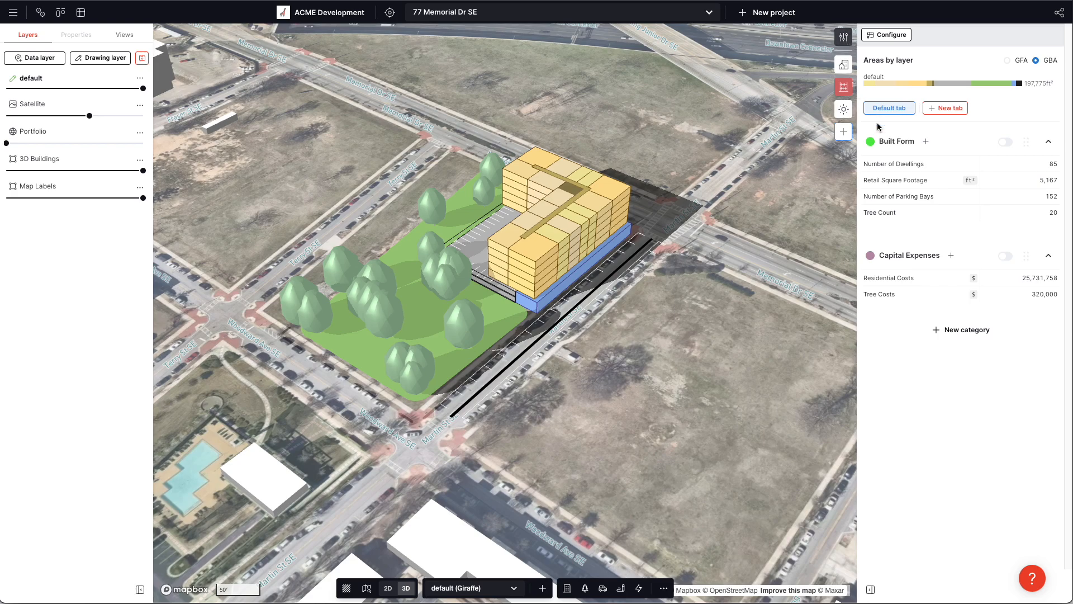
pyautogui.click(858, 21)
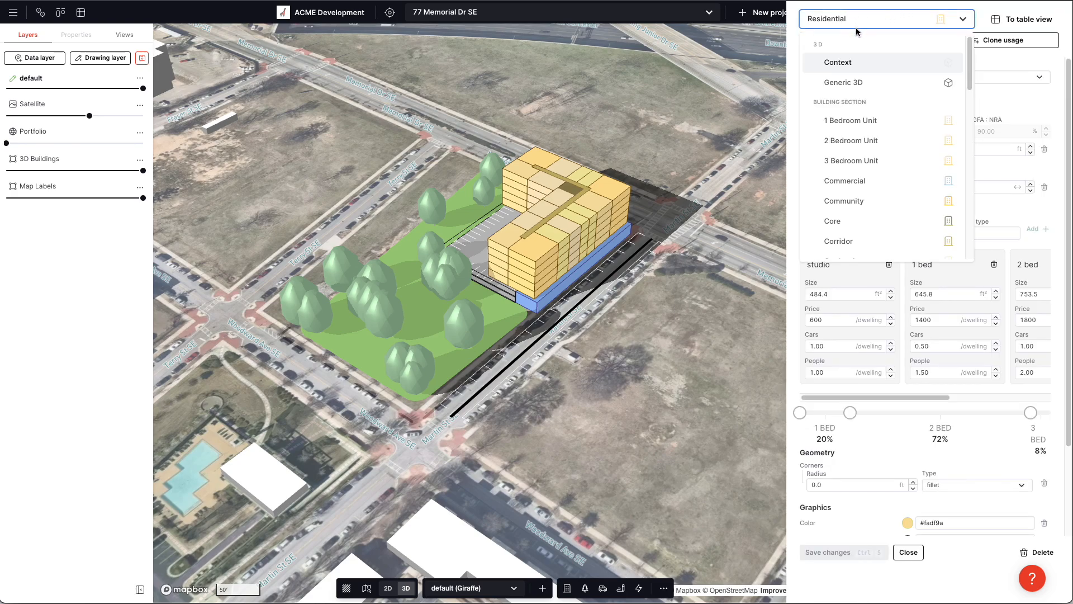
pyautogui.write('Tree')
pyautogui.click(868, 61)
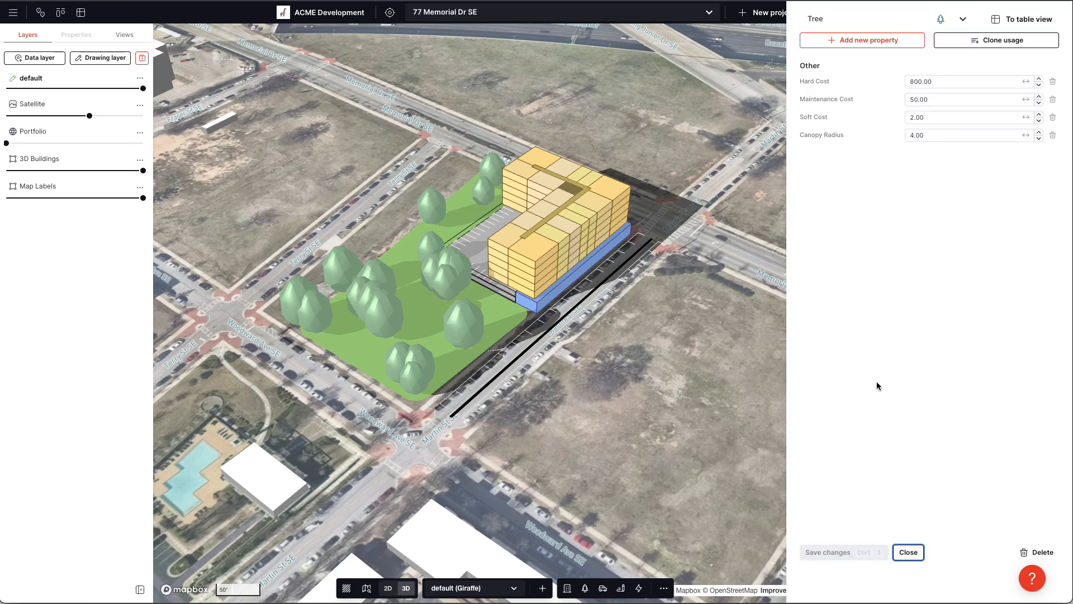
pyautogui.click(911, 552)
# Calculate 800 × 20 in Spotlight, then dismiss it to return to Giraffe.
pyautogui.write('80')
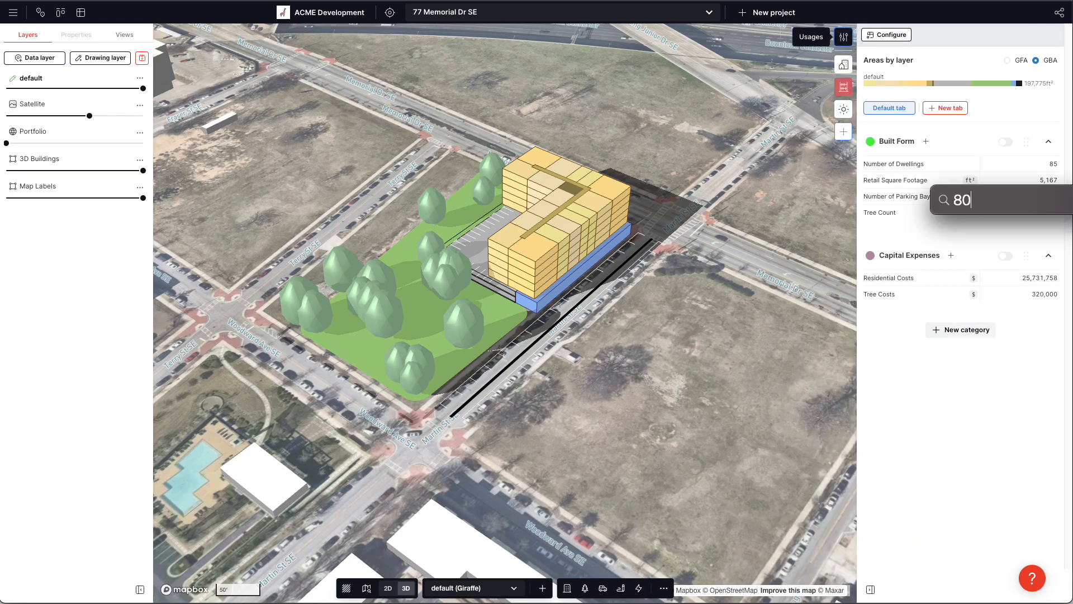
pyautogui.write('0*32')
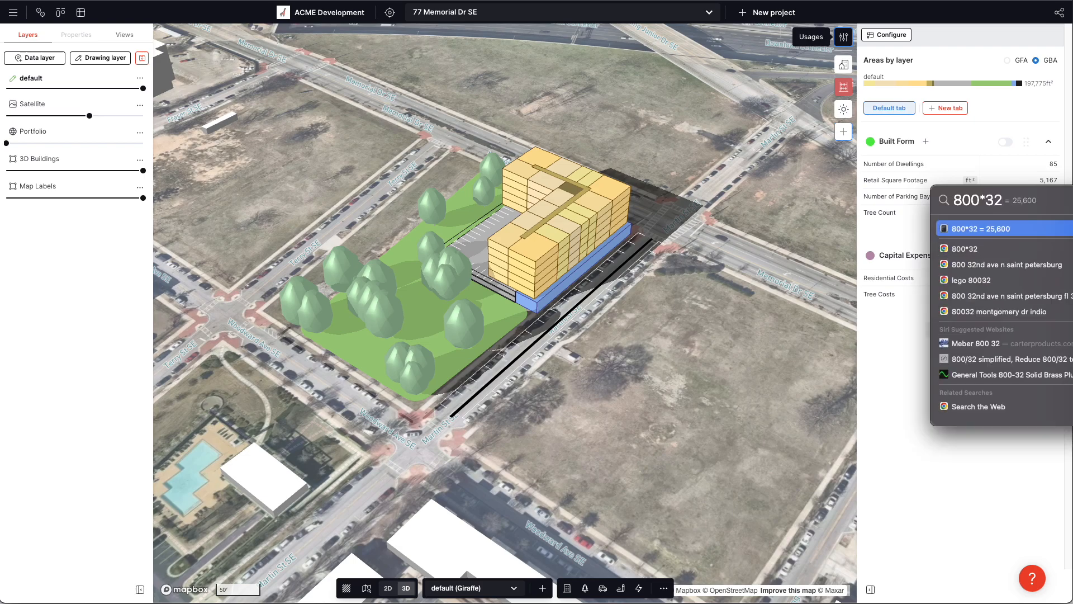
pyautogui.press('BackSpace')
pyautogui.press('BackSpace')
pyautogui.write('20')
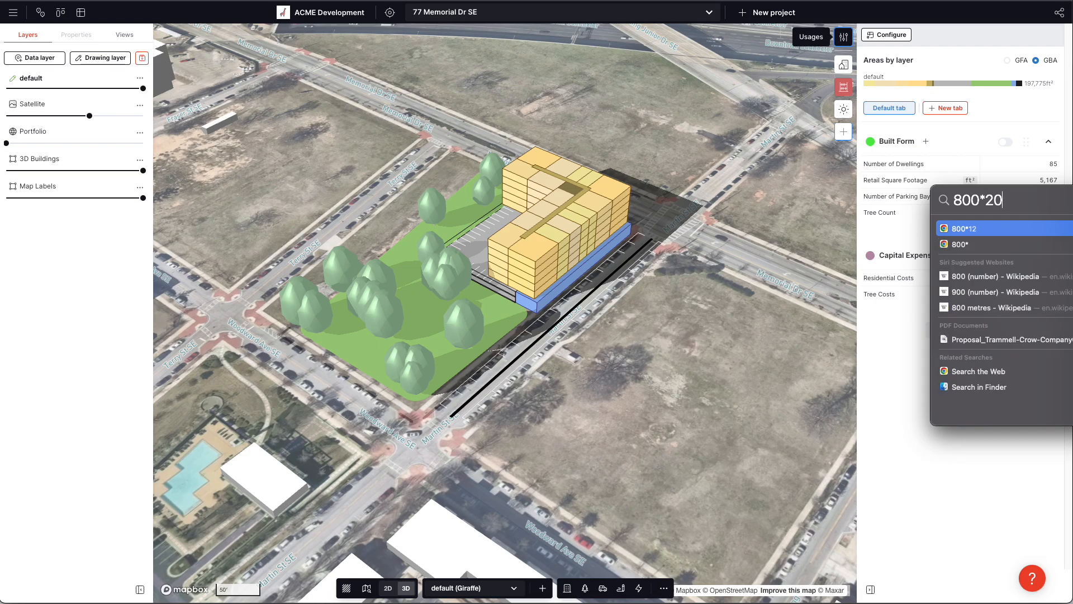
pyautogui.press('Escape')
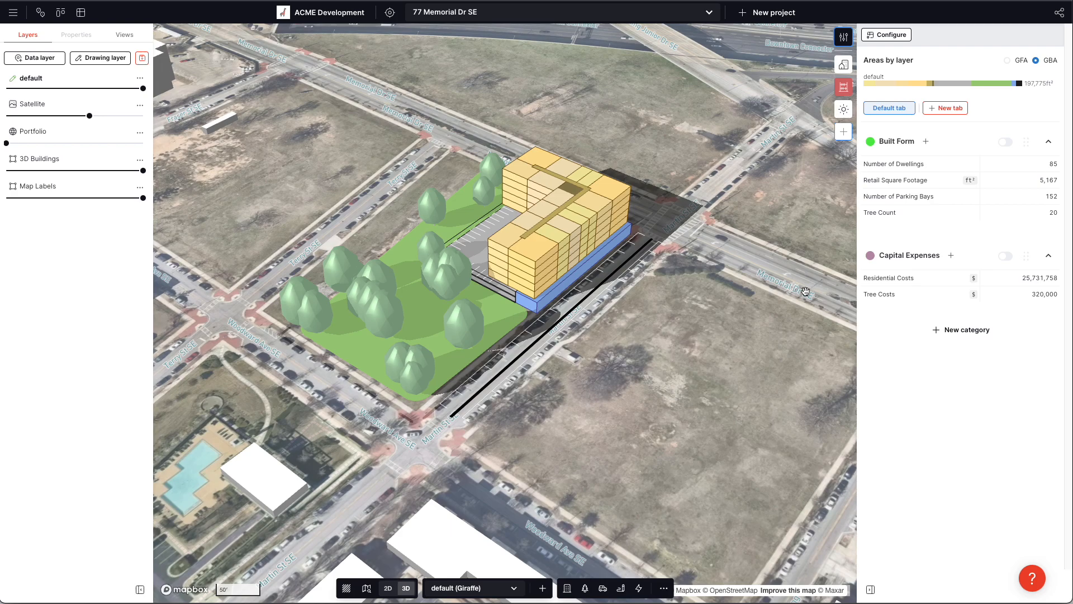
# Delete the Tree Costs measure from Capital Expenses.
pyautogui.click(881, 293)
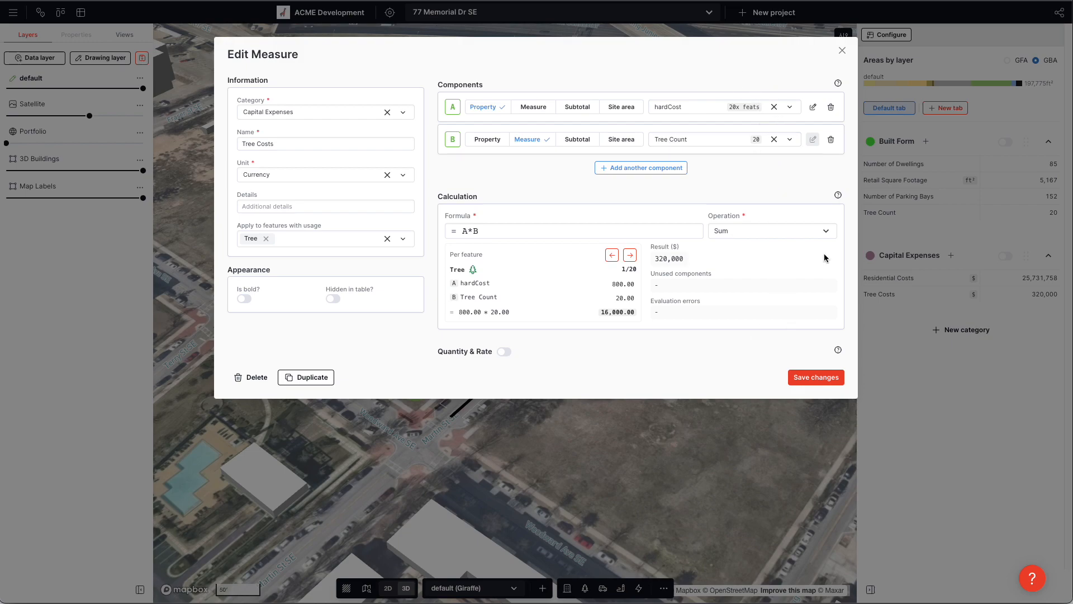
pyautogui.click(252, 378)
pyautogui.click(633, 322)
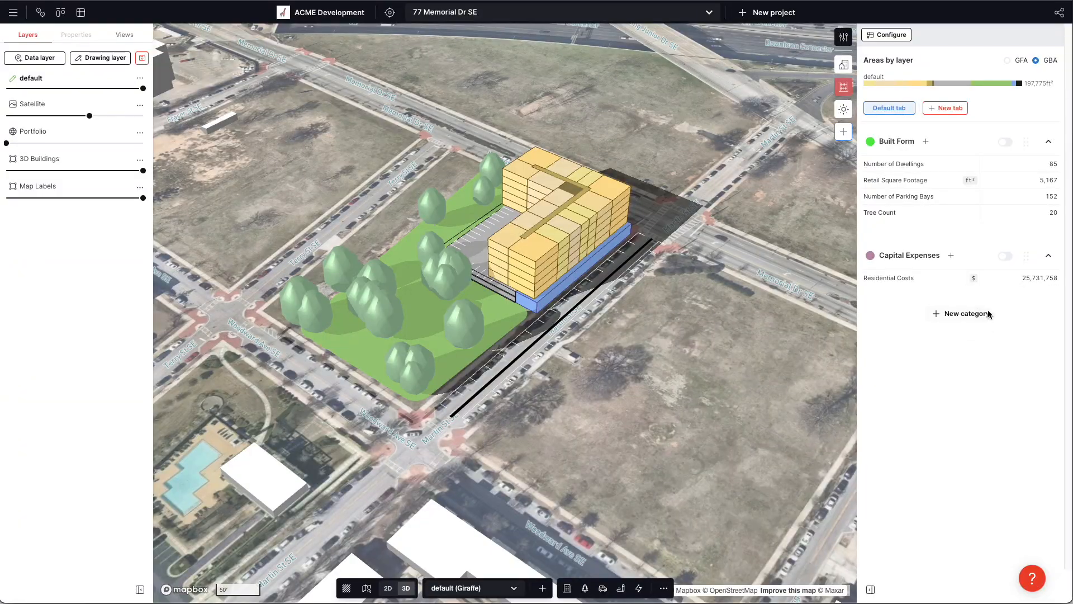
# Create and save a Tree Cost currency measure equal to Tree Count × 800.
pyautogui.click(950, 255)
pyautogui.click(531, 109)
pyautogui.click(707, 112)
pyautogui.click(703, 188)
pyautogui.click(530, 201)
pyautogui.write('A*800')
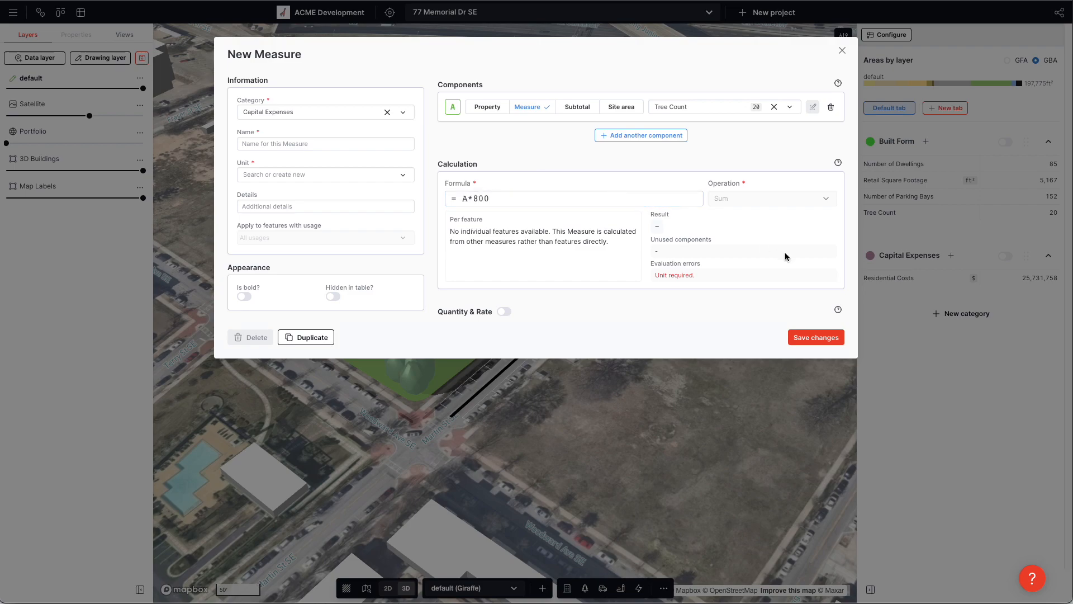
pyautogui.click(278, 147)
pyautogui.write('Tree Cost')
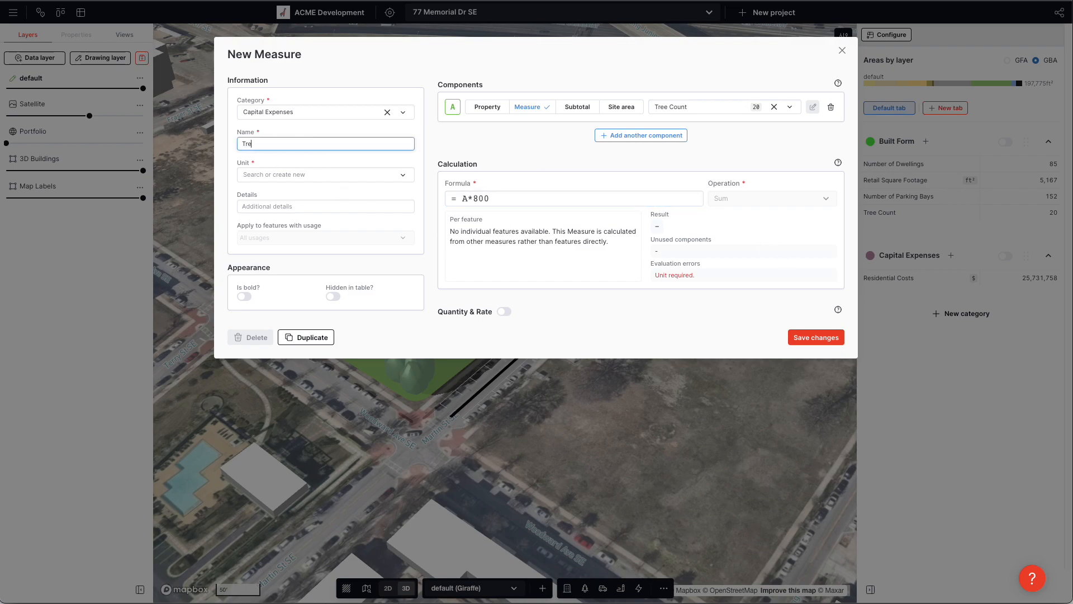
pyautogui.click(271, 175)
pyautogui.click(341, 234)
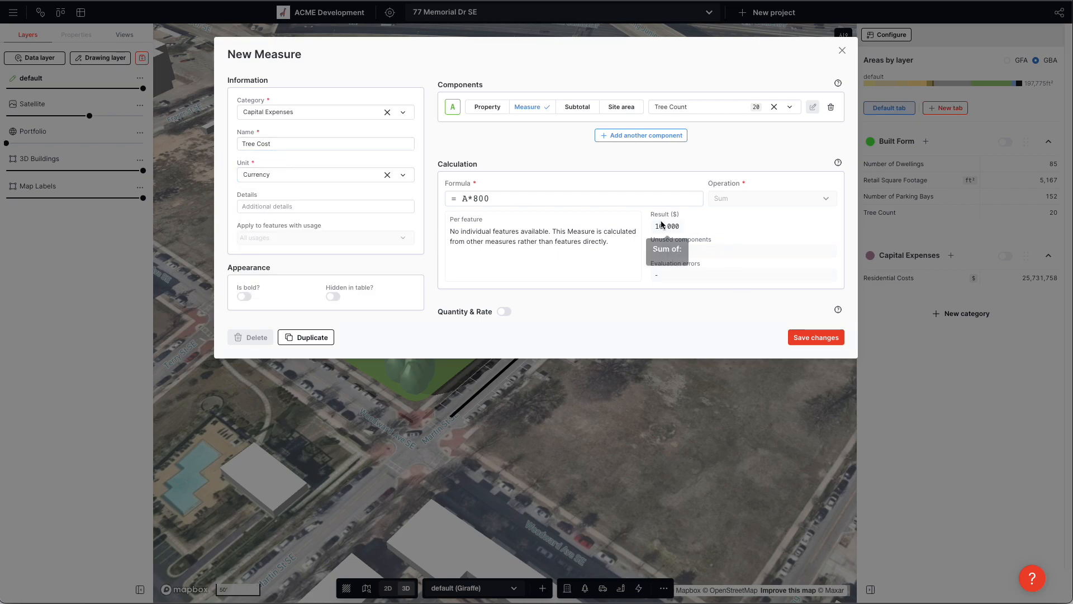
pyautogui.click(815, 338)
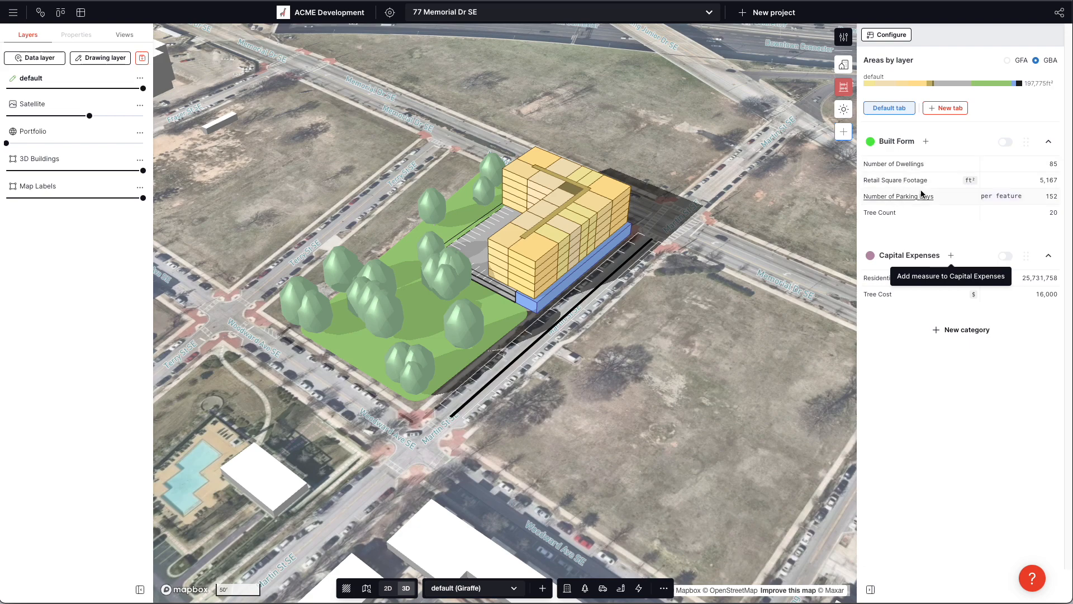
pyautogui.click(951, 255)
# Name the new measure Retail Costs, set unit Currency, and limit it to Retail.
pyautogui.click(294, 142)
pyautogui.write('Retail Costs')
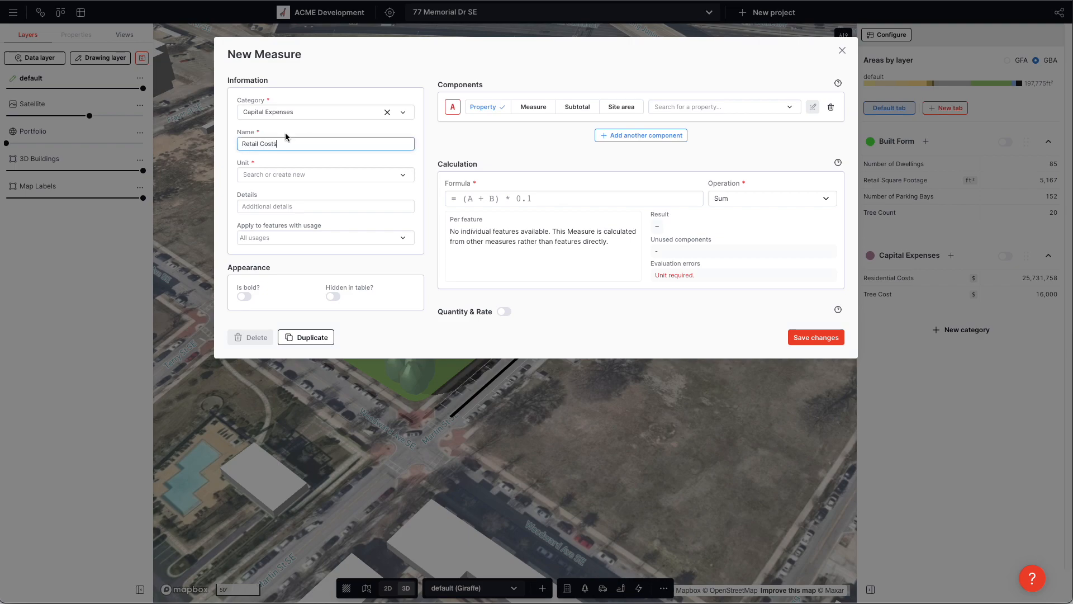
pyautogui.click(288, 175)
pyautogui.click(319, 230)
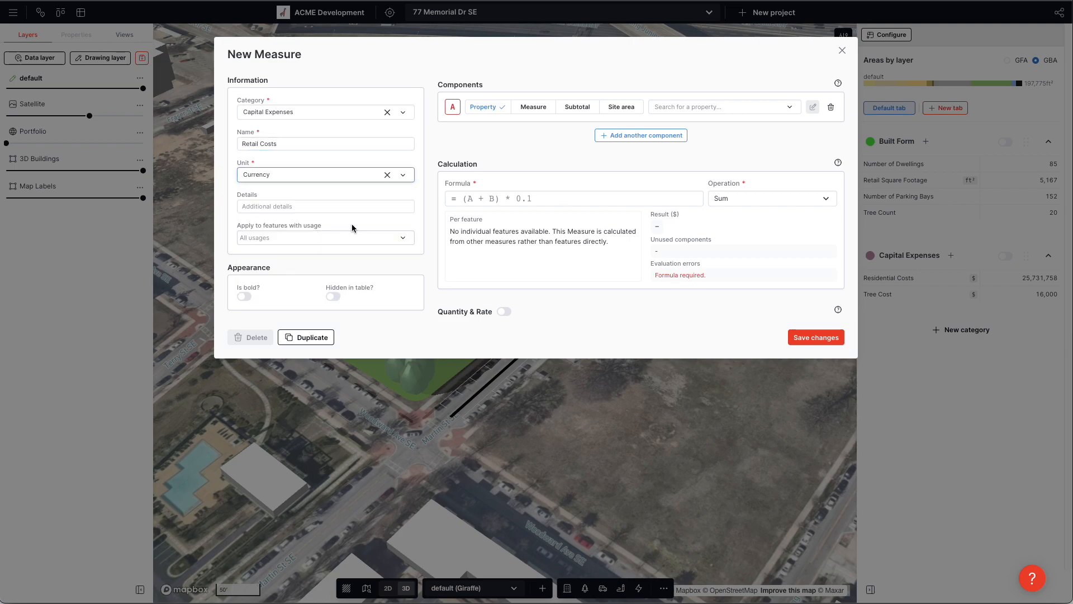
pyautogui.click(372, 237)
pyautogui.write('re')
pyautogui.click(305, 274)
# Set component A to Retail Square Footage and component B to the hardCost property.
pyautogui.click(545, 107)
pyautogui.click(687, 106)
pyautogui.write('ret')
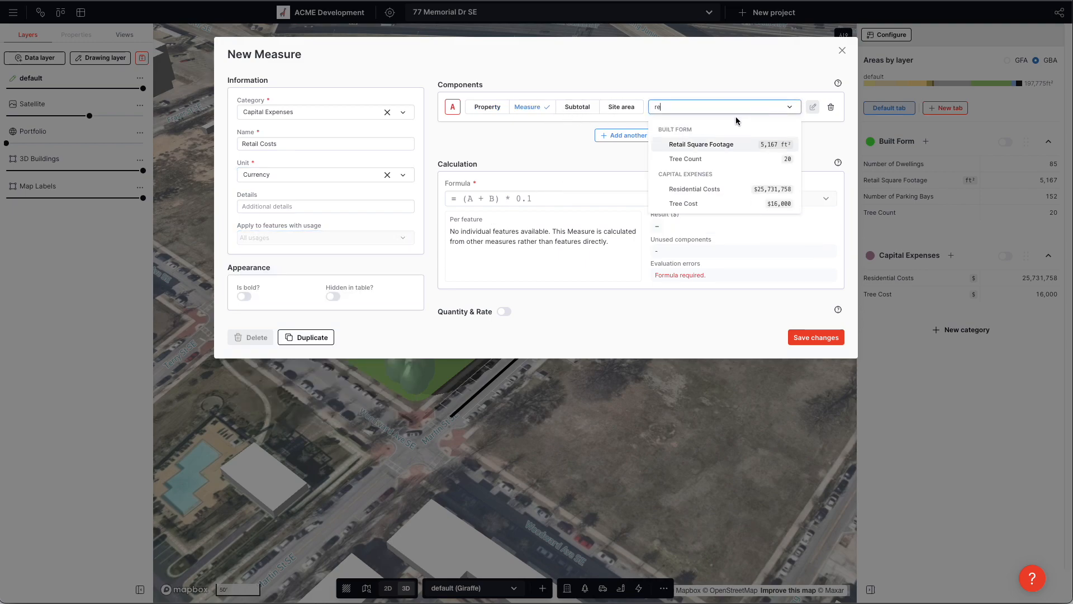
pyautogui.click(714, 147)
pyautogui.click(663, 136)
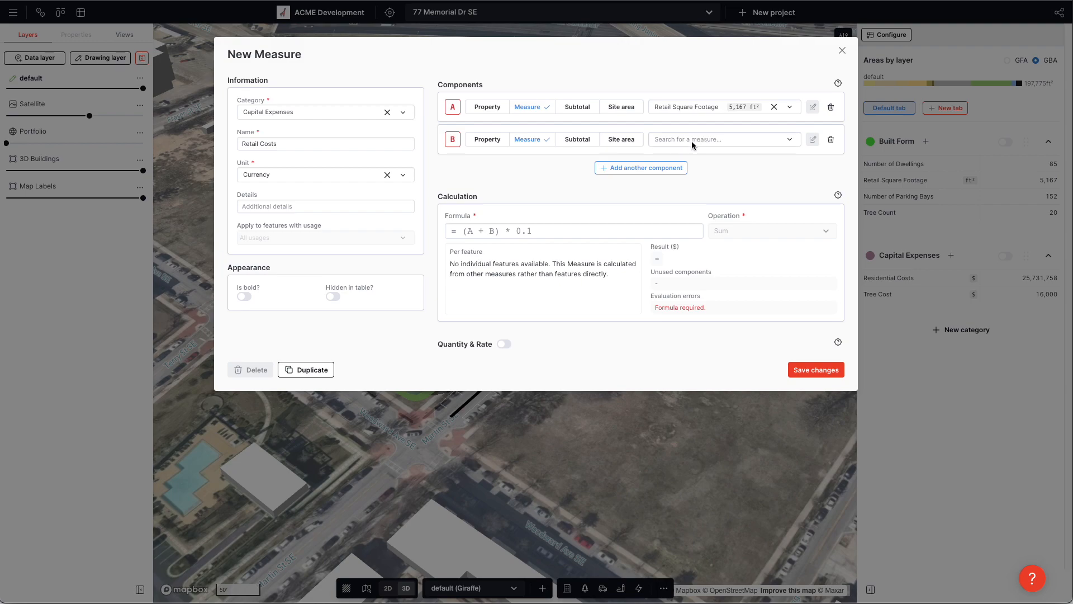
pyautogui.click(693, 140)
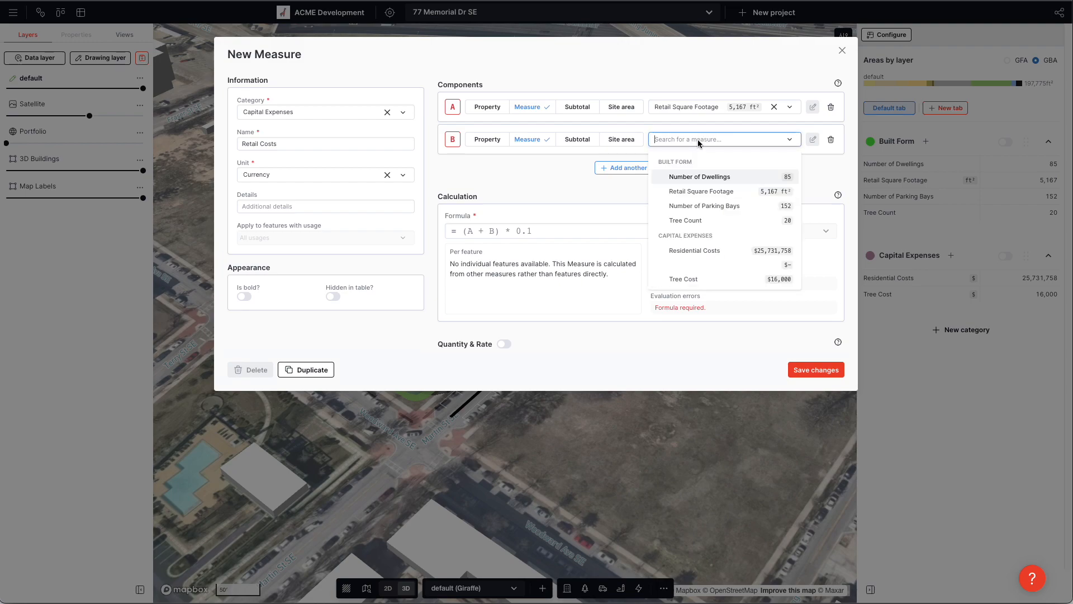
pyautogui.write('ret')
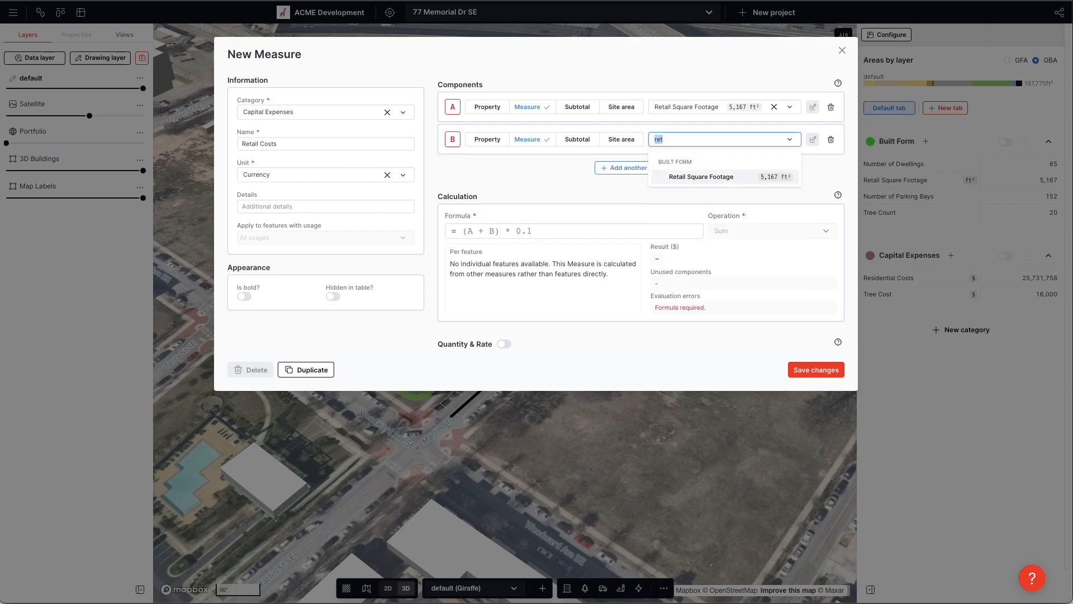
pyautogui.press('BackSpace')
pyautogui.write('hard')
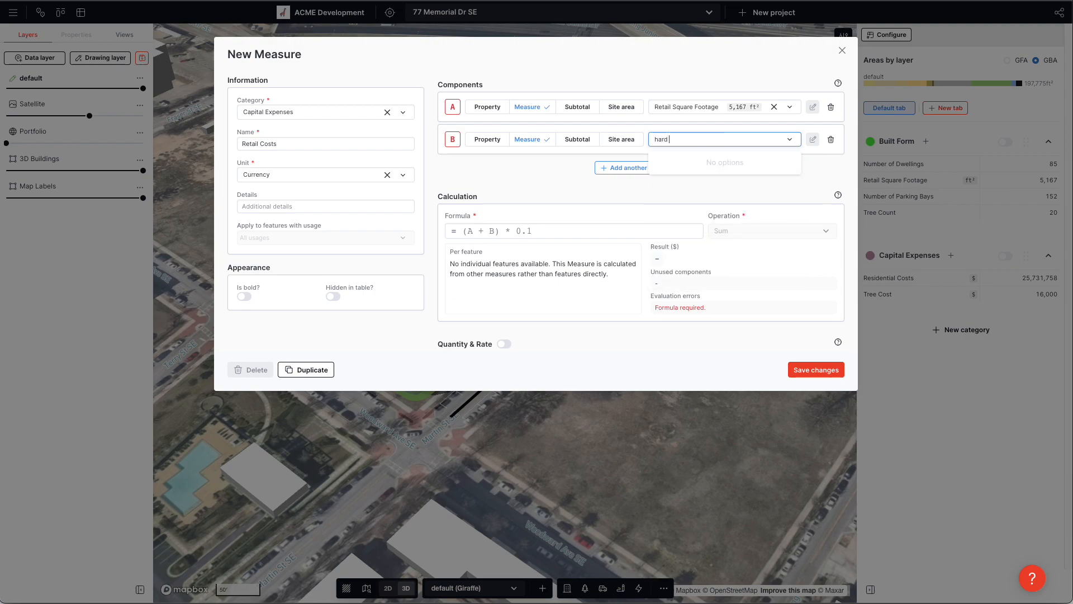
pyautogui.write(' co')
pyautogui.click(486, 140)
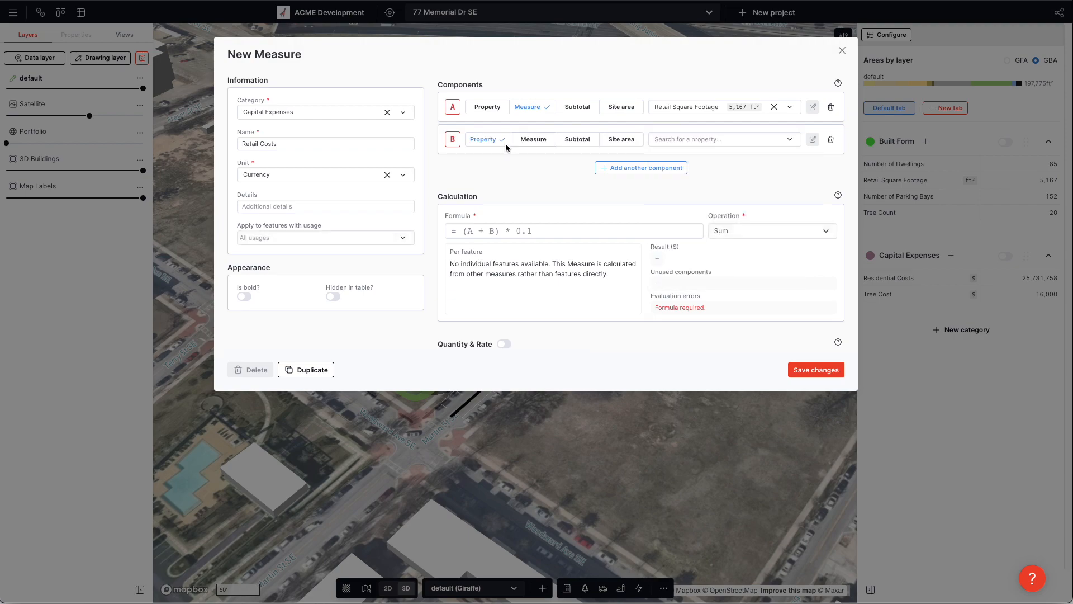
pyautogui.click(716, 141)
pyautogui.write('hard c')
pyautogui.press('BackSpace')
pyautogui.press('BackSpace')
pyautogui.press('Return')
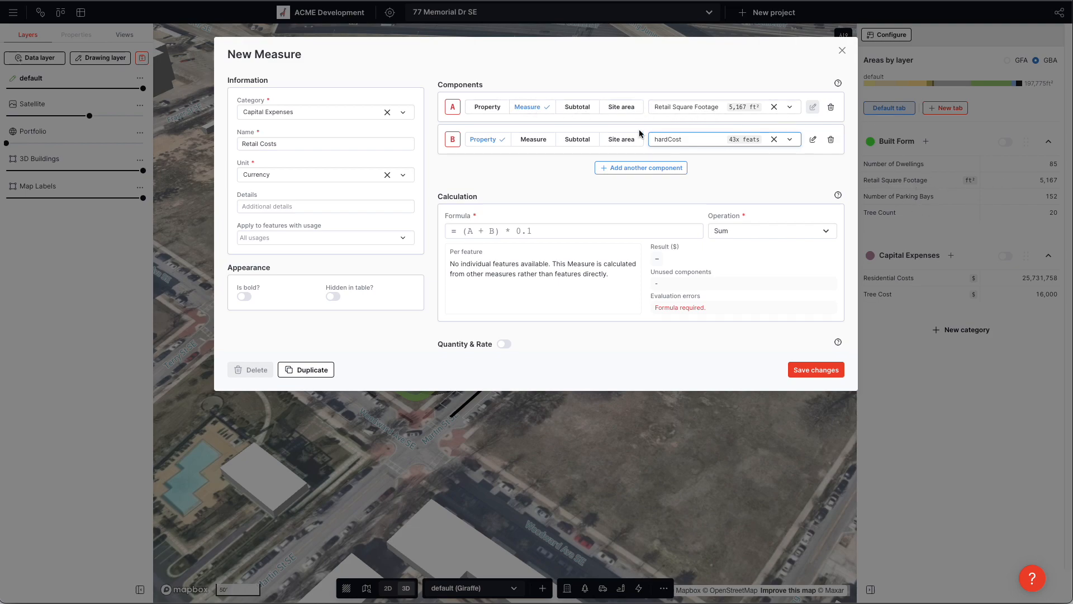
# Switch component A to the grossArea (ft²) property.
pyautogui.click(499, 111)
pyautogui.click(687, 107)
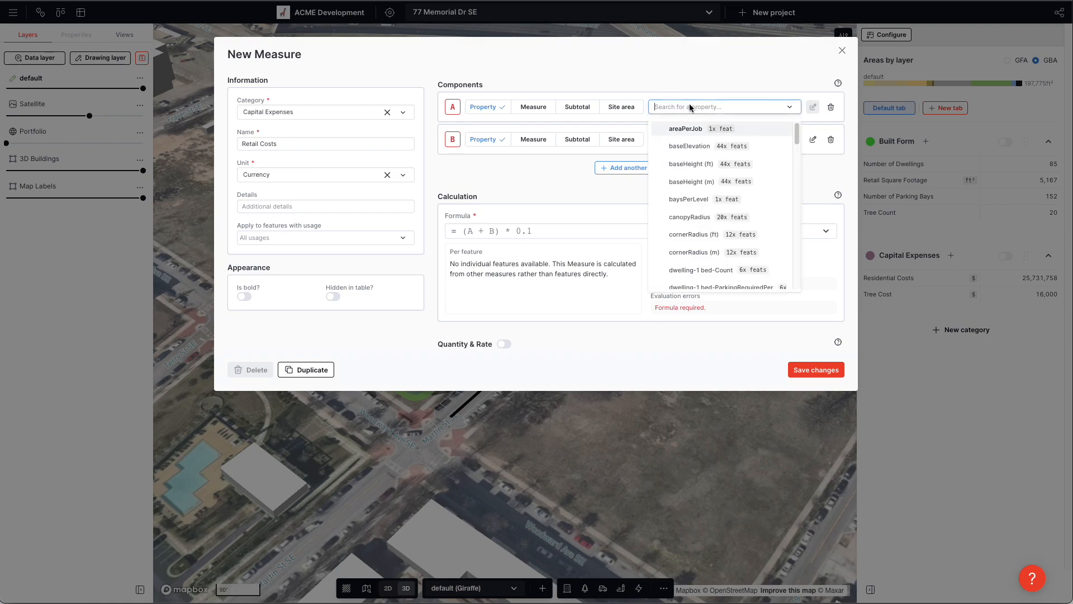
pyautogui.write('area')
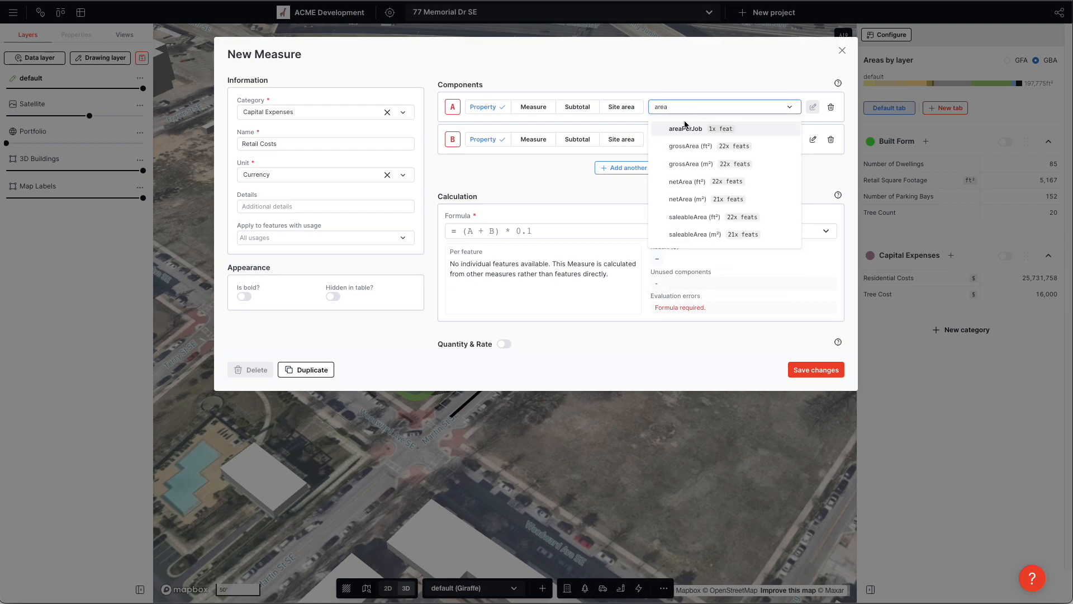
pyautogui.click(680, 146)
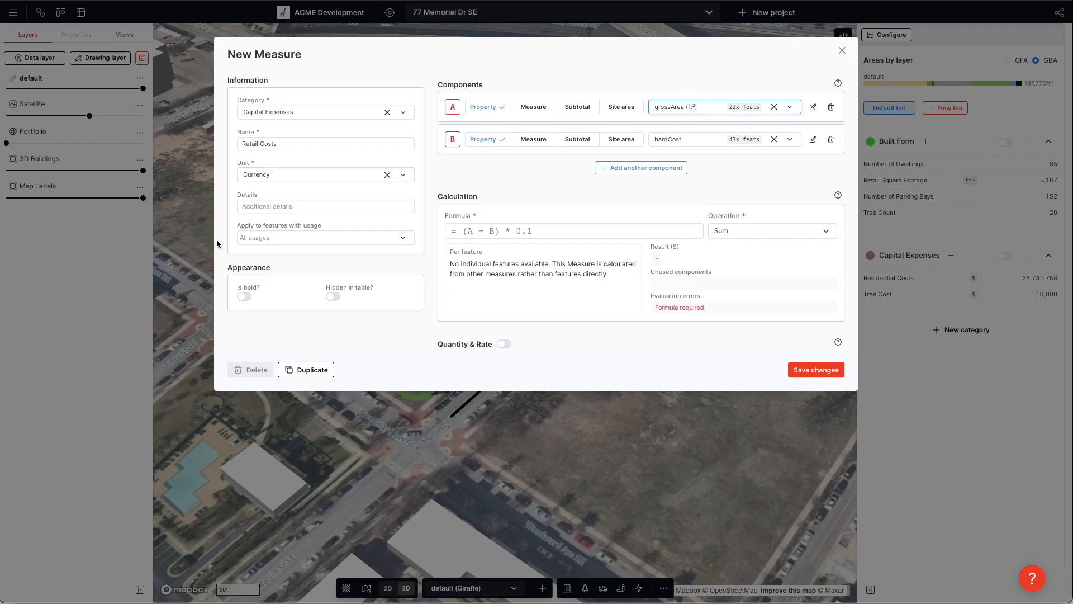
# Reapply the measure to Retail features, enter formula A*B, and save Retail Costs.
pyautogui.click(265, 239)
pyautogui.write('ret')
pyautogui.click(271, 276)
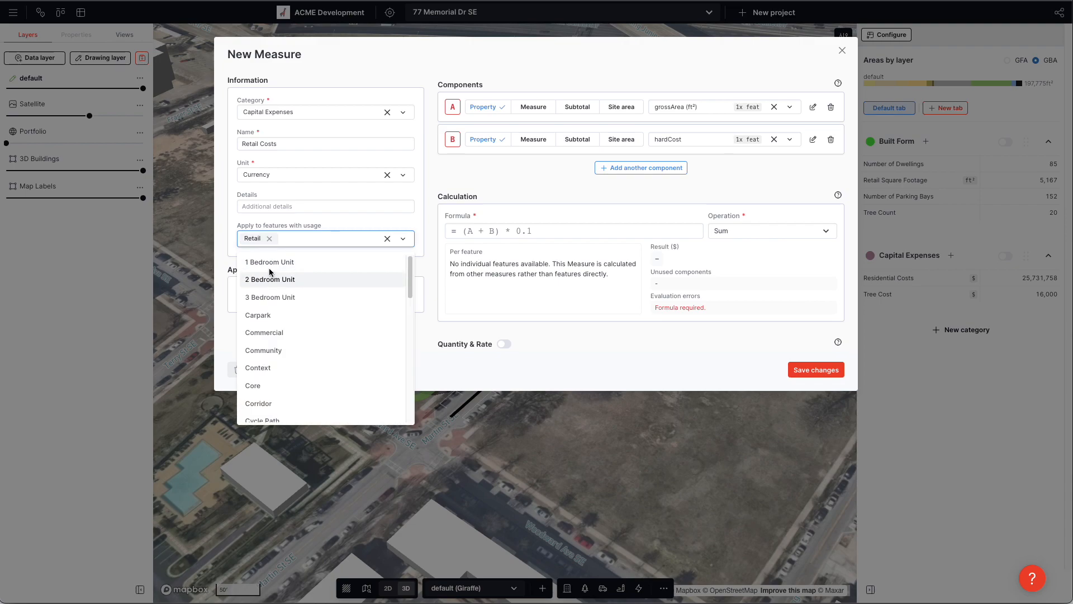
pyautogui.click(786, 306)
pyautogui.click(503, 234)
pyautogui.write('A*B')
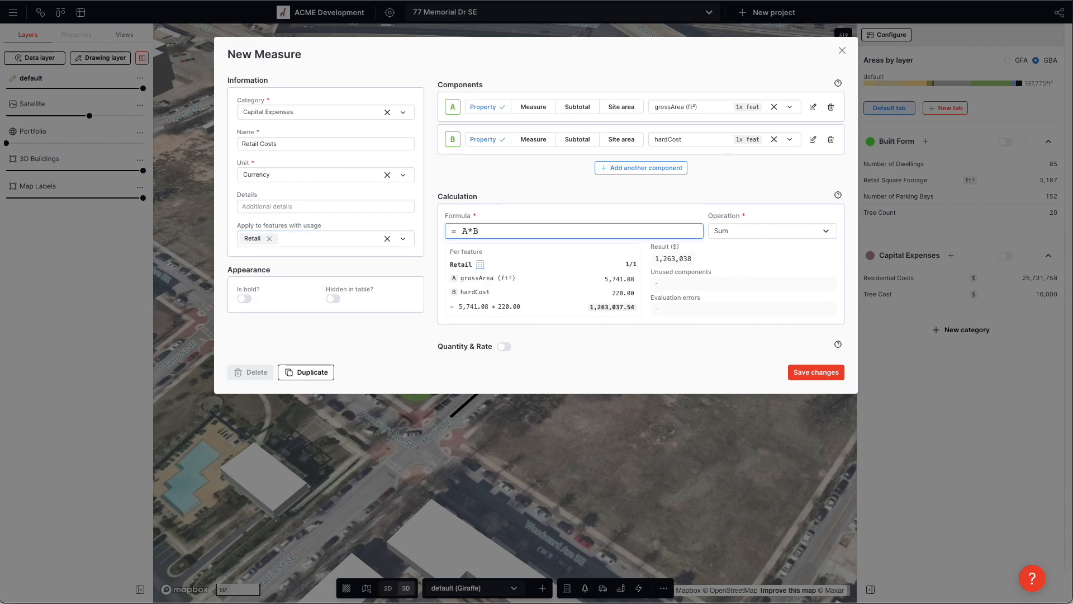
pyautogui.click(723, 319)
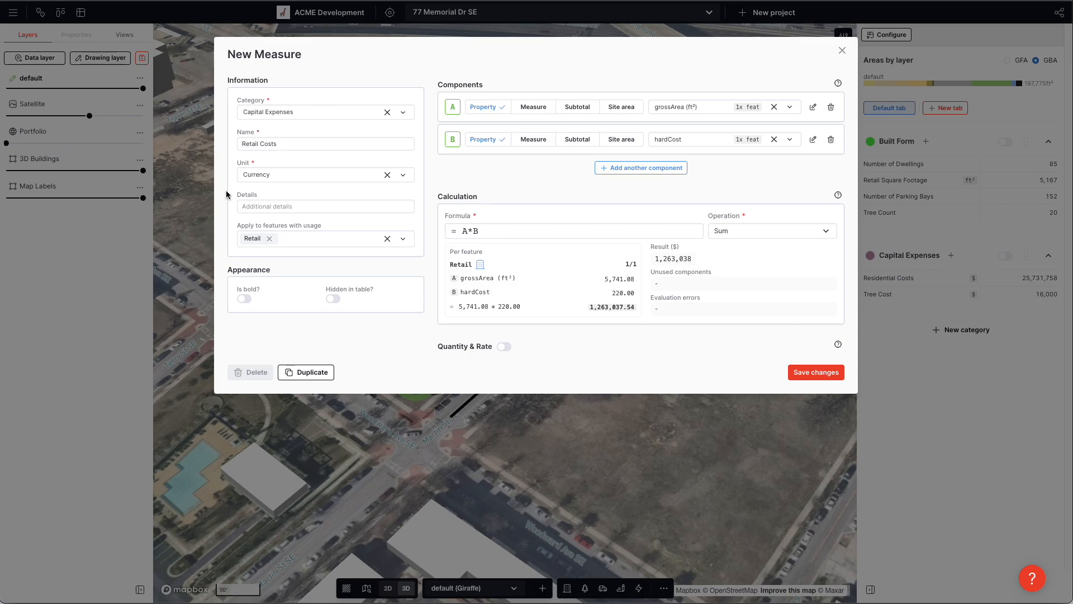
pyautogui.click(814, 373)
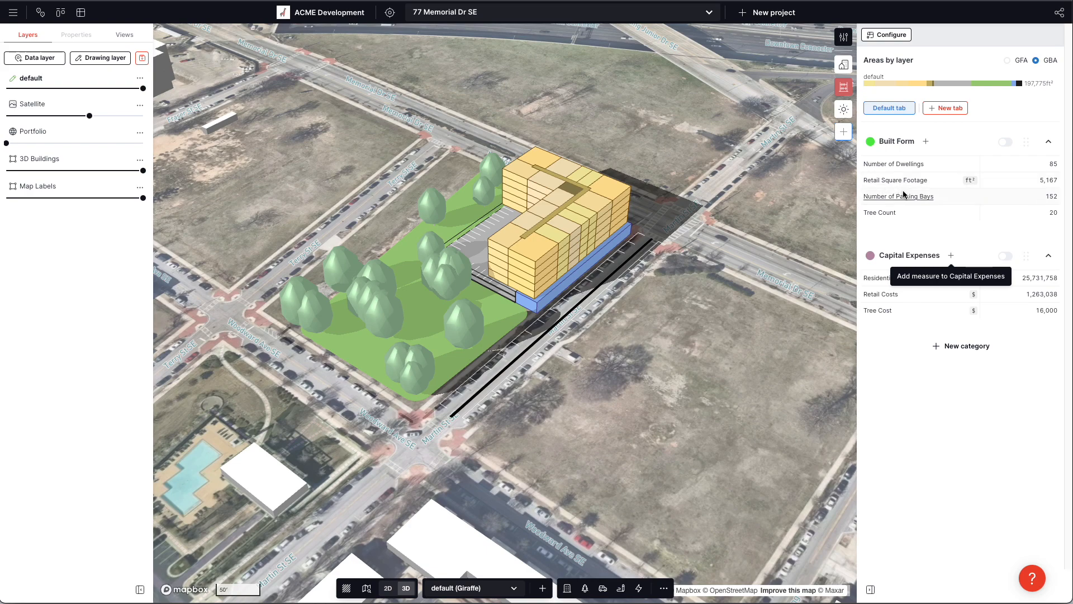
# Start a Capital Expenses measure using Number of Parking Bays as A with formula A*5000.
pyautogui.click(952, 255)
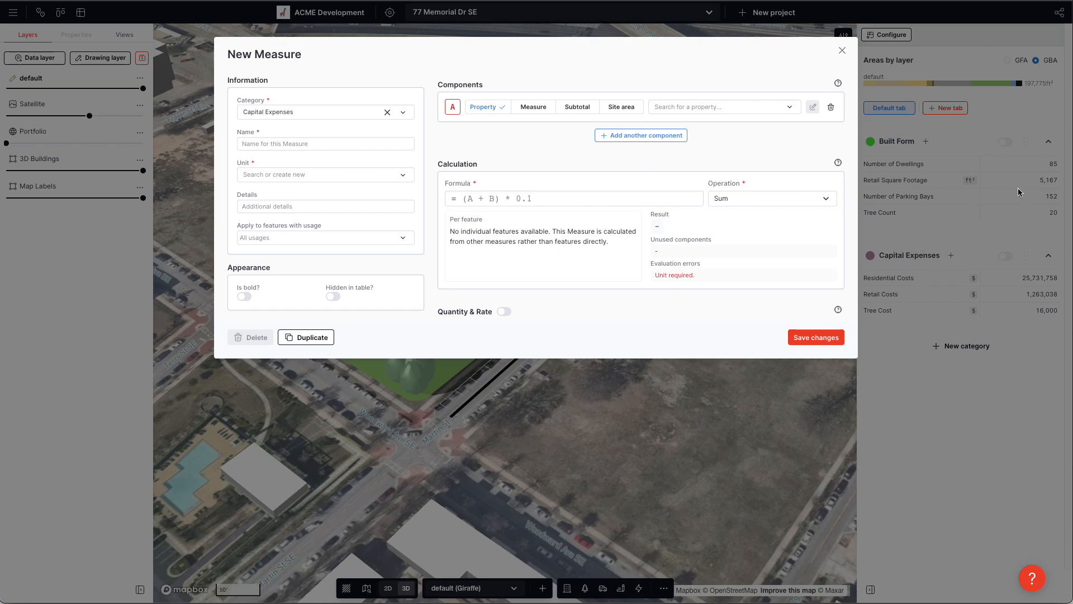
pyautogui.click(524, 108)
pyautogui.click(732, 113)
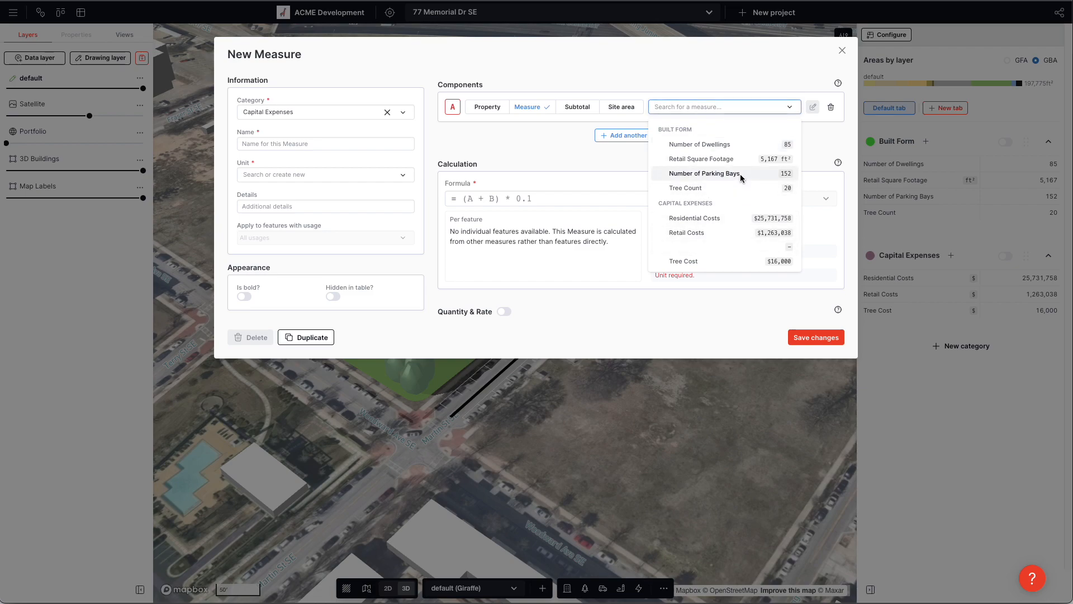
pyautogui.click(740, 177)
pyautogui.click(529, 192)
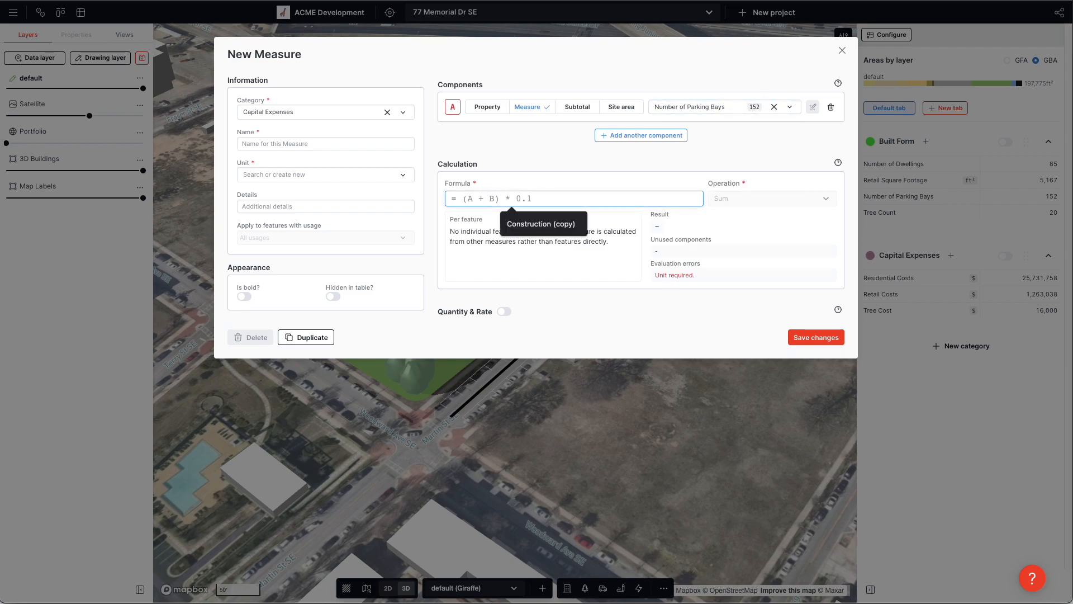
pyautogui.write('A*5000')
pyautogui.click(516, 182)
# Name it Parking Costs, set the unit to Currency, and save.
pyautogui.click(371, 144)
pyautogui.write('Parking Costs')
pyautogui.click(269, 175)
pyautogui.click(269, 191)
pyautogui.click(492, 164)
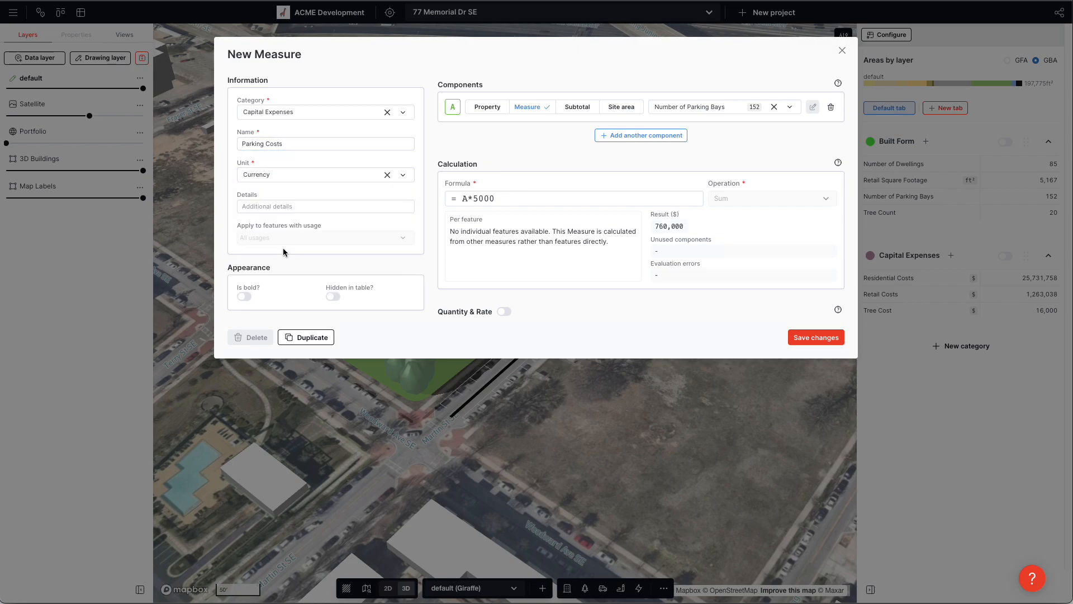
pyautogui.click(816, 337)
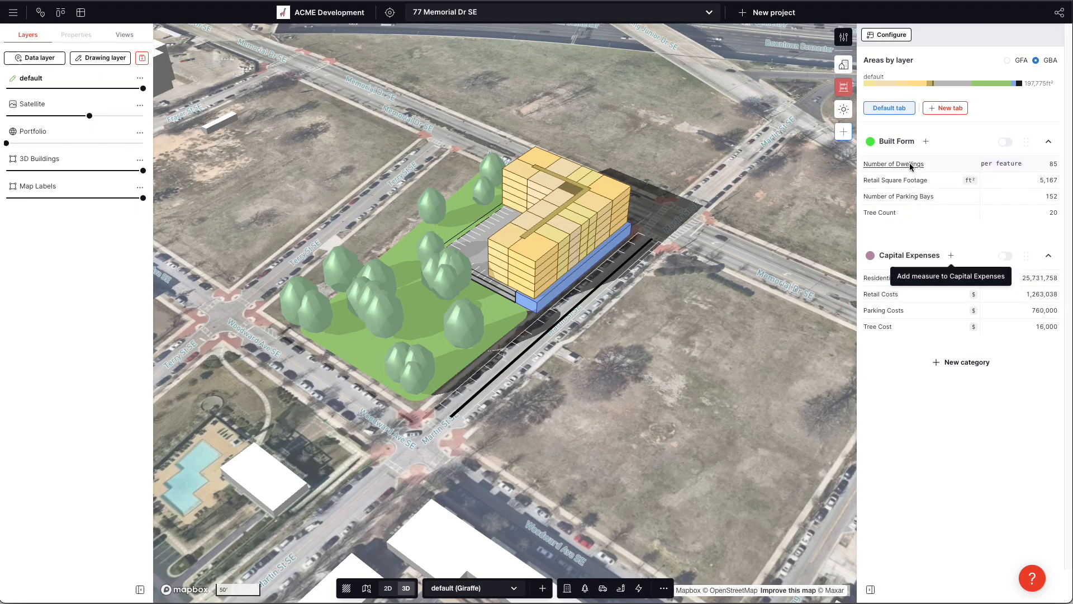
# Start a new Capital Expenses measure with components length (ft) and hardCost.
pyautogui.click(951, 255)
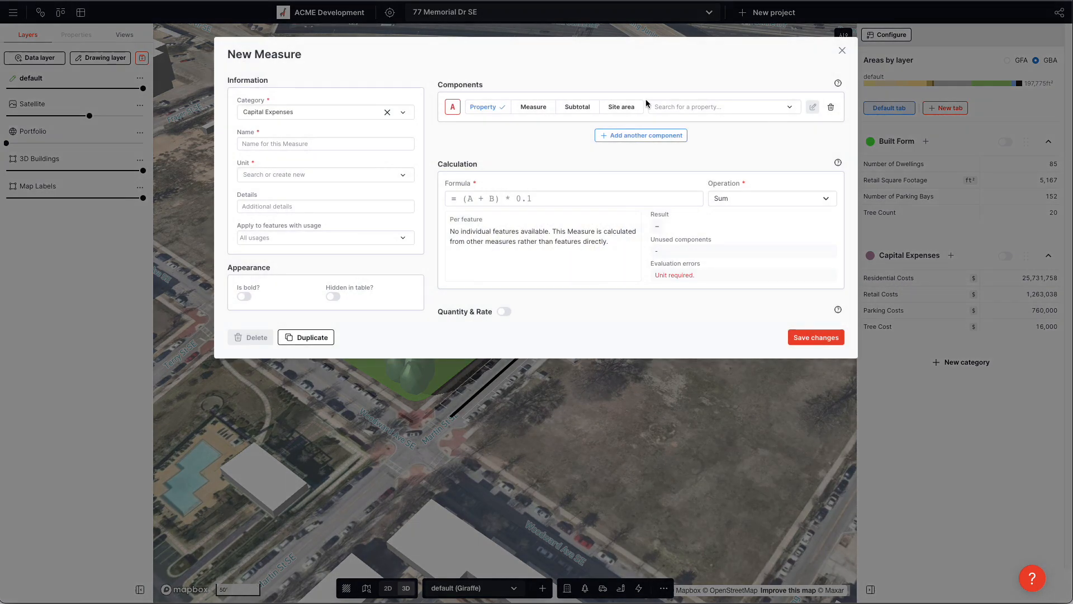
pyautogui.click(686, 109)
pyautogui.write('length')
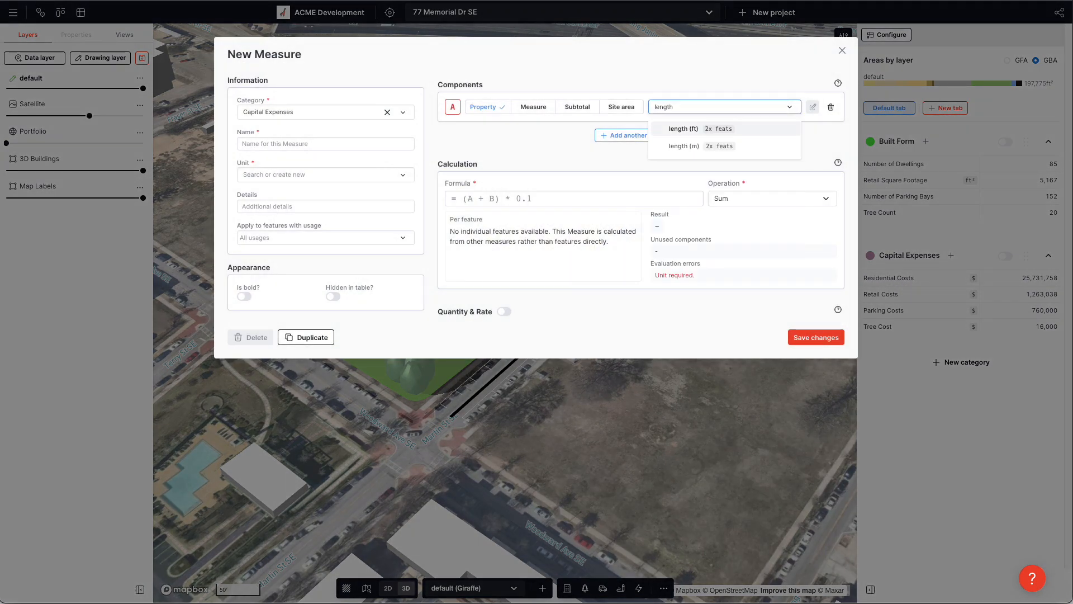
pyautogui.press('Return')
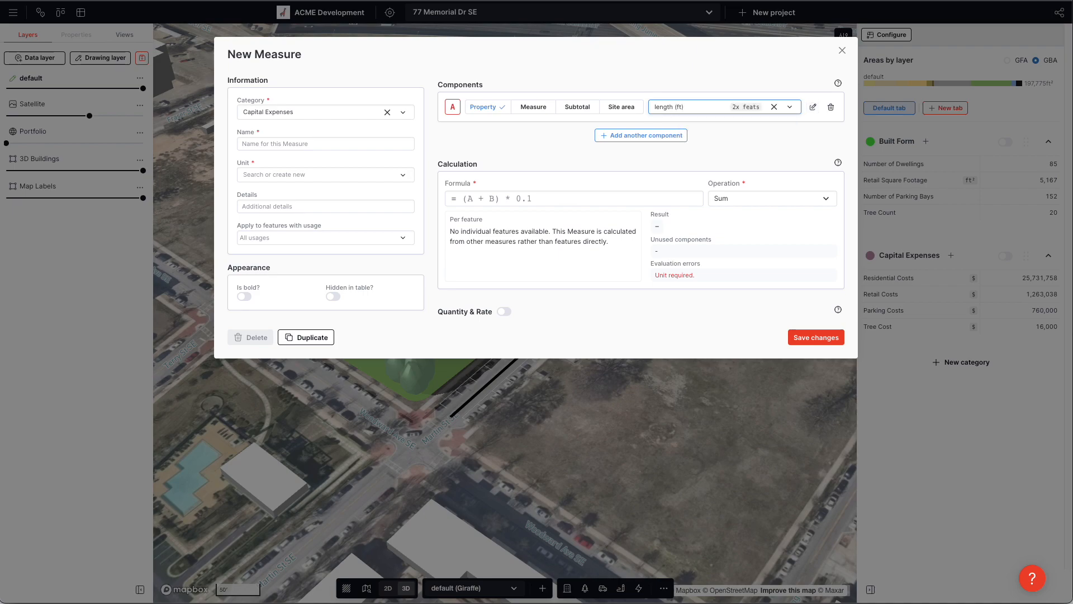
pyautogui.click(626, 135)
pyautogui.click(695, 139)
pyautogui.write('hard')
pyautogui.click(683, 161)
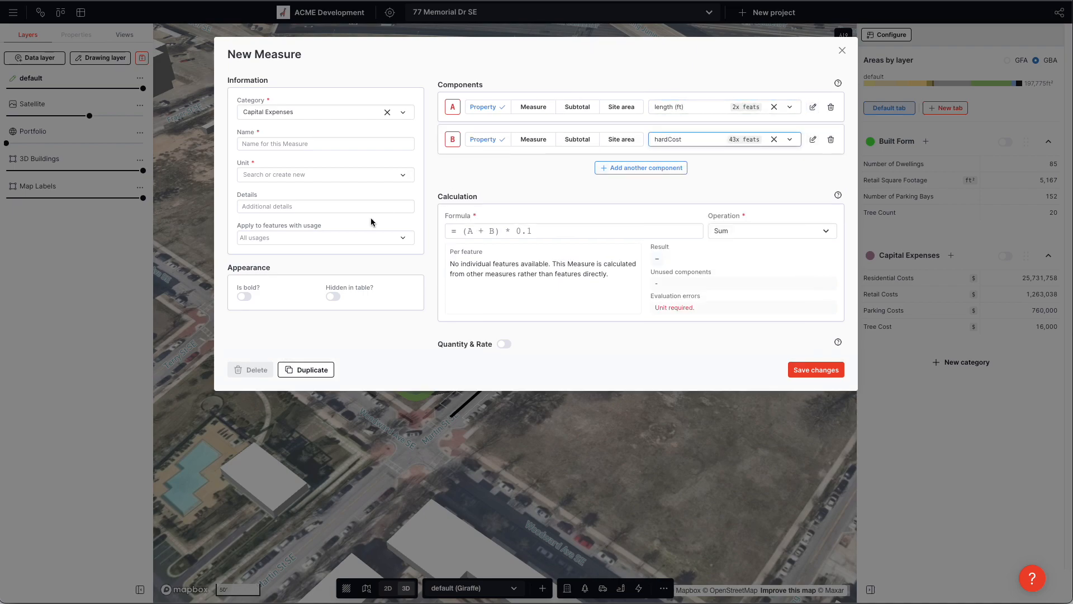
# Apply the measure to Road usage with formula A*B, Currency unit, and name Road Costs.
pyautogui.click(301, 241)
pyautogui.write('ra')
pyautogui.press('BackSpace')
pyautogui.write('oad')
pyautogui.click(305, 262)
pyautogui.click(500, 231)
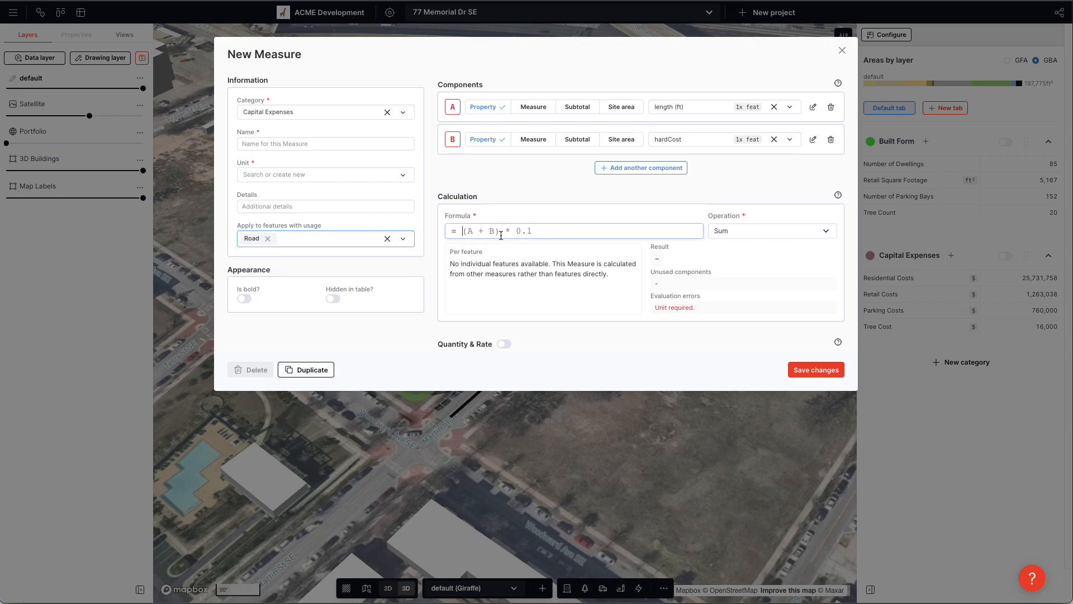
pyautogui.write('A*B')
pyautogui.click(704, 159)
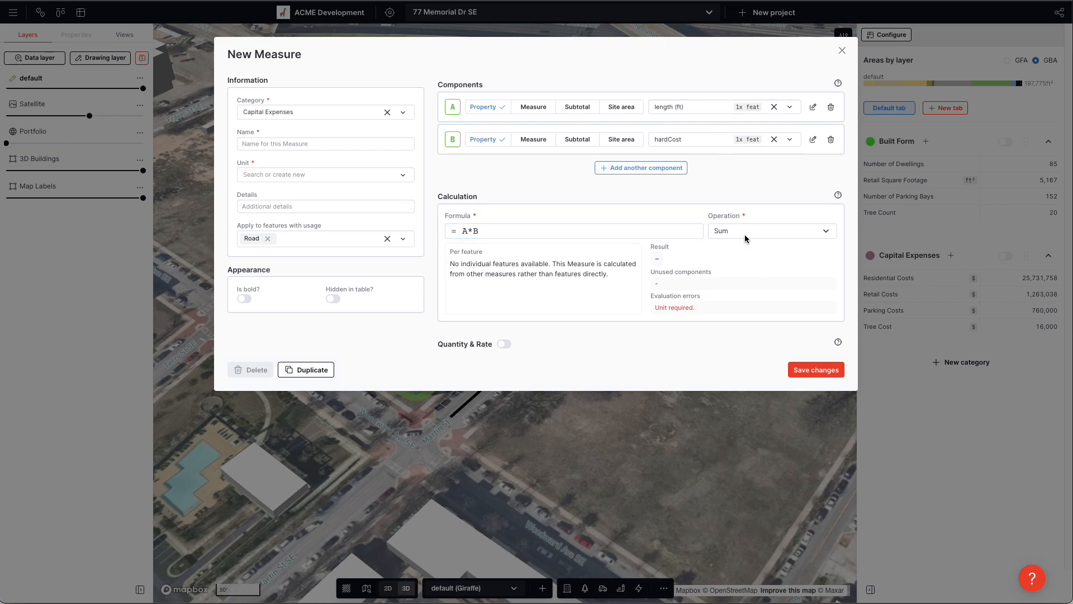
pyautogui.click(291, 177)
pyautogui.click(278, 232)
pyautogui.click(276, 144)
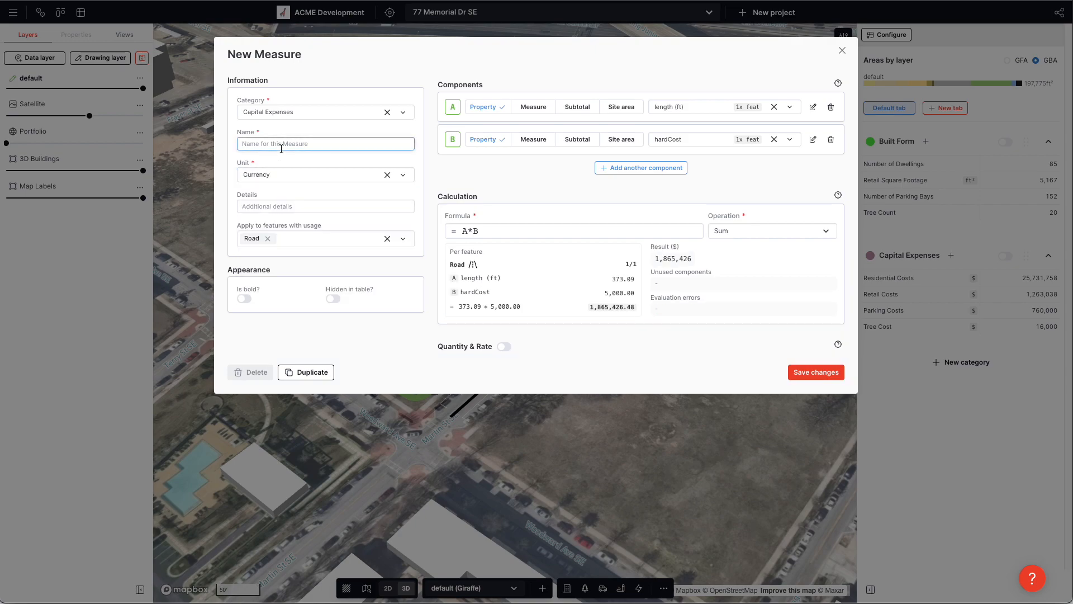
pyautogui.write('Cost')
pyautogui.write('d Cos')
pyautogui.click(817, 372)
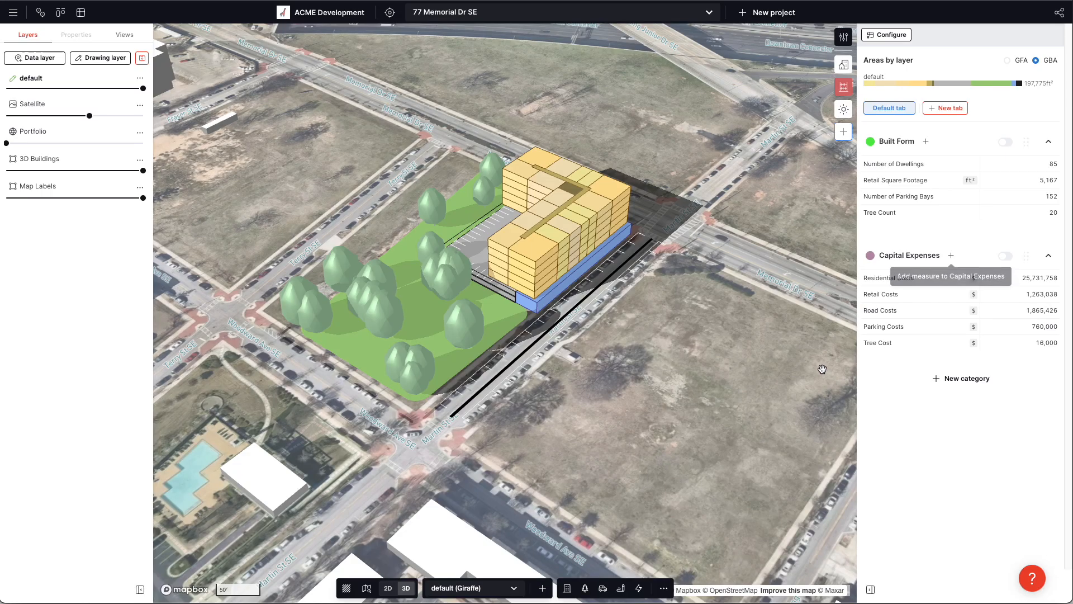
pyautogui.moveTo(515, 428); pyautogui.dragTo(534, 426, button='right')
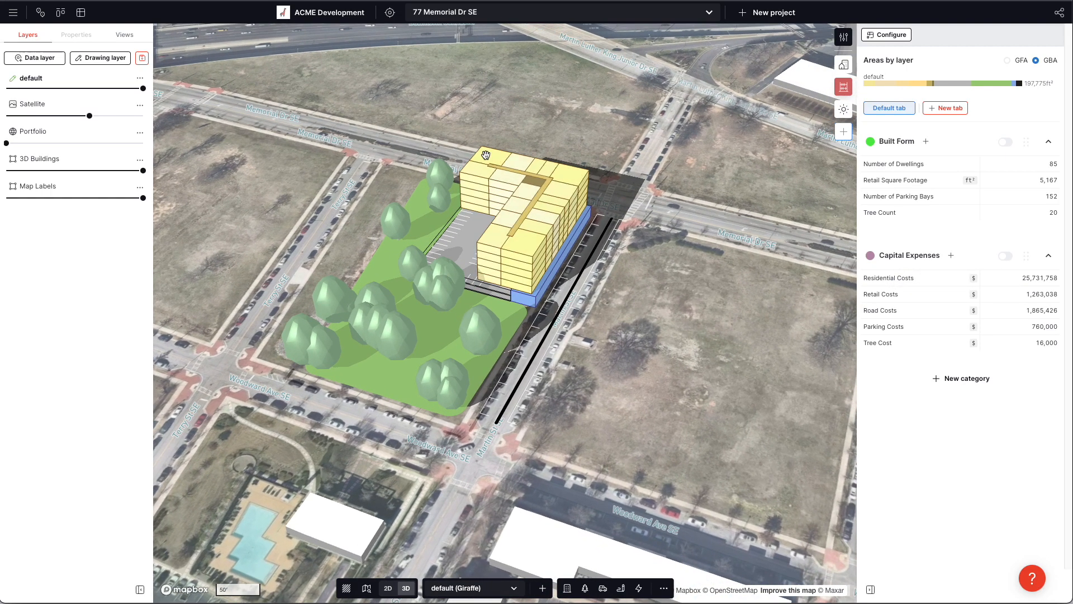
pyautogui.moveTo(627, 329); pyautogui.dragTo(623, 315, button='right')
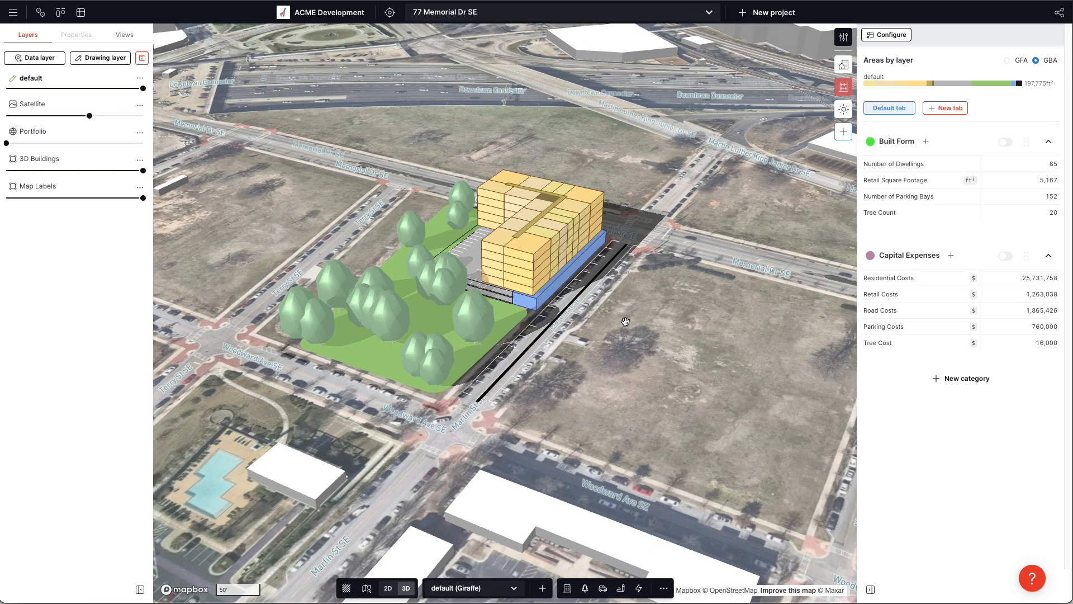
pyautogui.moveTo(638, 383); pyautogui.dragTo(558, 292, button='right')
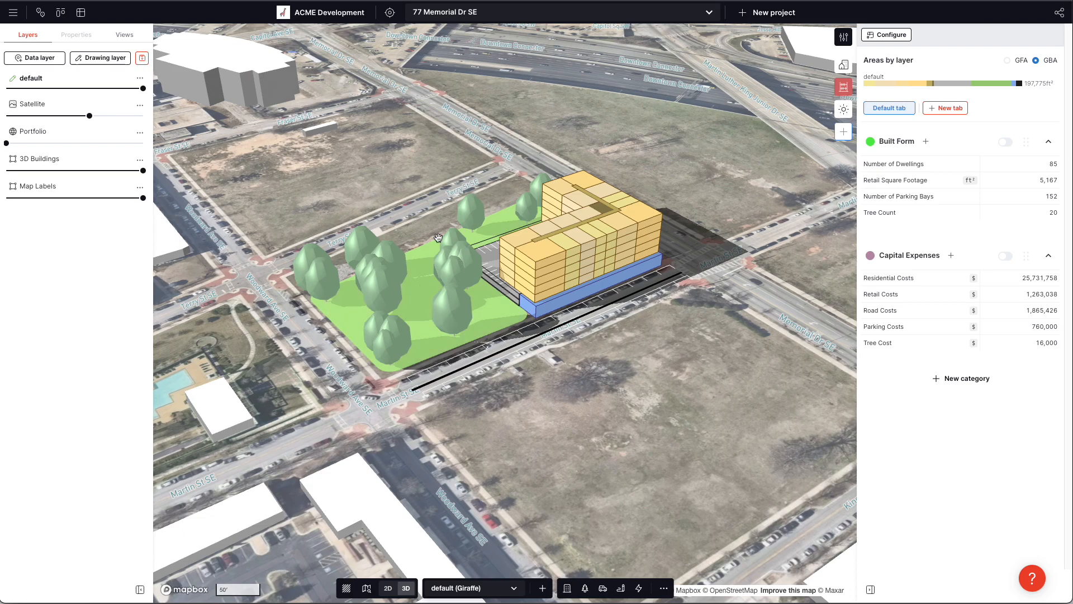
pyautogui.moveTo(369, 384); pyautogui.dragTo(471, 359, button='right')
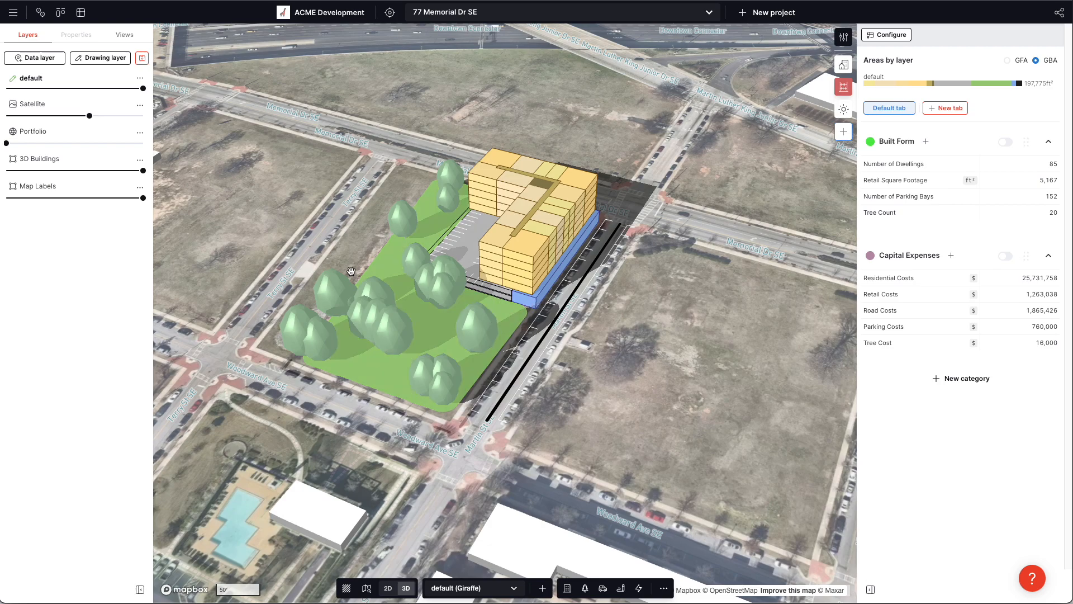
pyautogui.moveTo(647, 390); pyautogui.dragTo(639, 382, button='right')
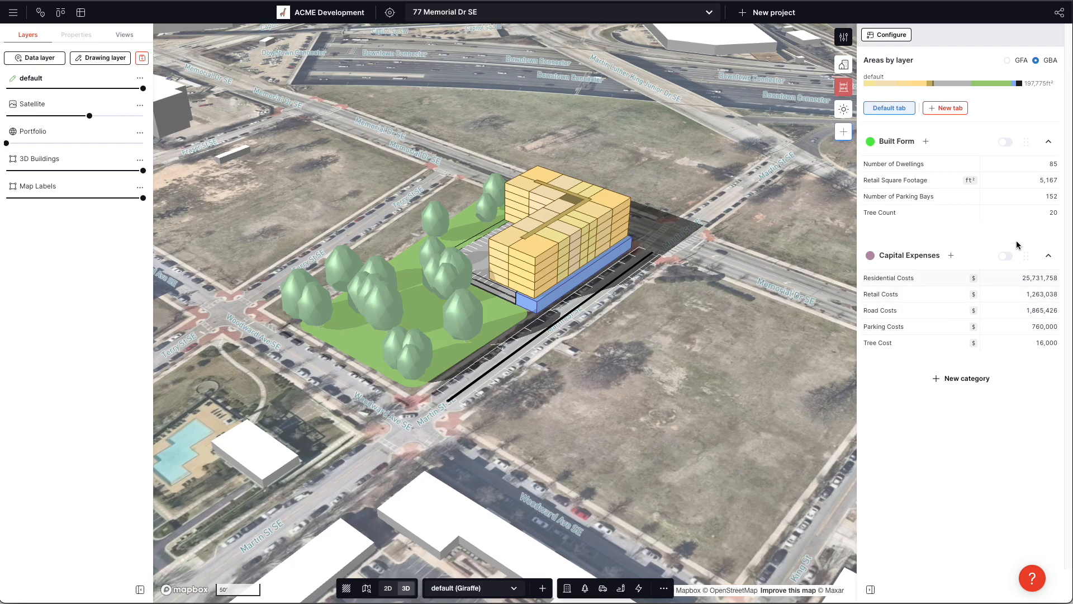
pyautogui.click(476, 377)
# Drag the road's bottom-left end out, then pull it back and fine-tune the end.
pyautogui.moveTo(447, 401); pyautogui.dragTo(248, 546)
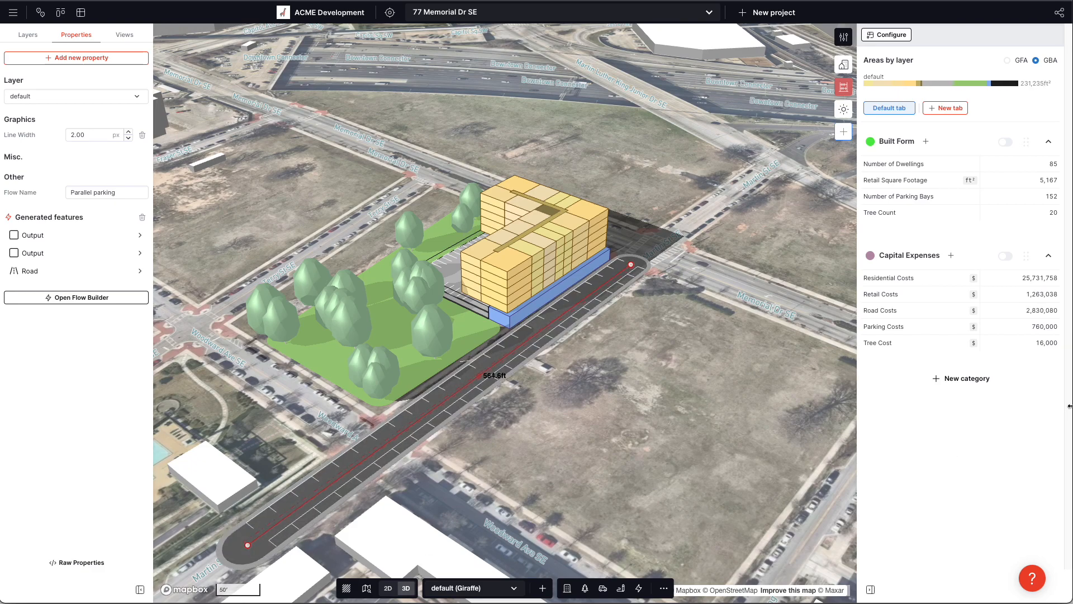
pyautogui.moveTo(248, 545); pyautogui.dragTo(396, 432)
pyautogui.moveTo(488, 465); pyautogui.dragTo(509, 465, button='right')
pyautogui.click(656, 369)
pyautogui.moveTo(656, 369); pyautogui.dragTo(635, 371, button='right')
# Extend the road's top end and nudge the road slightly right, then deselect it.
pyautogui.click(533, 329)
pyautogui.moveTo(590, 248)
pyautogui.mouseDown()
pyautogui.moveTo(594, 227)
pyautogui.moveTo(580, 260)
pyautogui.mouseUp()
pyautogui.click(694, 330)
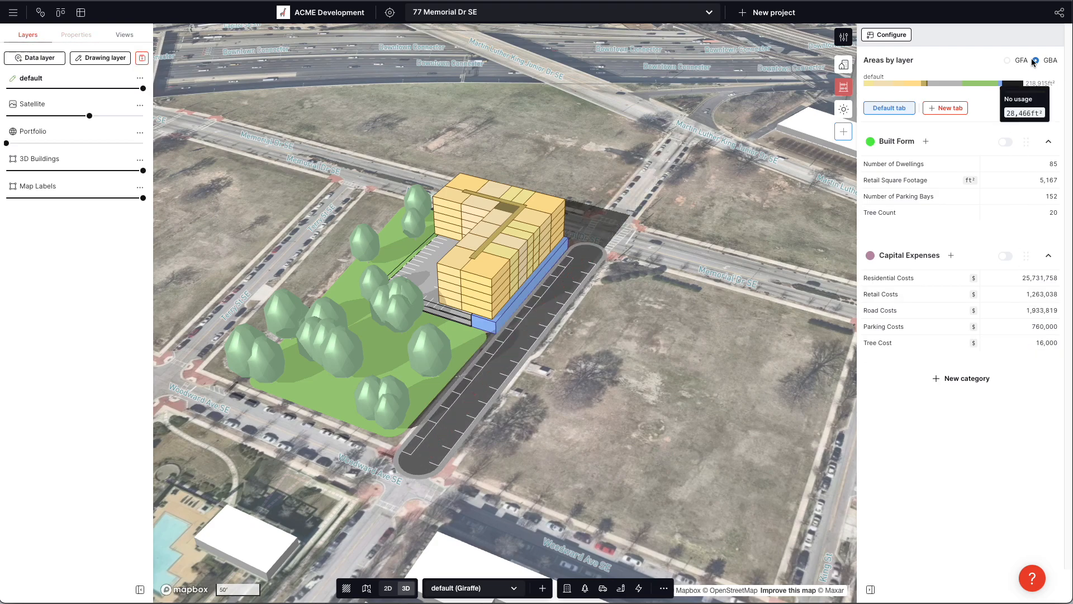
pyautogui.moveTo(559, 398); pyautogui.dragTo(516, 355, button='right')
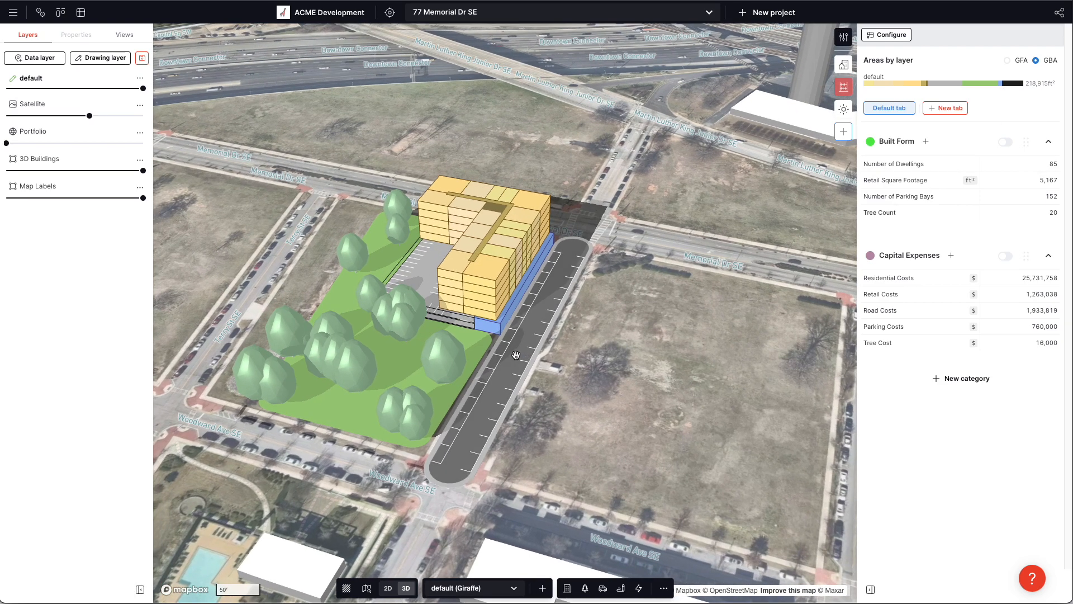
pyautogui.click(516, 355)
pyautogui.moveTo(516, 351); pyautogui.dragTo(521, 350)
pyautogui.click(640, 371)
pyautogui.moveTo(640, 371); pyautogui.dragTo(508, 469, button='right')
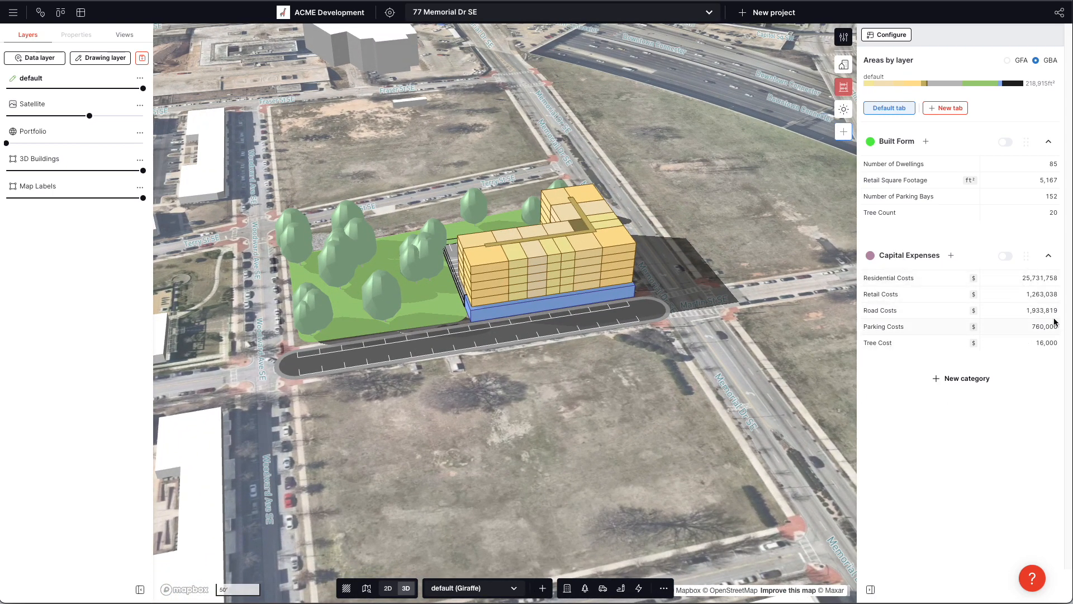
# Add a 'Cost Breakdown' pie chart display to Capital Expenses with the total sum shown.
pyautogui.click(923, 255)
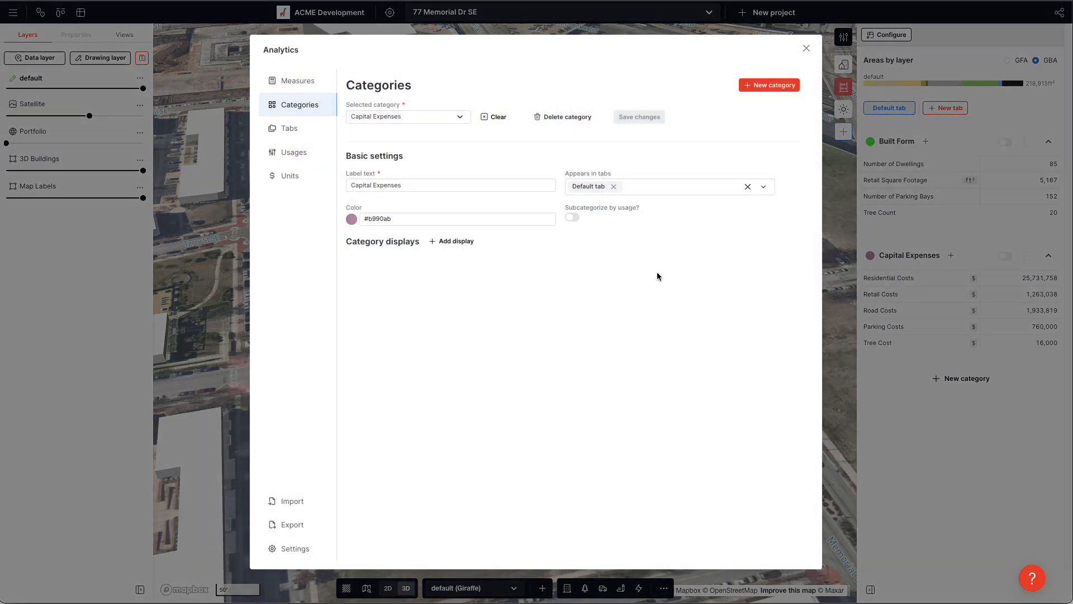
pyautogui.click(449, 243)
pyautogui.click(403, 277)
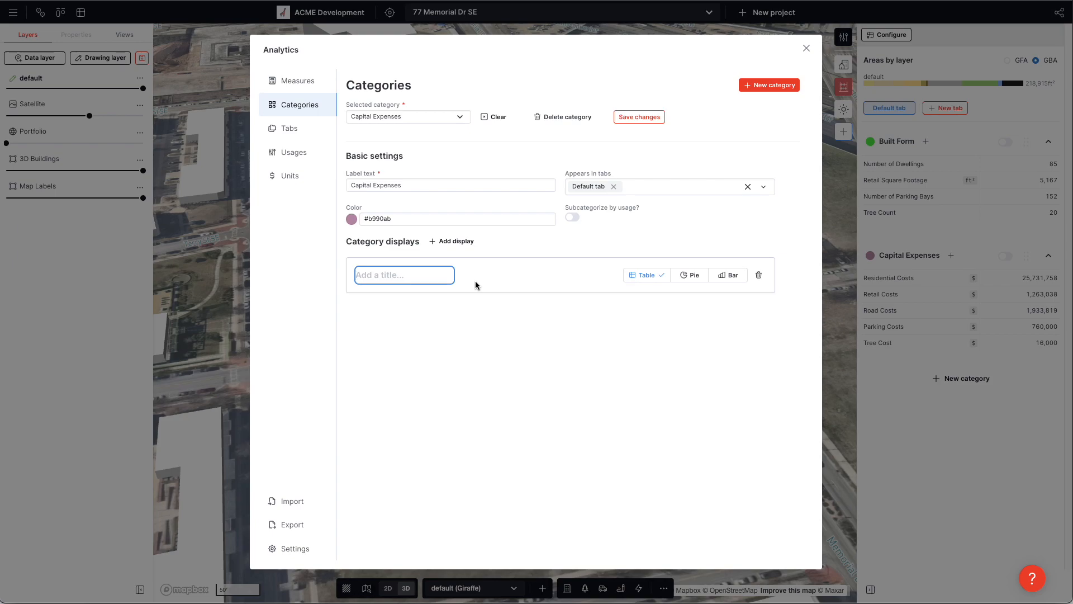
pyautogui.write('Cost breakdown')
pyautogui.click(684, 276)
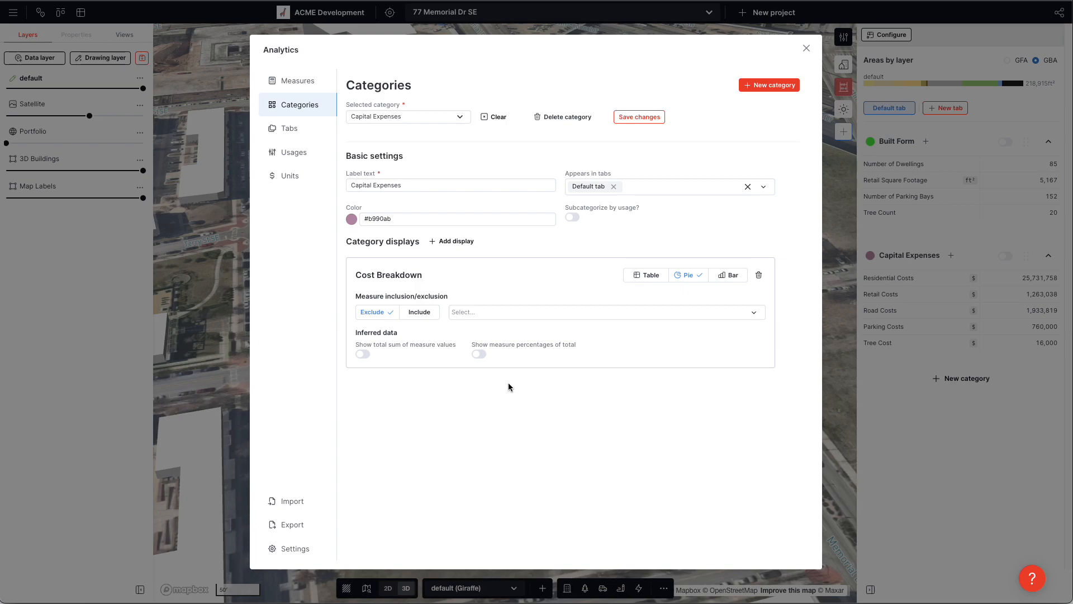
pyautogui.click(363, 354)
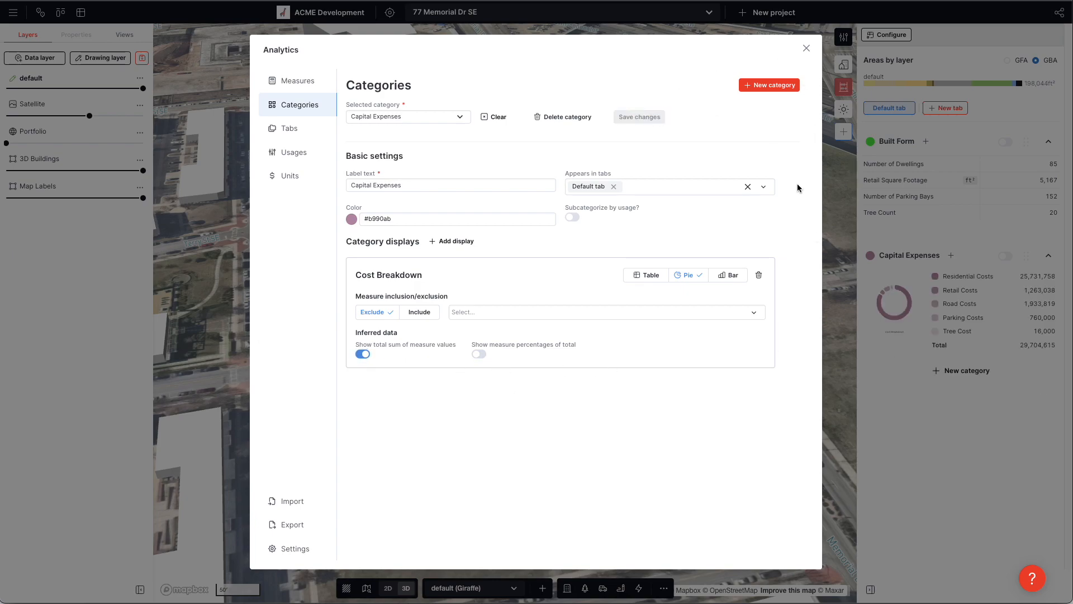
pyautogui.click(806, 48)
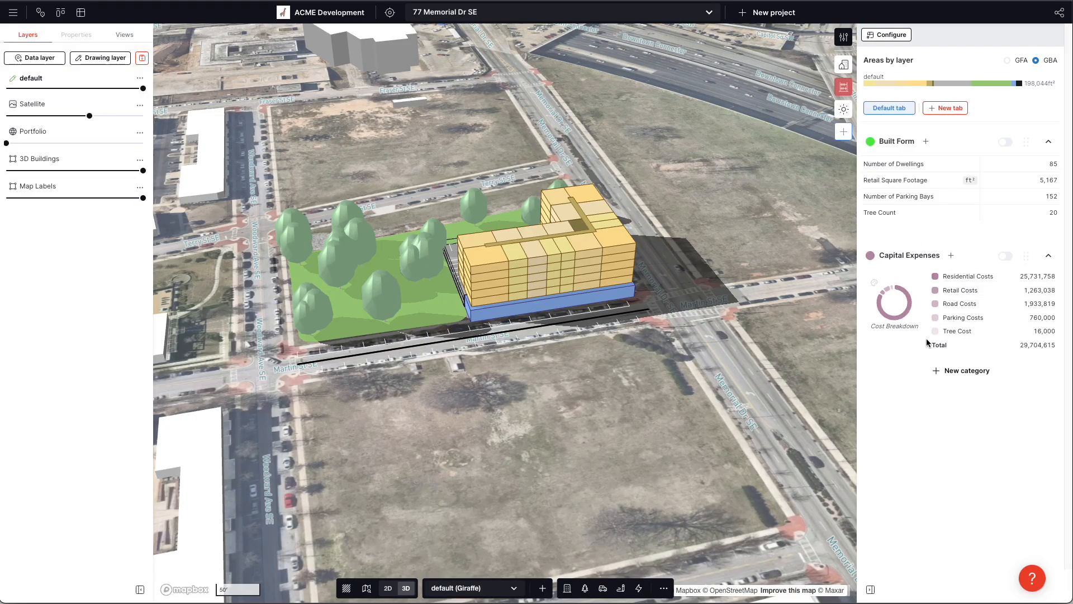
# Create a Permitting Costs currency measure with no components and the constant formula 50000.
pyautogui.doubleClick(1036, 345)
pyautogui.click(1025, 435)
pyautogui.click(951, 255)
pyautogui.click(266, 143)
pyautogui.write('Permitting Costs')
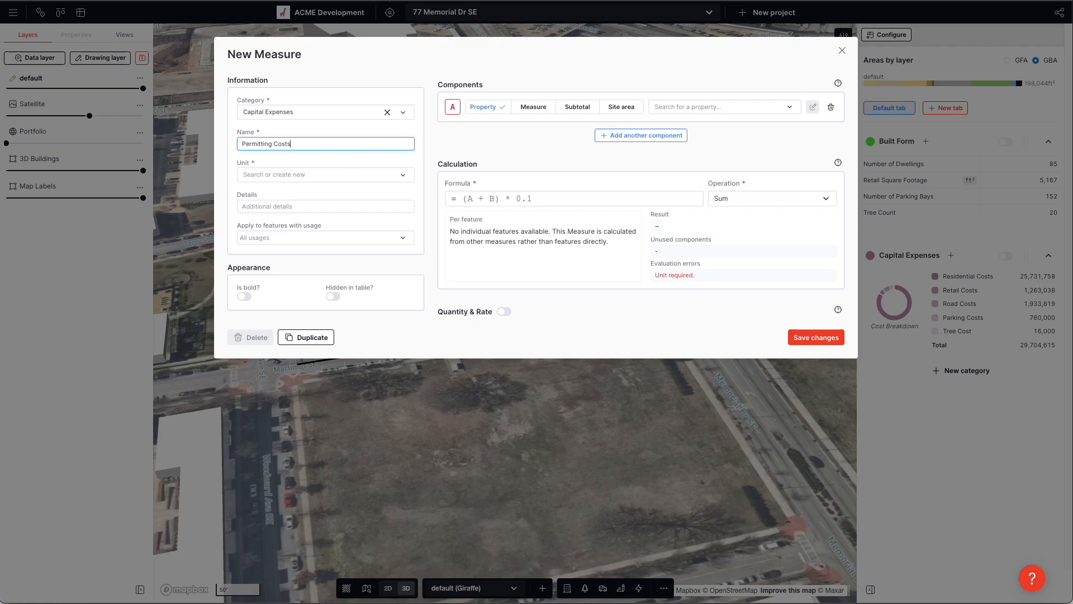
pyautogui.click(299, 175)
pyautogui.click(298, 230)
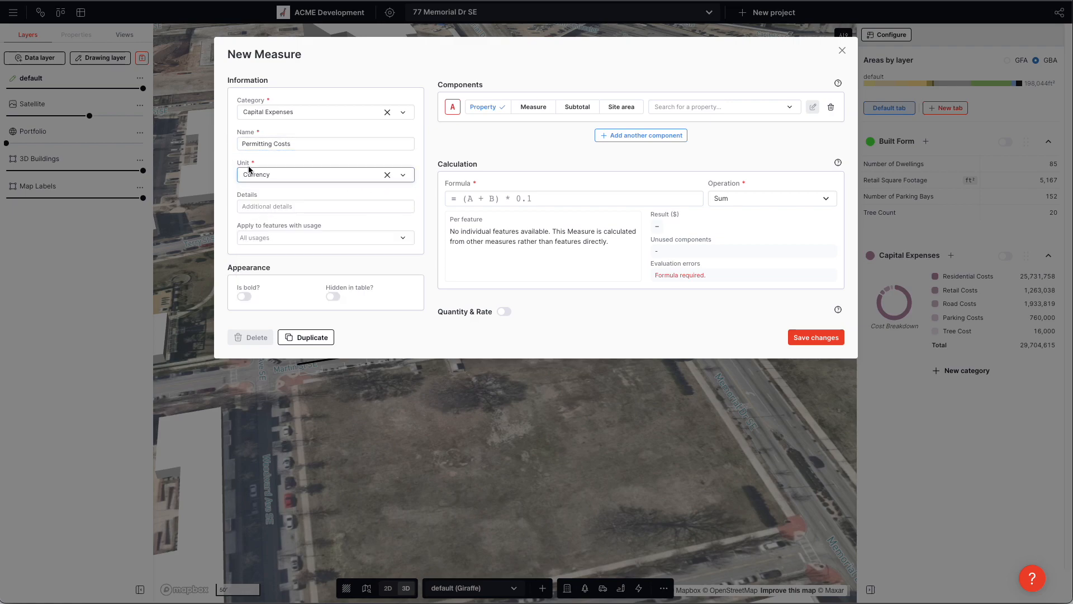
pyautogui.click(830, 107)
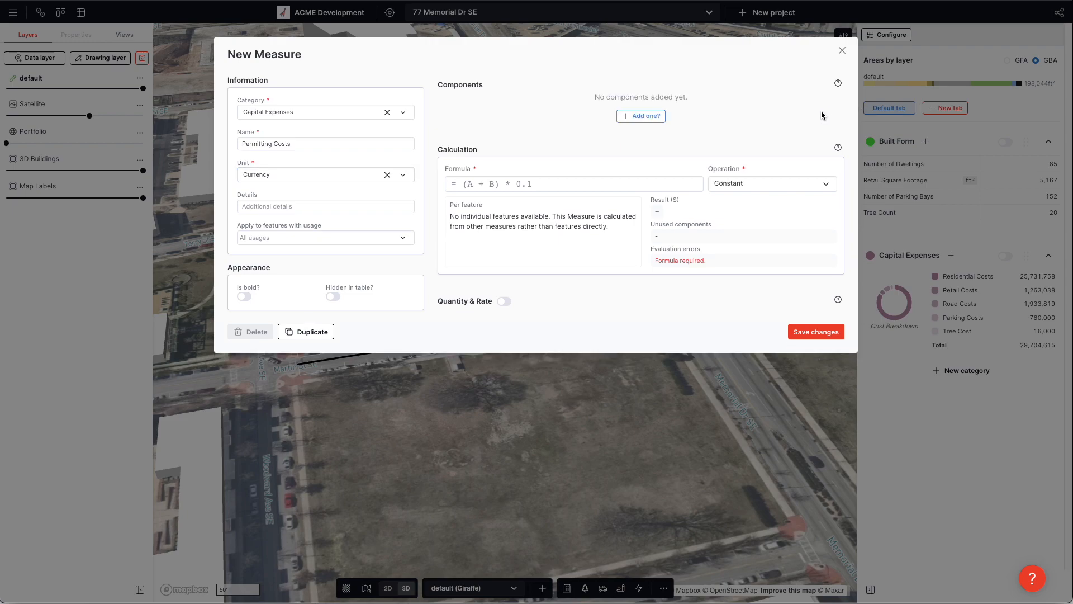
pyautogui.click(597, 186)
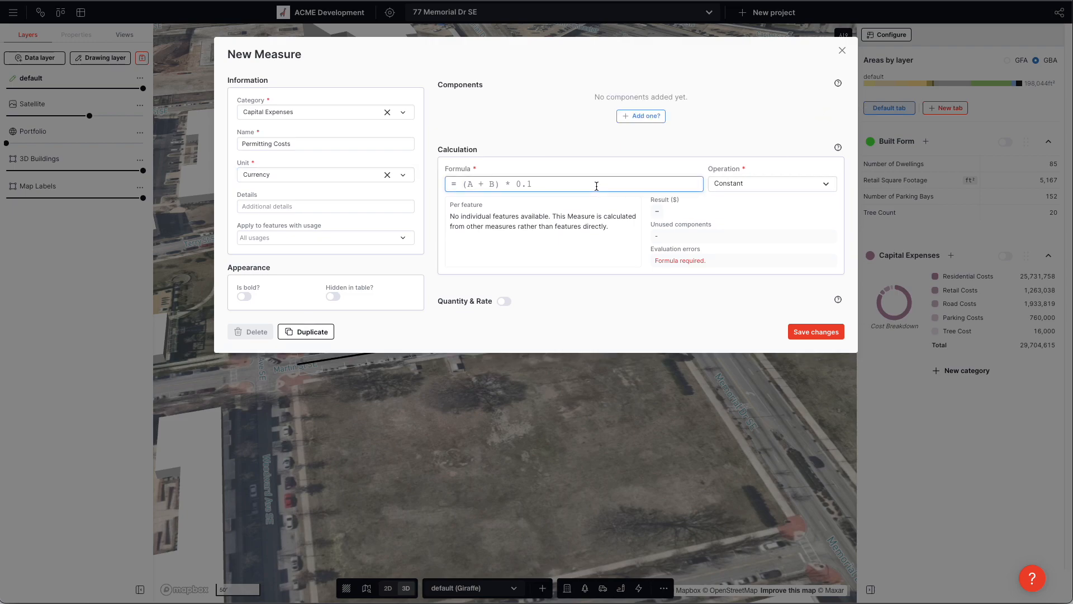
pyautogui.write('50000')
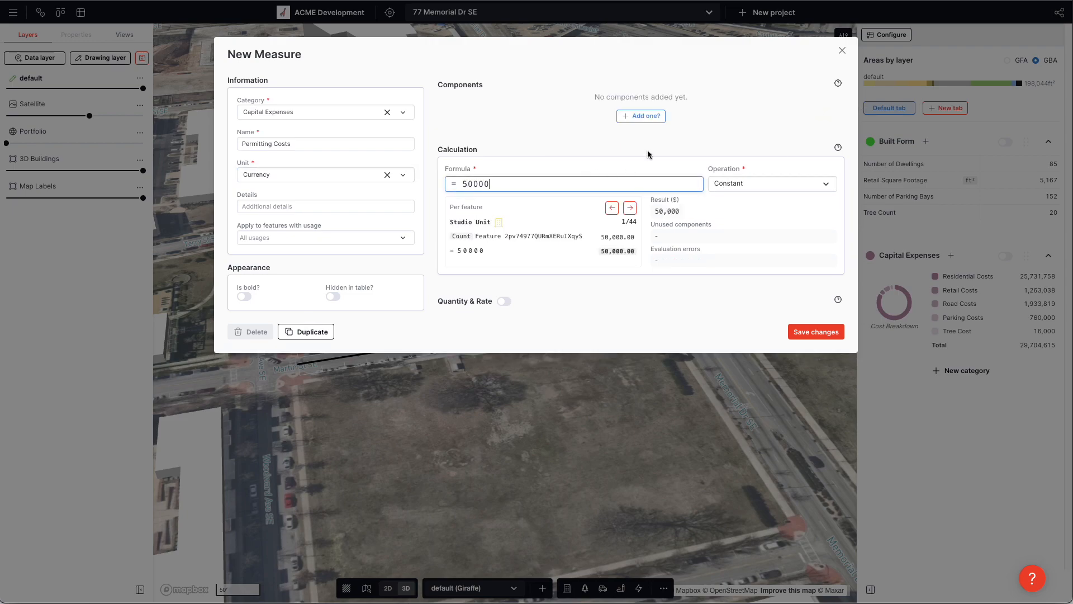
pyautogui.click(816, 332)
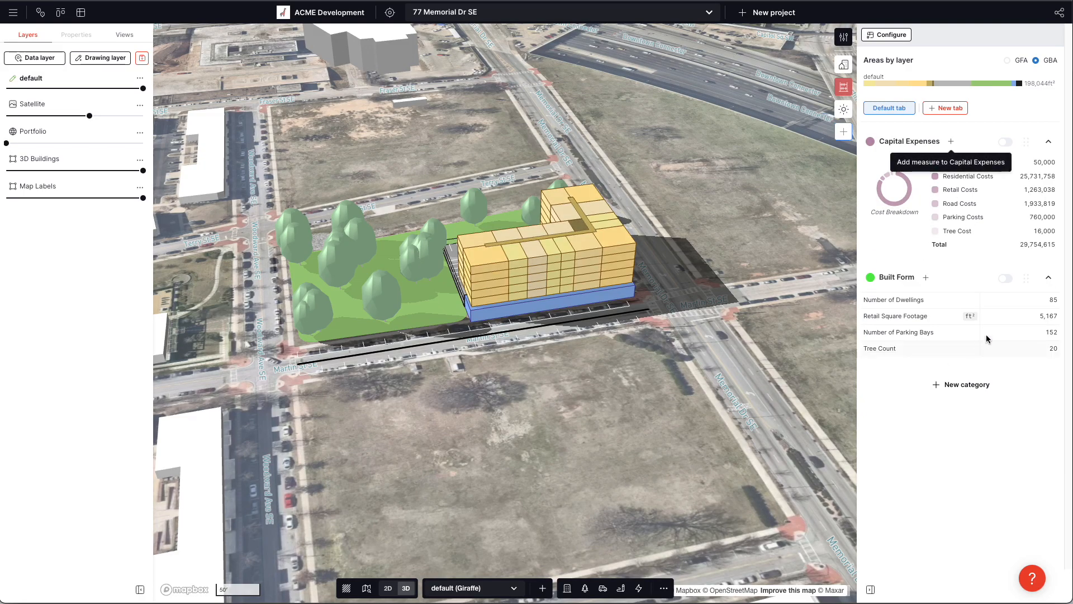
# Duplicate Permitting Costs as Finance Costs with its formula changed to 200000.
pyautogui.click(1035, 161)
pyautogui.click(306, 331)
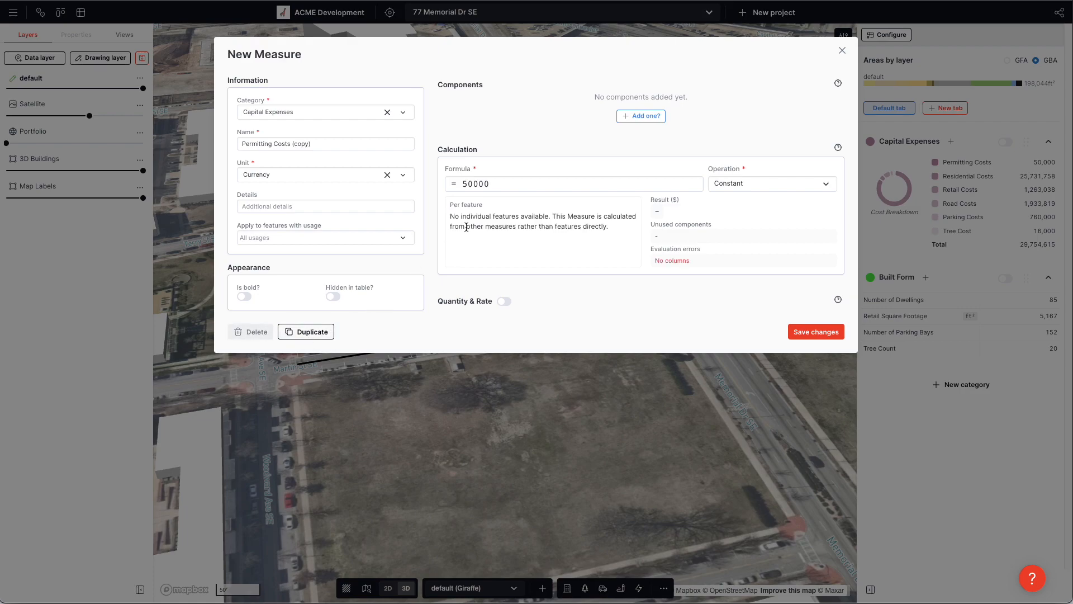
pyautogui.tripleClick(343, 143)
pyautogui.write('Finance Costs')
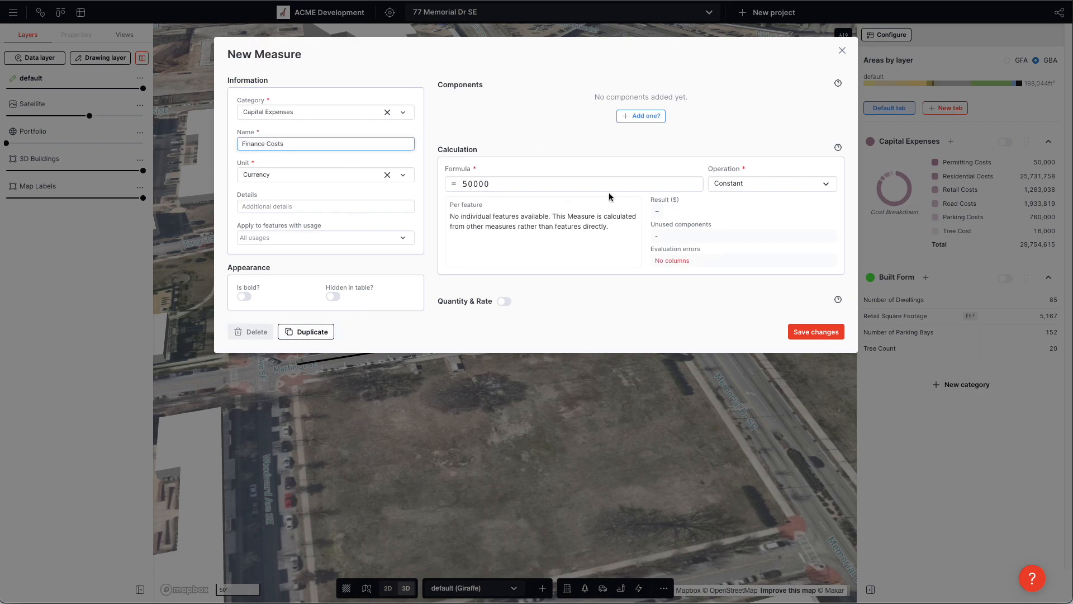
pyautogui.doubleClick(534, 182)
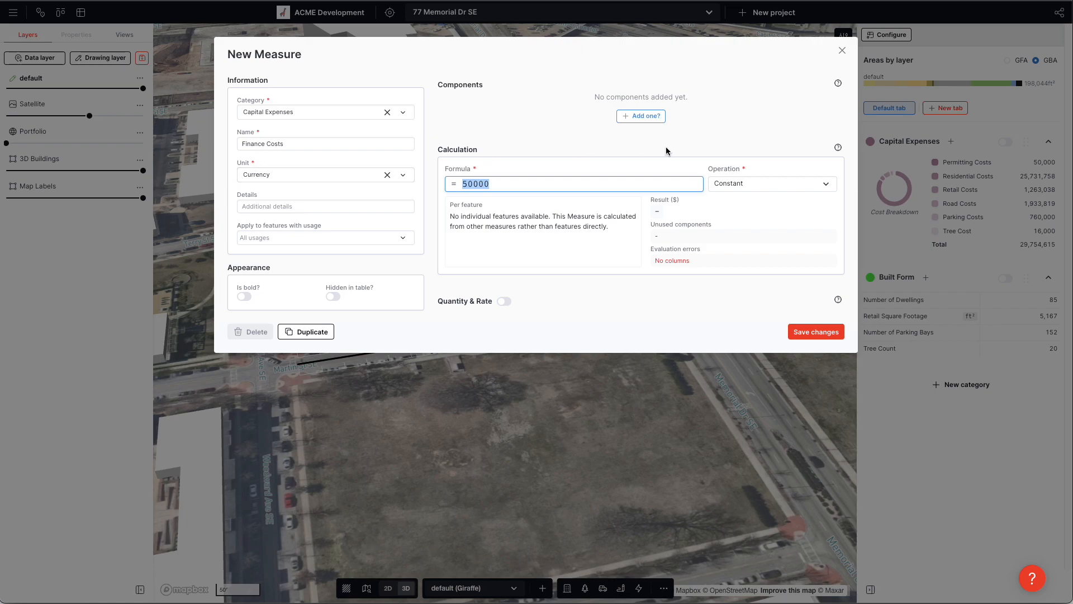
pyautogui.write('20')
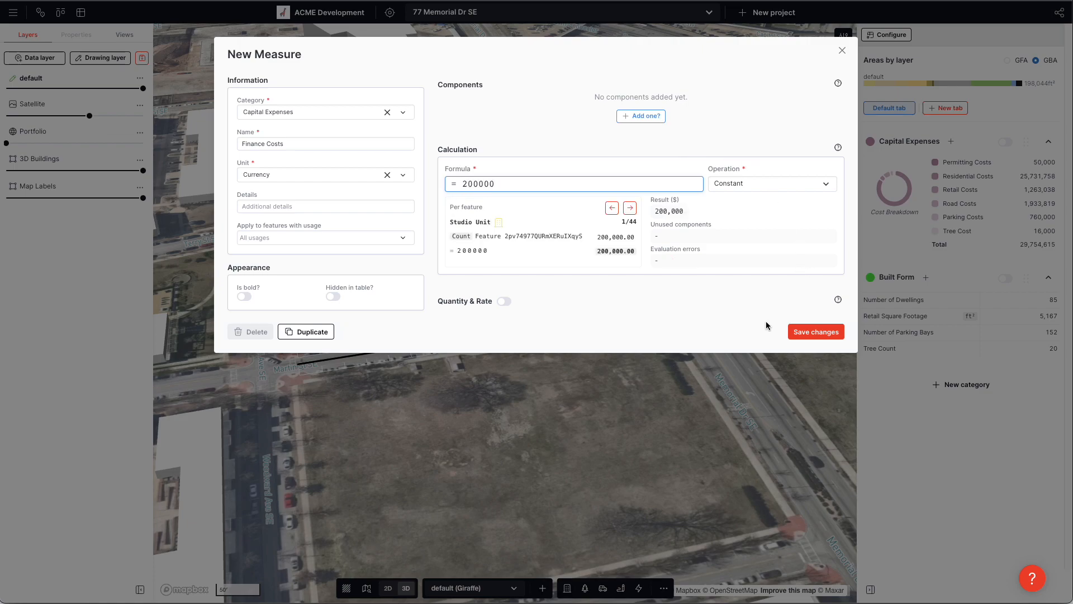
pyautogui.click(812, 331)
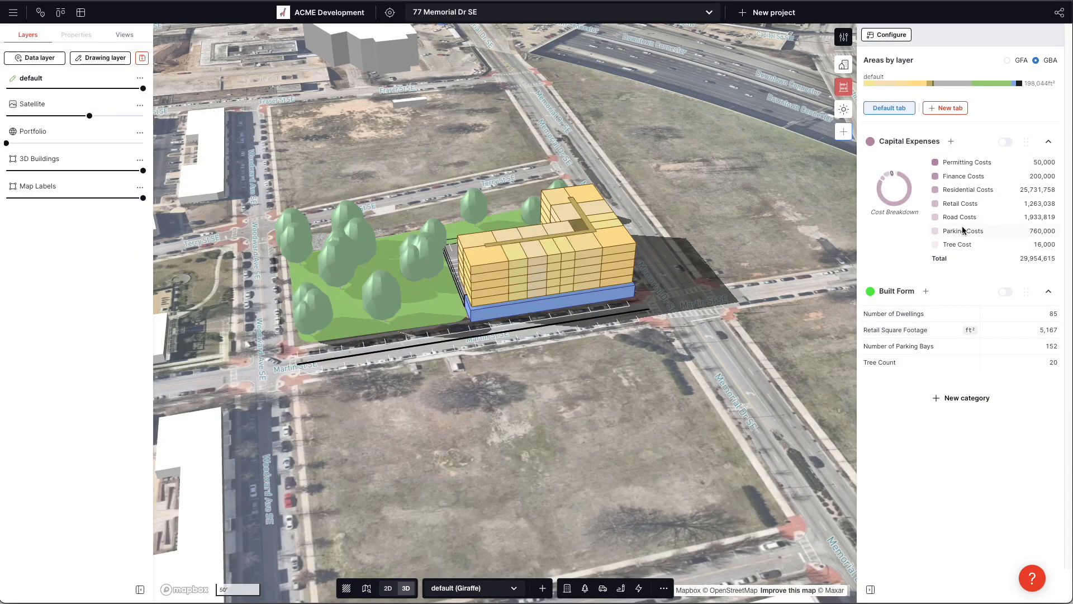
pyautogui.moveTo(465, 408); pyautogui.dragTo(497, 412, button='right')
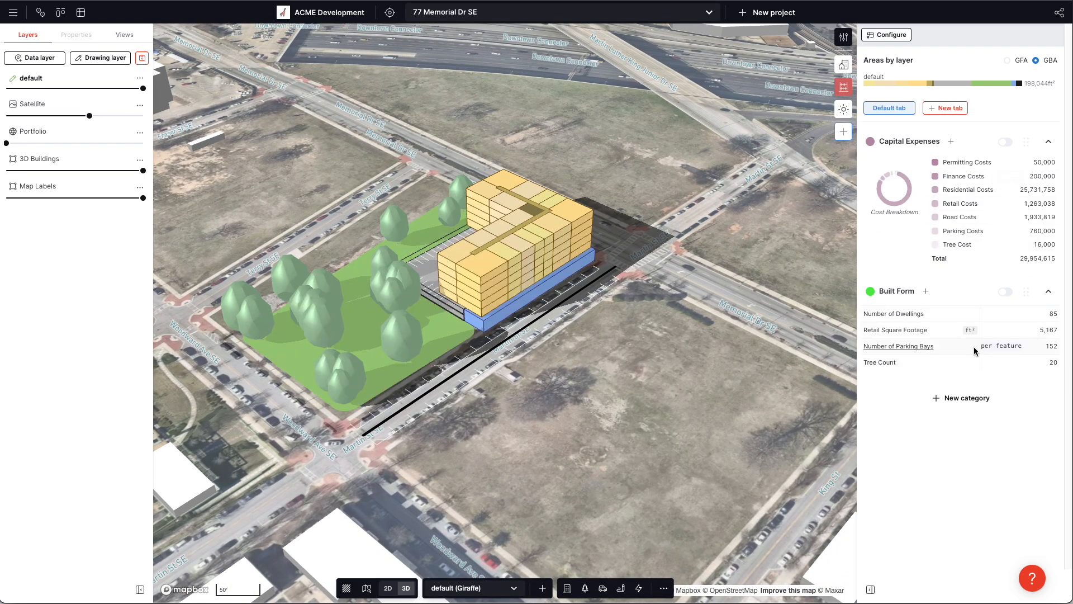
# Create a new metrics category labelled 'Incomes'.
pyautogui.click(965, 398)
pyautogui.write('Incomes')
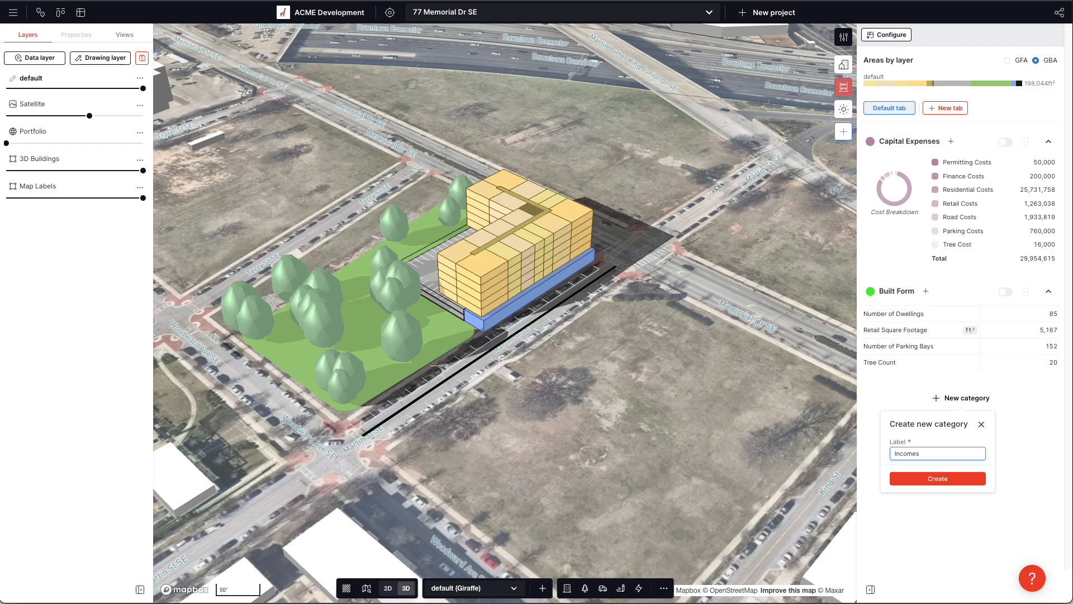
pyautogui.click(941, 478)
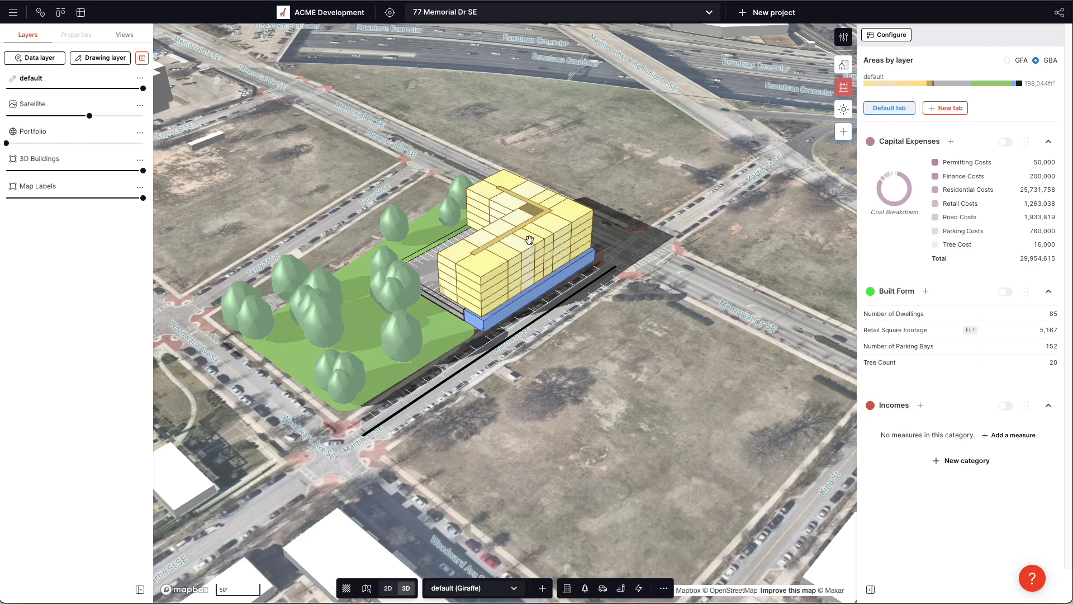
# Orbit the 3D view to a steeper, more top-down angle over the tower and park.
pyautogui.moveTo(532, 485); pyautogui.dragTo(542, 481, button='right')
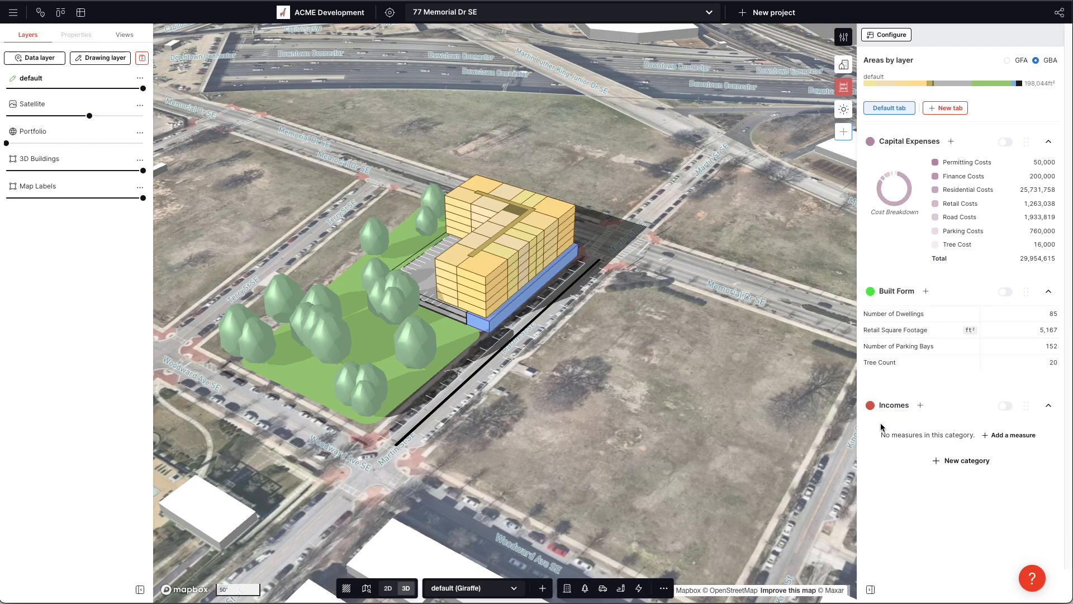
pyautogui.moveTo(965, 293); pyautogui.dragTo(980, 270)
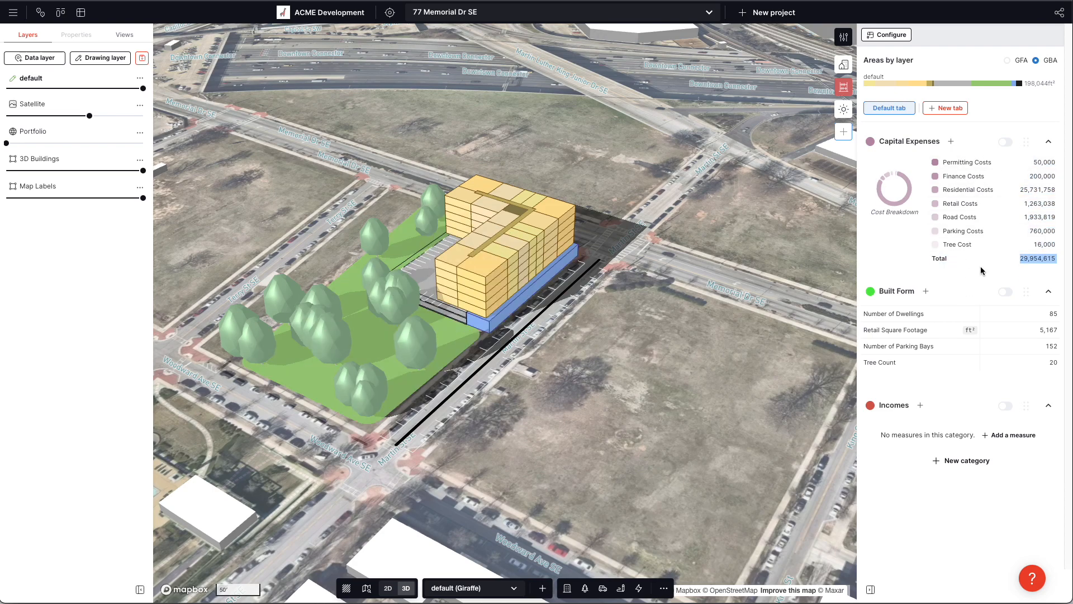
pyautogui.click(949, 509)
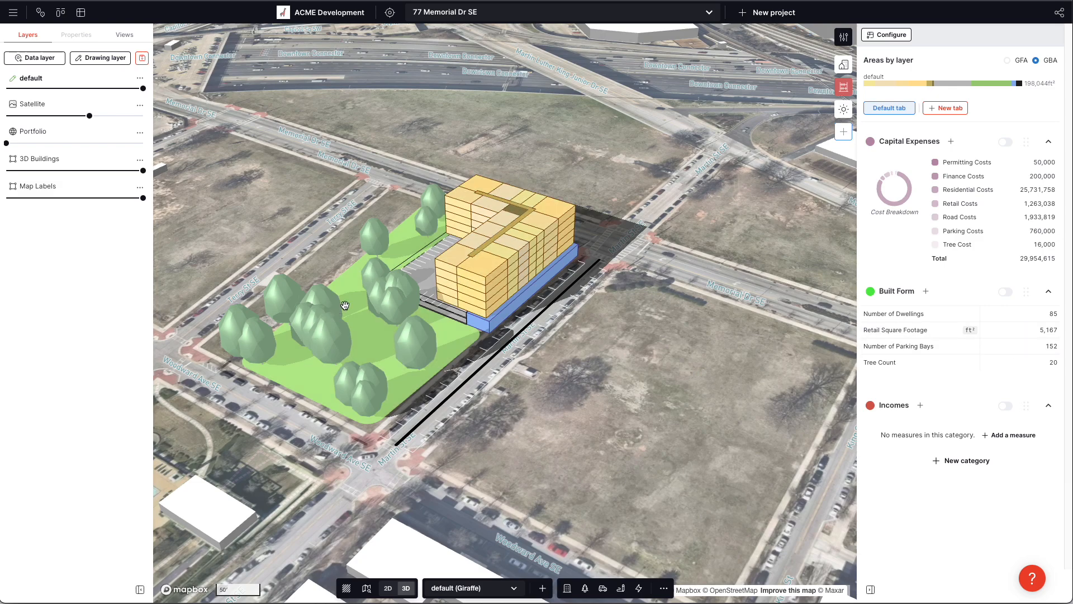
pyautogui.moveTo(534, 464)
pyautogui.mouseDown(button='right')
pyautogui.moveTo(541, 482)
pyautogui.moveTo(538, 471)
pyautogui.mouseUp(button='right')
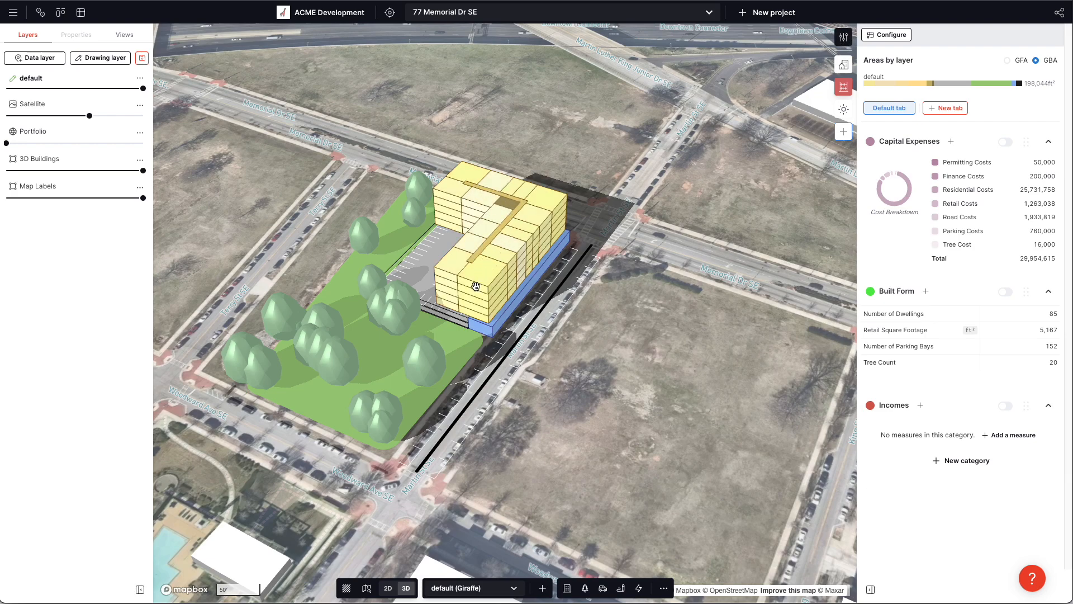
# Set the 1 Bedroom Unit to 1.20 cars and a 2100 price, and save it.
pyautogui.click(843, 42)
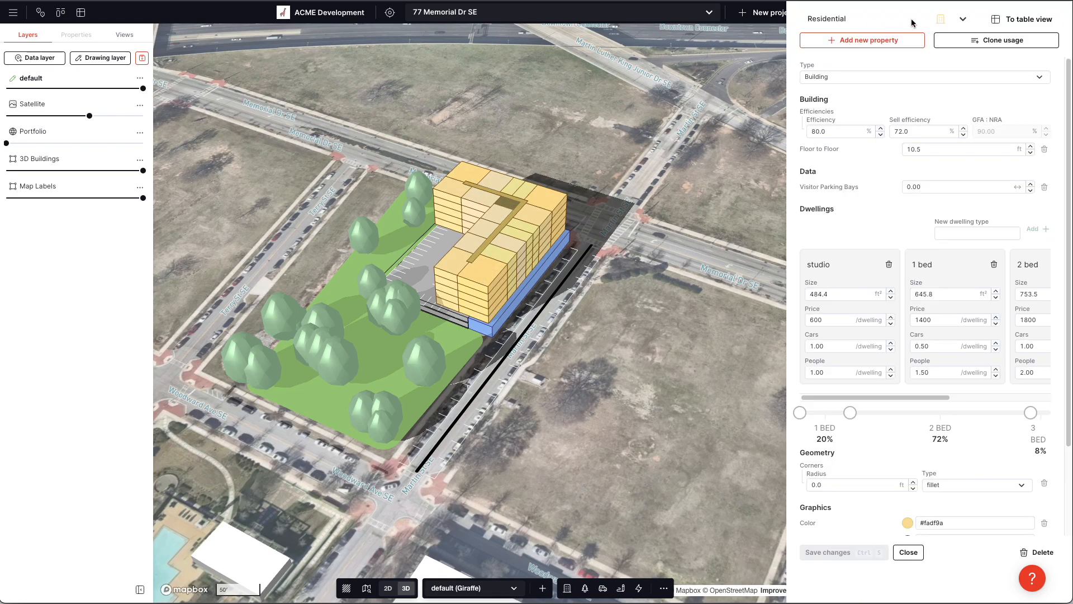
pyautogui.click(900, 16)
pyautogui.click(876, 124)
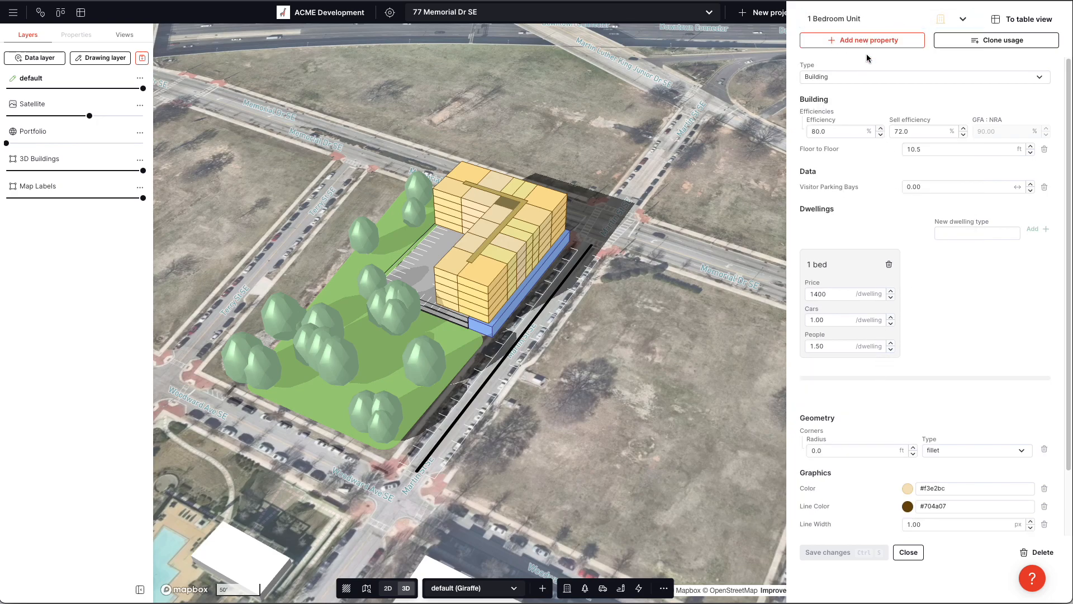
pyautogui.moveTo(829, 295); pyautogui.dragTo(809, 345)
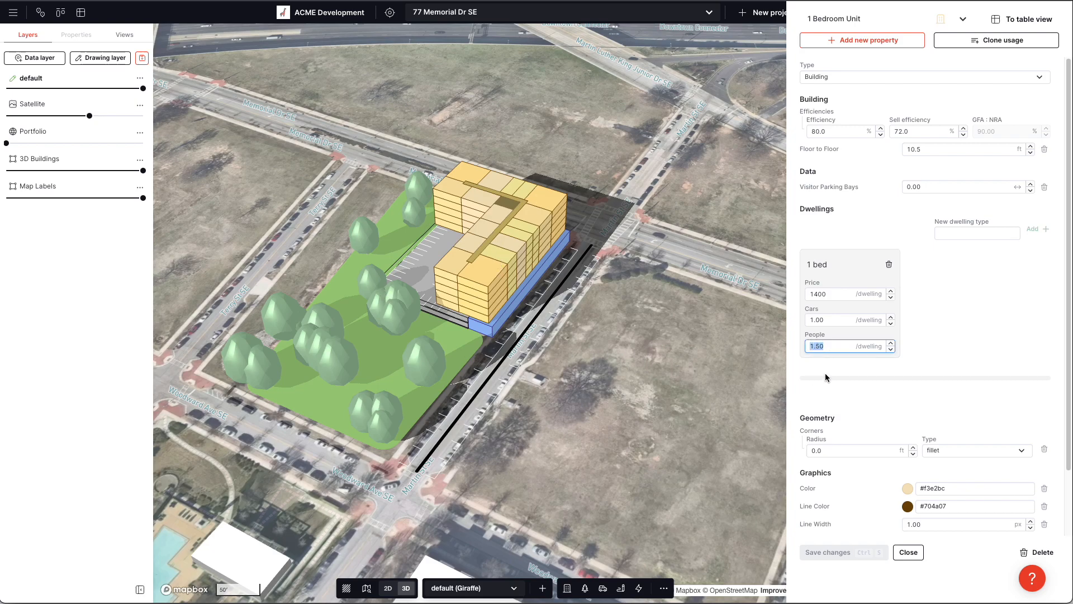
pyautogui.moveTo(830, 321); pyautogui.dragTo(801, 327)
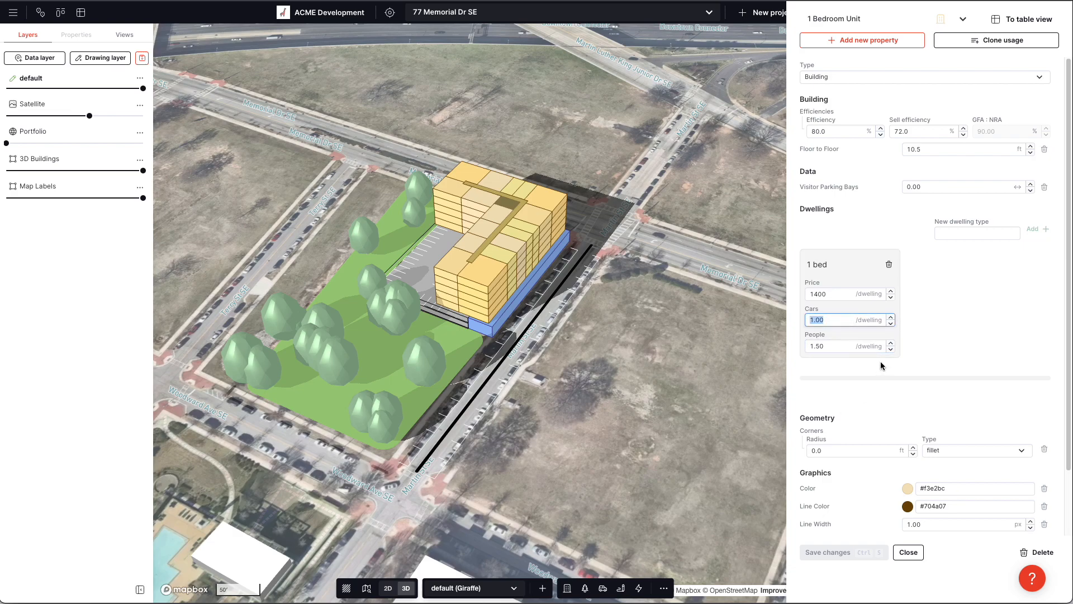
pyautogui.write('1.2')
pyautogui.moveTo(830, 294); pyautogui.dragTo(784, 294)
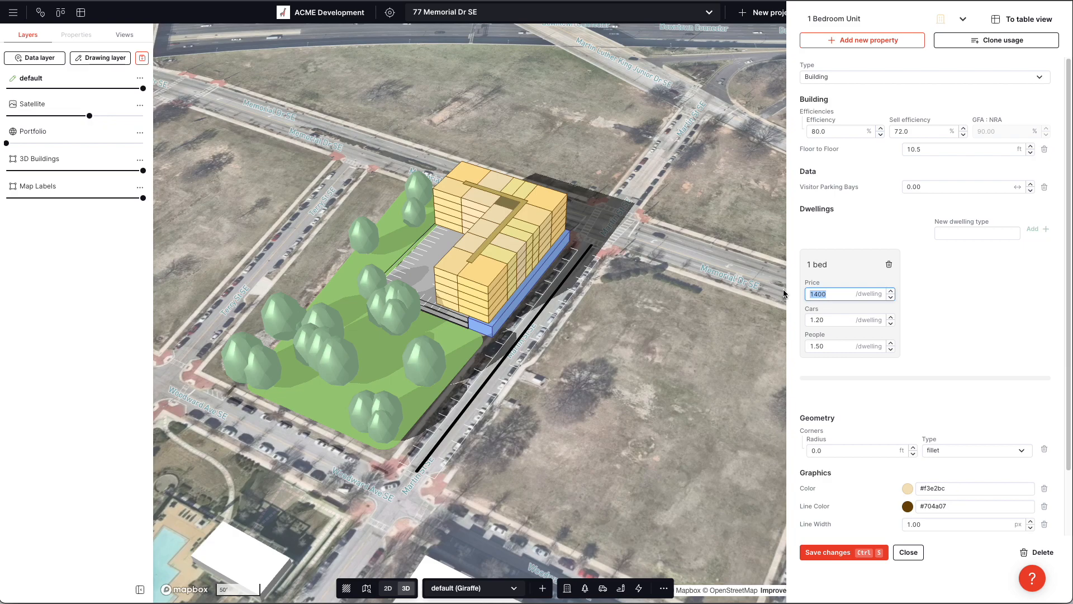
pyautogui.write('2')
pyautogui.click(965, 320)
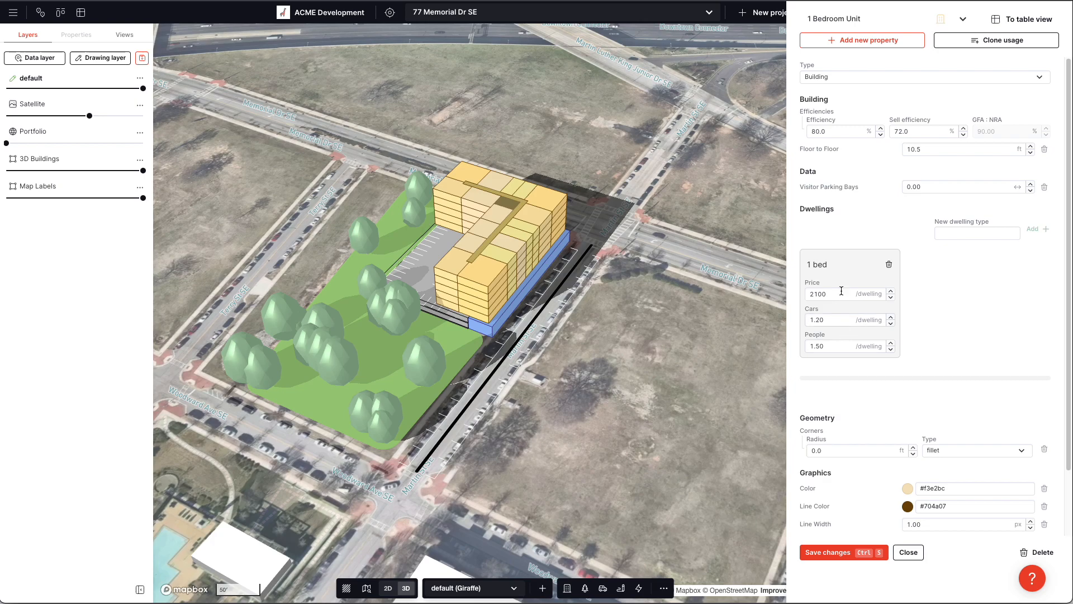
pyautogui.click(862, 554)
# Set the 2 Bedroom Unit price to 2300 with 1.50 cars, and save it.
pyautogui.click(873, 19)
pyautogui.click(883, 139)
pyautogui.moveTo(835, 294); pyautogui.dragTo(783, 296)
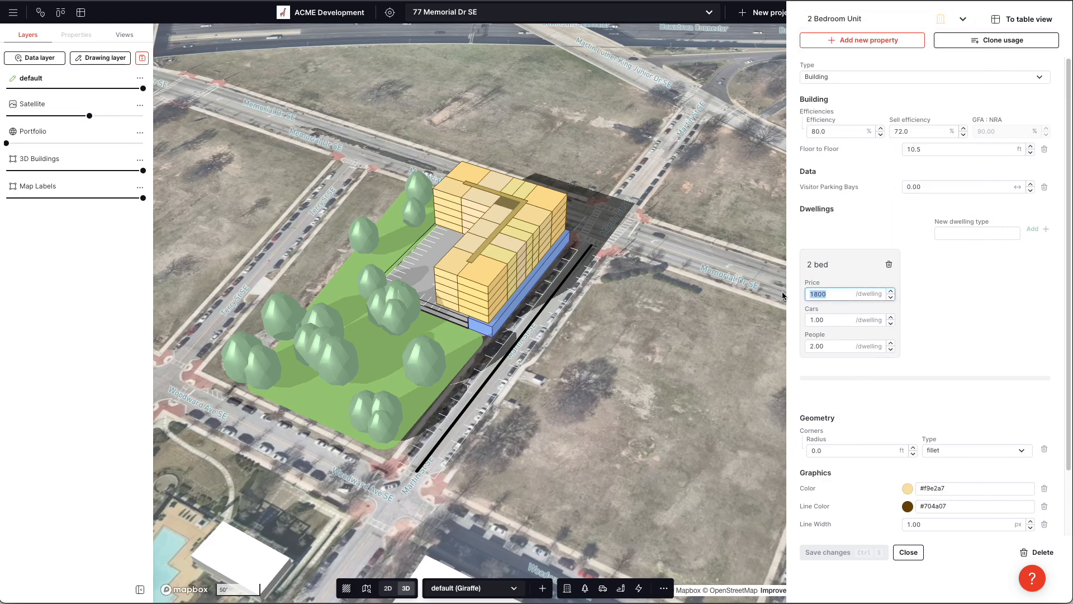
pyautogui.write('23')
pyautogui.moveTo(847, 320); pyautogui.dragTo(805, 323)
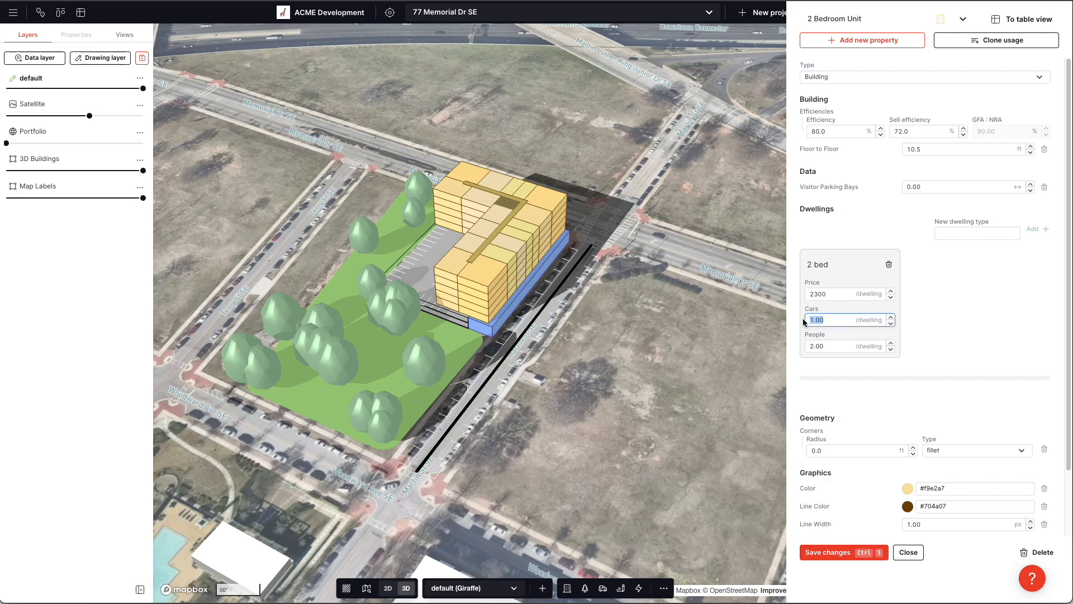
pyautogui.write('1.5')
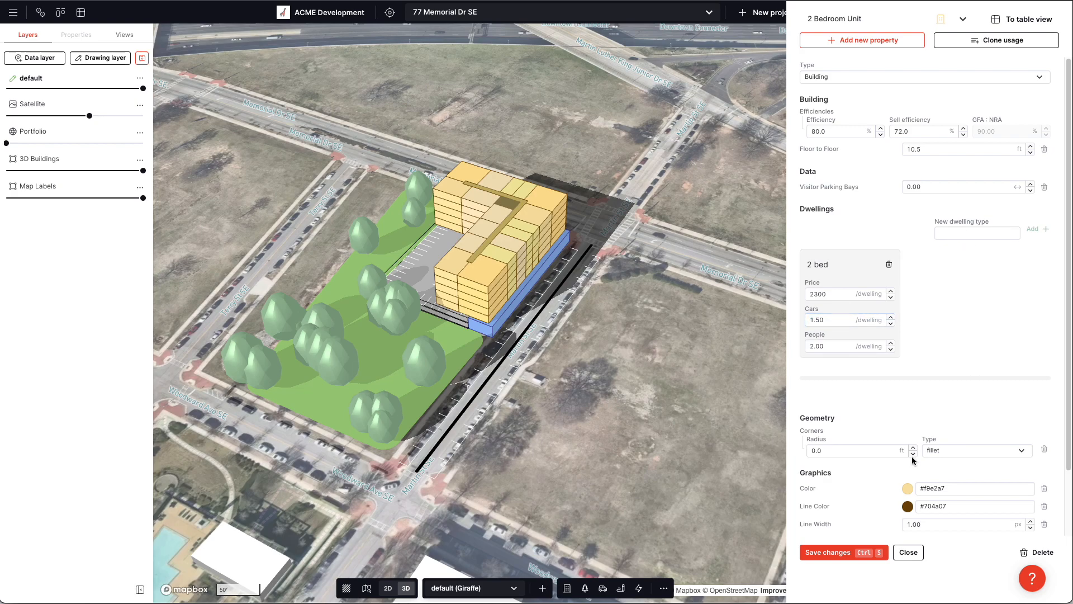
pyautogui.click(844, 552)
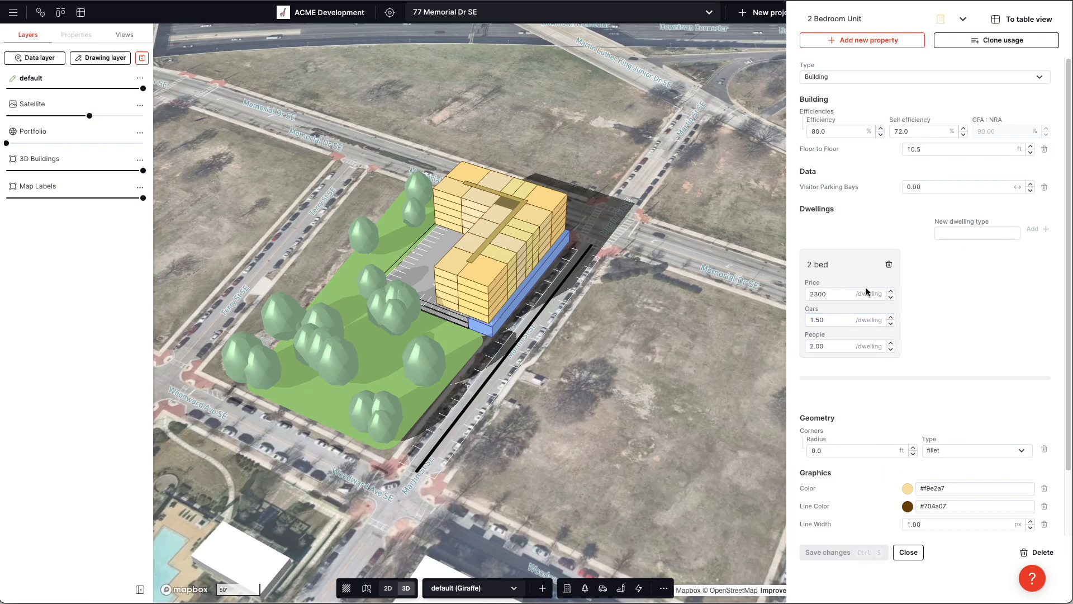
pyautogui.click(877, 21)
# Change the 3 Bedroom Unit price to 3200 and save it.
pyautogui.click(894, 161)
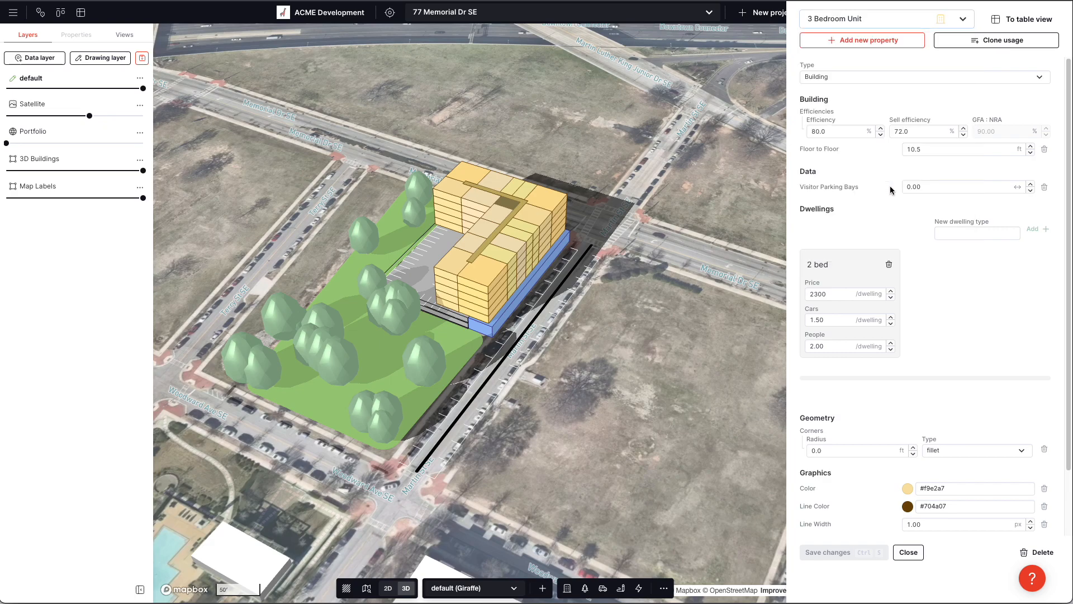
pyautogui.moveTo(836, 296); pyautogui.dragTo(762, 298)
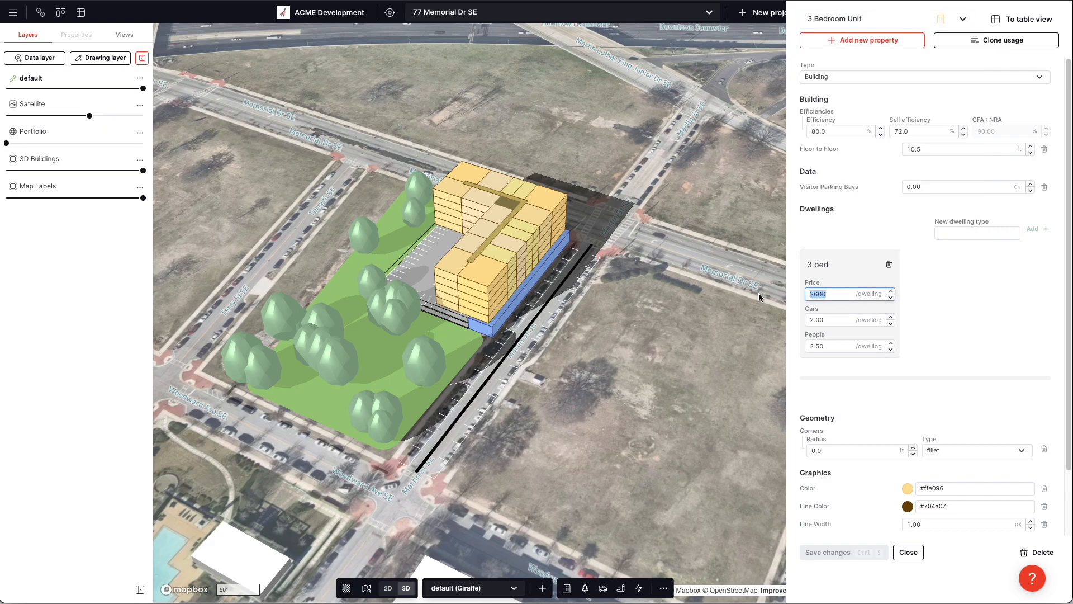
pyautogui.write('3200')
pyautogui.click(929, 245)
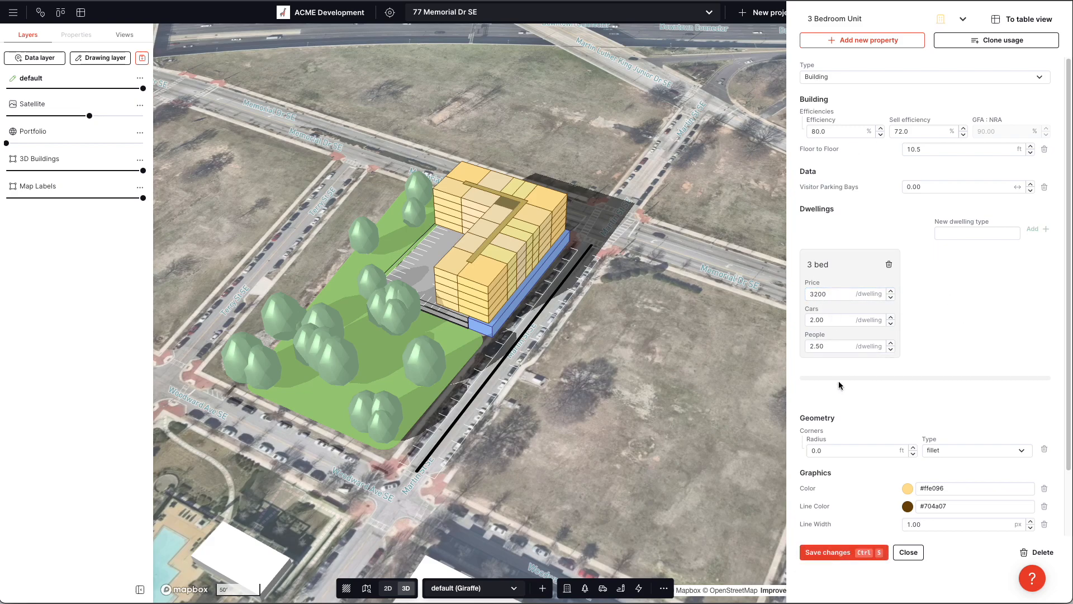
pyautogui.click(844, 552)
# Change the Studio Unit price from 900 to 1800 and save it.
pyautogui.click(835, 19)
pyautogui.write('st')
pyautogui.click(839, 82)
pyautogui.doubleClick(838, 297)
pyautogui.write('180')
pyautogui.click(999, 354)
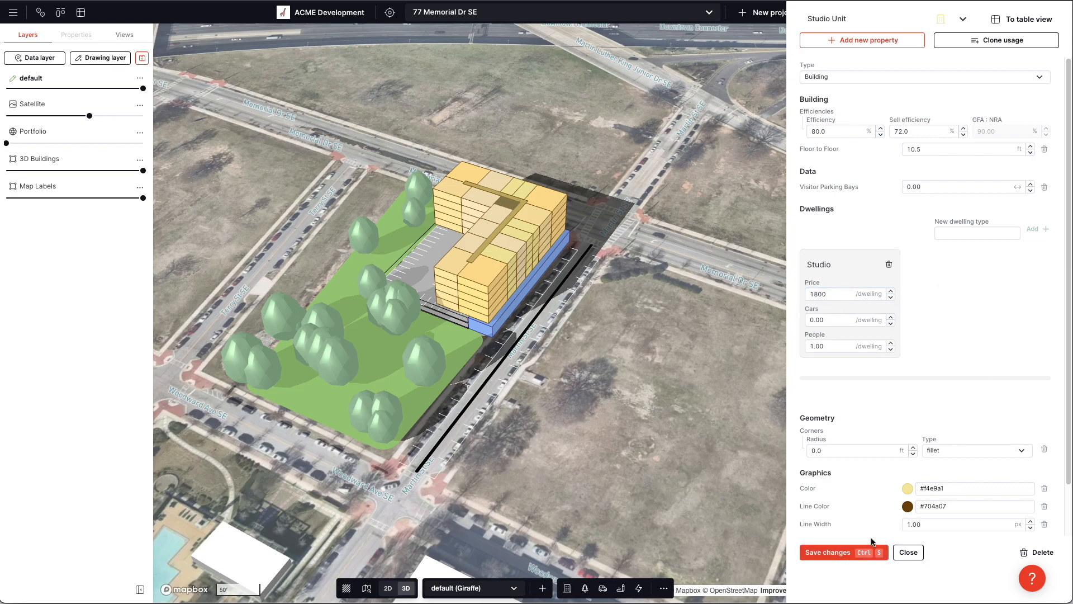
pyautogui.click(864, 553)
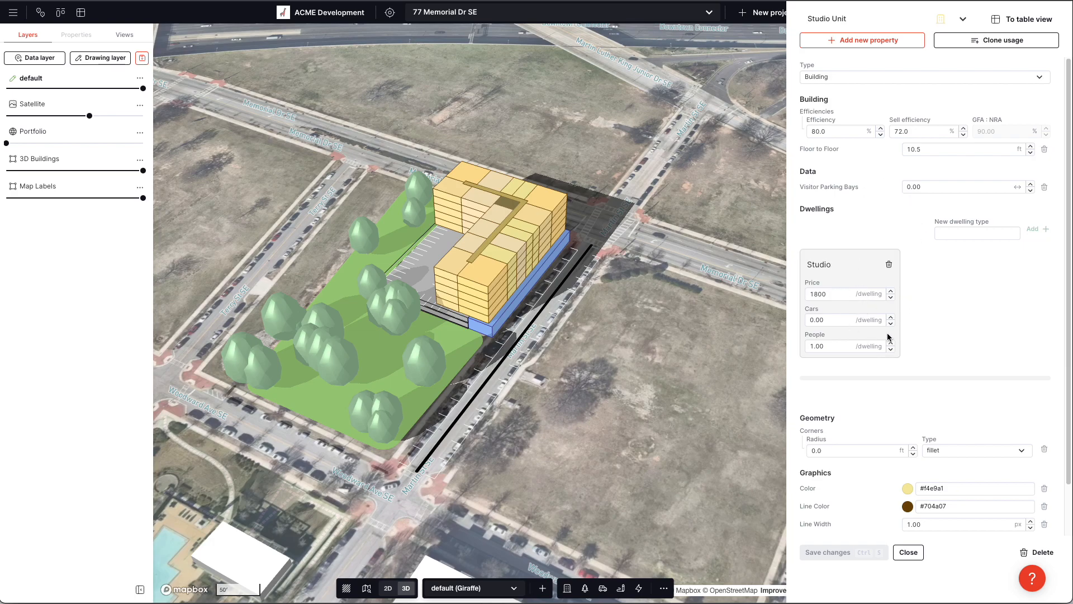
# Remove Retail's Hard Cost, Soft Cost and Area Per Job properties, then discard those changes.
pyautogui.click(823, 20)
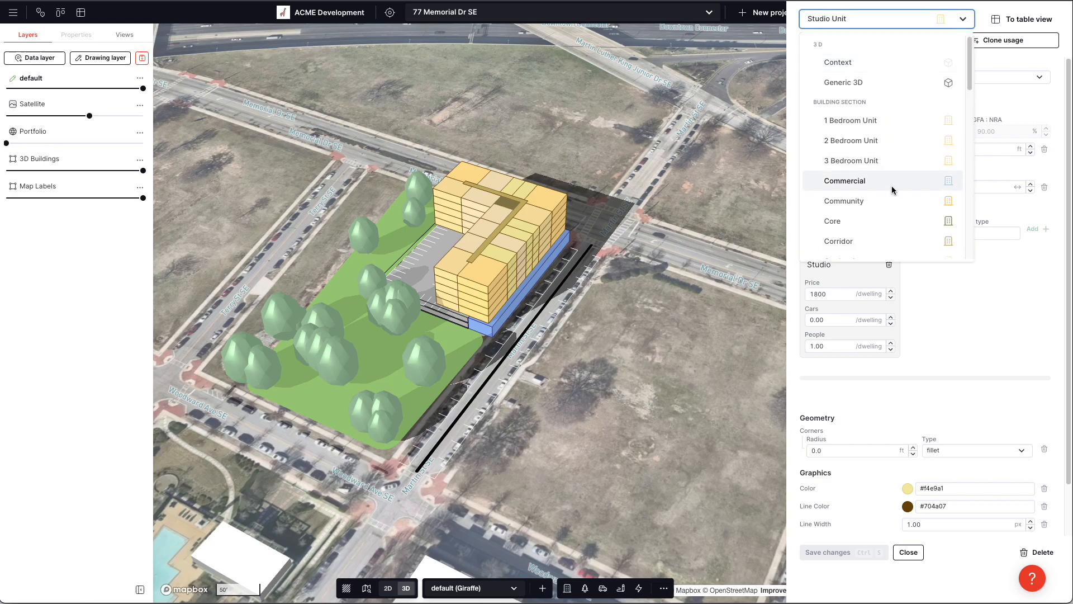
pyautogui.write('ret')
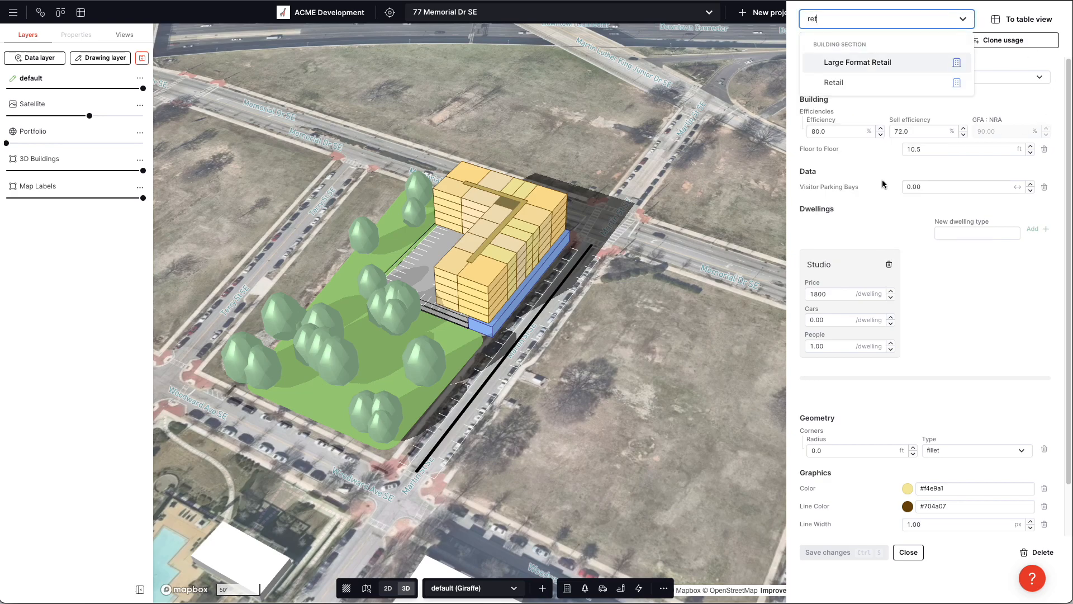
pyautogui.click(857, 84)
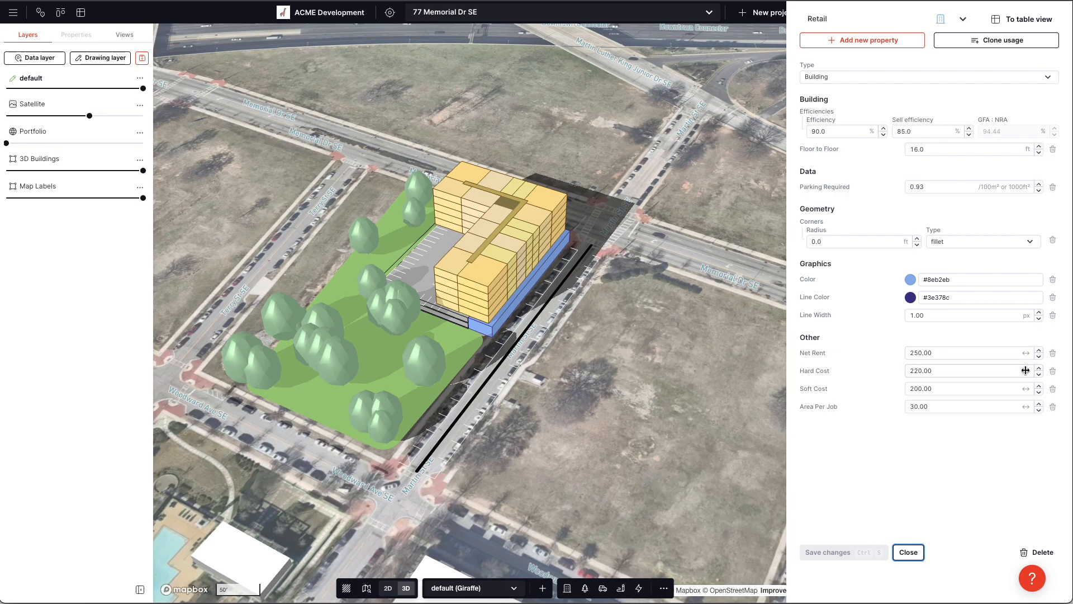
pyautogui.click(1053, 372)
pyautogui.click(1052, 371)
pyautogui.click(1053, 371)
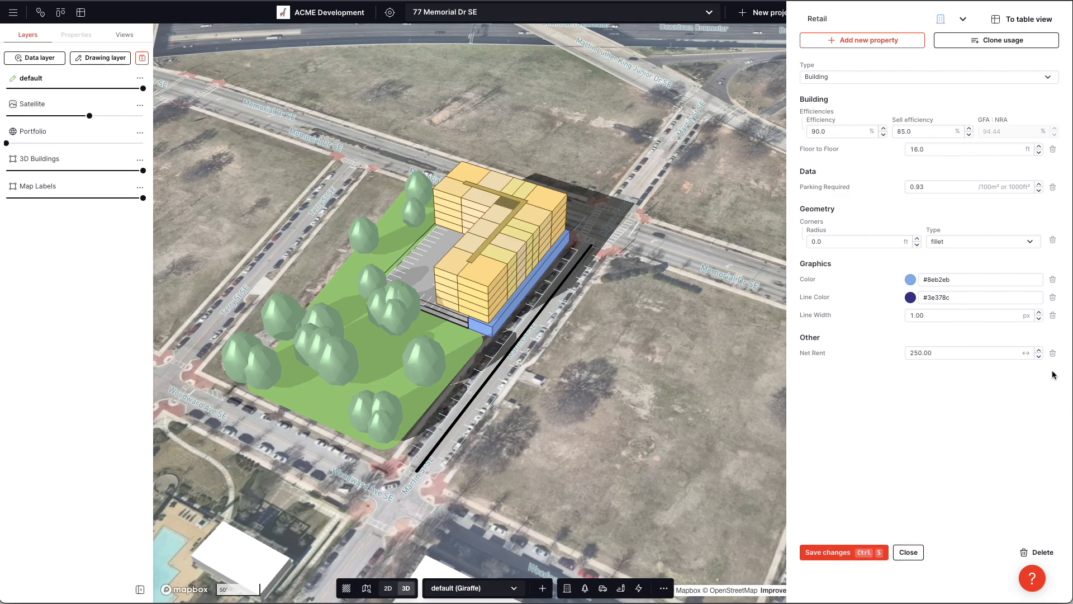
pyautogui.click(918, 554)
pyautogui.click(615, 326)
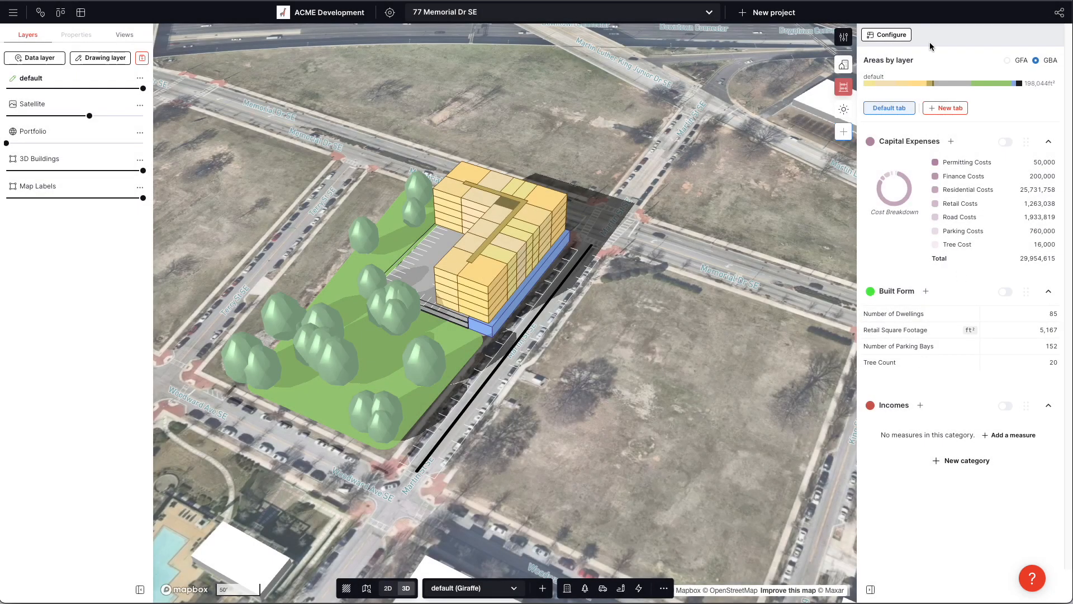
# Reopen the Retail usage, set Net Rent to 50, save, and close the editor.
pyautogui.click(843, 37)
pyautogui.click(894, 20)
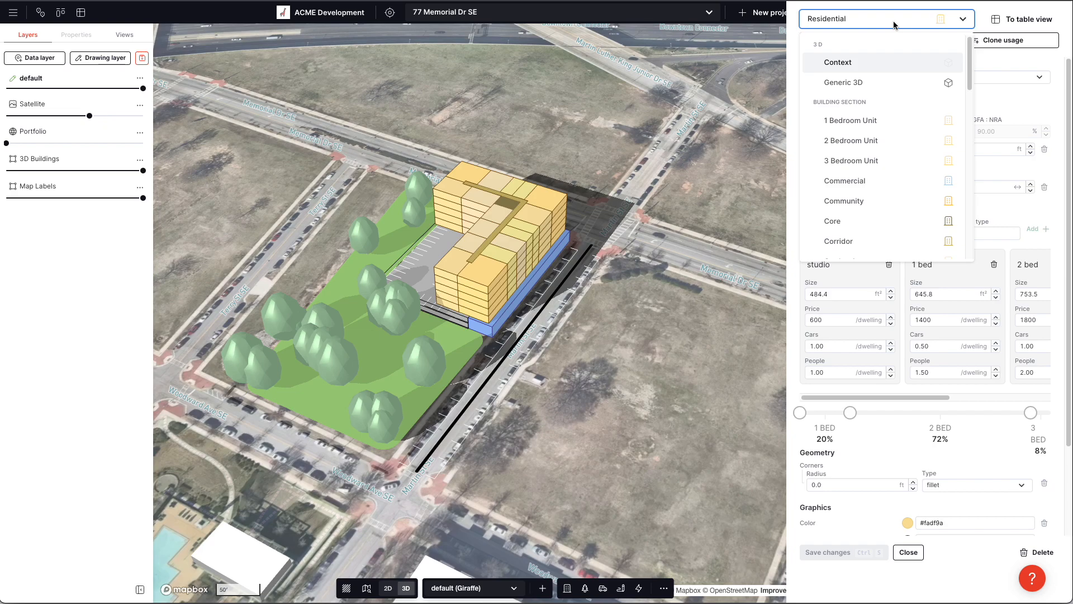
pyautogui.write('reta')
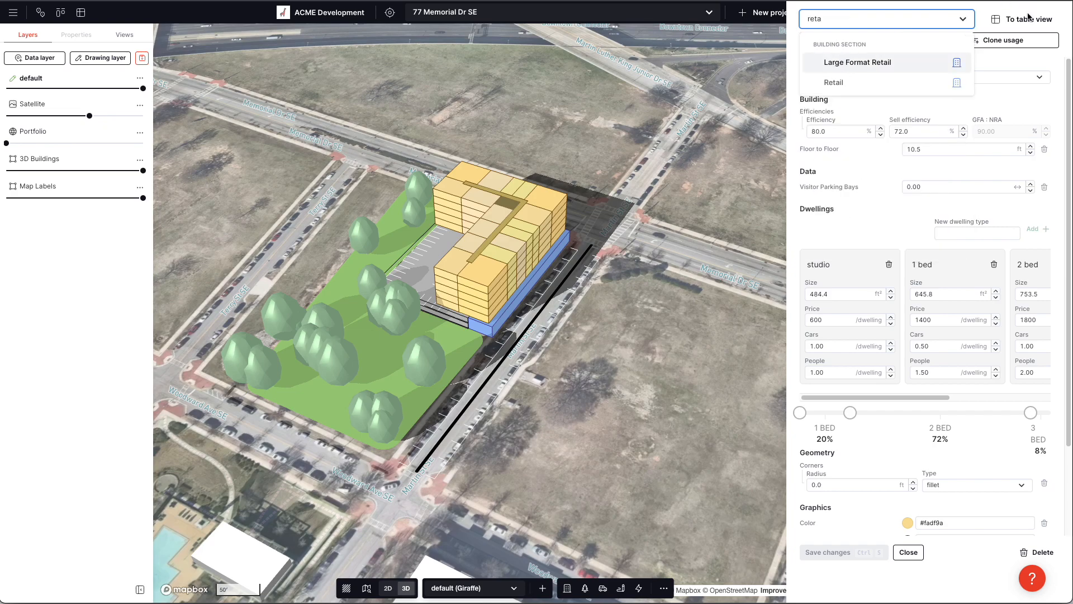
pyautogui.click(945, 82)
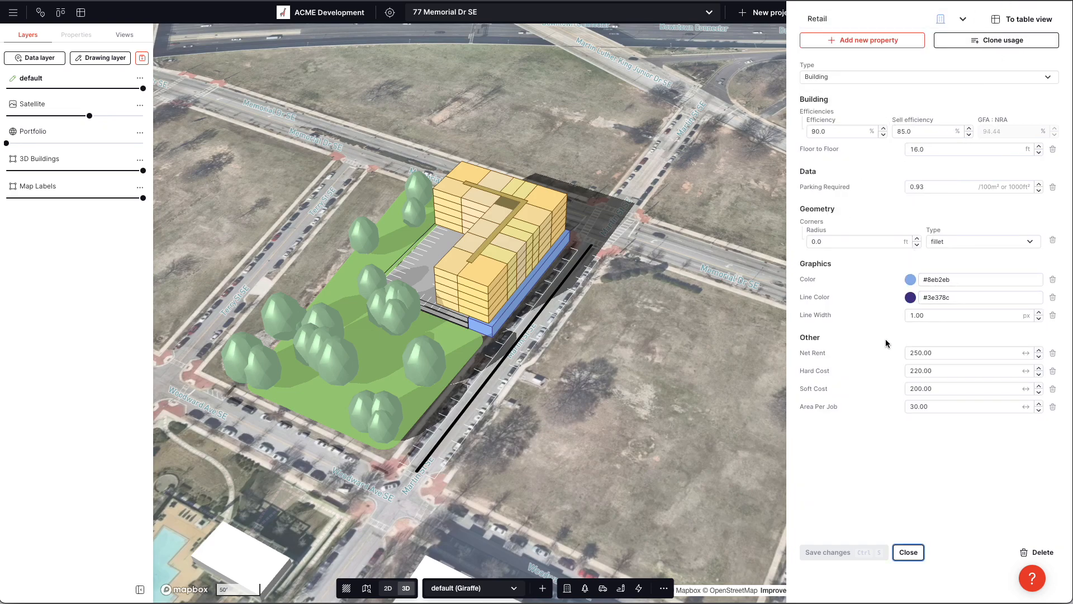
pyautogui.click(937, 353)
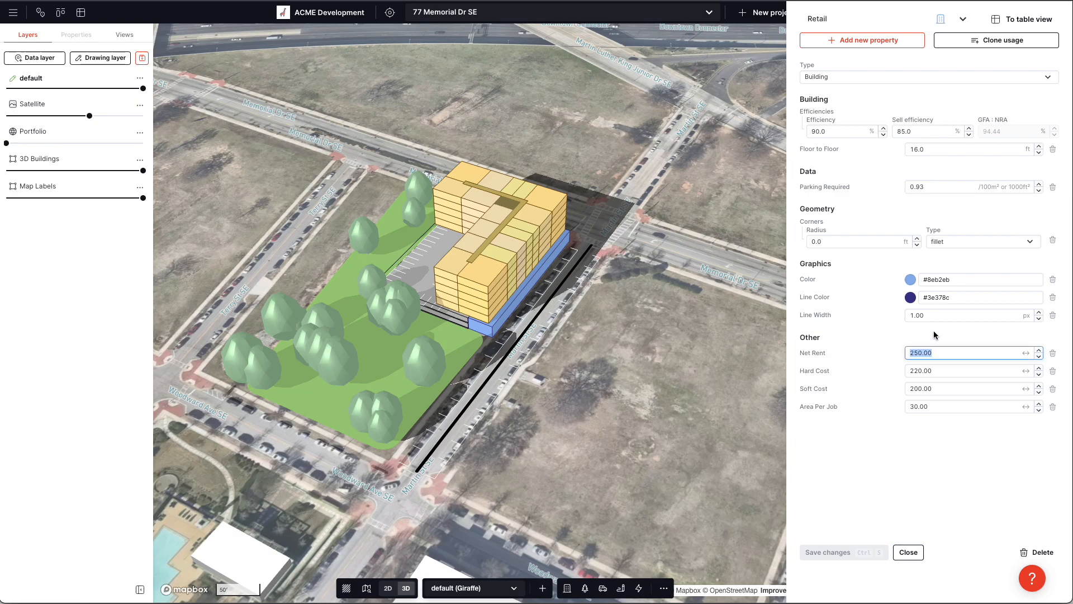
pyautogui.write('50')
pyautogui.click(958, 510)
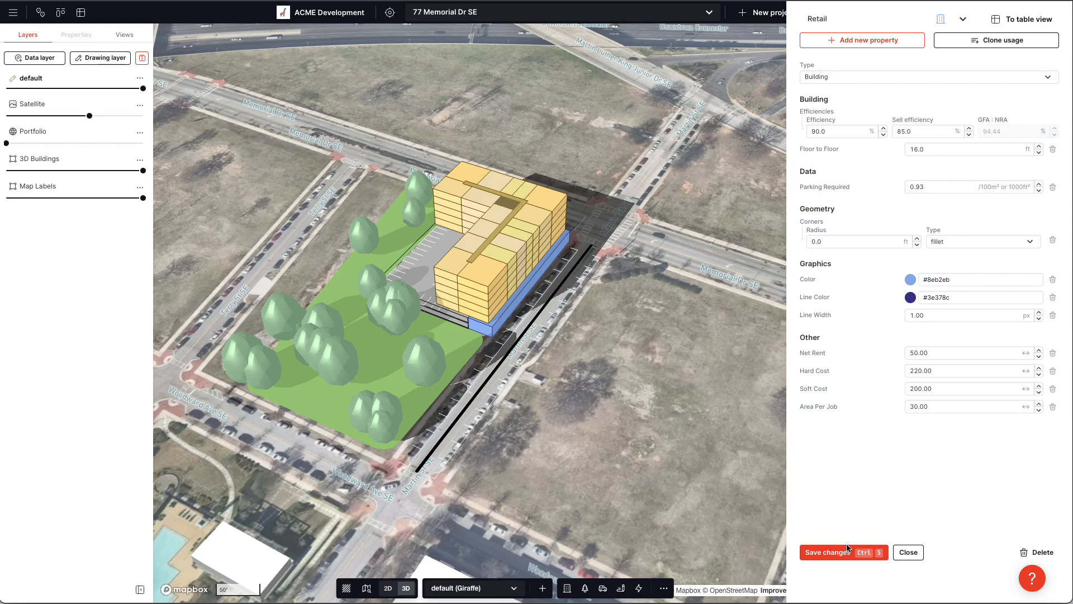
pyautogui.click(908, 552)
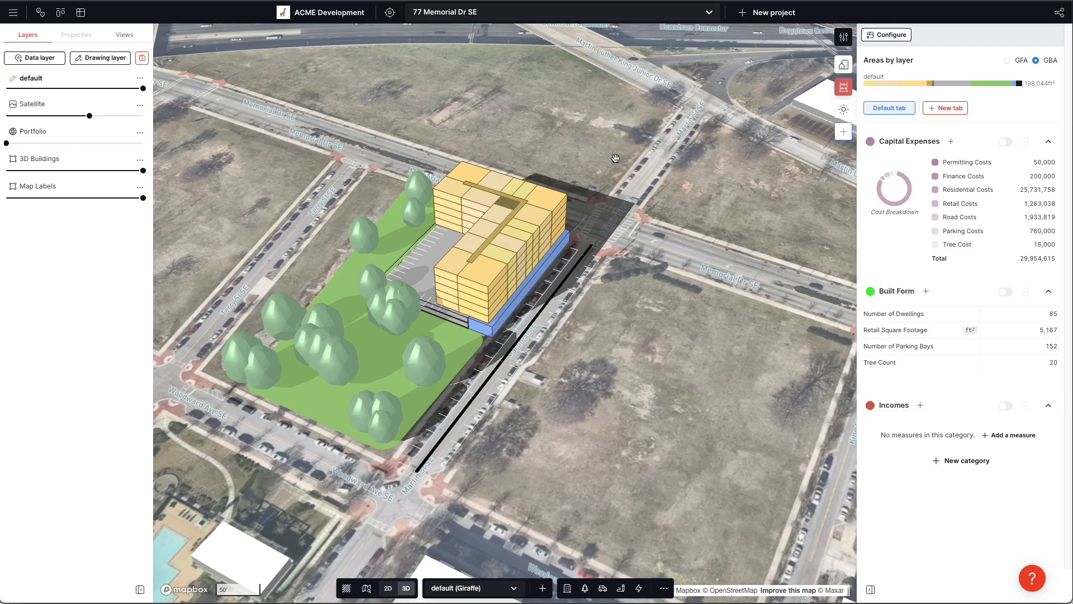
# Start a new Incomes measure named Residential Potential Yield with dwellingTotalPrice as component A.
pyautogui.click(921, 406)
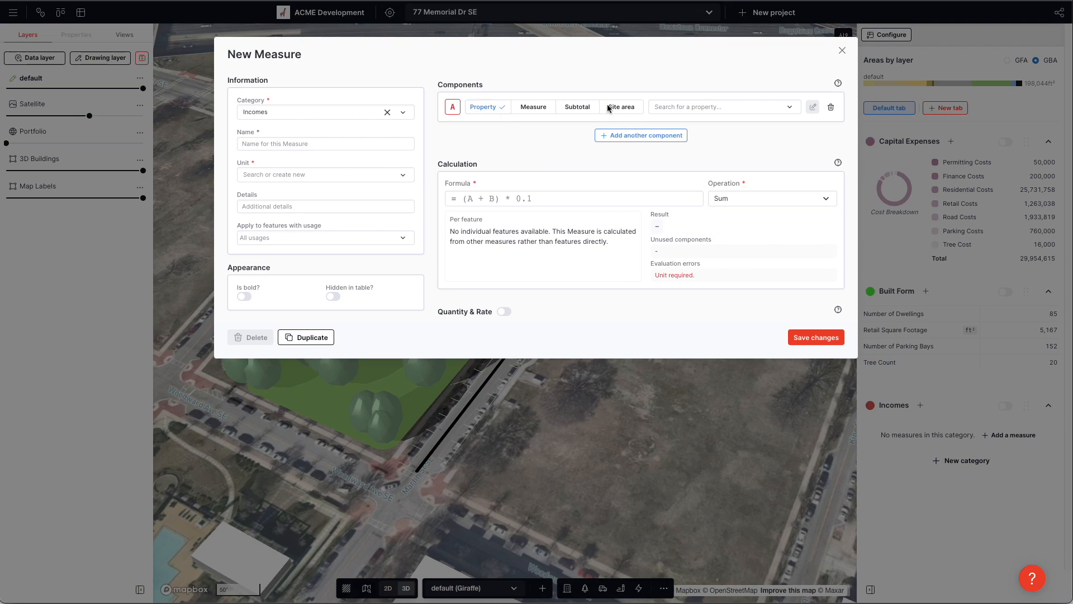
pyautogui.click(325, 143)
pyautogui.write('Residential Yield')
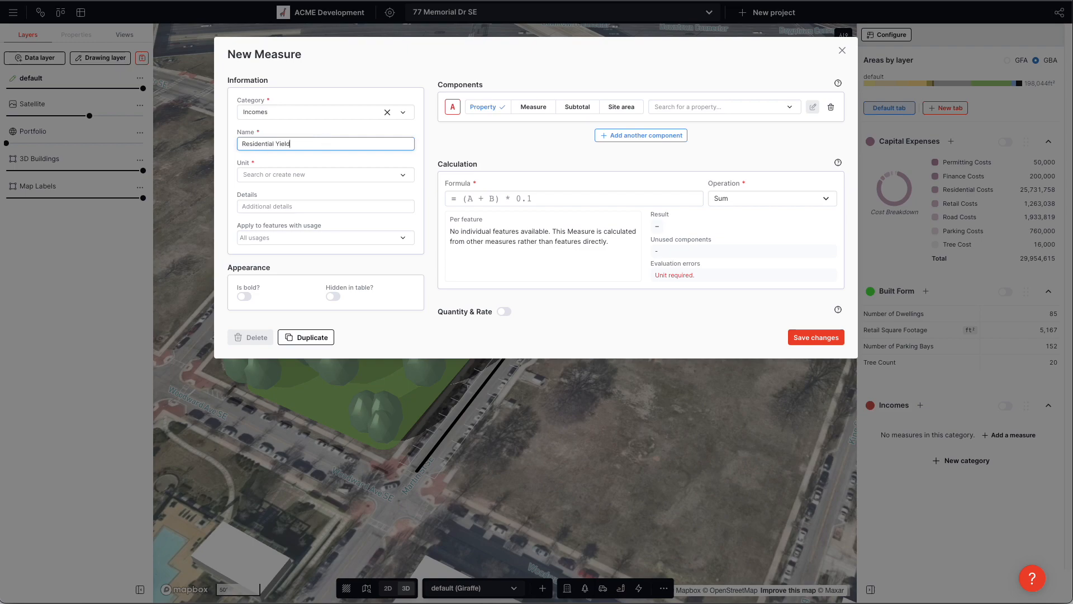
pyautogui.click(712, 107)
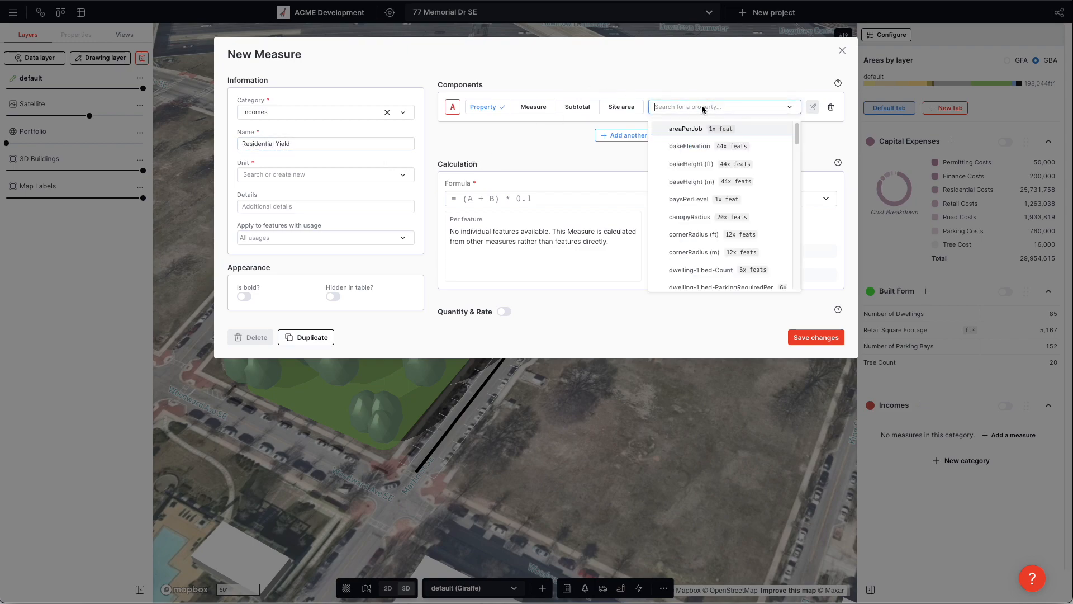
pyautogui.click(267, 143)
pyautogui.write('Potential')
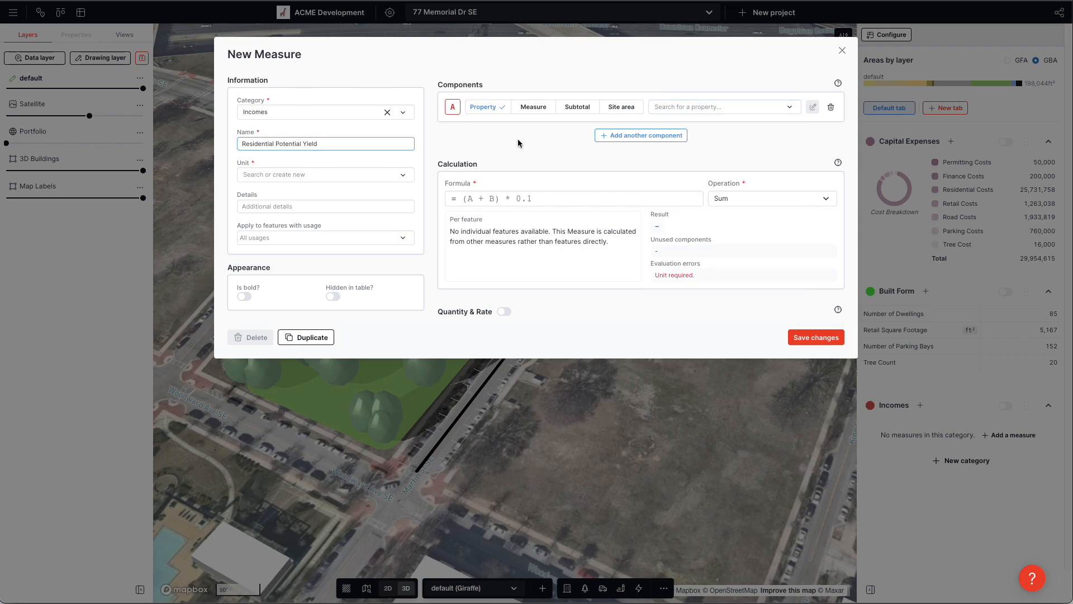
pyautogui.click(727, 106)
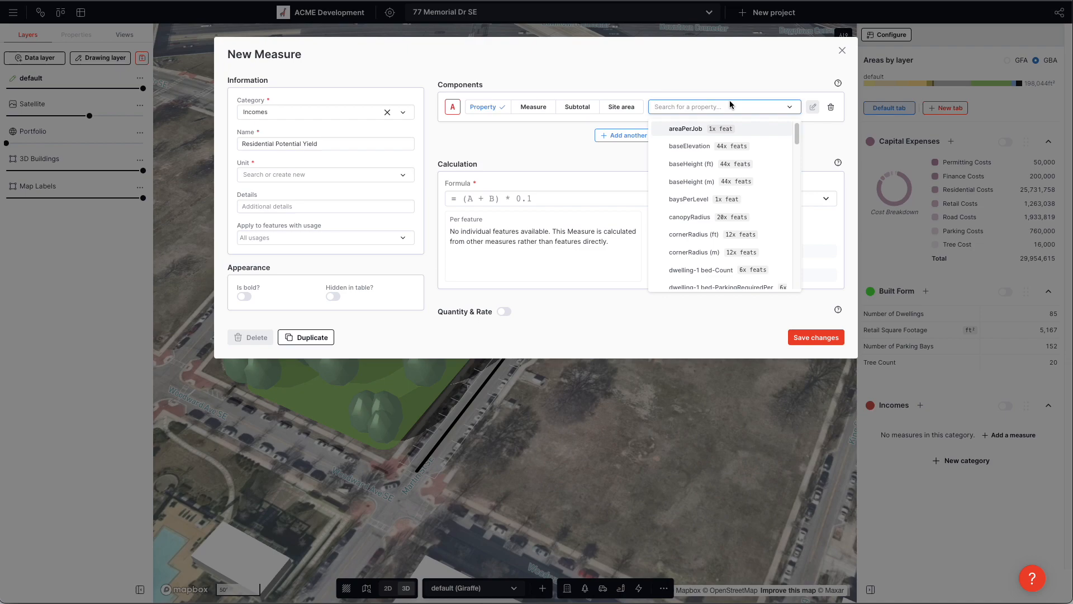
pyautogui.write('price')
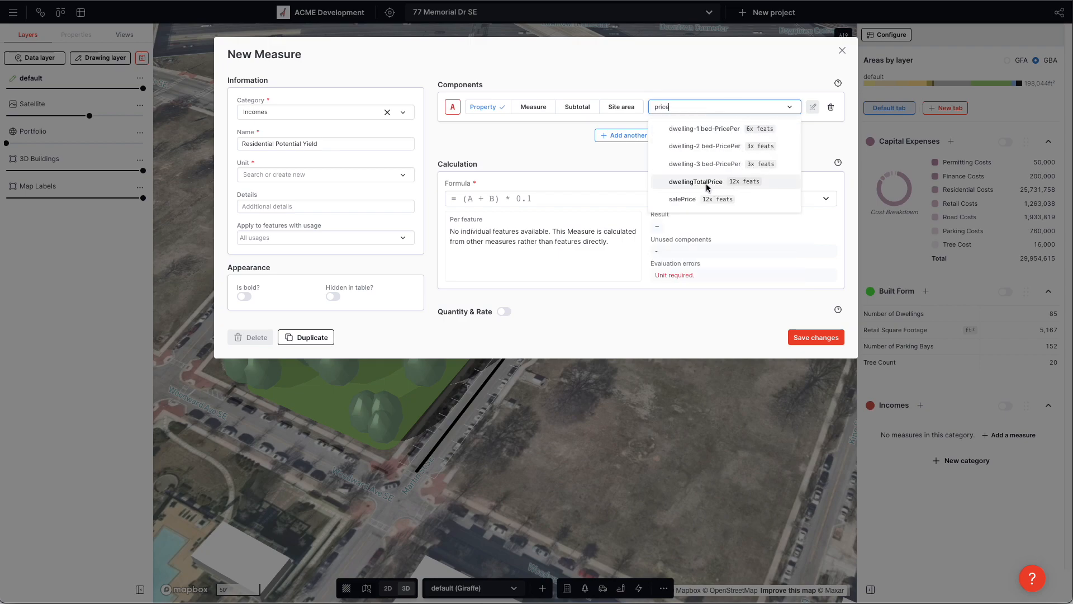
pyautogui.click(707, 182)
pyautogui.click(549, 200)
pyautogui.write('A*')
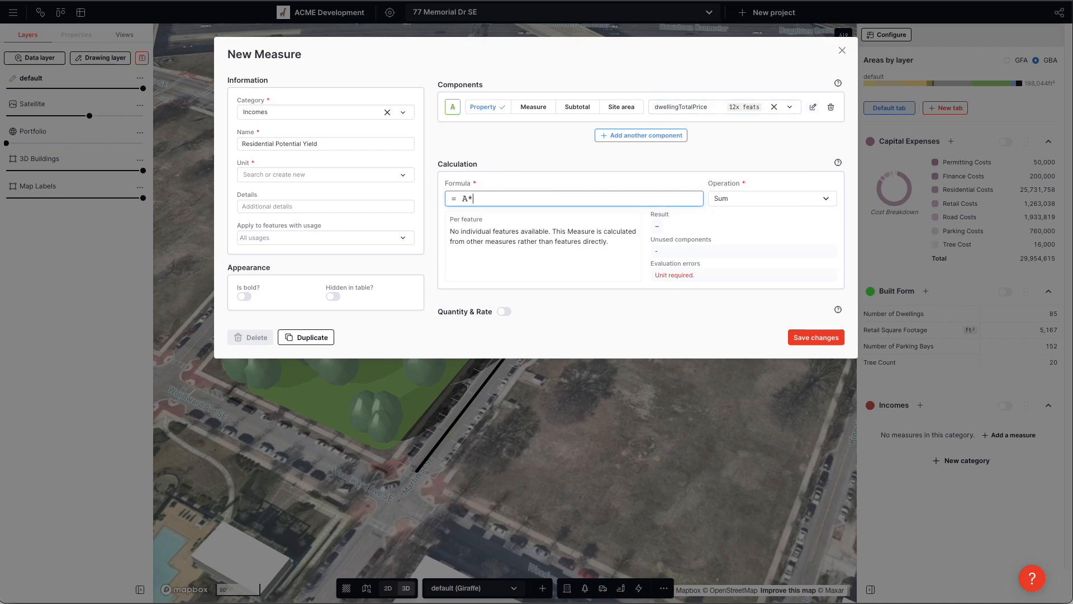
# Add dwellingTotalCount as component B and set the formula to A*B.
pyautogui.click(672, 136)
pyautogui.click(688, 139)
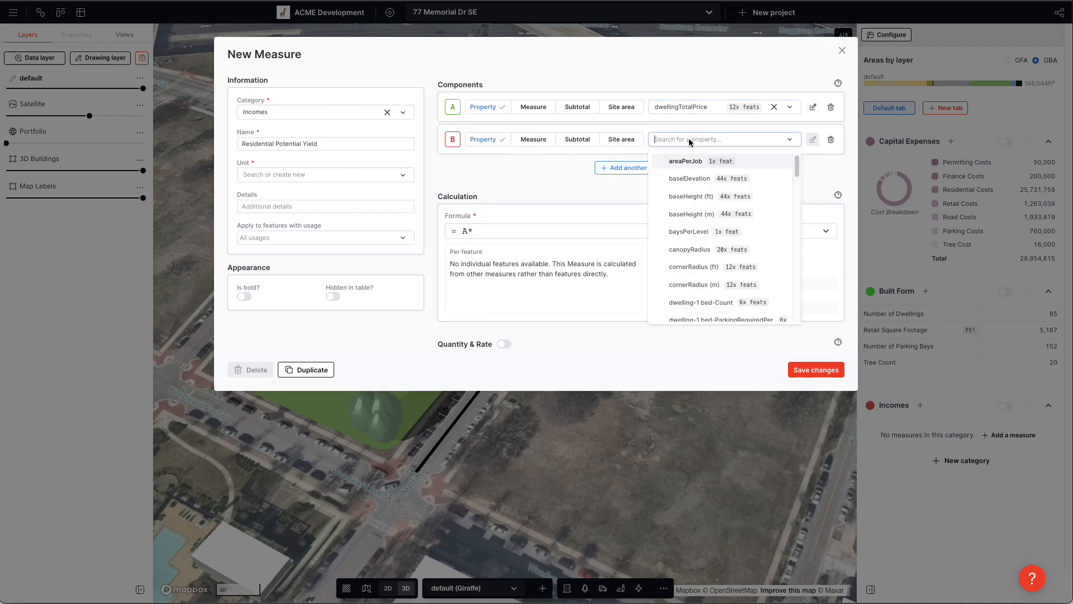
pyautogui.write('dwelling coun')
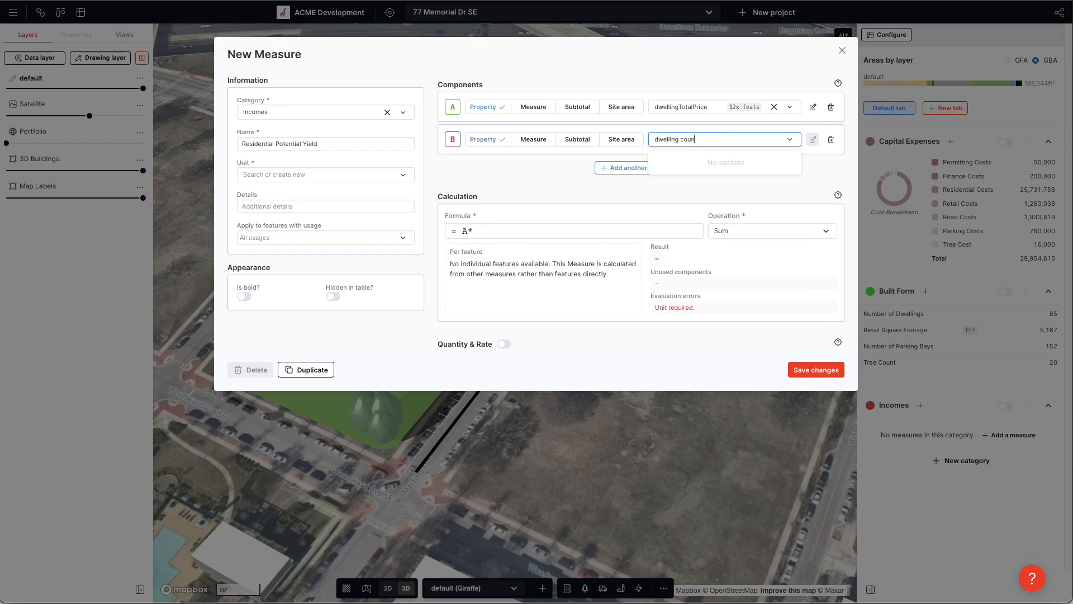
pyautogui.press('BackSpace')
pyautogui.press('BackSpace')
pyautogui.press('BackSpace')
pyautogui.press('BackSpace')
pyautogui.press('BackSpace')
pyautogui.write('coun')
pyautogui.hotkey('ctrl', 'a')
pyautogui.write('count')
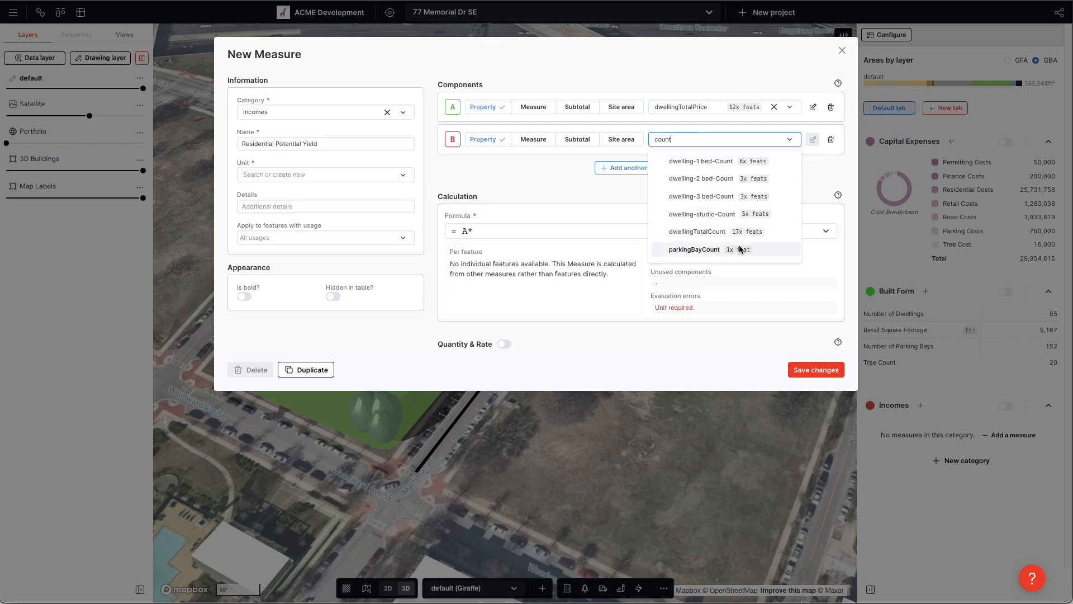
pyautogui.click(697, 231)
pyautogui.click(497, 231)
pyautogui.write('A*B')
pyautogui.click(490, 186)
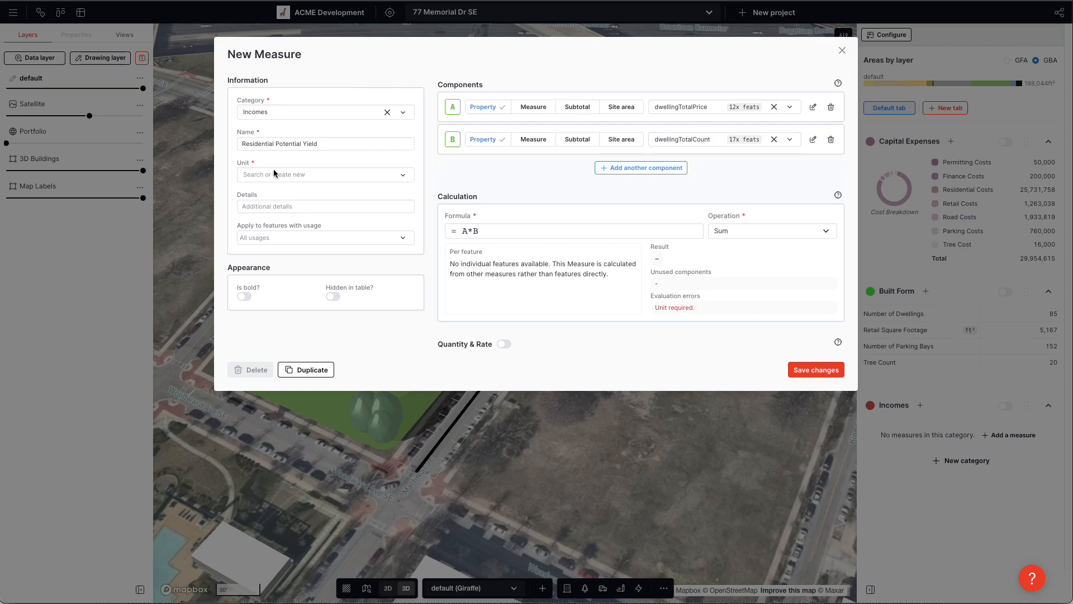
# Set the unit to Currency and save the measure, totalling 727,500.
pyautogui.click(326, 178)
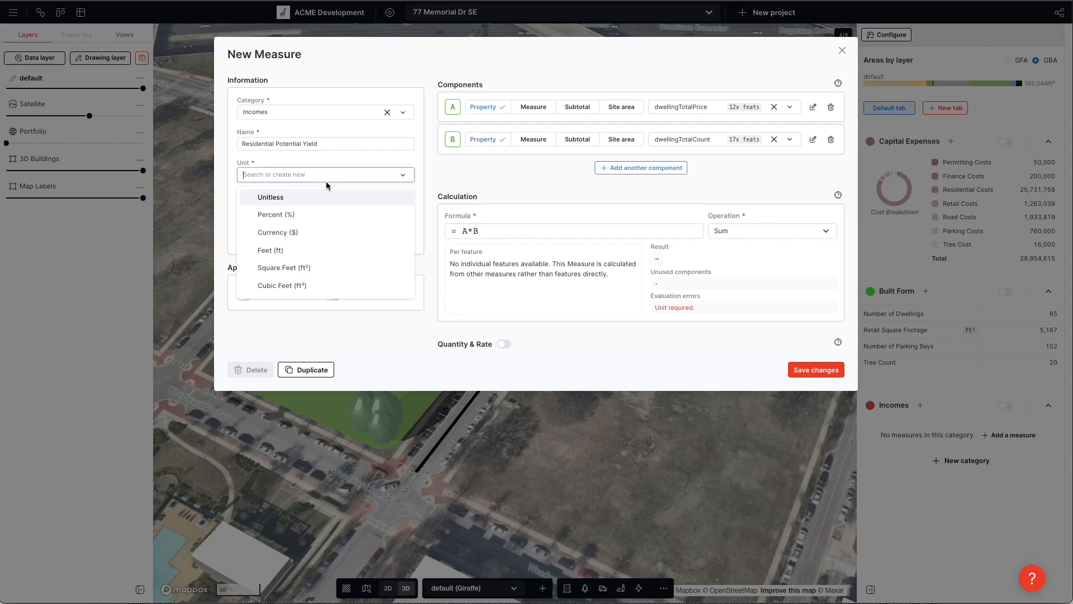
pyautogui.click(327, 233)
pyautogui.click(489, 232)
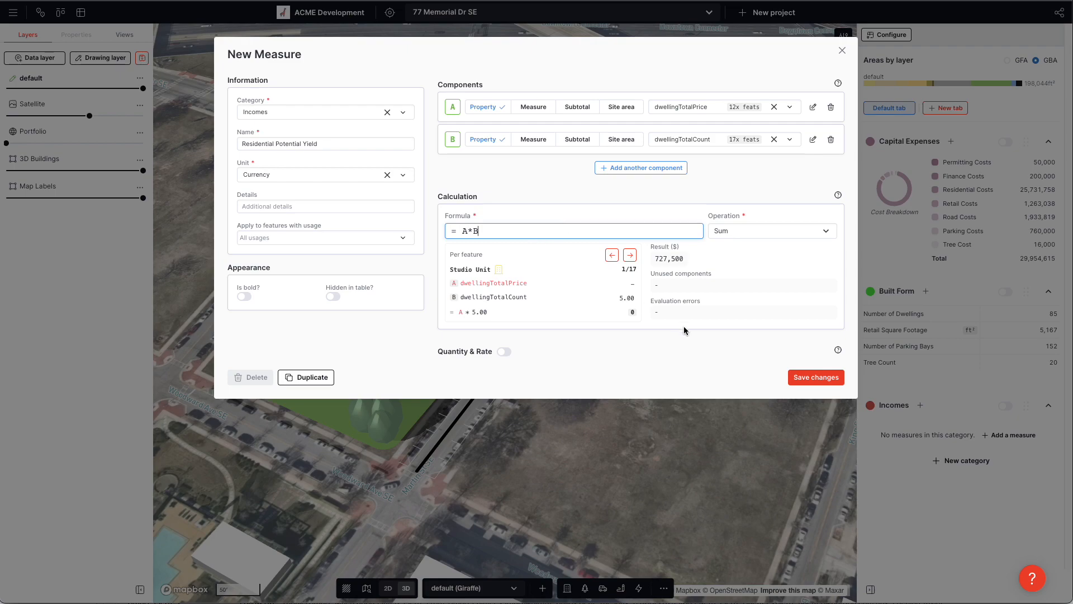
pyautogui.click(743, 346)
pyautogui.click(816, 378)
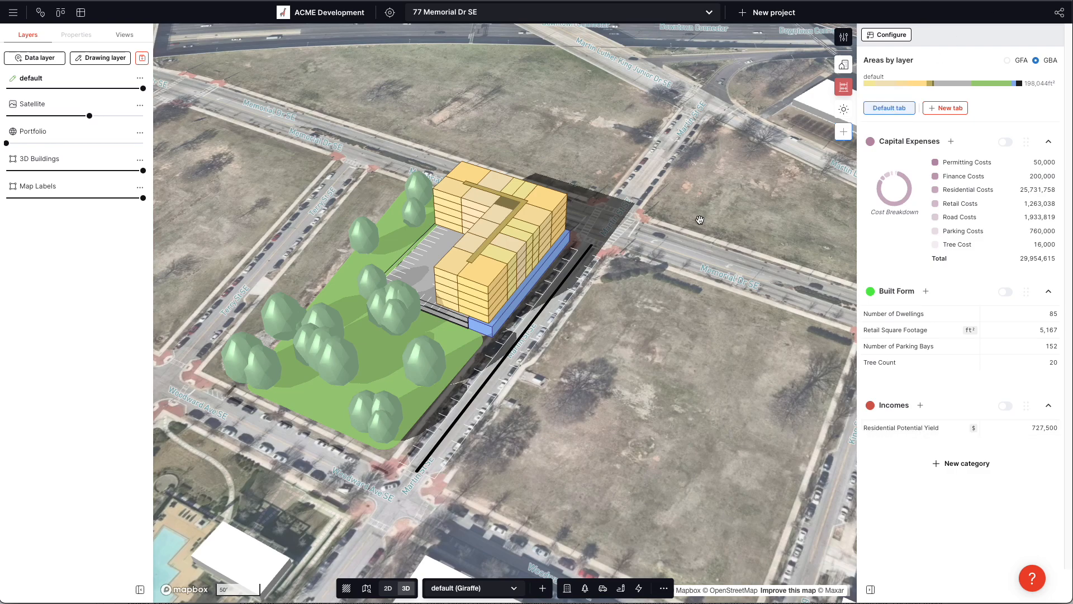
pyautogui.moveTo(584, 367); pyautogui.dragTo(579, 357, button='right')
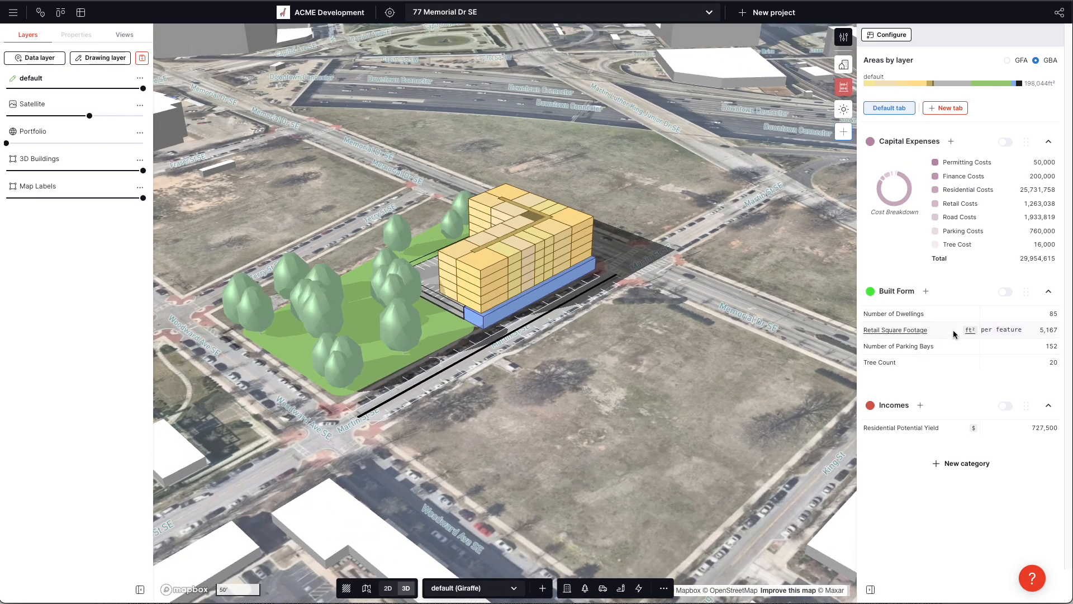
# Reopen Residential Potential Yield, keep component A unchanged and reduce the formula to A.
pyautogui.click(933, 429)
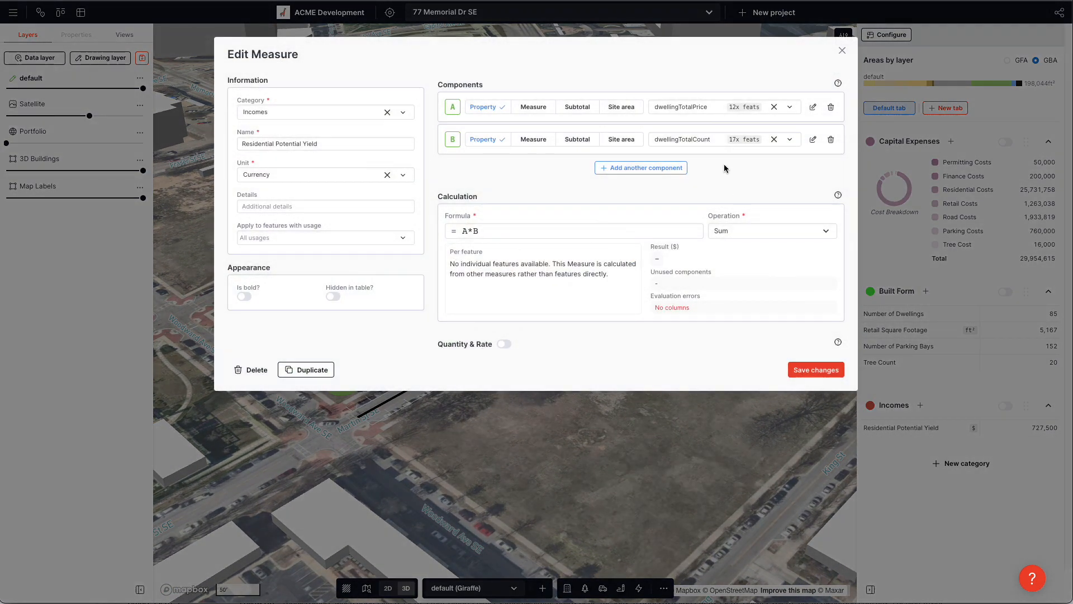
pyautogui.click(671, 112)
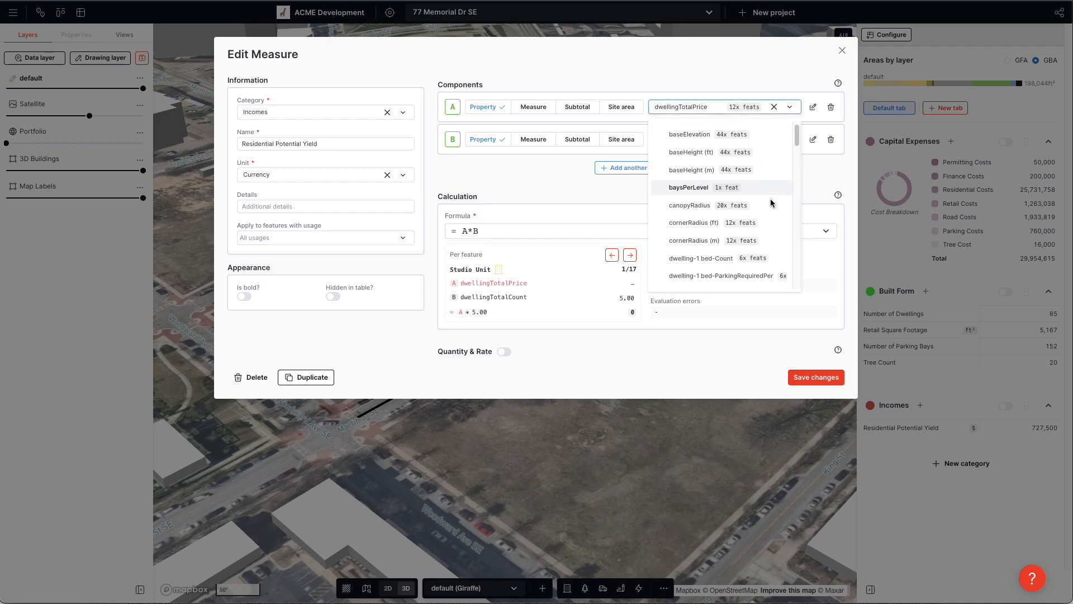
pyautogui.scroll(-3, 777, 210)
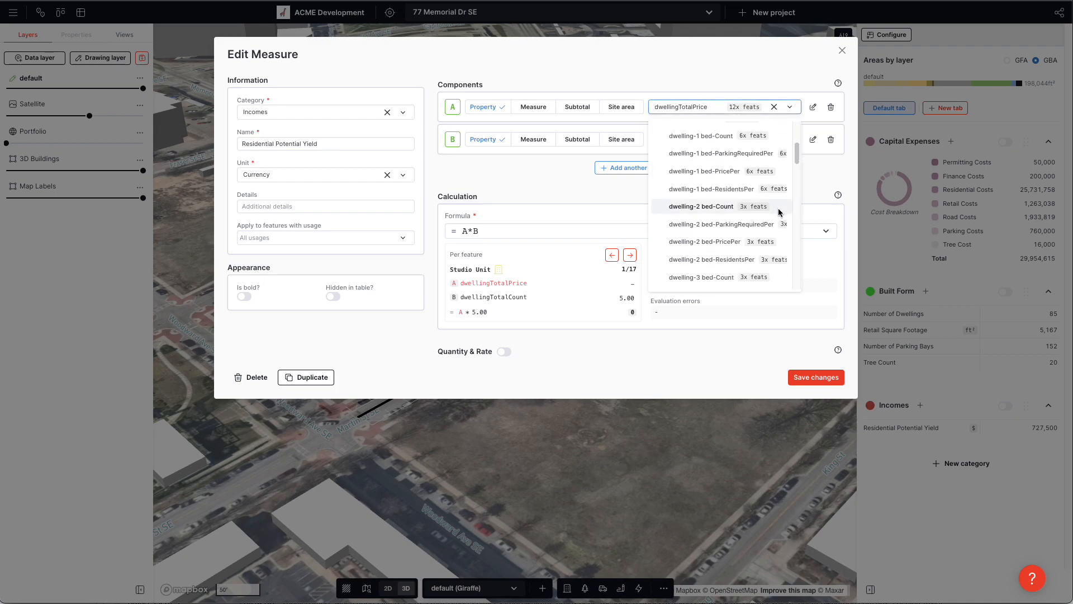
pyautogui.scroll(-3, 780, 212)
pyautogui.click(509, 185)
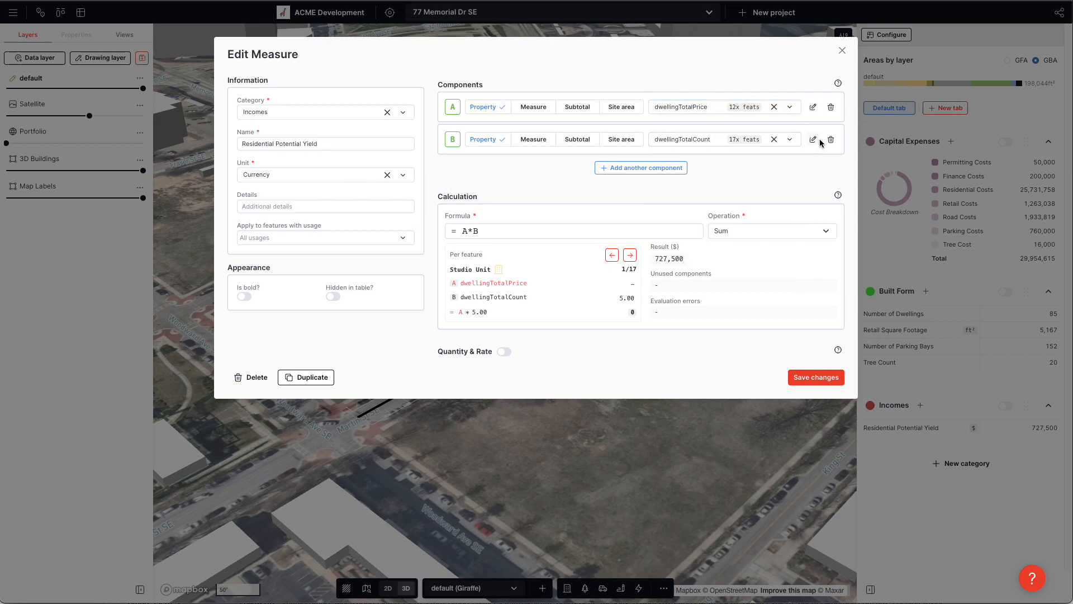
pyautogui.moveTo(561, 232); pyautogui.dragTo(424, 230)
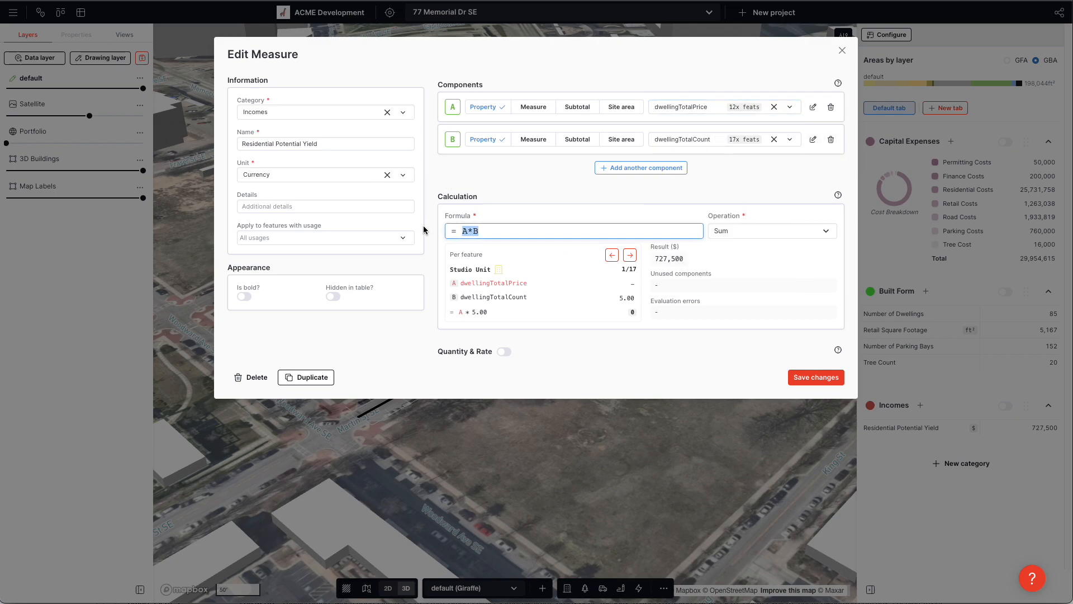
pyautogui.write('A')
pyautogui.press('Tab')
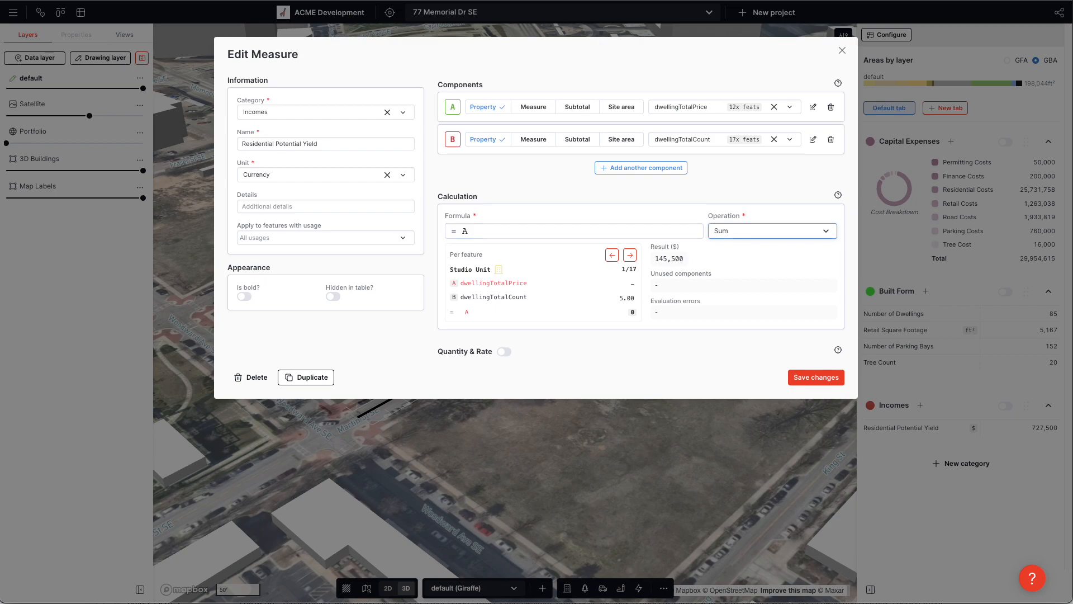
pyautogui.click(501, 179)
# Apply the measure only to 1 Bedroom Unit, restore formula A*B, and save (315,000).
pyautogui.click(316, 232)
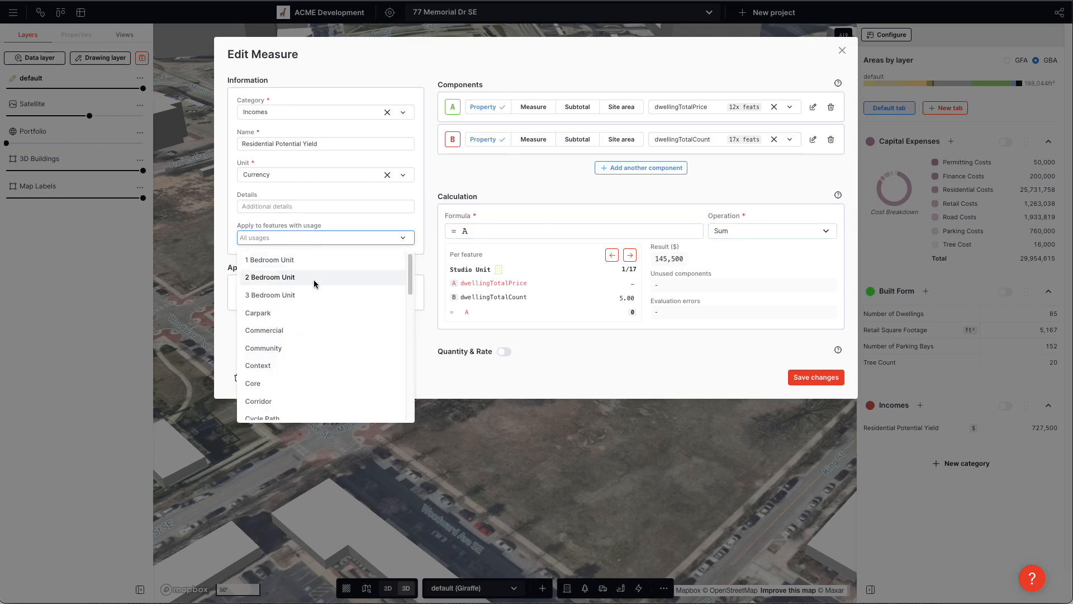
pyautogui.click(321, 256)
pyautogui.click(535, 198)
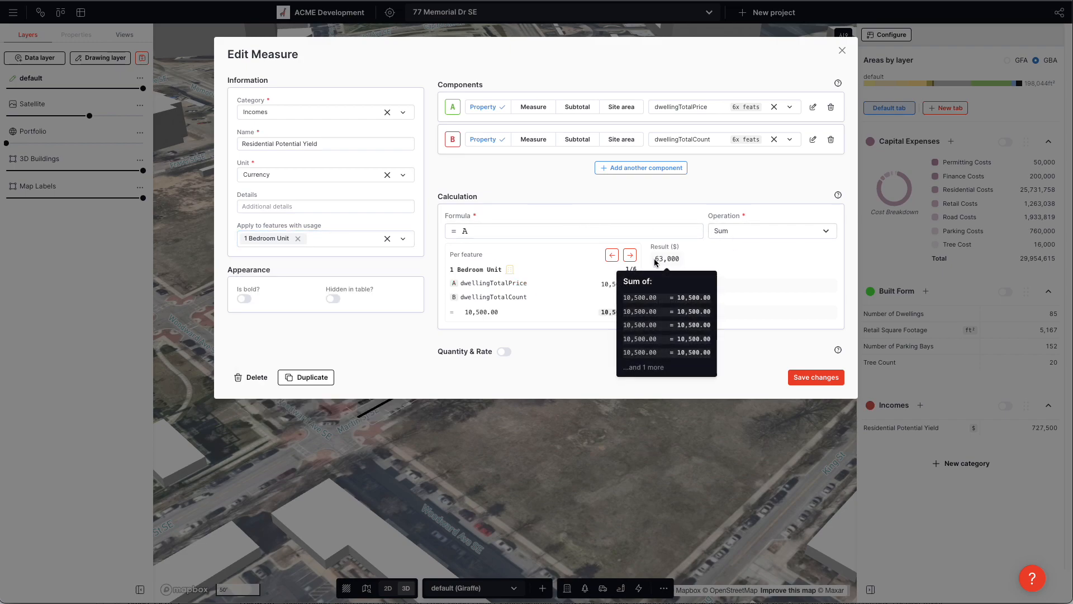
pyautogui.click(536, 228)
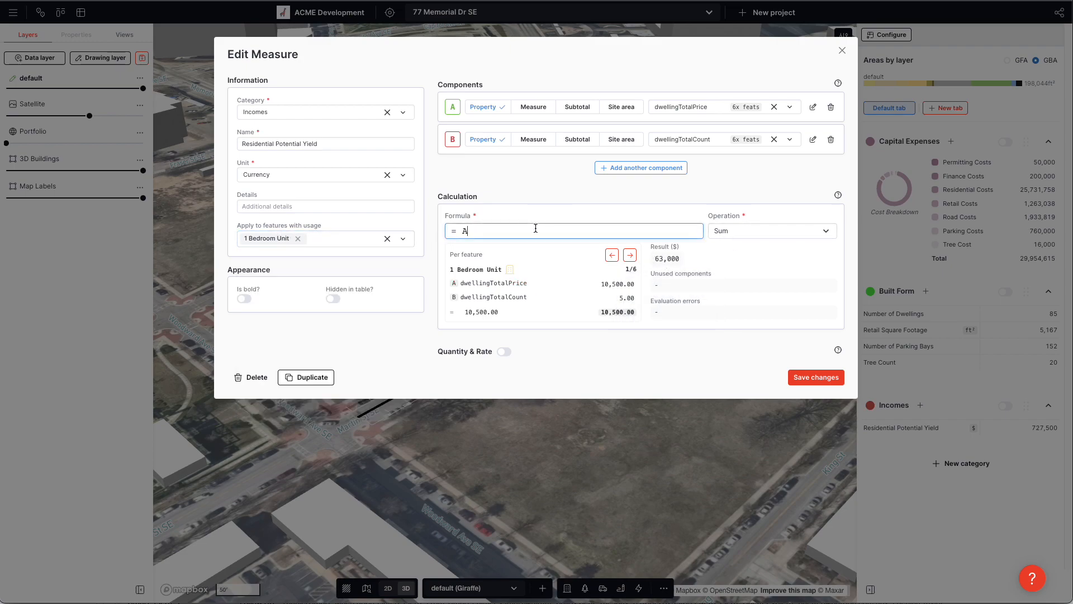
pyautogui.write('*B')
pyautogui.click(766, 370)
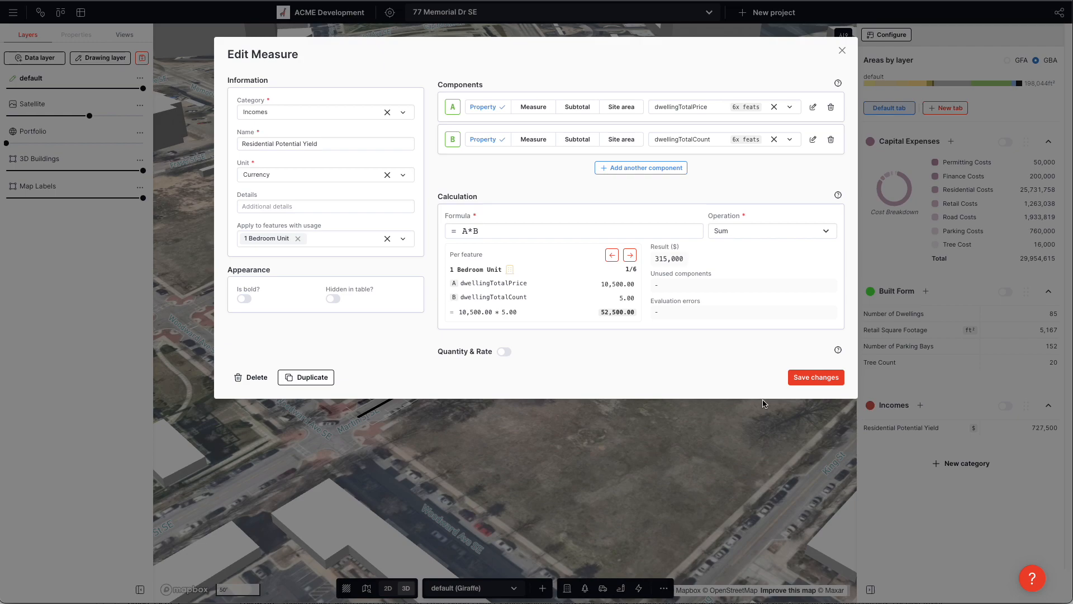
pyautogui.click(817, 378)
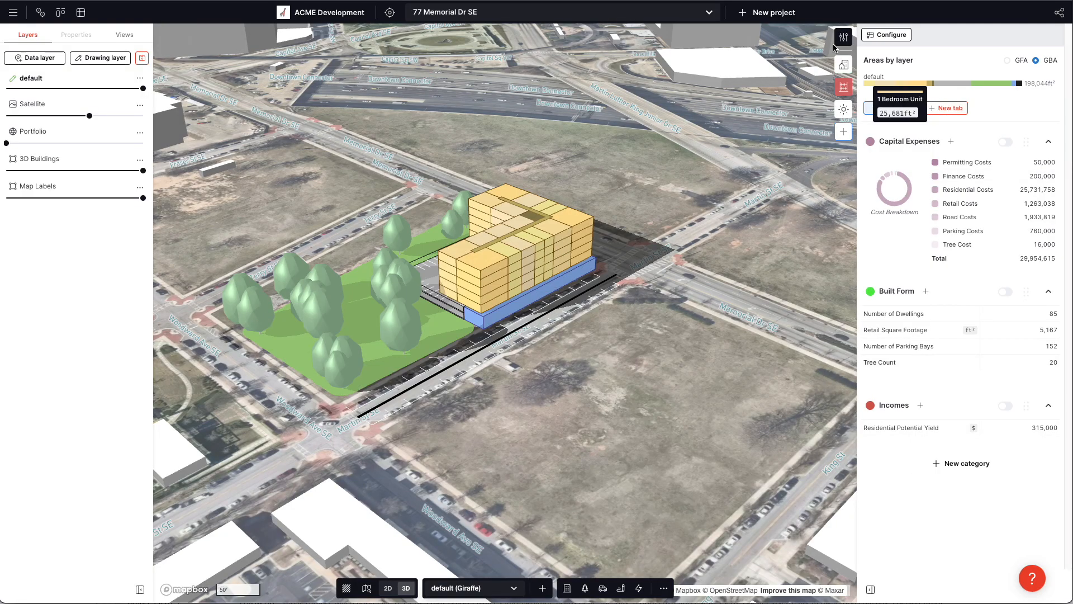
# Remove the 1 Bedroom Unit filter and save the formula as A*B*12, totalling 8,730,000.
pyautogui.click(901, 427)
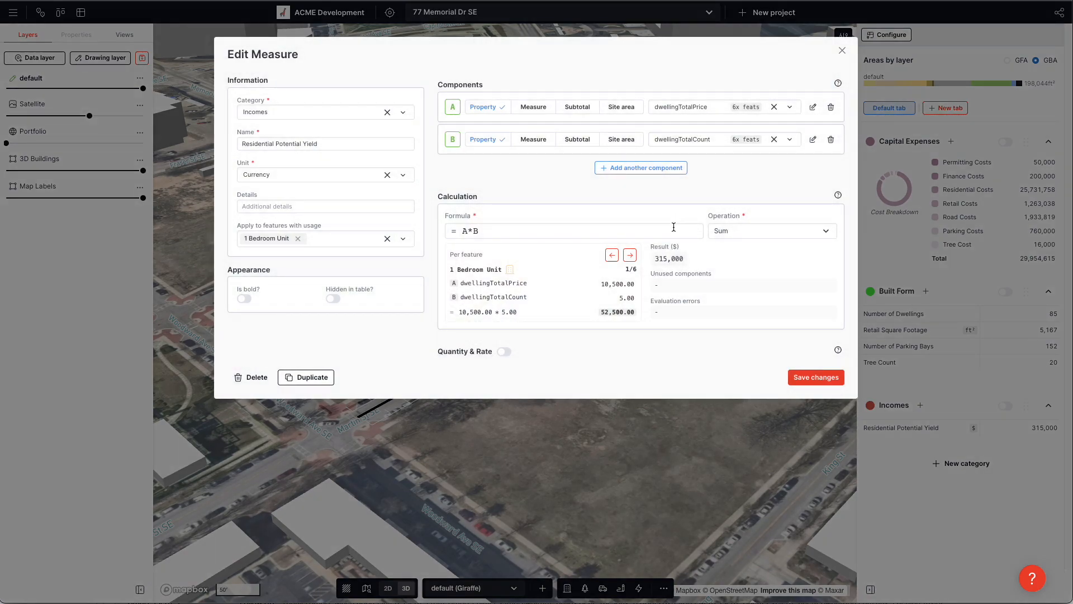
pyautogui.click(387, 239)
pyautogui.click(575, 230)
pyautogui.write('*12')
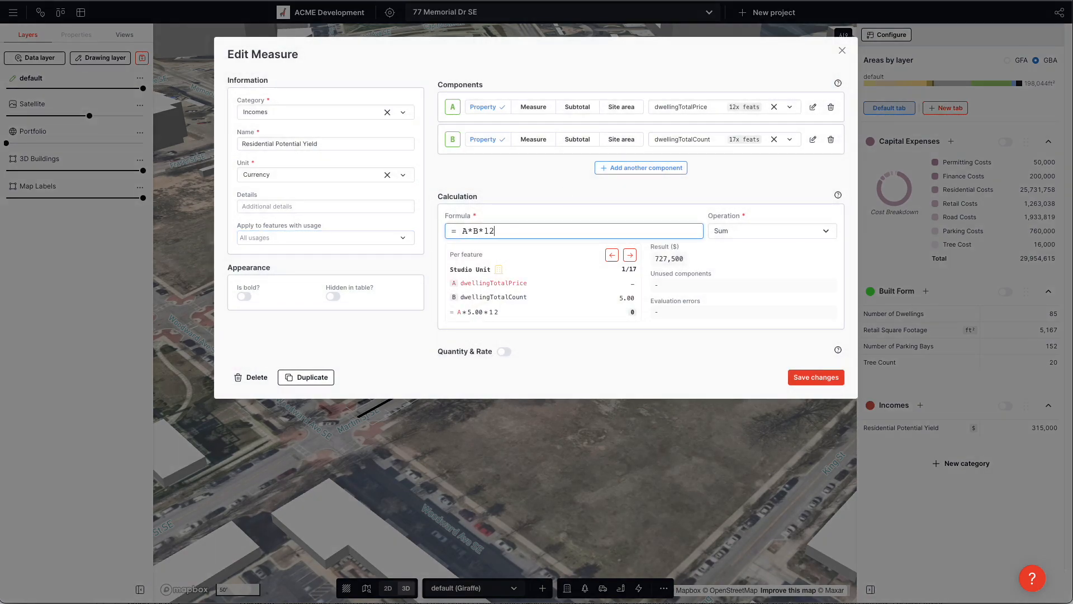
pyautogui.click(556, 206)
pyautogui.click(816, 377)
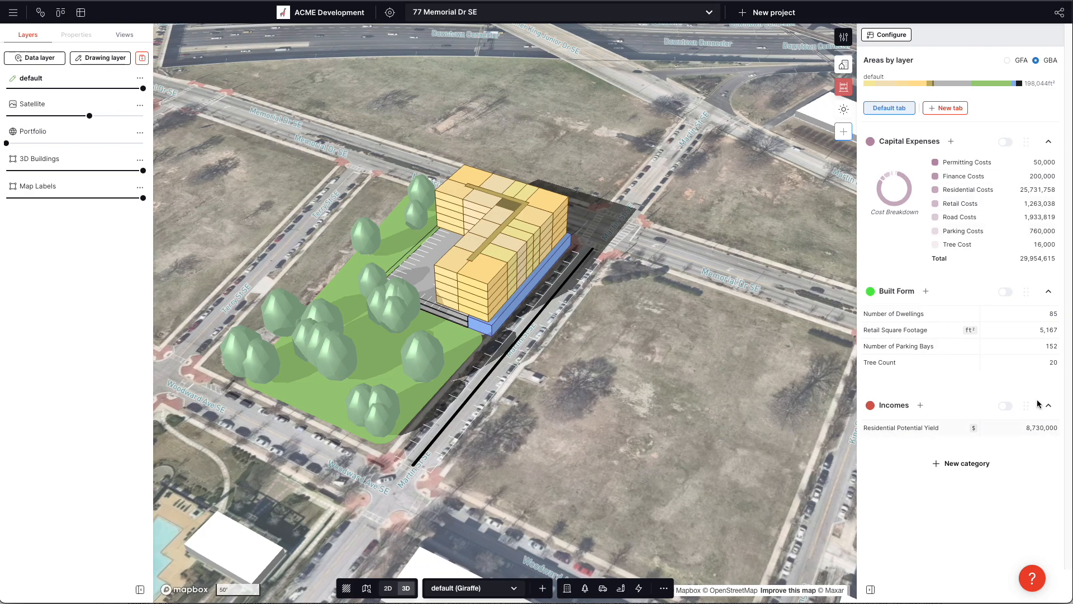
pyautogui.click(920, 405)
# Name the measure Retail Potential Yield with A = netArea (ft²), B = netRent, formula A*B.
pyautogui.click(289, 147)
pyautogui.write('Retail Pote')
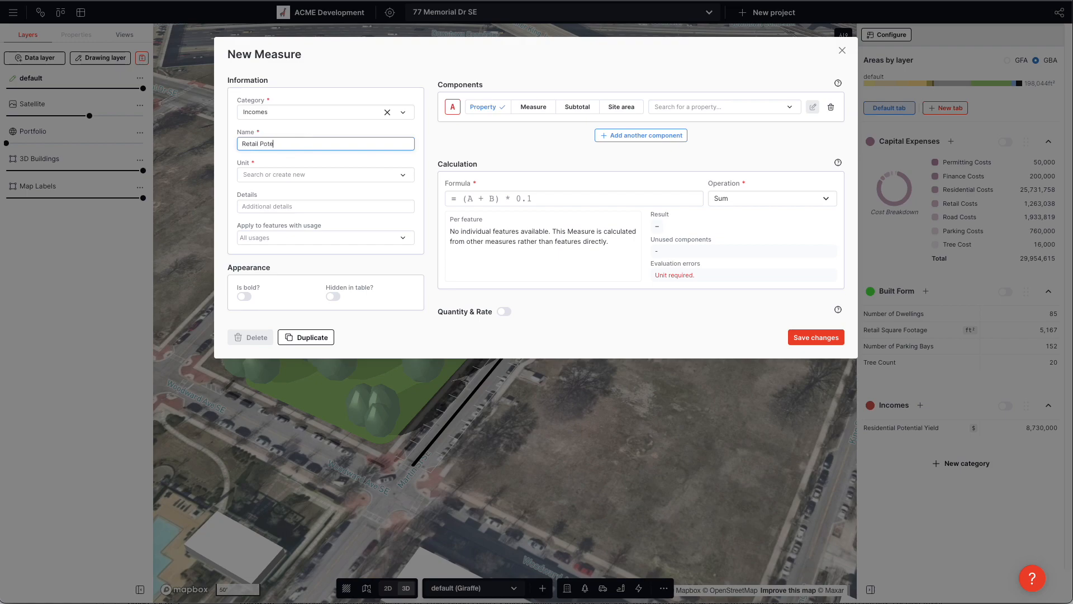
pyautogui.write('ntial Yield')
pyautogui.click(698, 107)
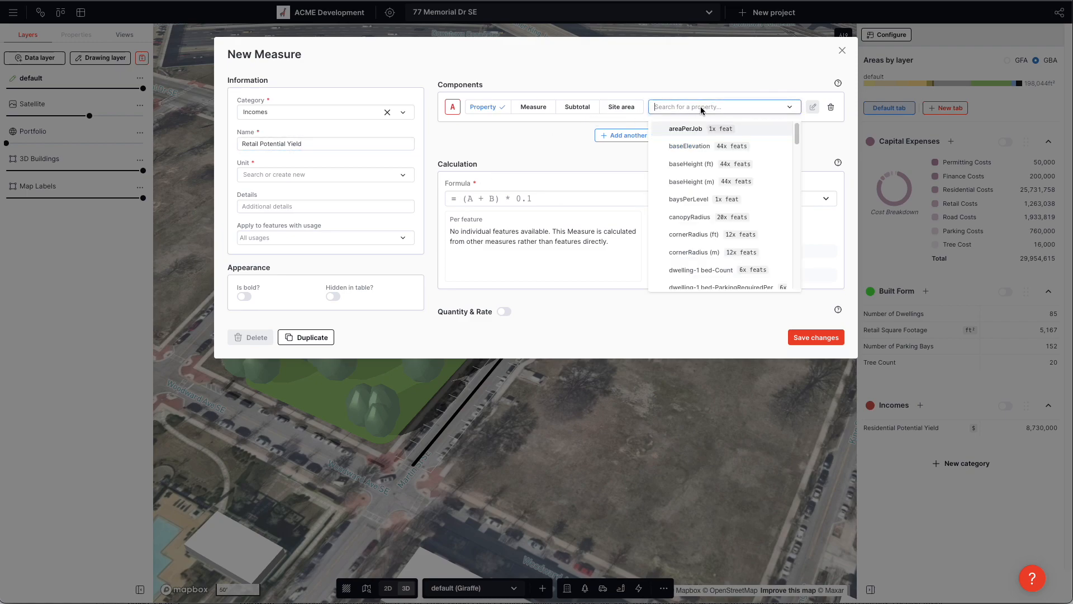
pyautogui.write('net')
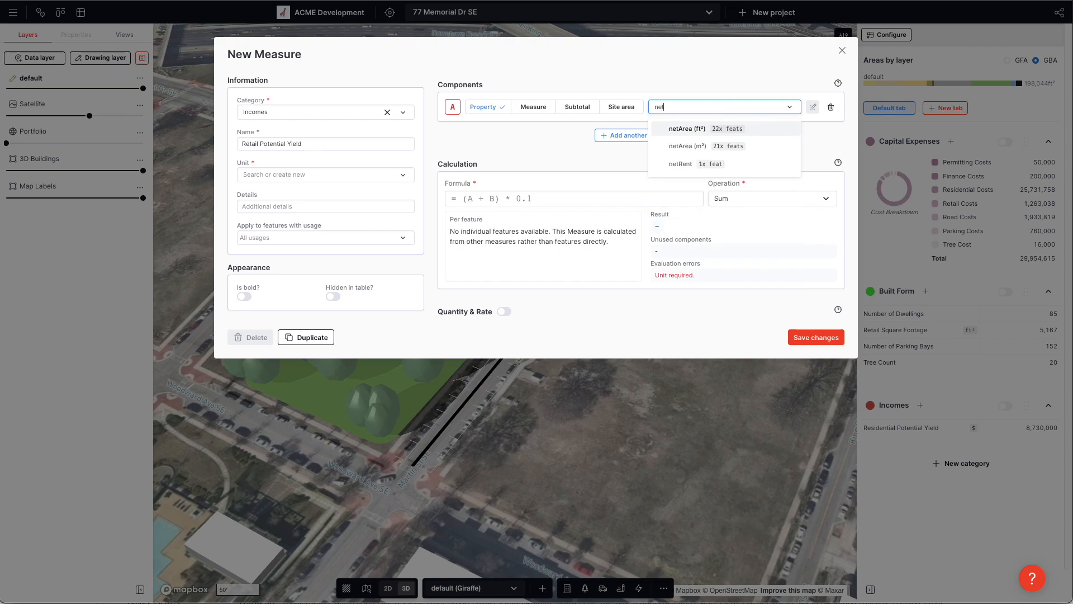
pyautogui.click(680, 128)
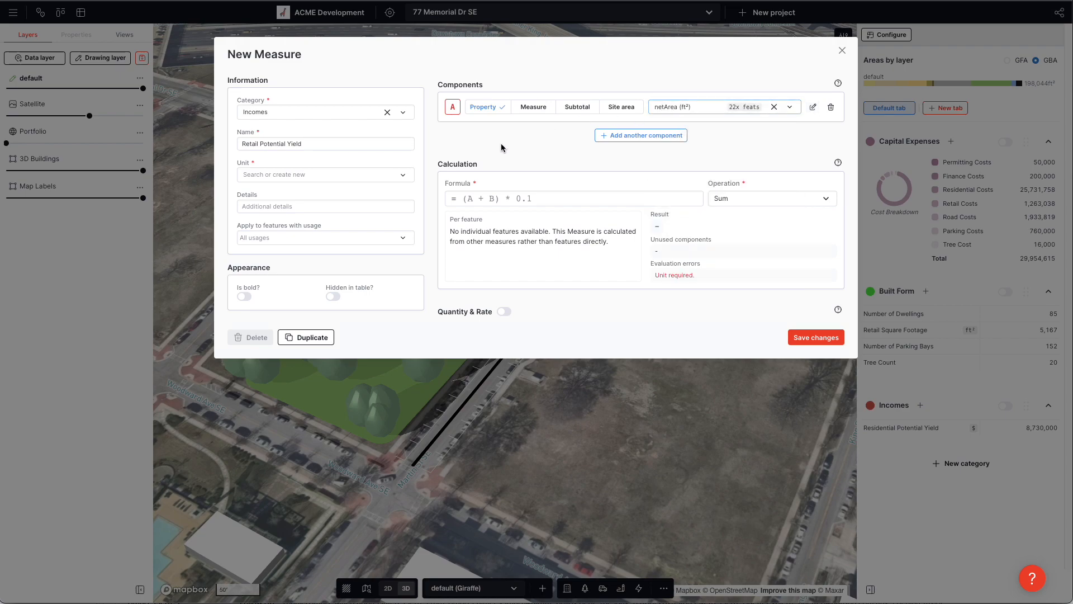
pyautogui.click(685, 135)
pyautogui.click(693, 138)
pyautogui.write('netr')
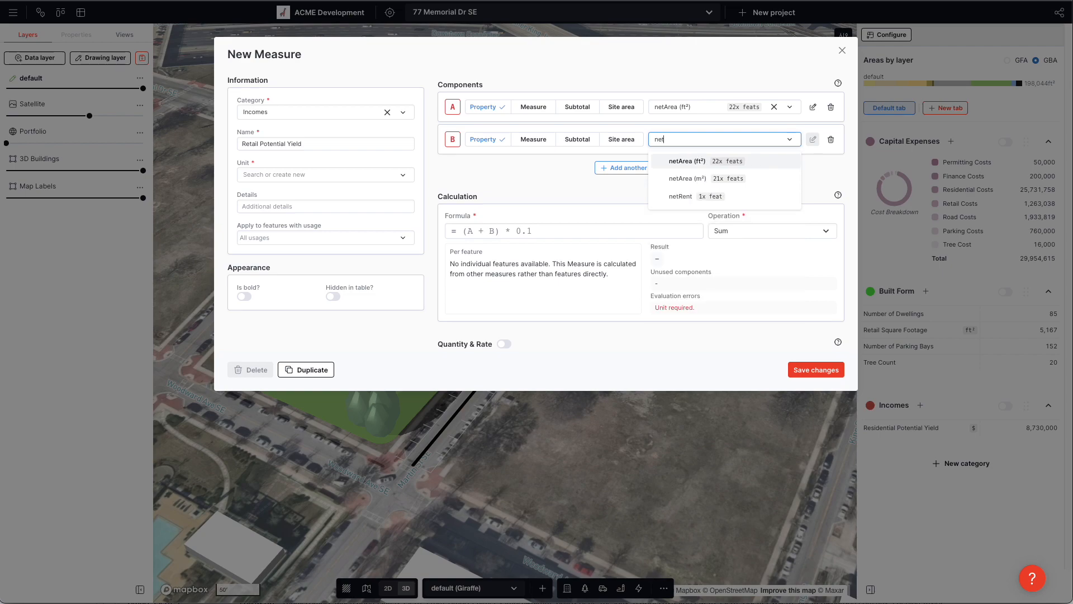
pyautogui.click(713, 161)
pyautogui.click(547, 232)
pyautogui.write('A*B')
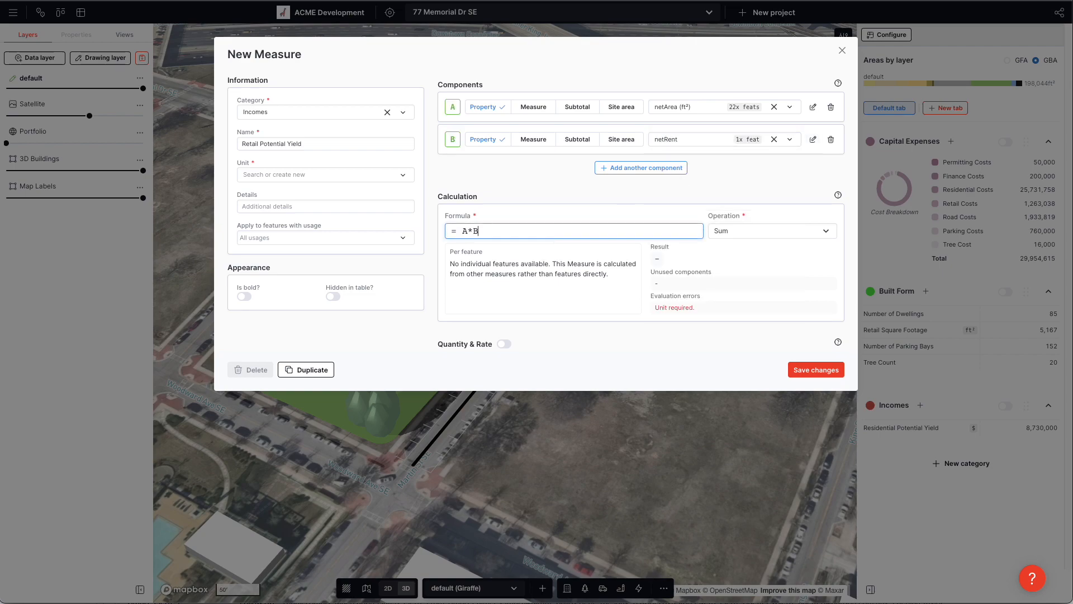
# Apply it to Retail usage in Currency and save, giving 258,349.
pyautogui.click(323, 240)
pyautogui.write('ret')
pyautogui.click(283, 274)
pyautogui.press('Escape')
pyautogui.click(369, 174)
pyautogui.click(352, 227)
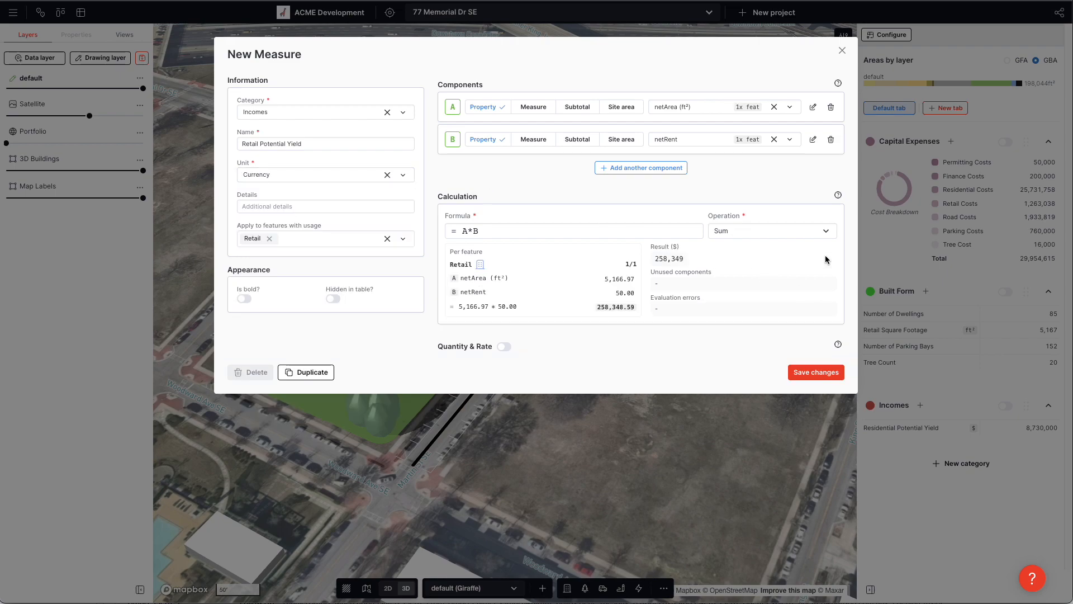
pyautogui.click(816, 371)
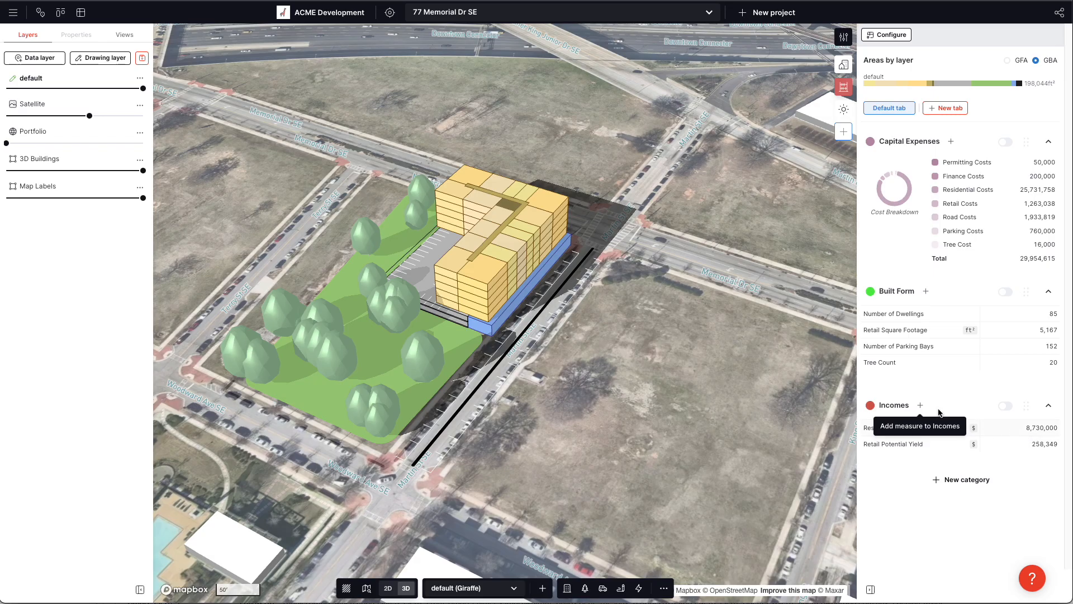
# Create a new category labelled OpEx.
pyautogui.moveTo(580, 315); pyautogui.dragTo(706, 395, button='right')
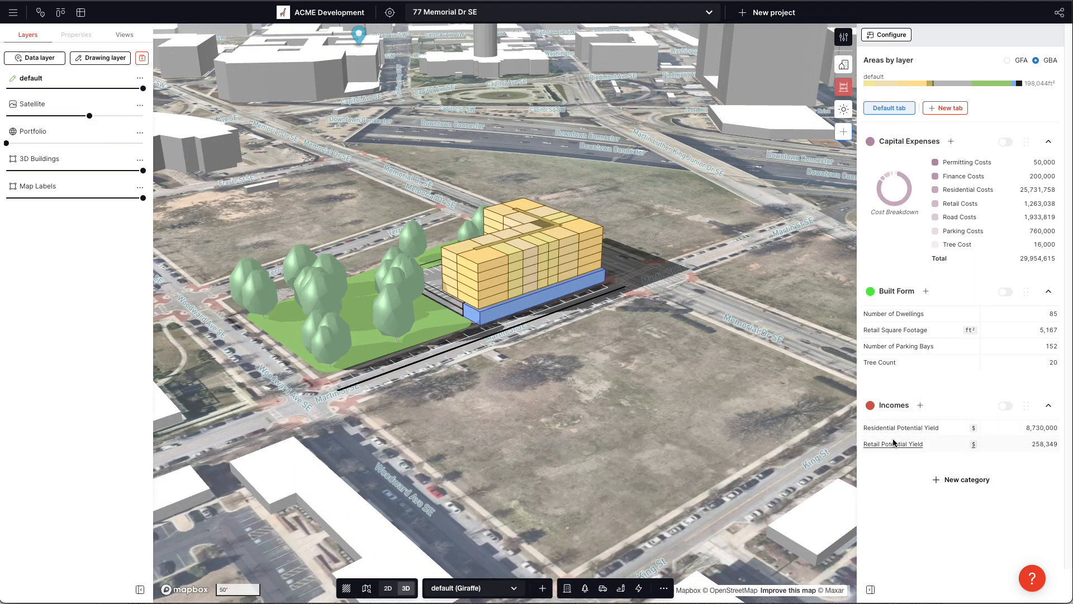
pyautogui.click(951, 482)
pyautogui.write('Op')
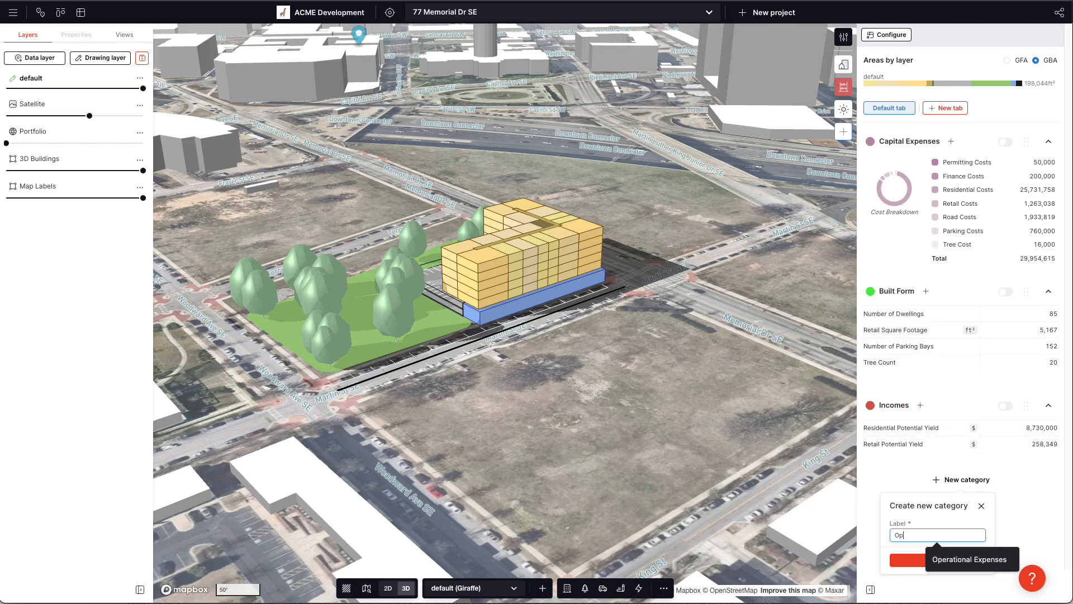
pyautogui.write('Ex')
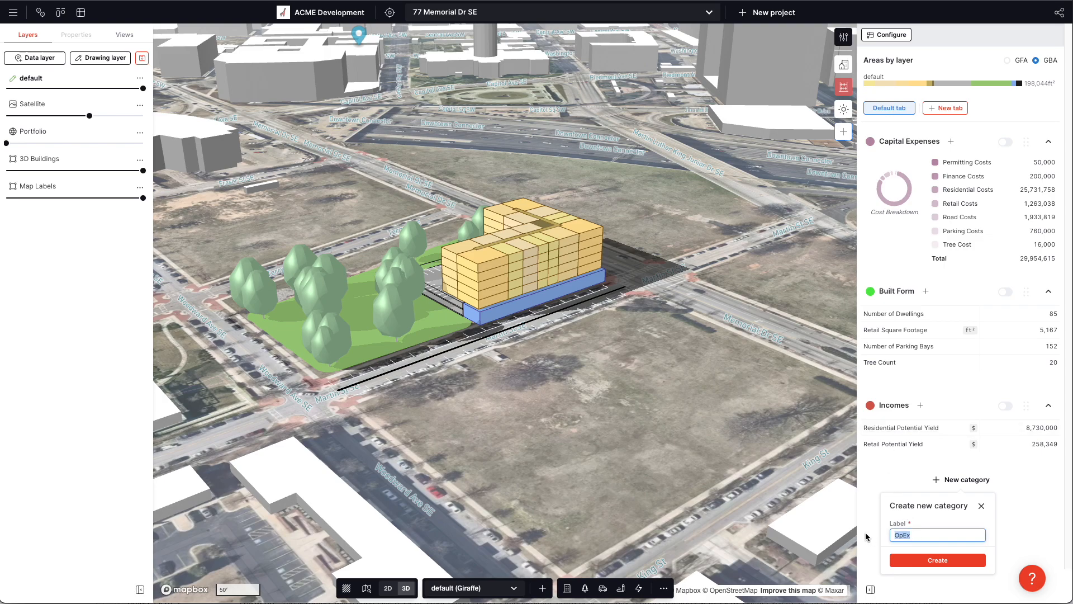
pyautogui.click(937, 560)
# Add a Staffing measure to OpEx in Currency with no components and constant formula 140000.
pyautogui.click(909, 487)
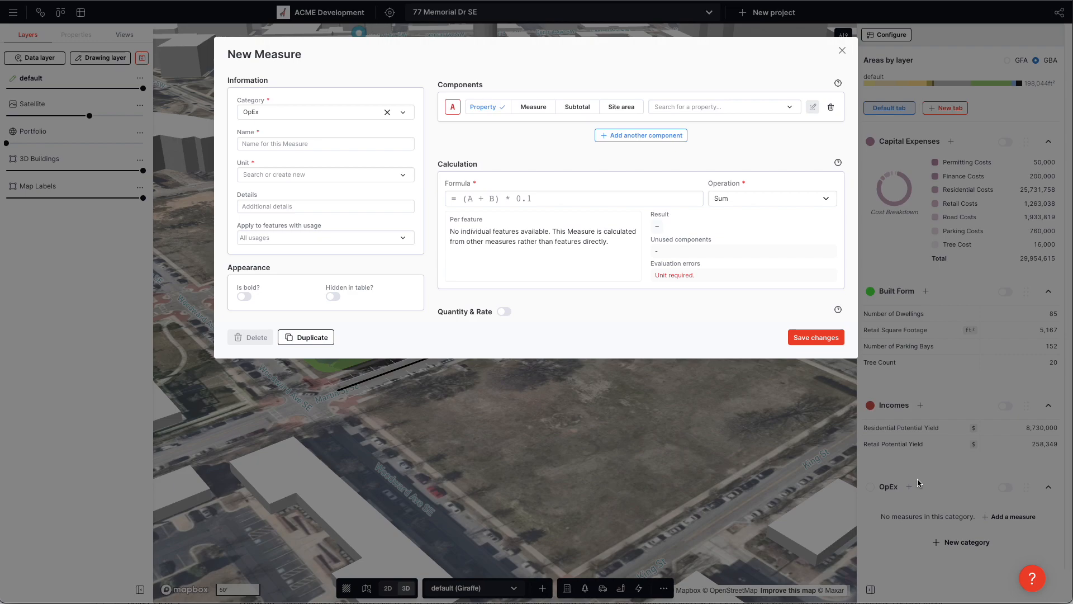
pyautogui.click(345, 141)
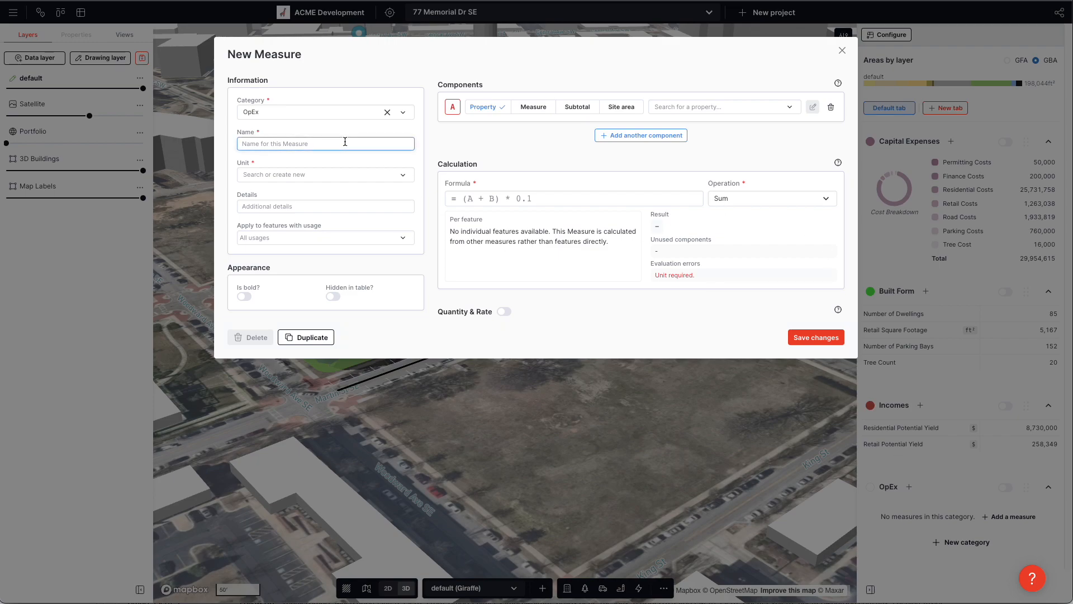
pyautogui.write('Staf')
pyautogui.click(330, 176)
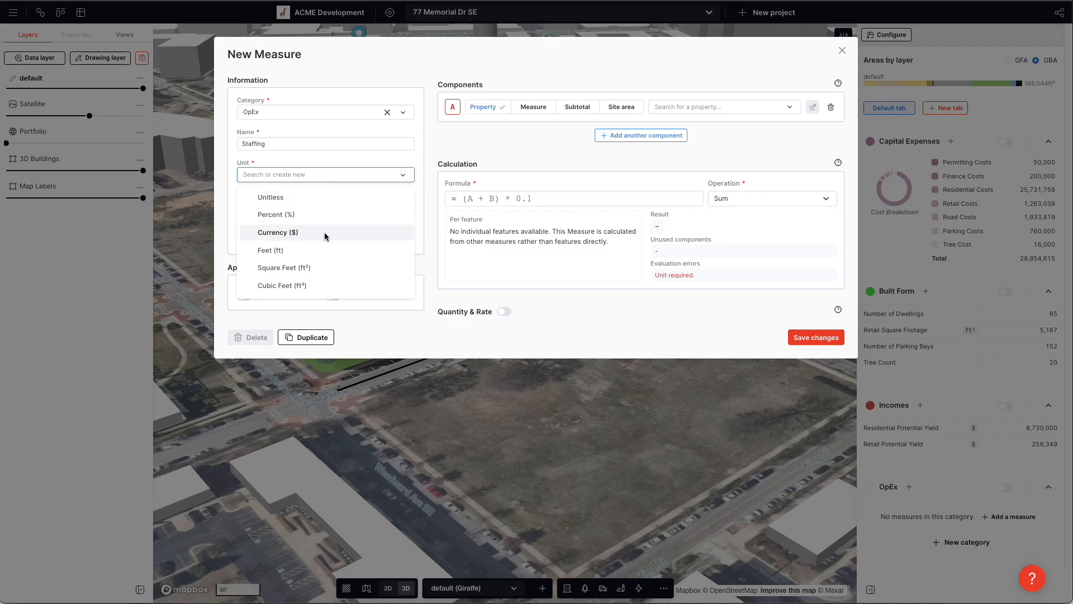
pyautogui.click(326, 236)
pyautogui.click(831, 106)
pyautogui.click(518, 184)
pyautogui.write('140000')
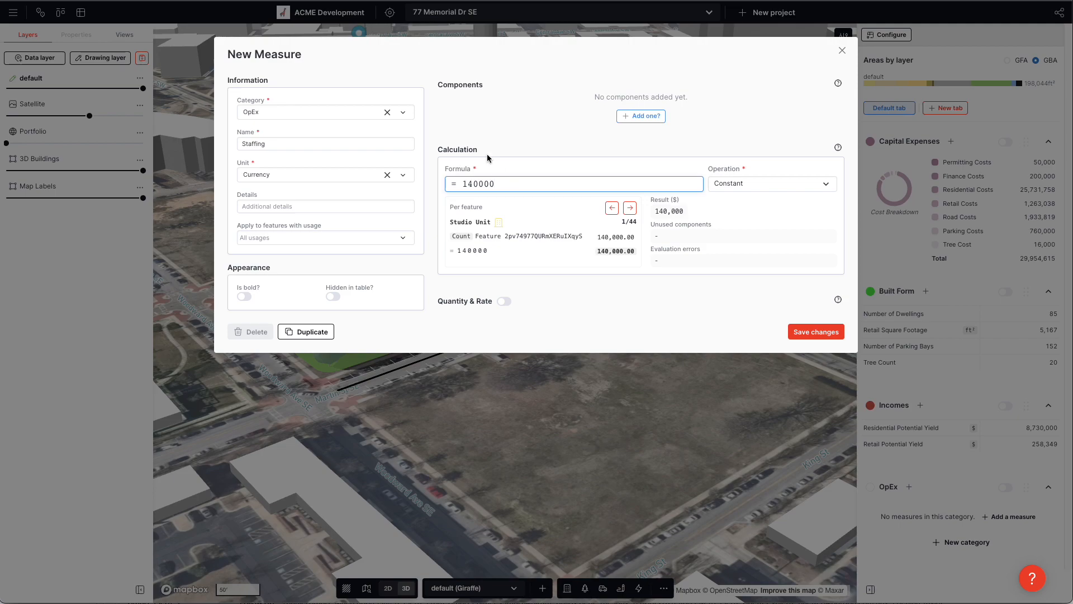
pyautogui.click(610, 148)
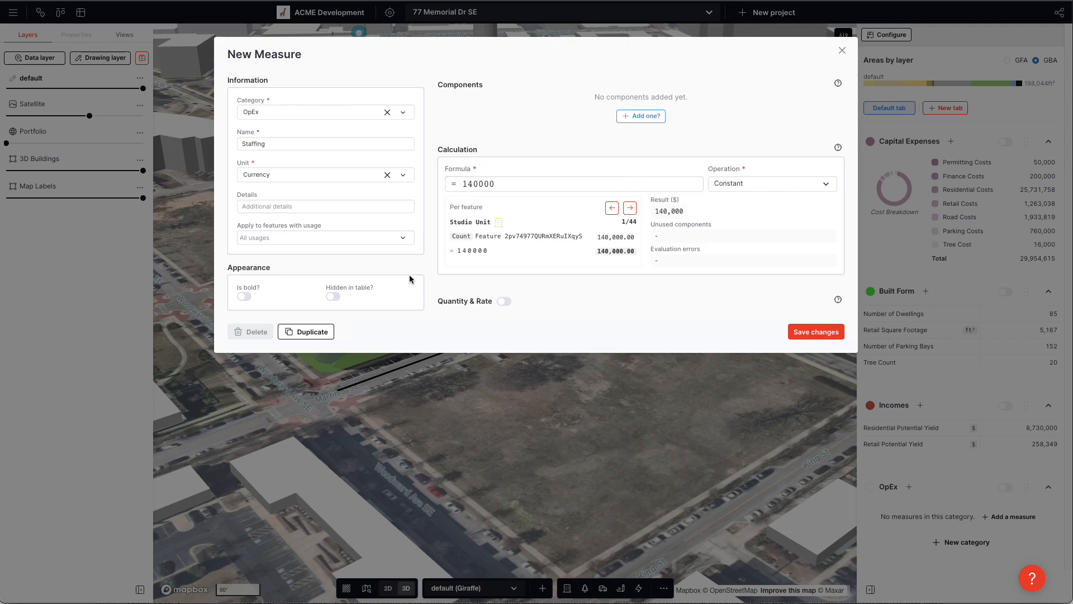
pyautogui.click(826, 332)
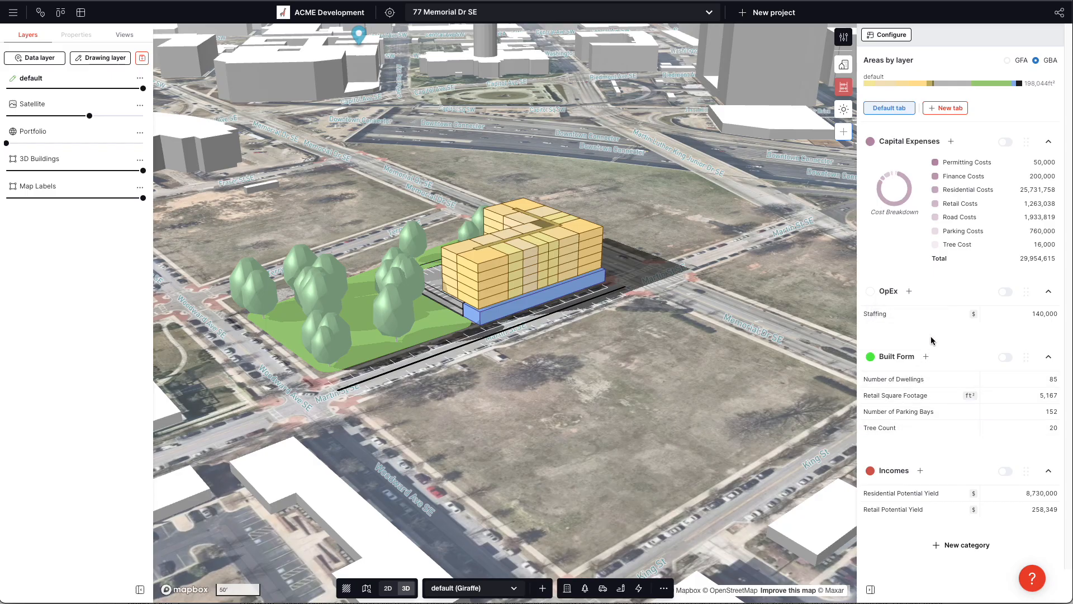
# Start an OpEx measure named Maintenance in Currency, with component A as the Capital Expenses subtotal.
pyautogui.click(909, 290)
pyautogui.click(301, 147)
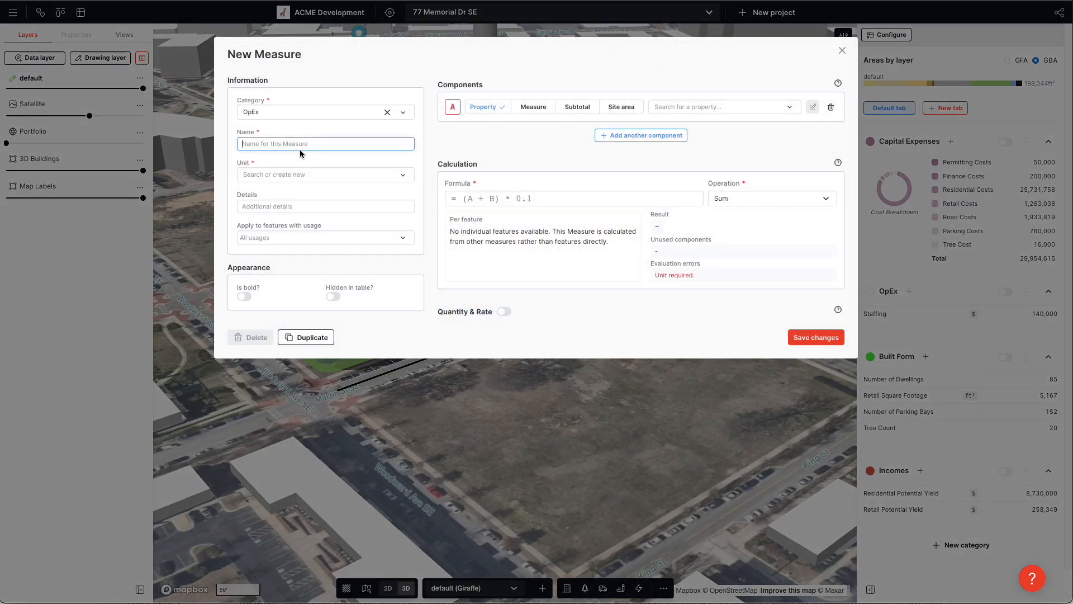
pyautogui.write('Maintenance')
pyautogui.click(256, 174)
pyautogui.click(319, 231)
pyautogui.click(529, 107)
pyautogui.click(579, 108)
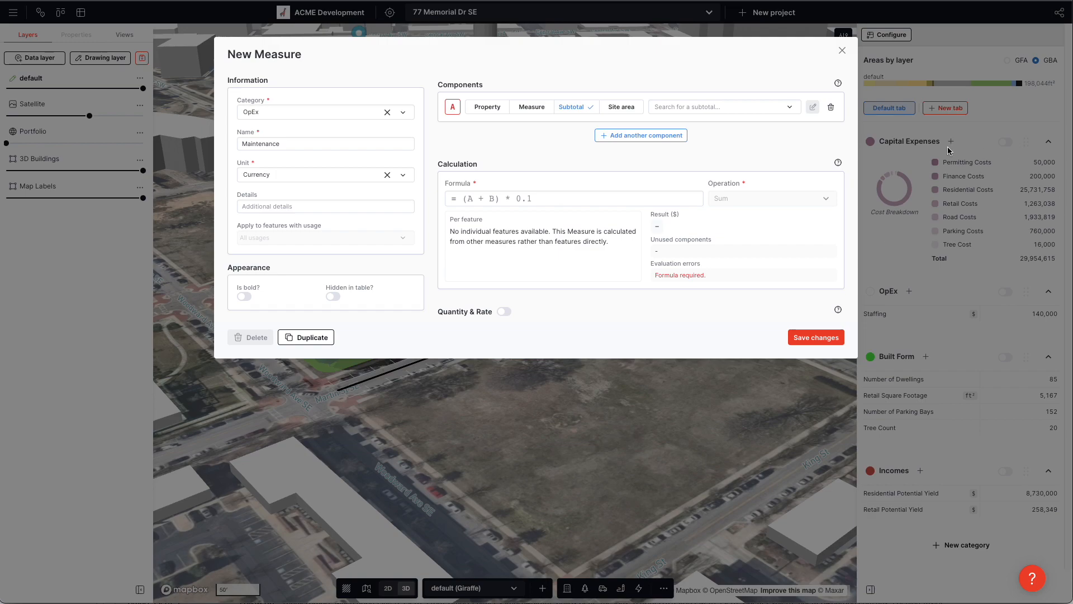
pyautogui.click(678, 112)
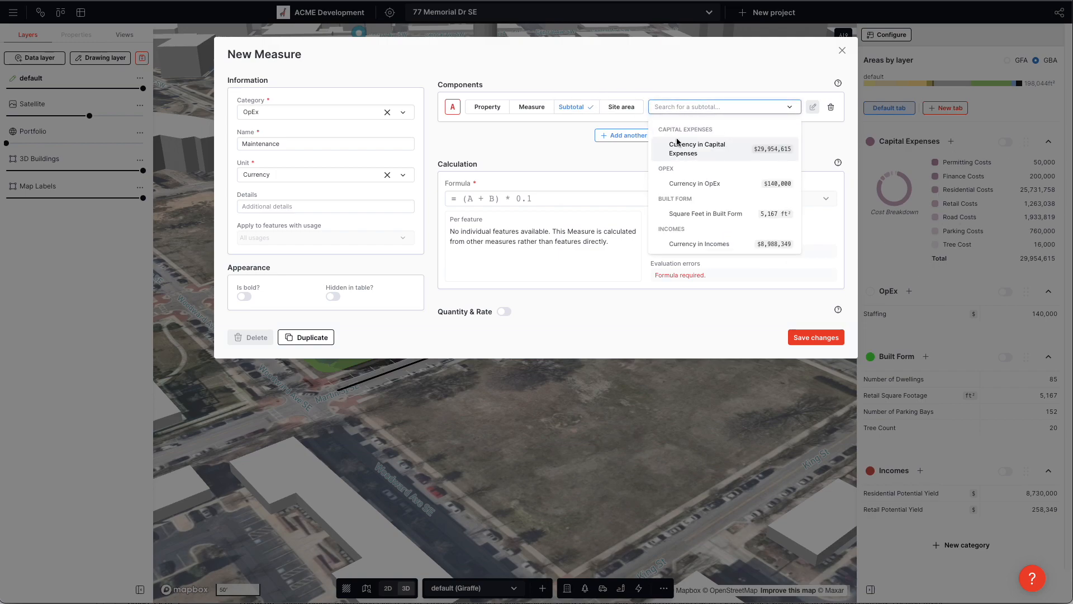
pyautogui.click(693, 149)
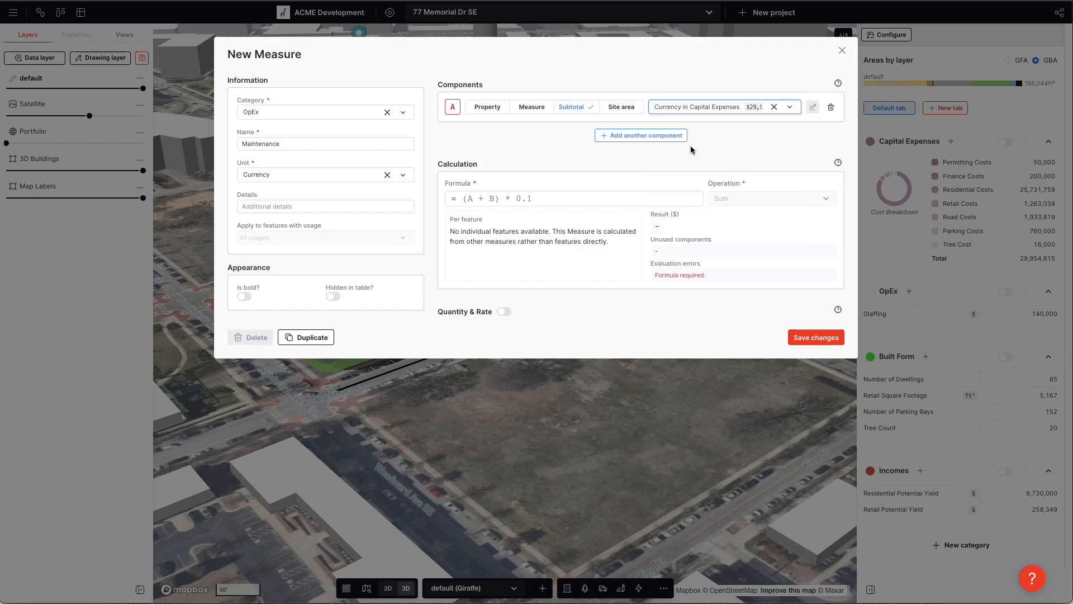
# Set the formula to A*0.015 and save Maintenance at 449,319, then begin another OpEx measure.
pyautogui.click(537, 199)
pyautogui.write('A*0.05')
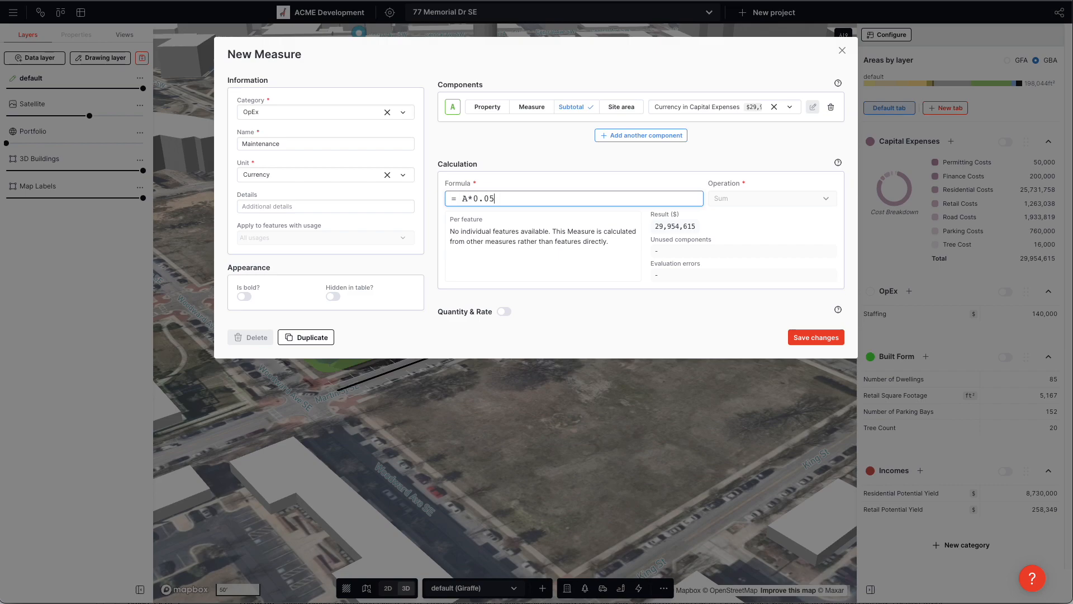
pyautogui.click(512, 138)
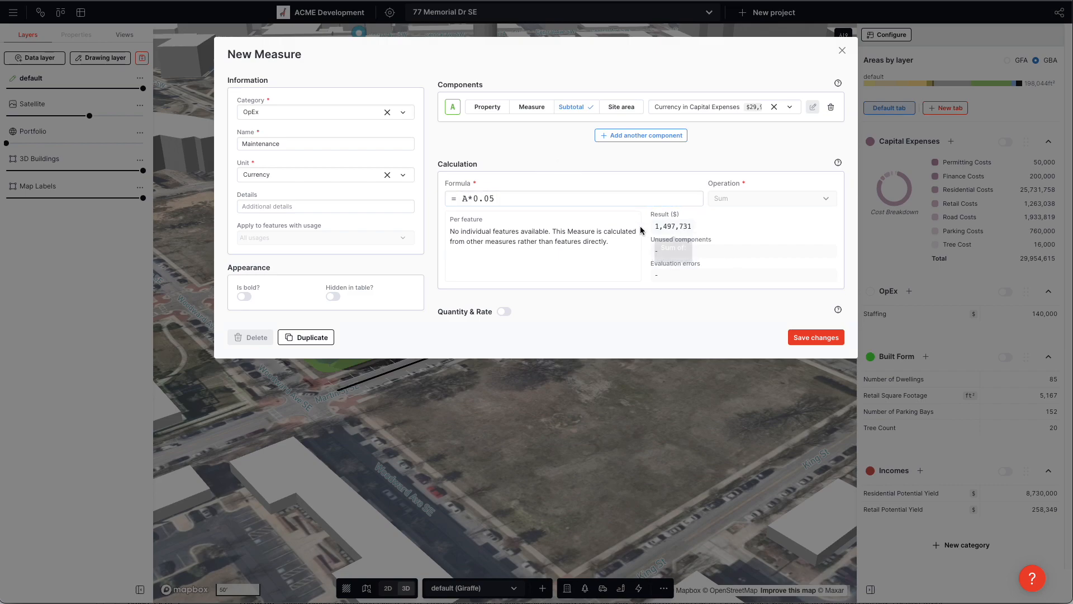
pyautogui.click(487, 199)
pyautogui.write('1')
pyautogui.click(425, 246)
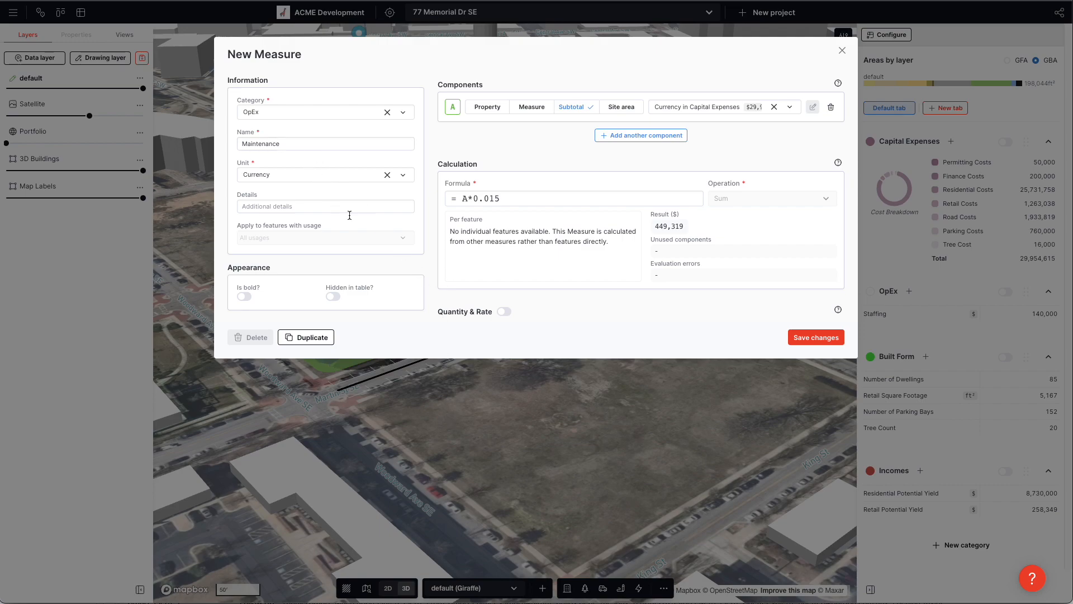
pyautogui.click(815, 338)
pyautogui.scroll(-1, 949, 500)
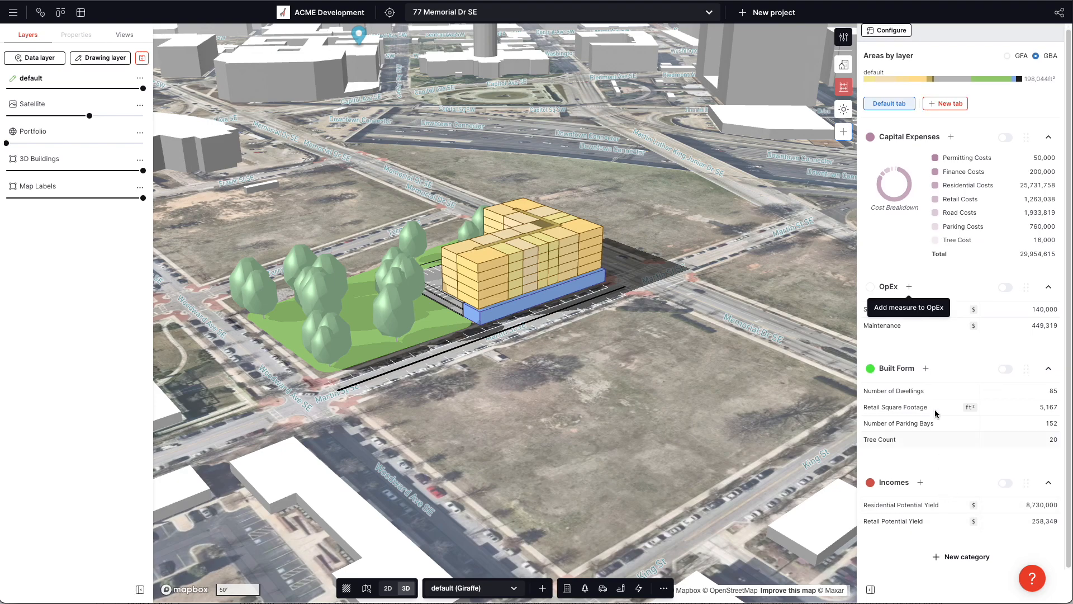
pyautogui.click(911, 287)
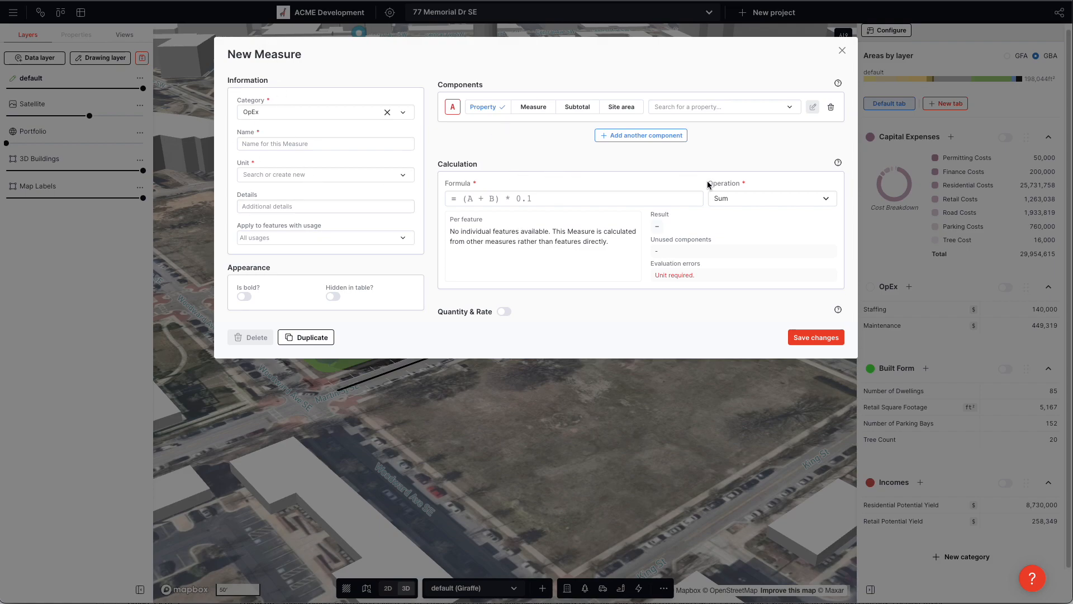
# Discard the unfinished OpEx measure and create an empty analytics category named Results.
pyautogui.press('Escape')
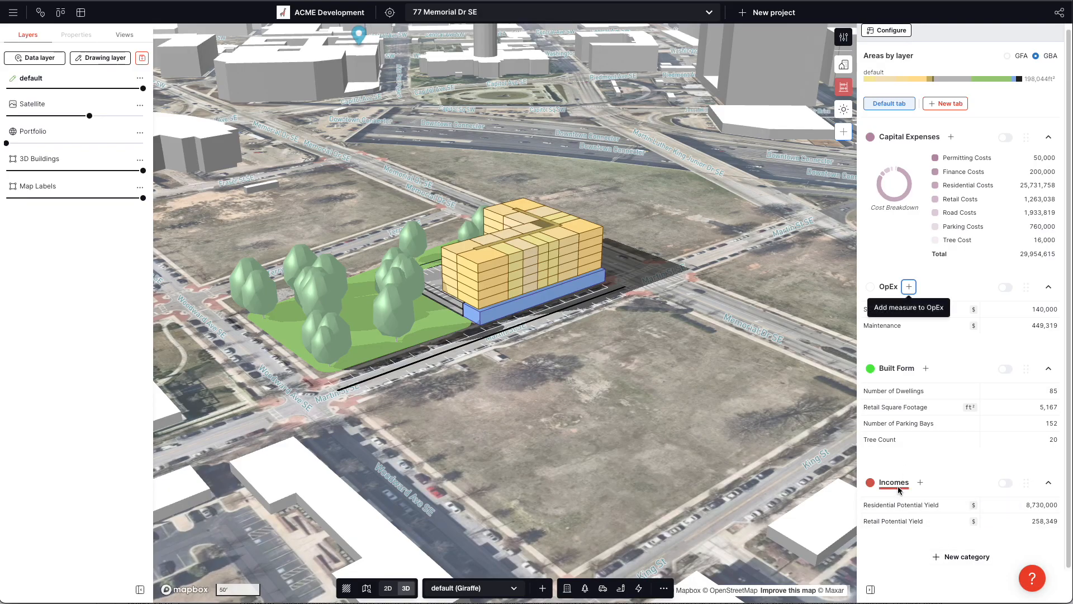
pyautogui.click(962, 556)
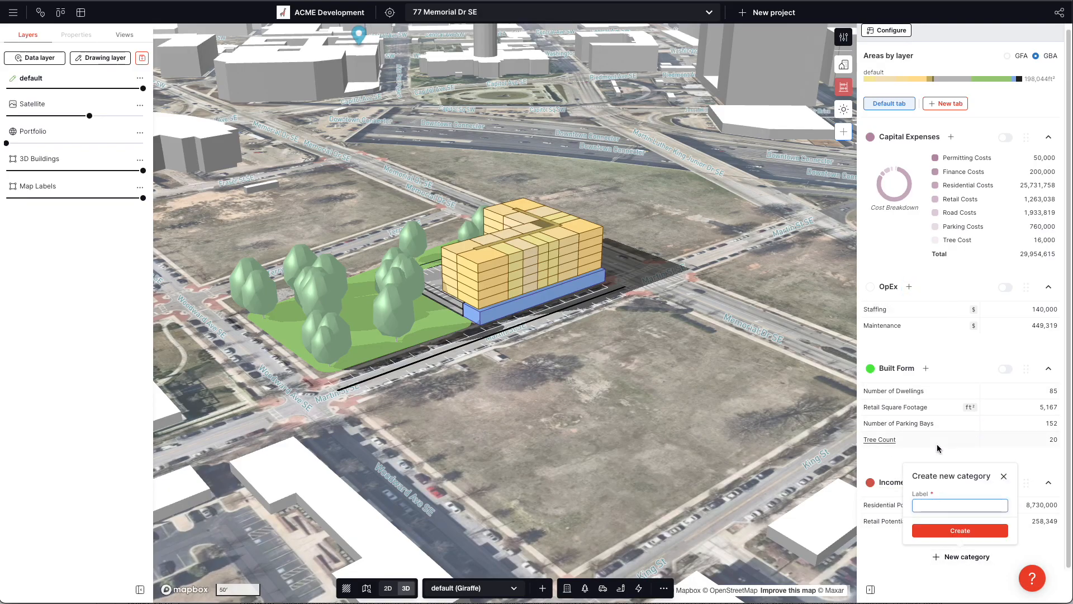
pyautogui.write('Results')
pyautogui.click(970, 530)
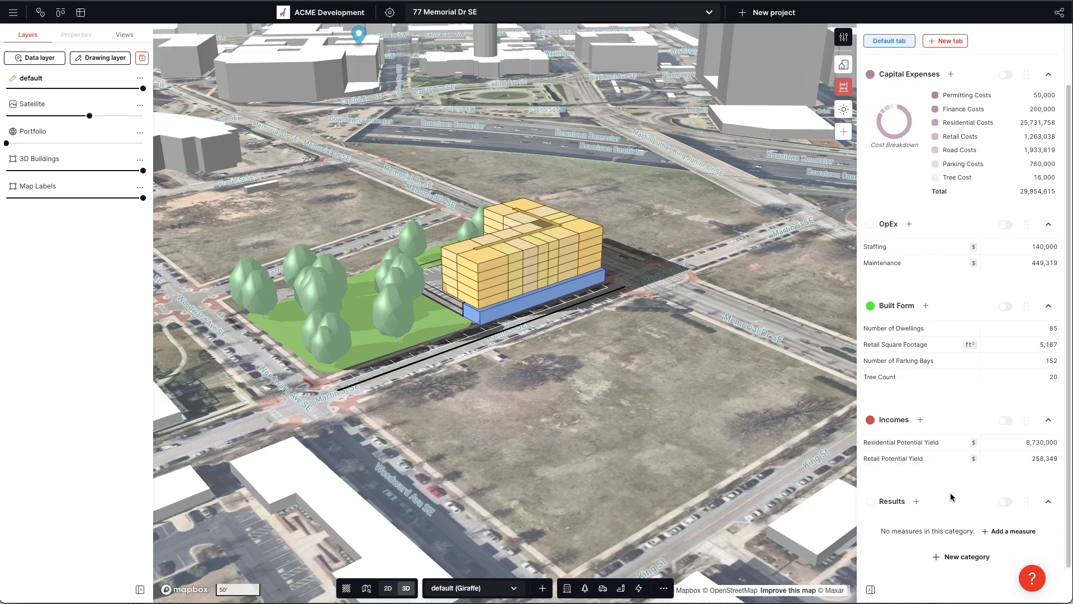
# Add a measure named NOI to Results with Currency as its unit.
pyautogui.click(1013, 531)
pyautogui.click(310, 138)
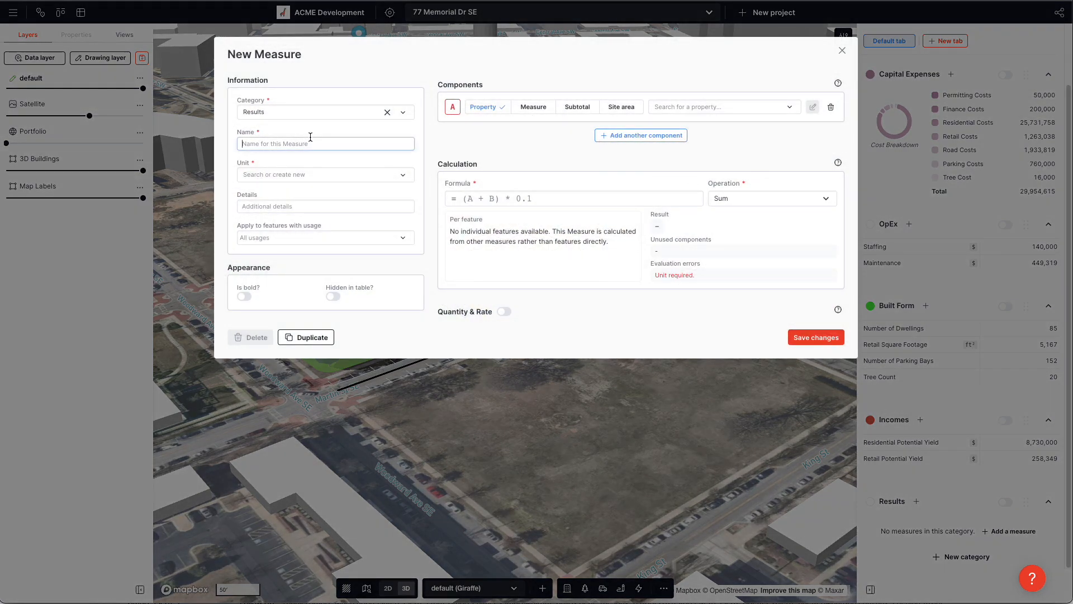
pyautogui.write('NOI')
pyautogui.press('Tab')
pyautogui.click(341, 175)
pyautogui.click(311, 225)
# Set NOI's component A to the Currency in Incomes subtotal.
pyautogui.click(528, 116)
pyautogui.click(536, 107)
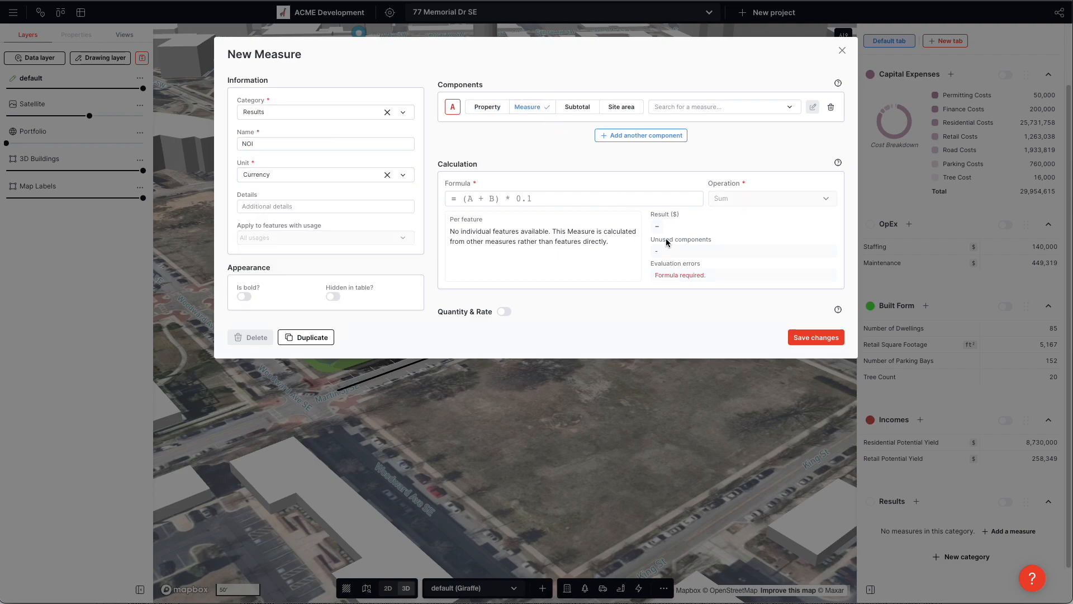
pyautogui.click(574, 109)
pyautogui.click(711, 106)
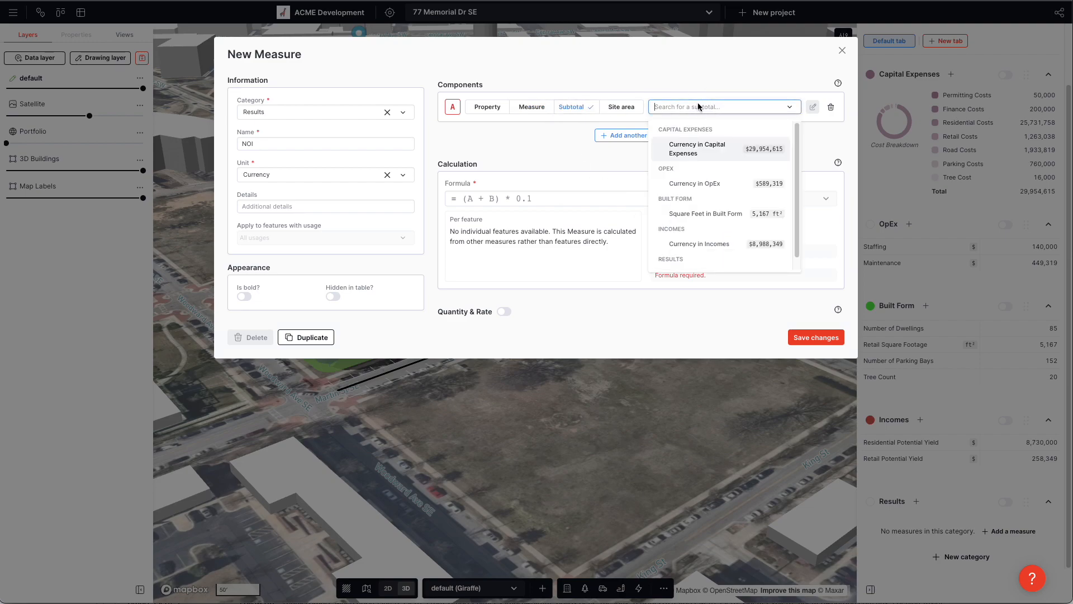
pyautogui.click(540, 125)
pyautogui.click(547, 110)
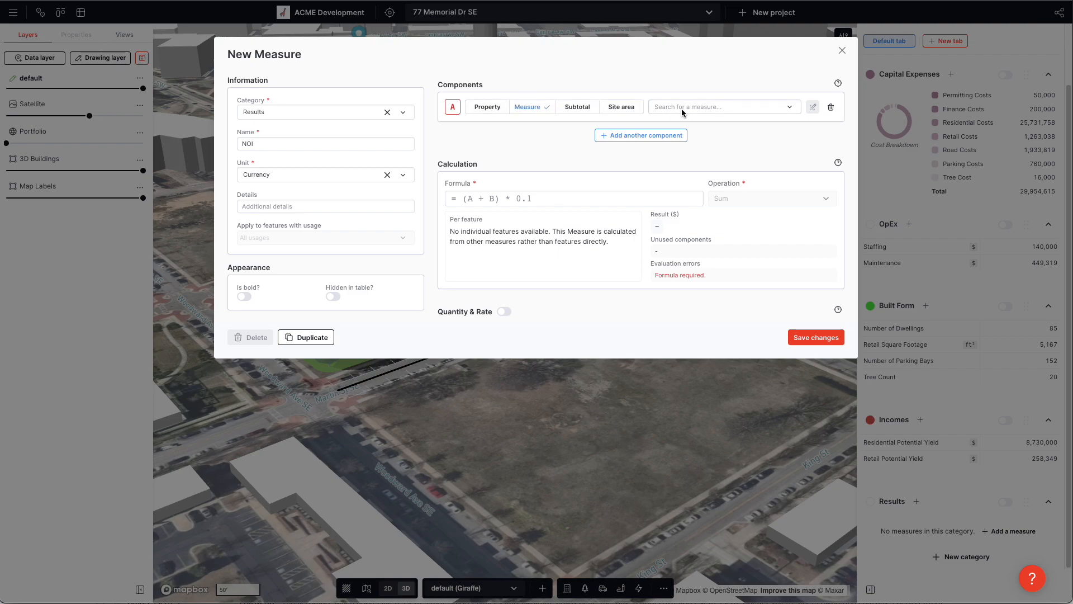
pyautogui.click(682, 111)
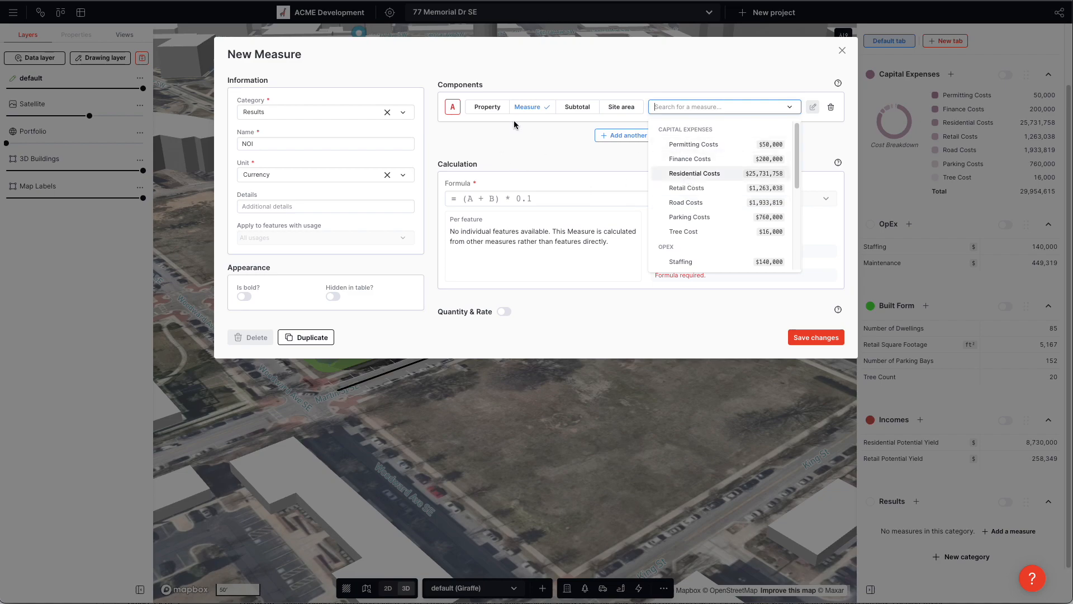
pyautogui.click(575, 107)
pyautogui.click(674, 105)
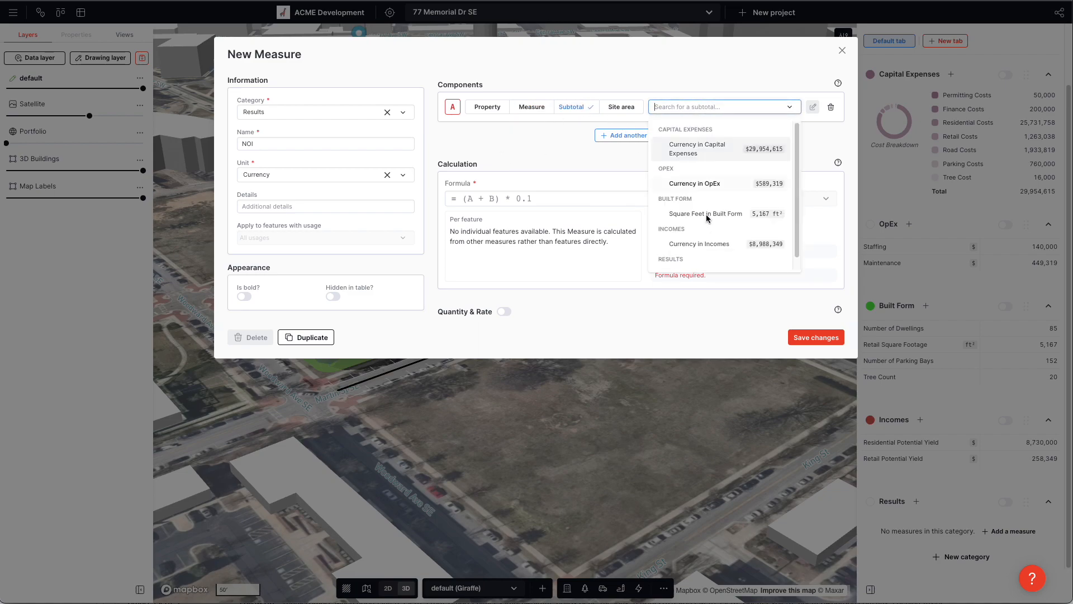
pyautogui.click(711, 248)
# Enter formula A*0.95-B with B as the Currency in OpEx subtotal, and save NOI at 8,398,931.
pyautogui.click(505, 199)
pyautogui.write('A')
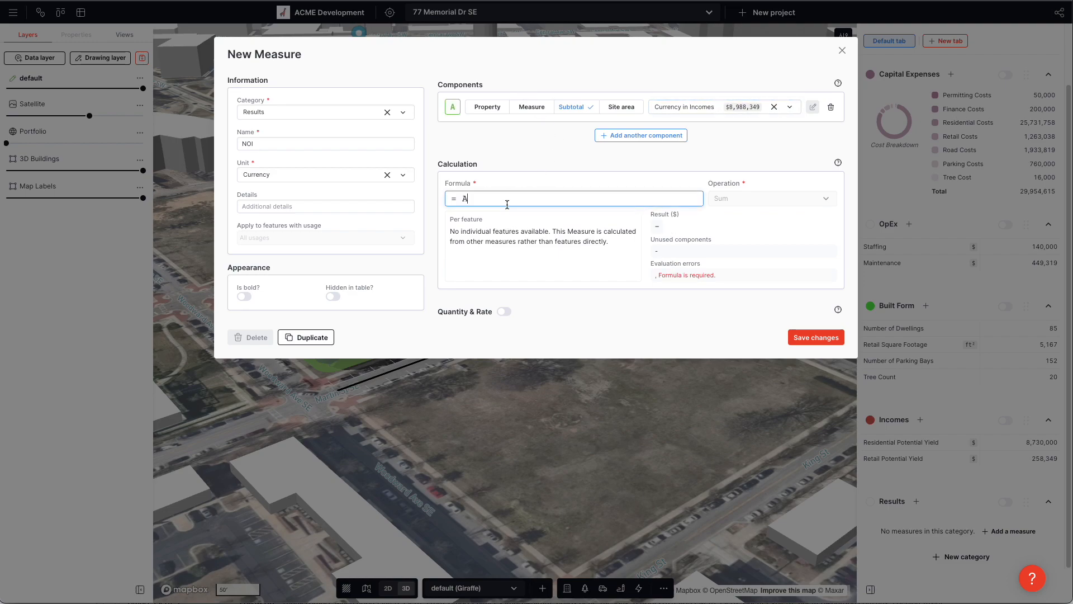
pyautogui.write('*0.95')
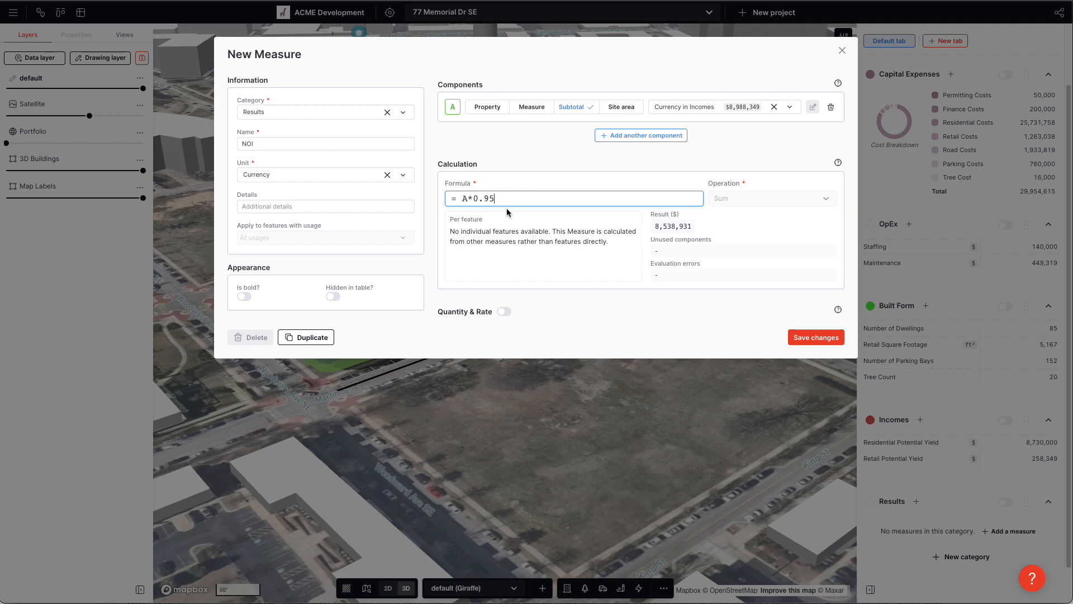
pyautogui.write('-B')
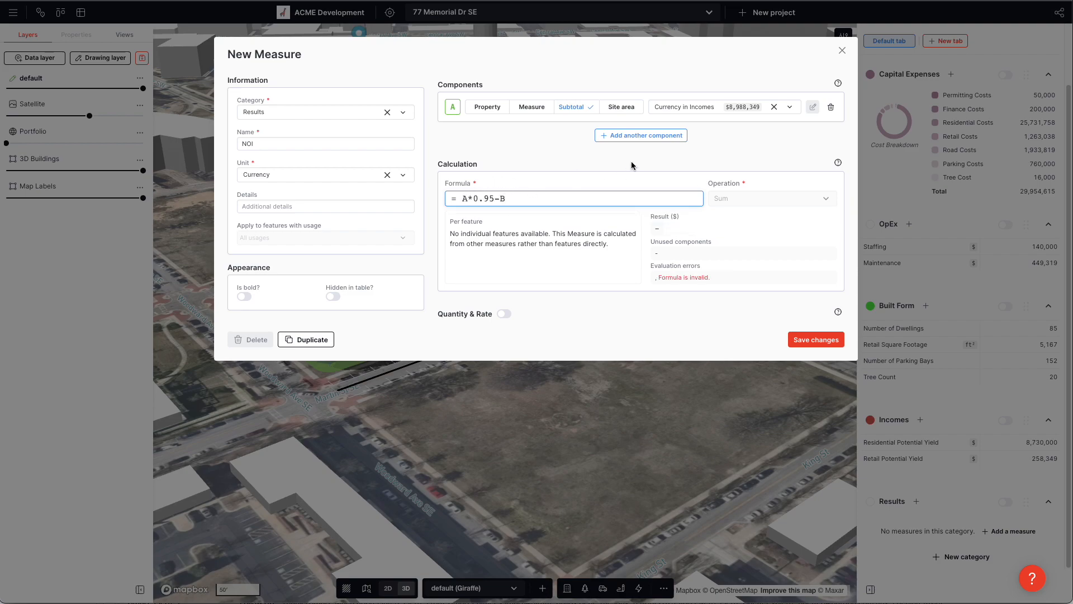
pyautogui.click(680, 135)
pyautogui.click(689, 139)
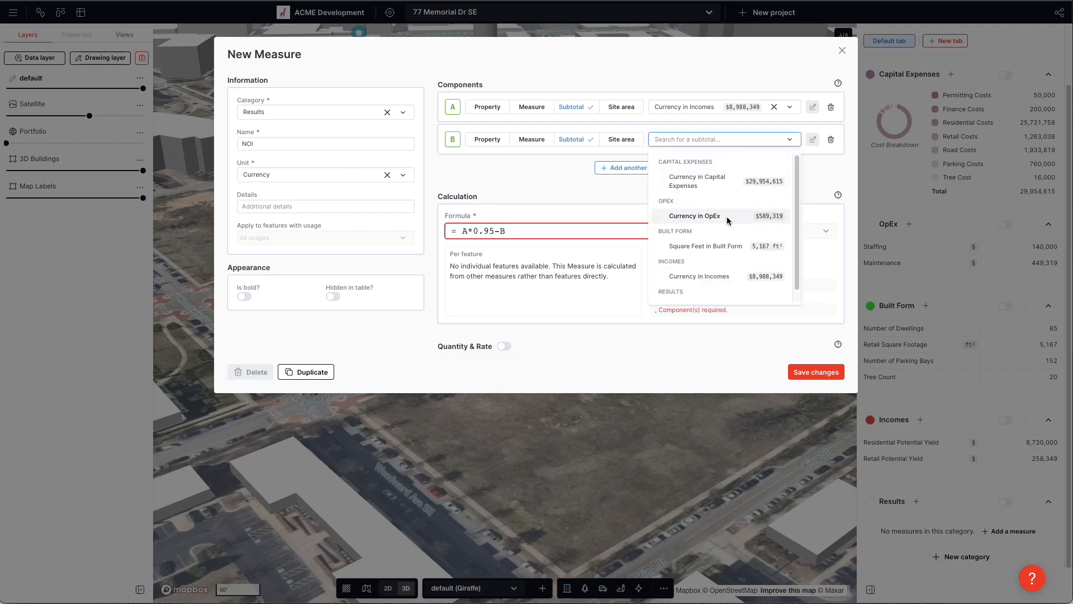
pyautogui.click(726, 216)
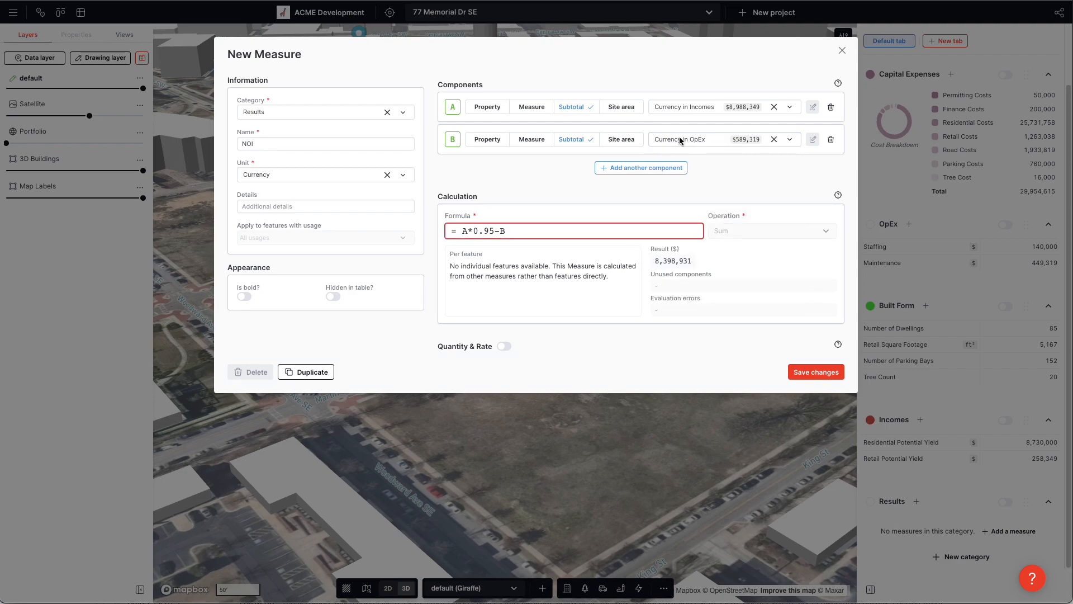
pyautogui.click(551, 233)
pyautogui.click(641, 214)
pyautogui.moveTo(654, 261); pyautogui.dragTo(699, 266)
pyautogui.click(740, 288)
pyautogui.click(830, 376)
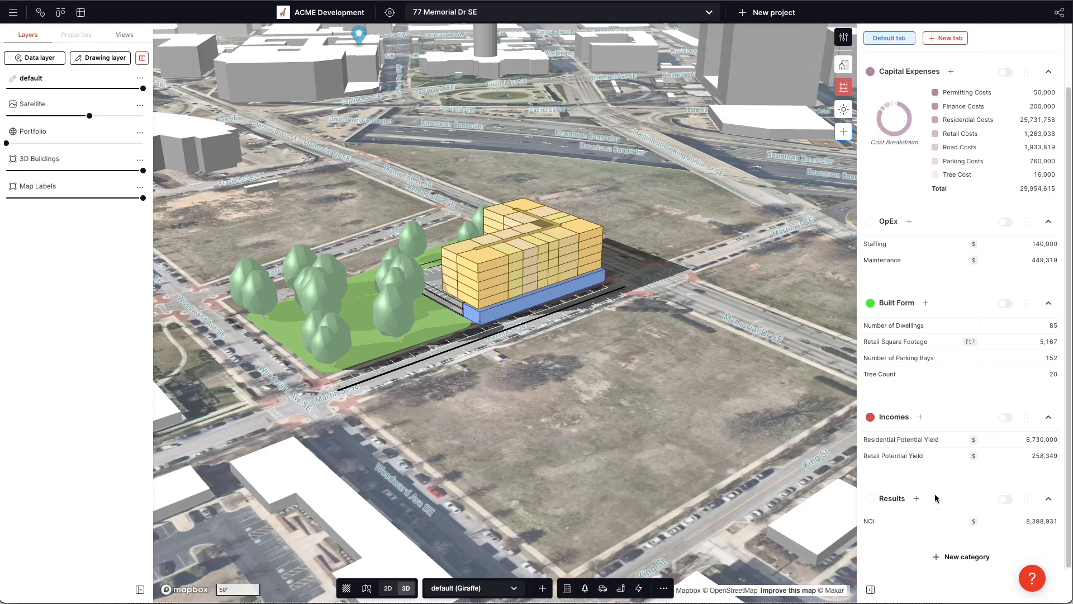
# Start a Return on Costs measure in Results with Currency as its unit.
pyautogui.click(916, 499)
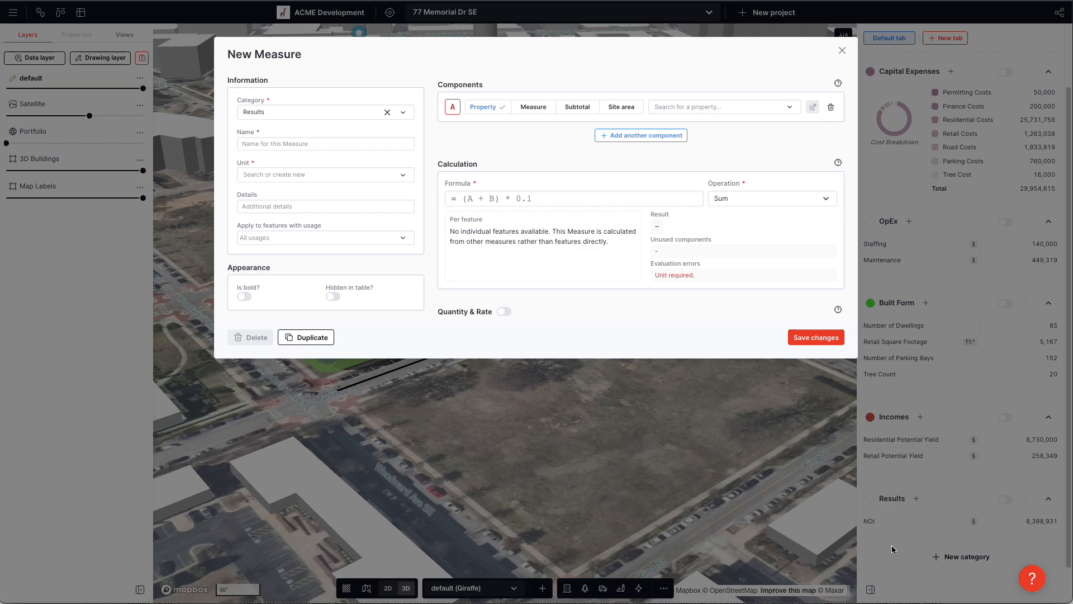
pyautogui.click(287, 143)
pyautogui.write('Return on Costs')
pyautogui.click(303, 175)
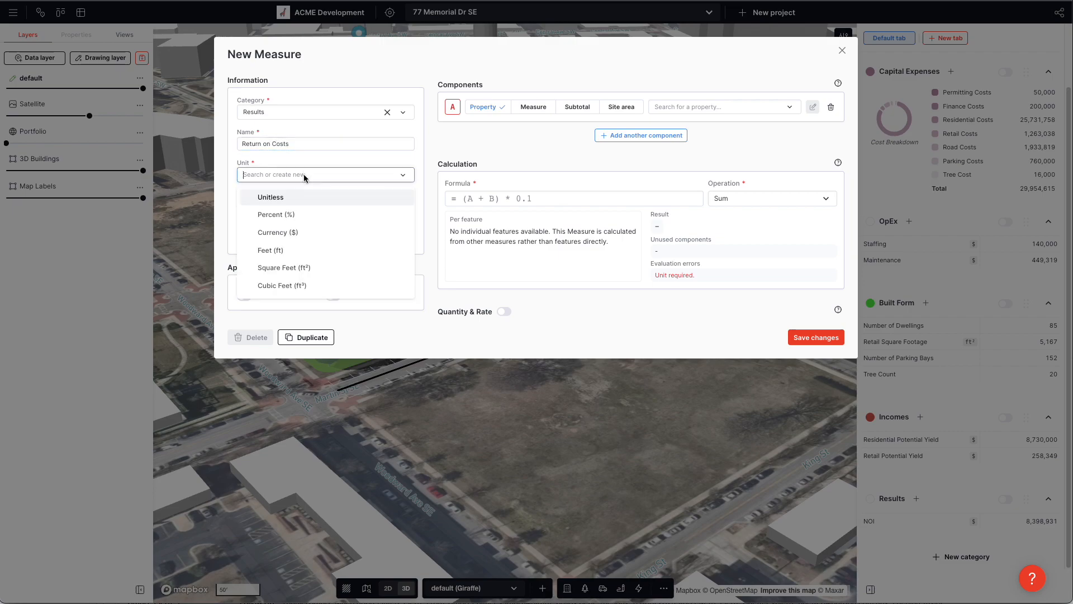
pyautogui.click(300, 233)
# Use NOI as component A and the Currency in Capital Expenses subtotal as component B.
pyautogui.click(528, 106)
pyautogui.click(678, 108)
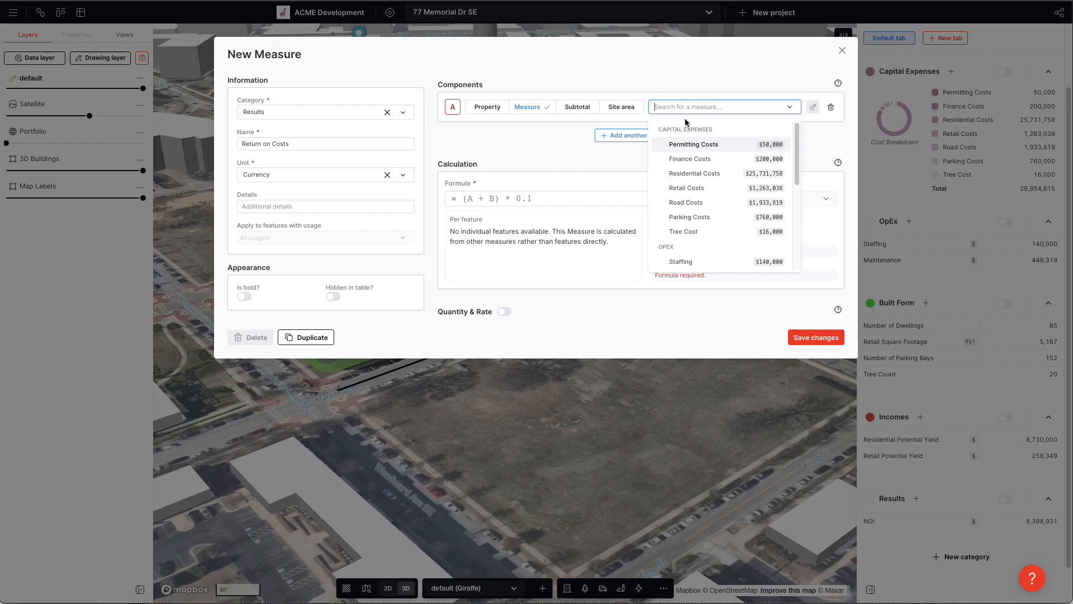
pyautogui.write('NOI')
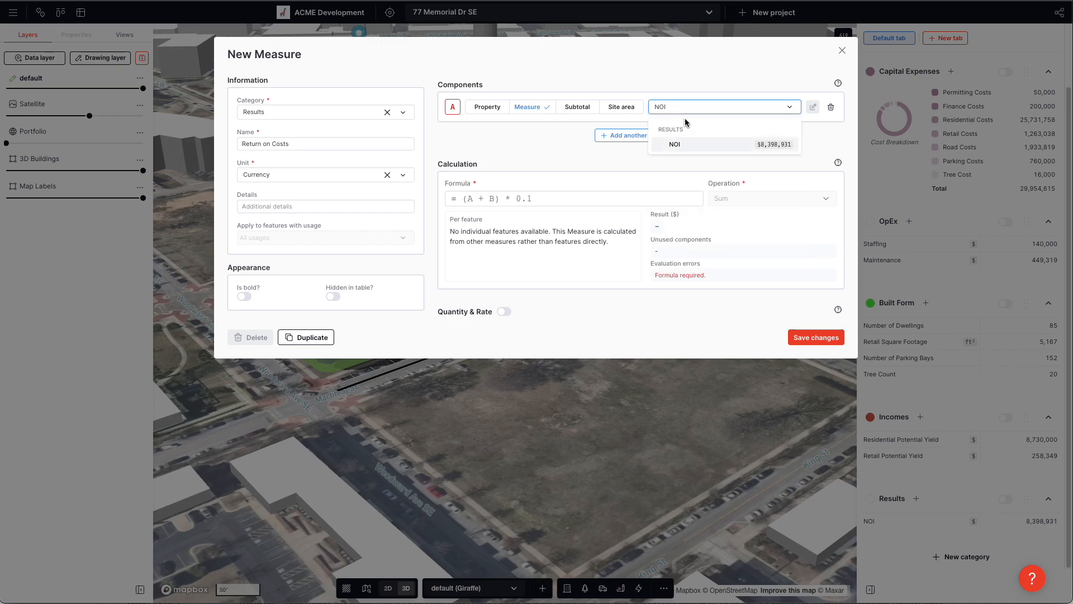
pyautogui.click(702, 147)
pyautogui.click(615, 199)
pyautogui.write('A/B')
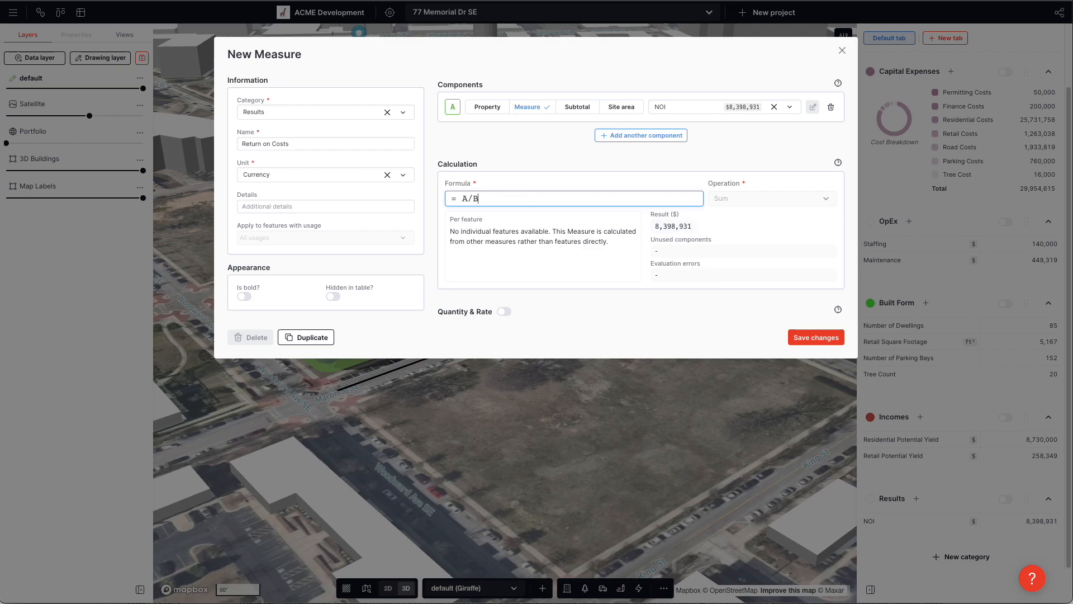
pyautogui.click(651, 135)
pyautogui.click(578, 139)
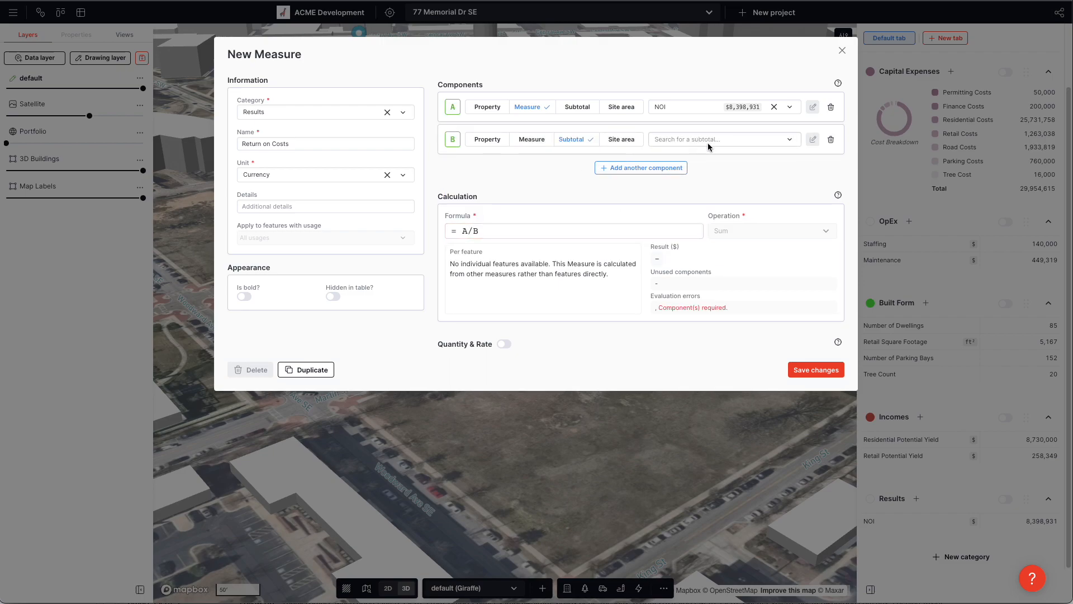
pyautogui.click(708, 145)
pyautogui.click(709, 178)
# Append *100 to the formula, switch the unit to Percent, and save Return on Costs.
pyautogui.click(499, 231)
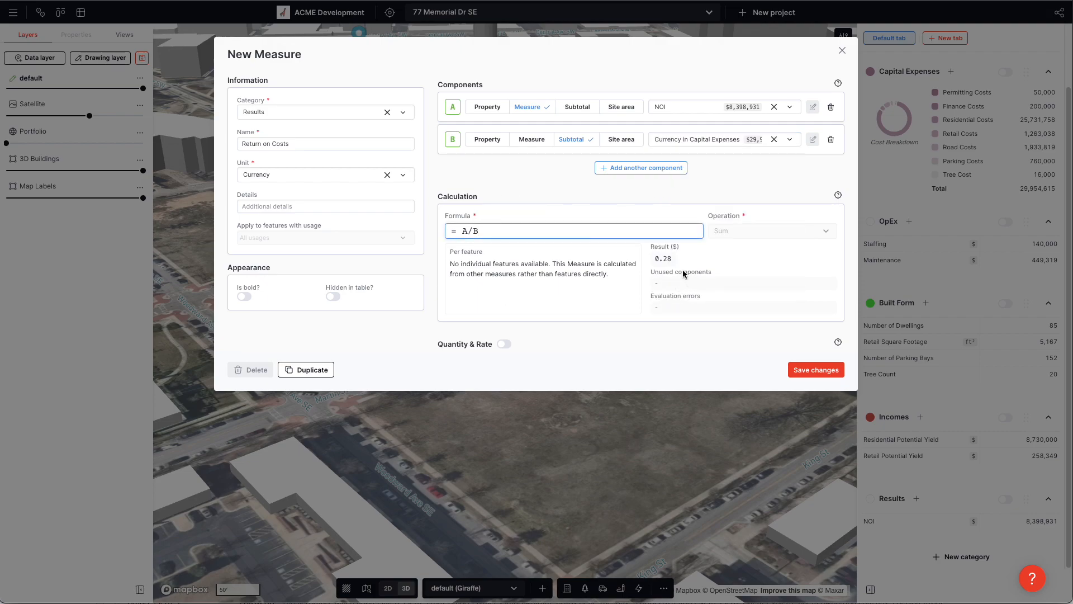
pyautogui.write('*100')
pyautogui.click(282, 171)
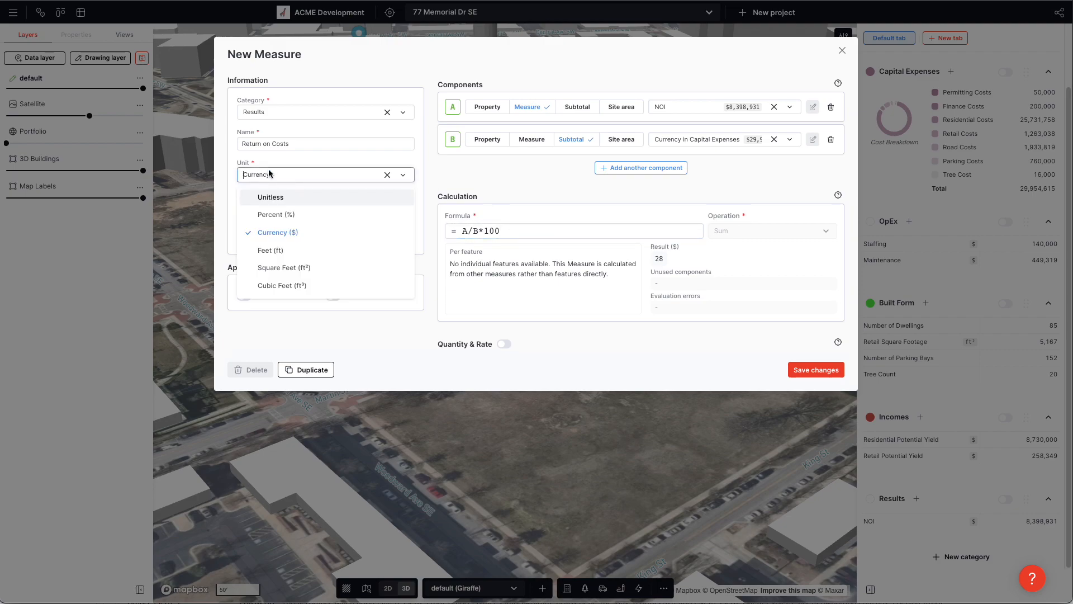
pyautogui.click(300, 216)
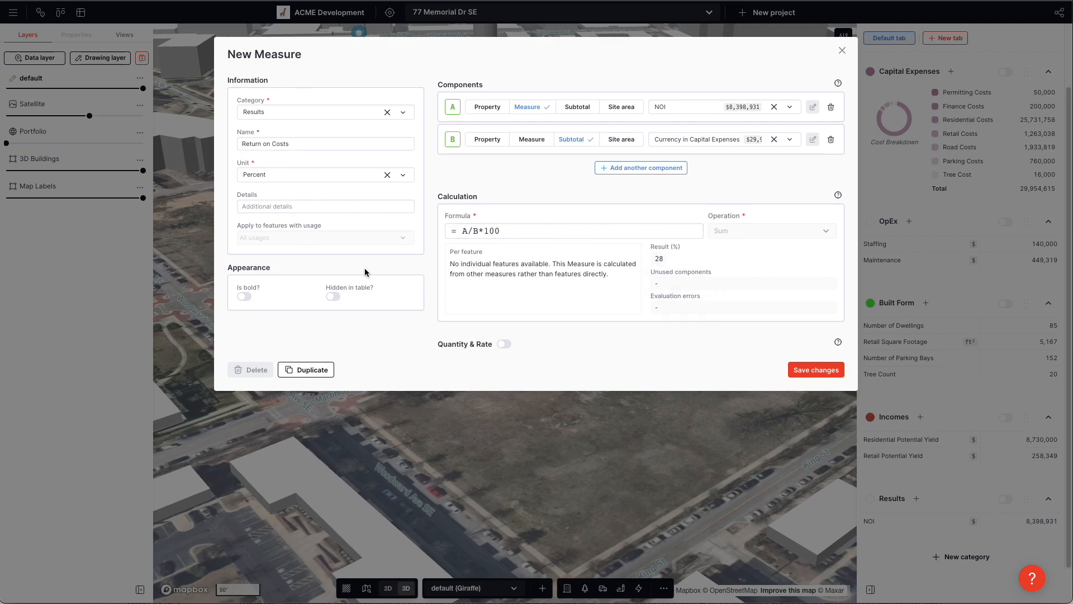
pyautogui.click(834, 371)
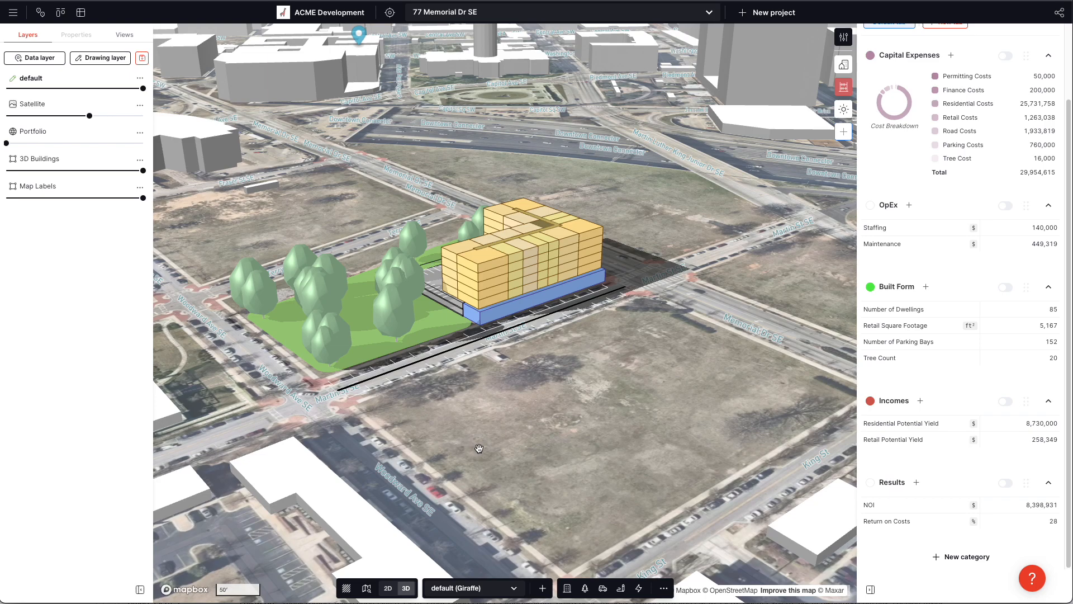
# Scroll the analytics to check Results, then tilt the map toward a top-down view.
pyautogui.scroll(3, 479, 449)
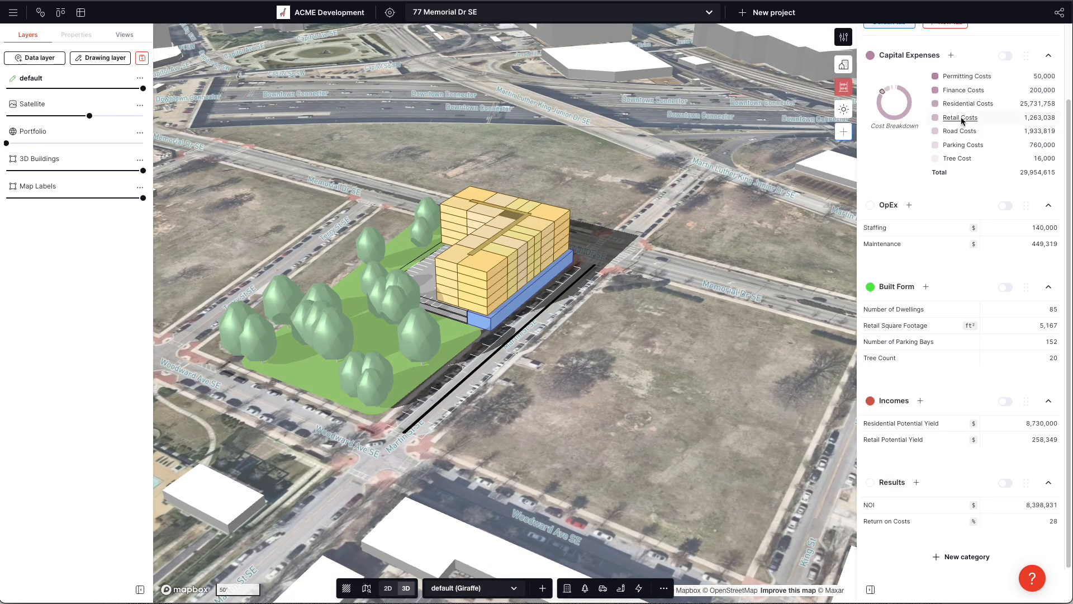
pyautogui.scroll(3, 950, 122)
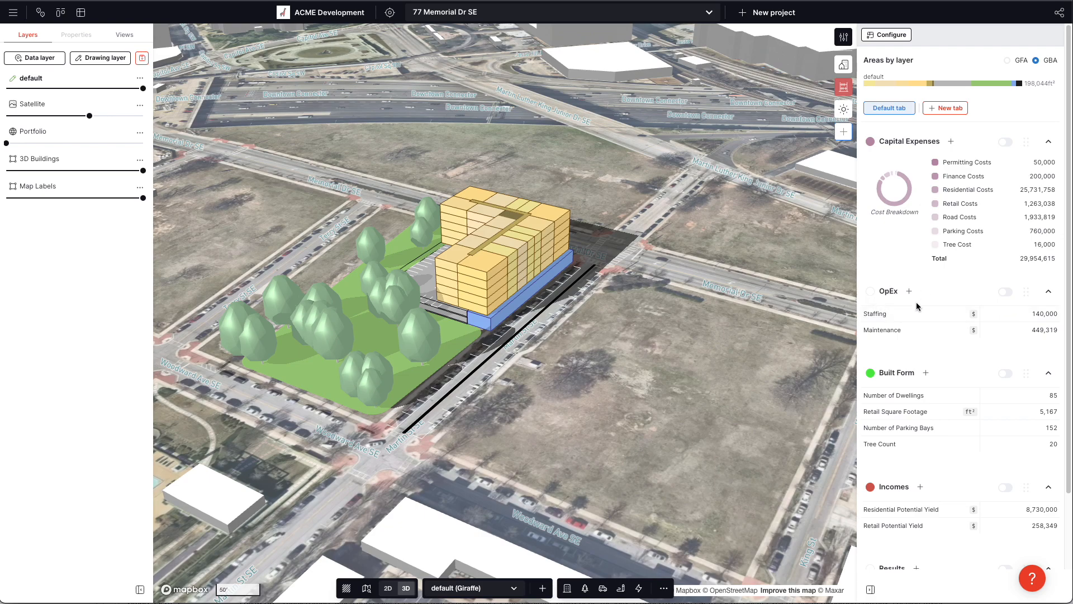
pyautogui.scroll(-2, 905, 348)
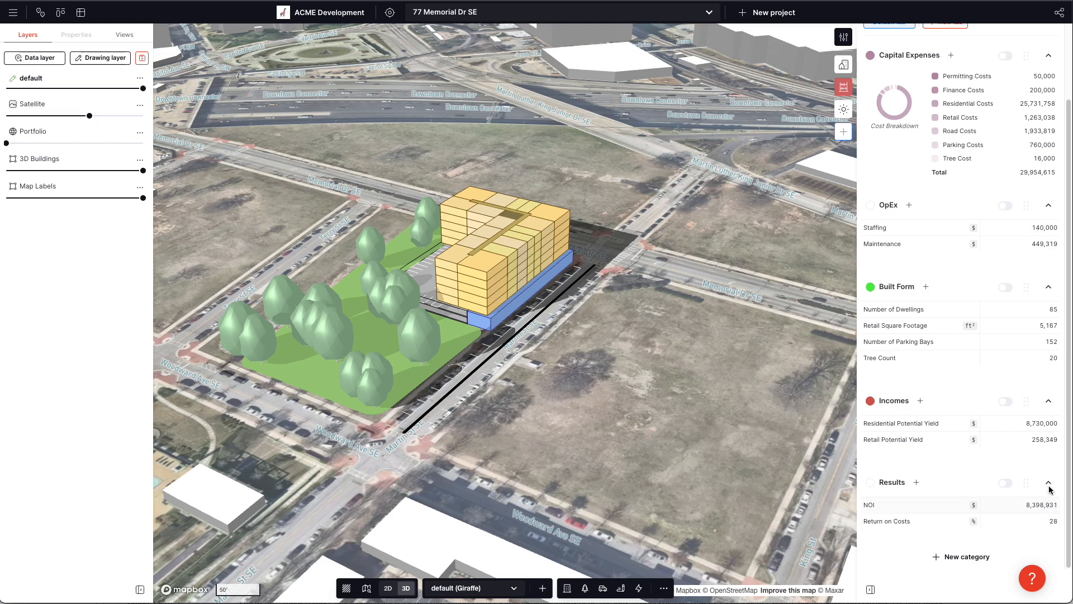
pyautogui.moveTo(552, 468); pyautogui.dragTo(557, 474, button='right')
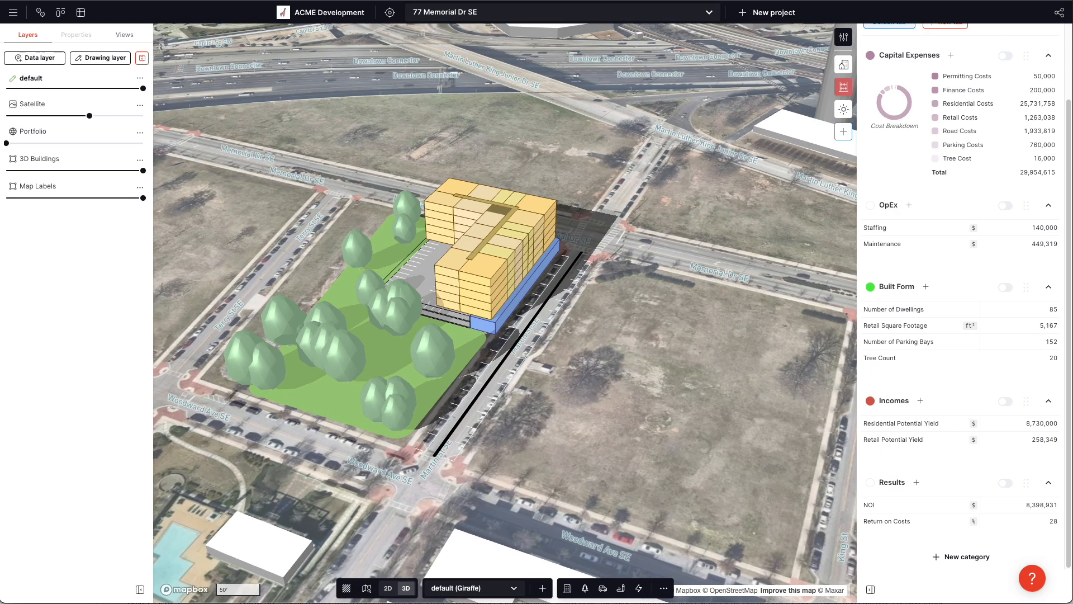
# Create a new drawing layer named Rent Optimised.
pyautogui.click(545, 591)
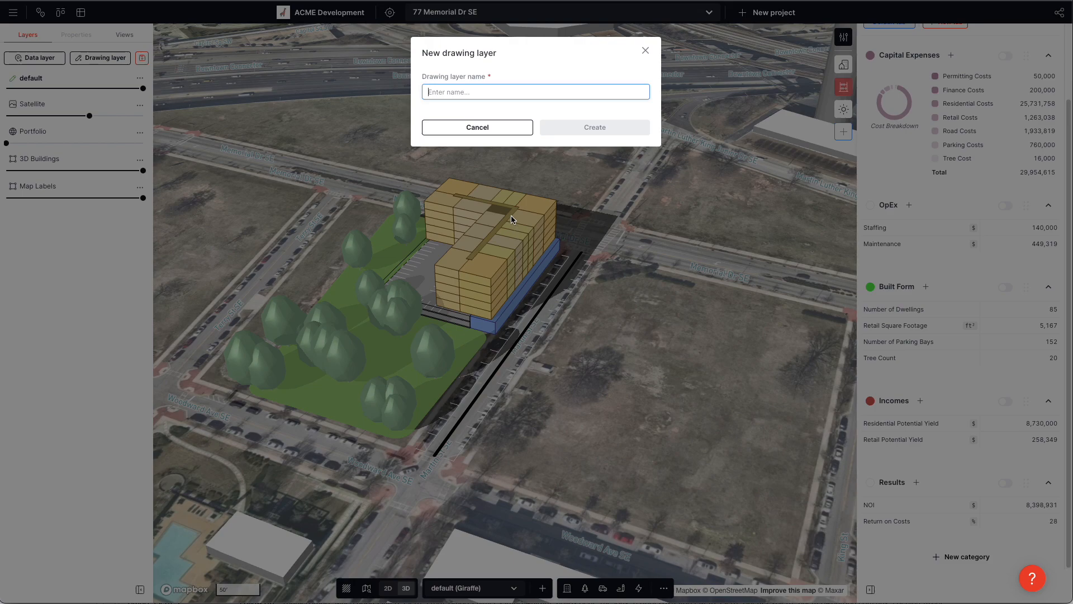
pyautogui.write('Rent Opt')
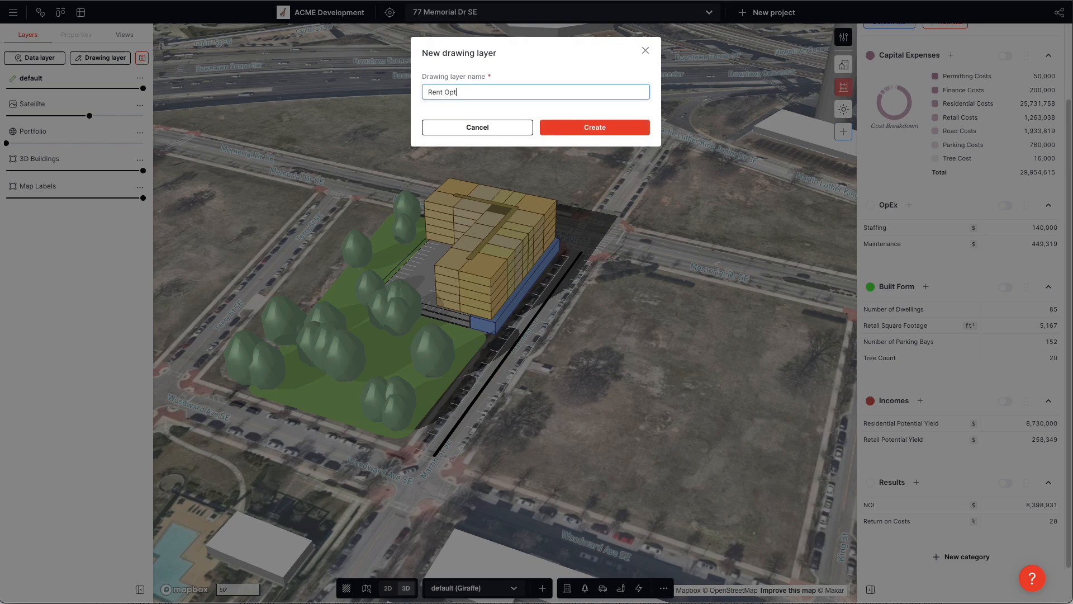
pyautogui.write('imised')
pyautogui.click(588, 127)
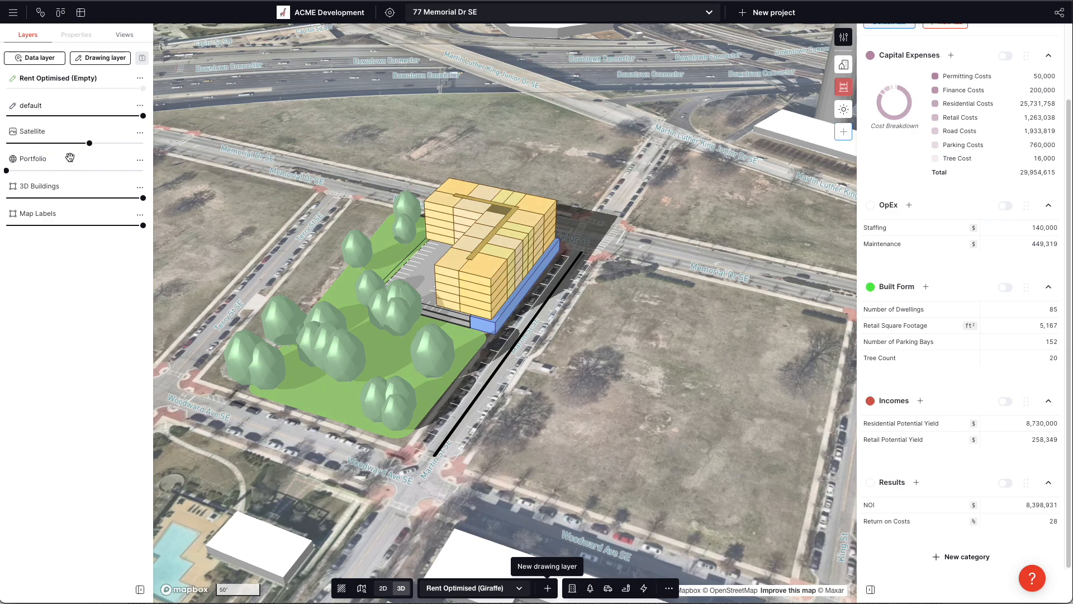
pyautogui.click(140, 106)
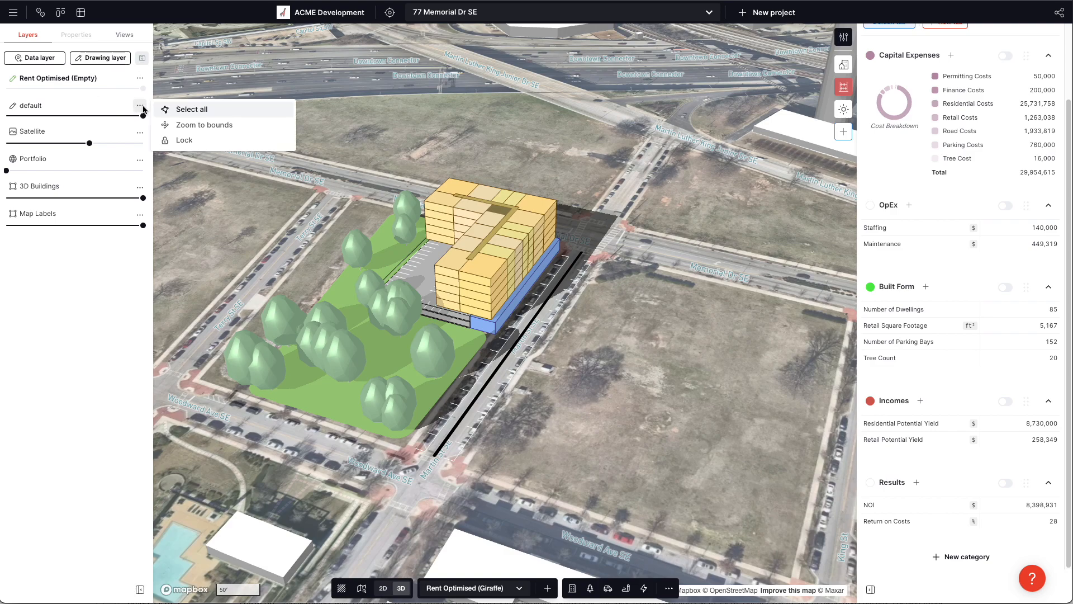
# Copy all default-layer features, set default's opacity to 0, and paste them onto Rent Optimised.
pyautogui.click(192, 110)
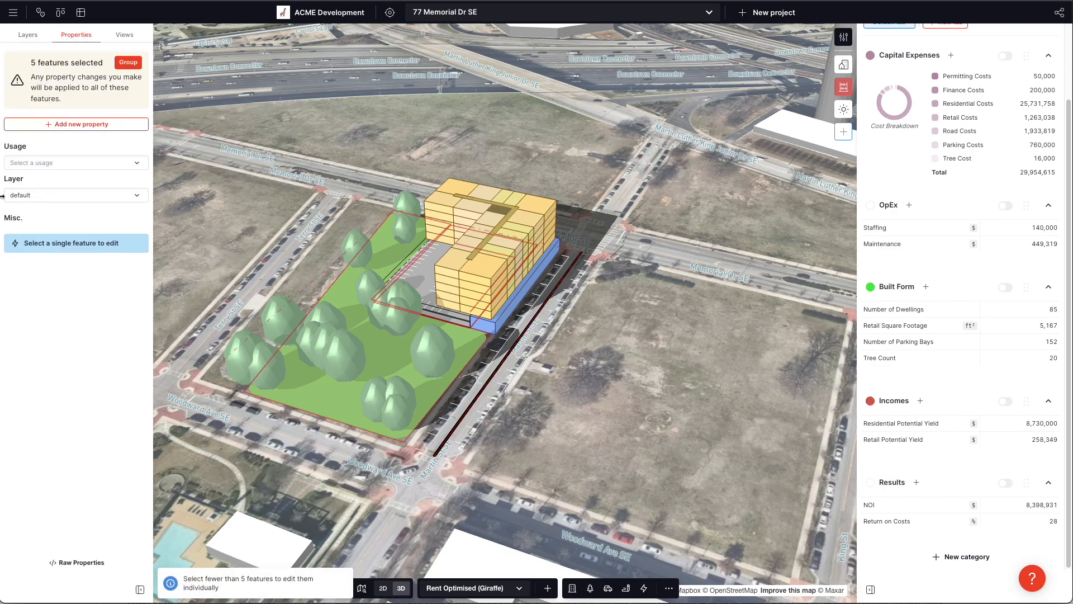
pyautogui.hotkey('ctrl', 'c')
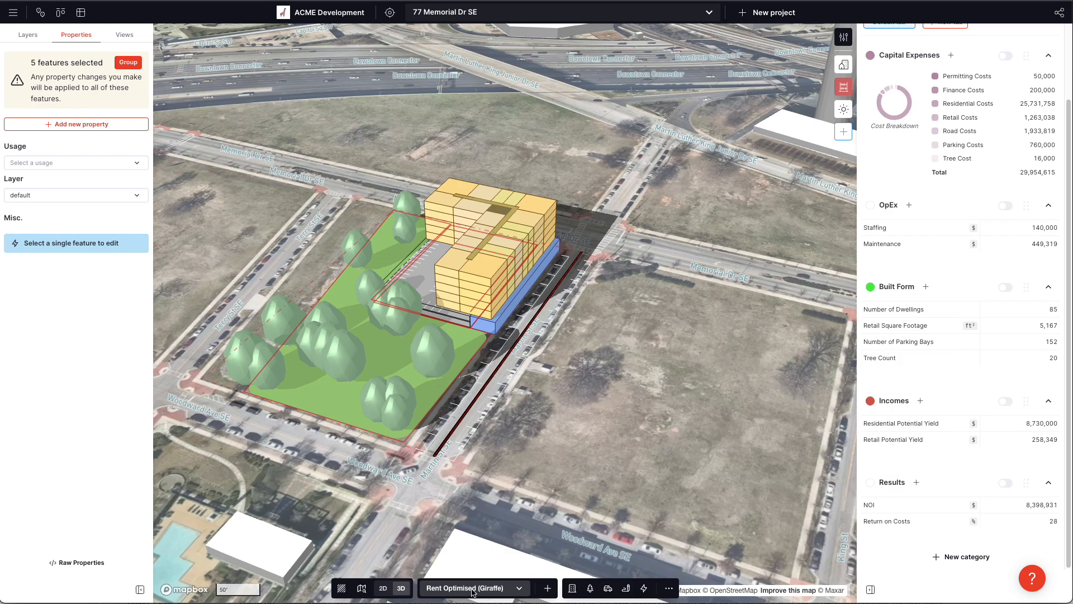
pyautogui.click(28, 35)
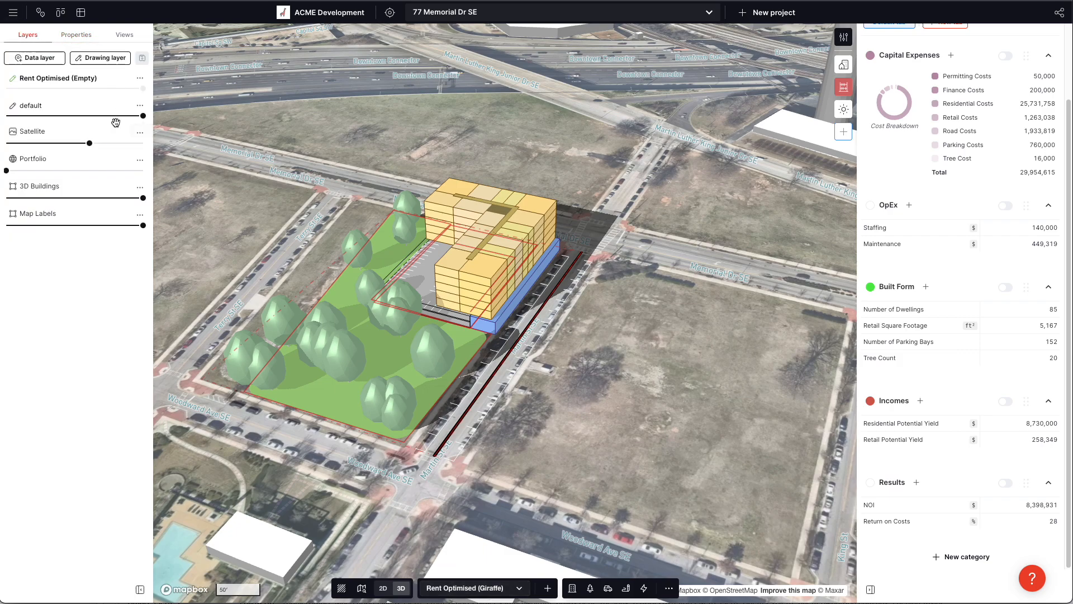
pyautogui.moveTo(109, 117); pyautogui.dragTo(6, 115)
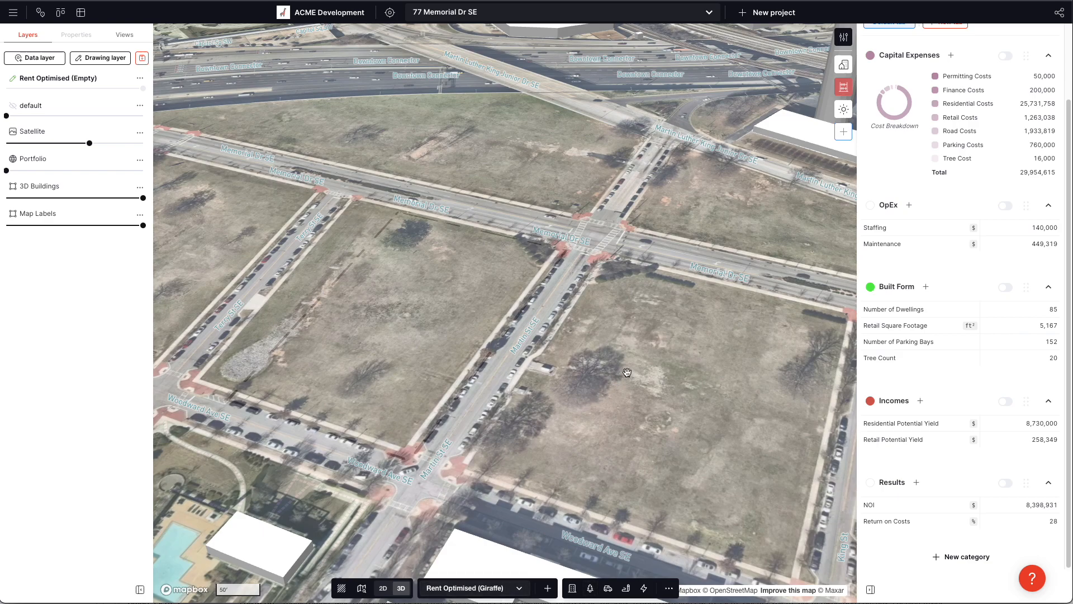
pyautogui.hotkey('ctrl', 'v')
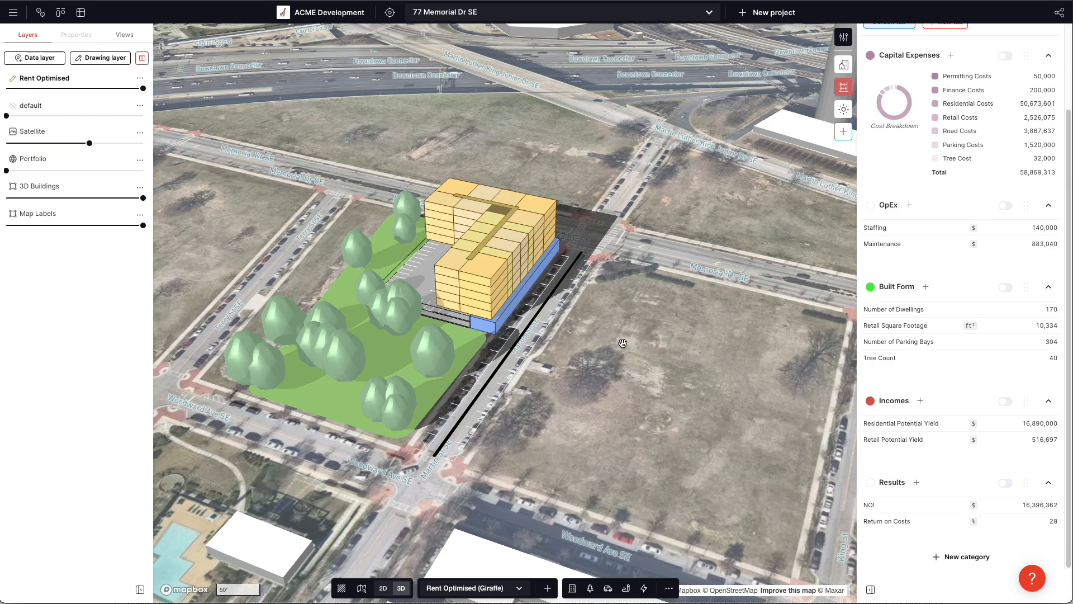
# Turn on split-by-layer analytics to compare default and Rent Optimised side by side.
pyautogui.moveTo(584, 392); pyautogui.dragTo(575, 400, button='right')
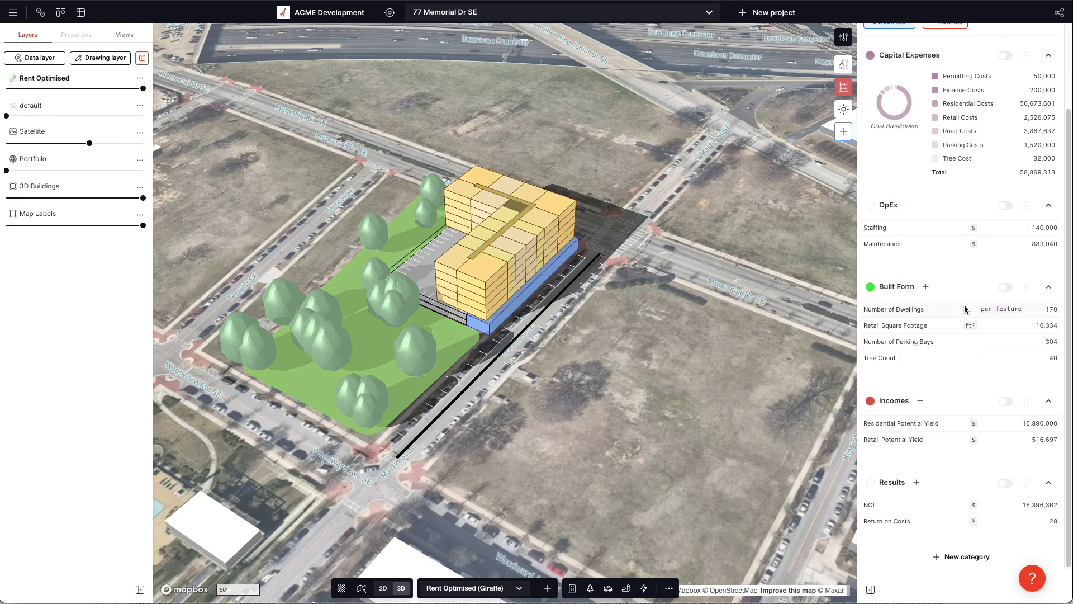
pyautogui.scroll(2, 966, 307)
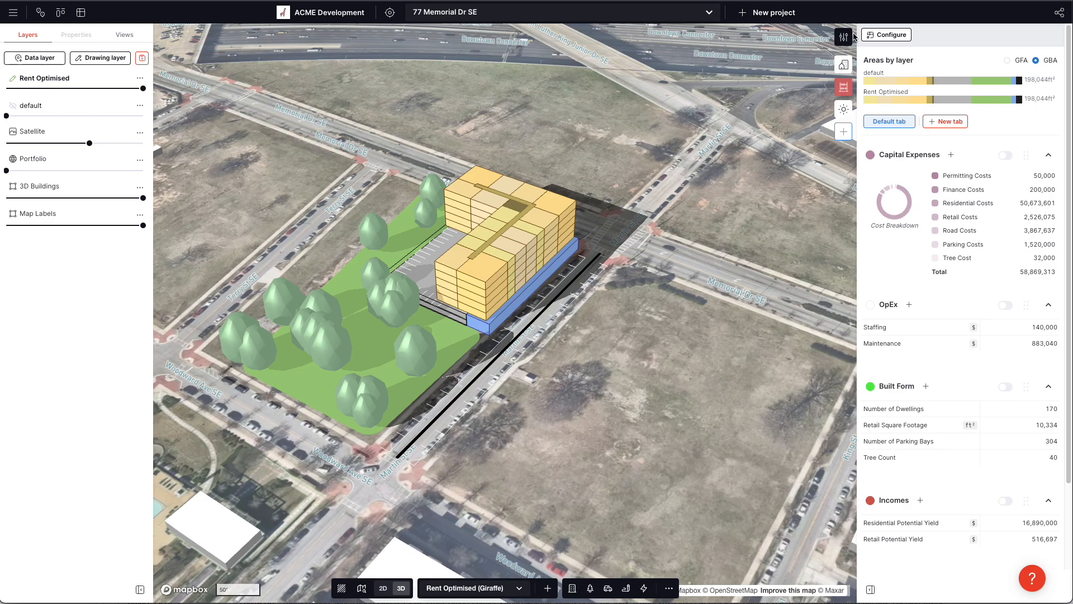
pyautogui.click(871, 34)
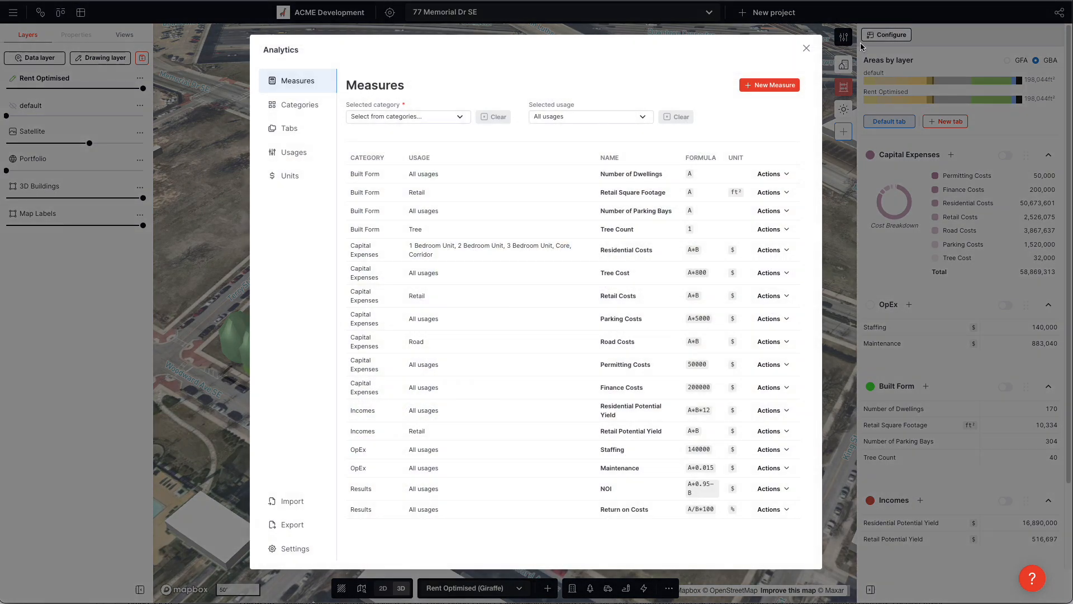
pyautogui.click(294, 549)
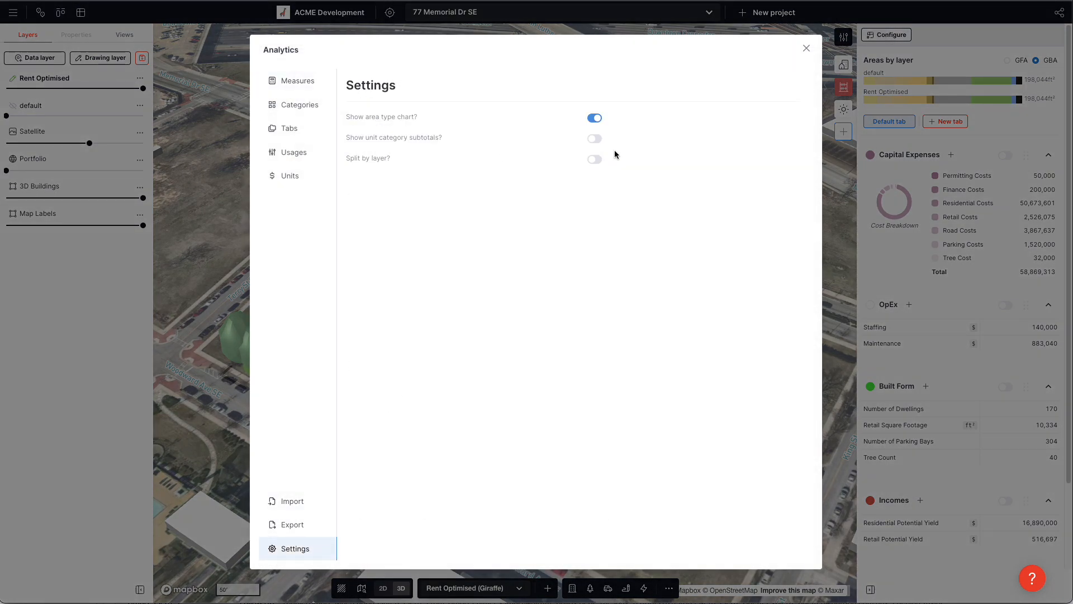
pyautogui.click(594, 160)
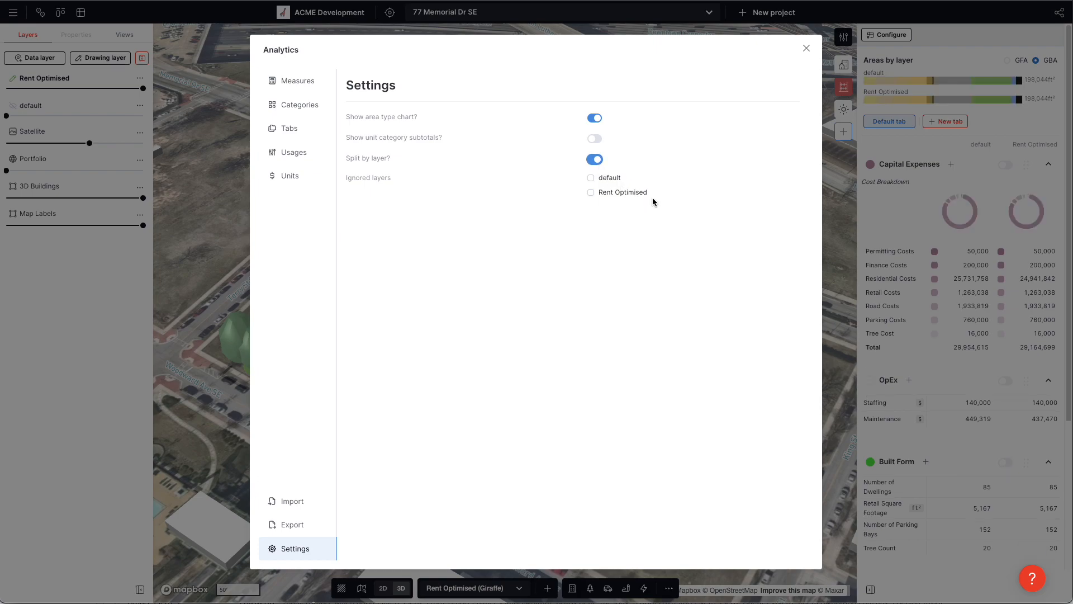
pyautogui.click(807, 48)
pyautogui.scroll(-4, 1012, 362)
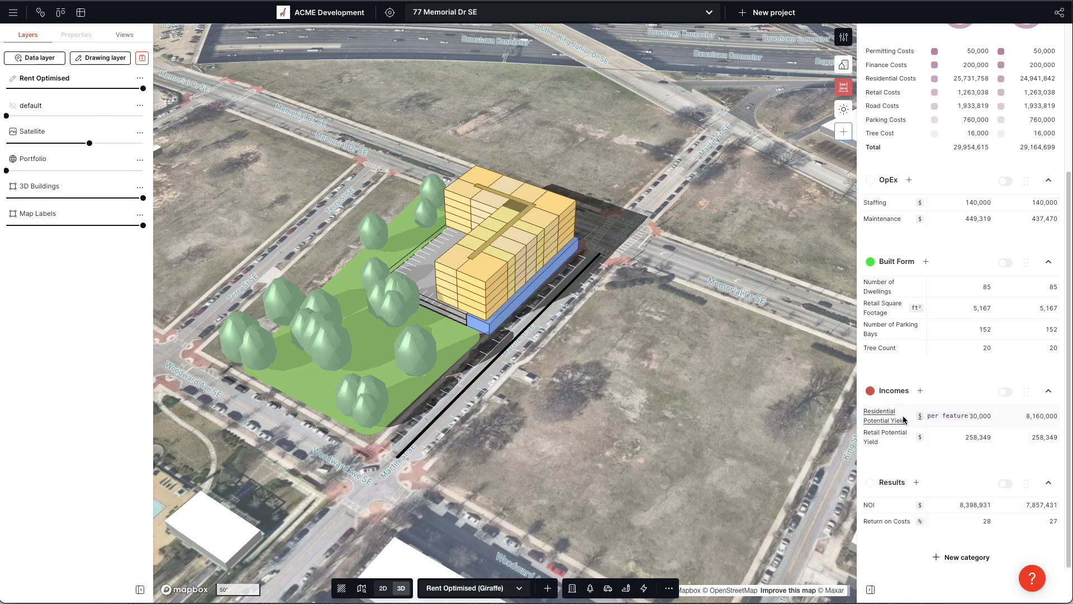
# Fade the satellite imagery almost completely and keep the default layer hidden.
pyautogui.moveTo(597, 452); pyautogui.dragTo(608, 459, button='right')
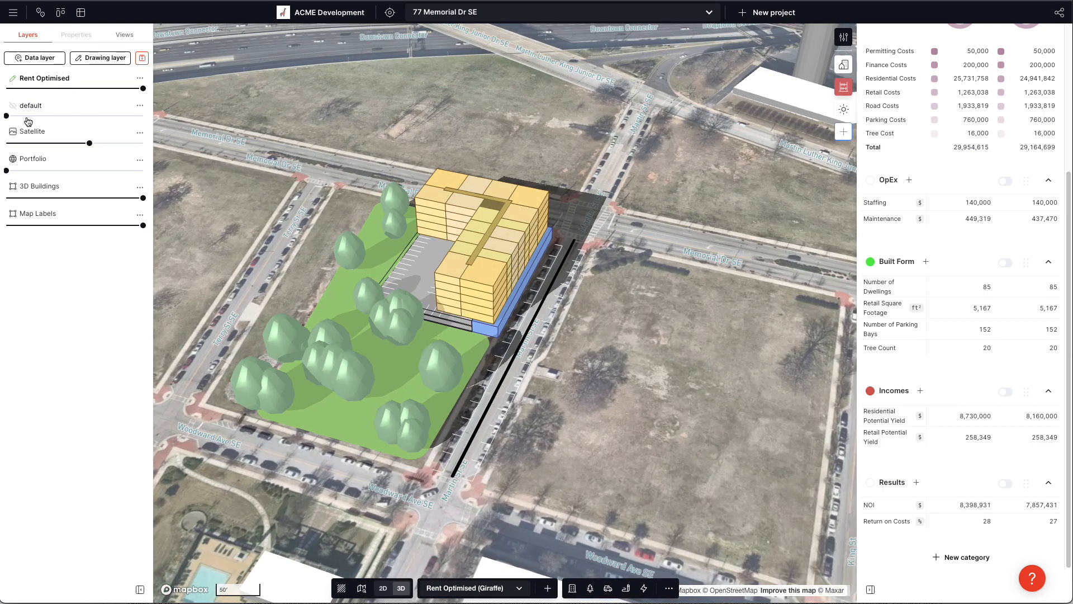
pyautogui.moveTo(6, 115); pyautogui.dragTo(61, 115)
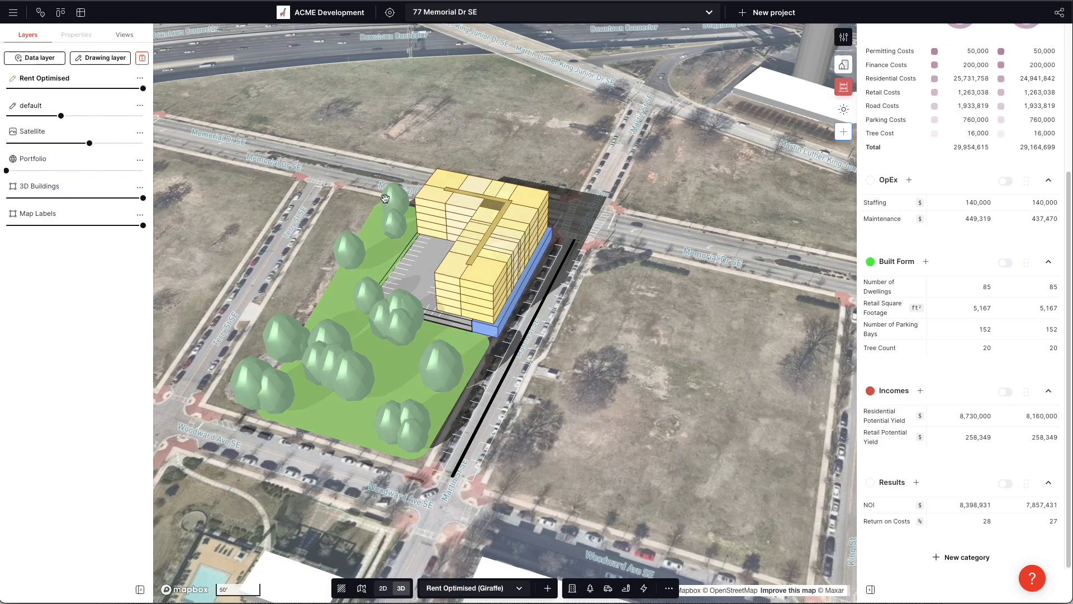
pyautogui.moveTo(89, 143); pyautogui.dragTo(6, 143)
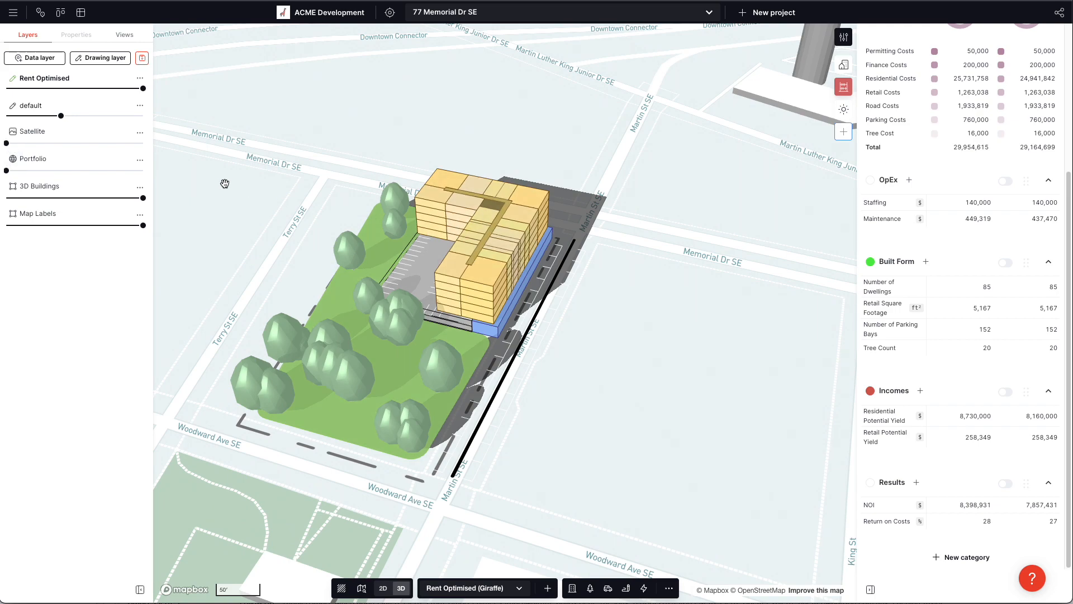
pyautogui.moveTo(54, 117); pyautogui.dragTo(6, 115)
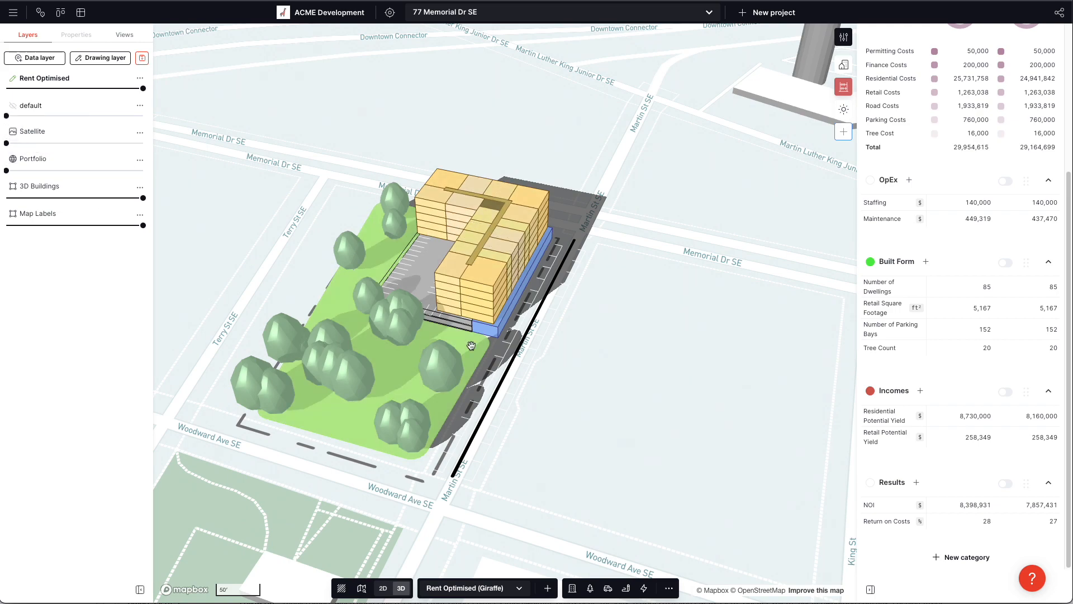
# Select the Rent Optimised building and show its Studio Unit generated-feature settings.
pyautogui.click(484, 284)
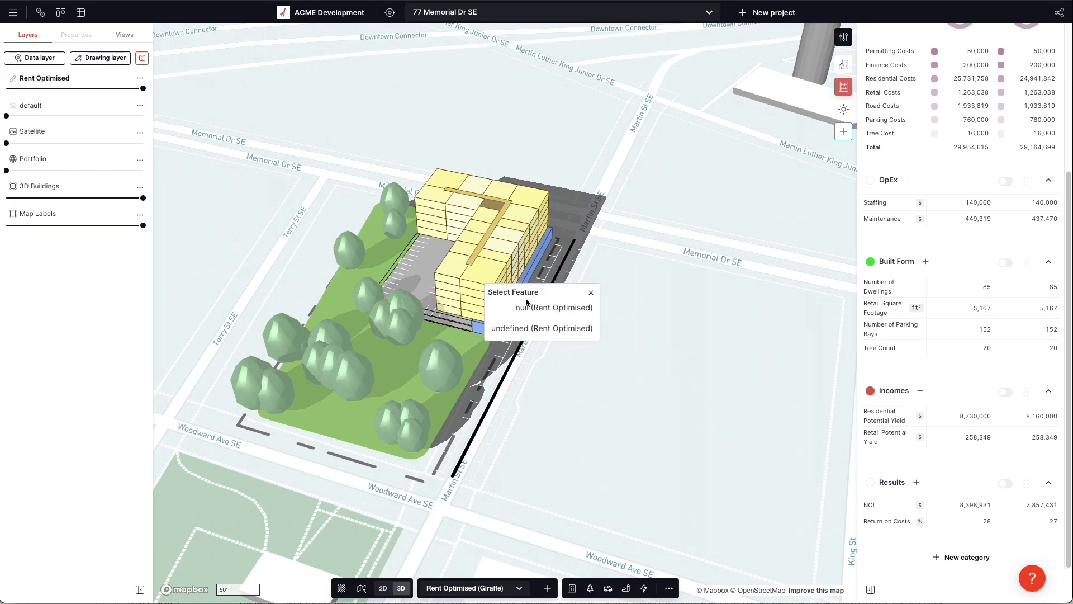
pyautogui.click(562, 310)
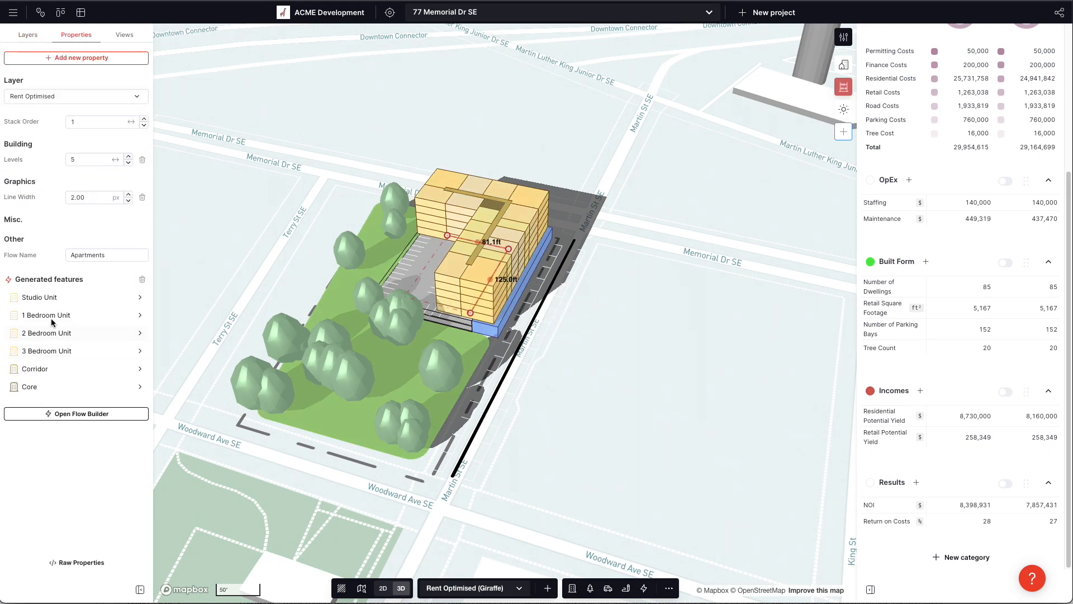
pyautogui.click(56, 298)
# Under 1. Apartment, set the mix to 7% studio, 59% one-bed, 34% two-bed, no three-beds.
pyautogui.click(71, 49)
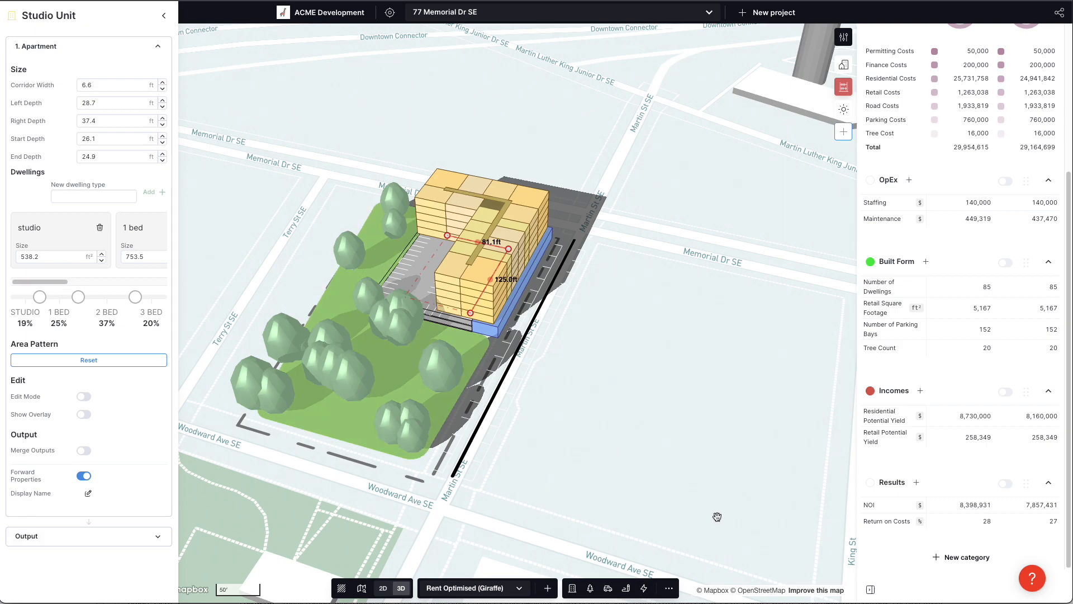
pyautogui.moveTo(62, 280)
pyautogui.mouseDown()
pyautogui.moveTo(162, 286)
pyautogui.moveTo(61, 282)
pyautogui.mouseUp()
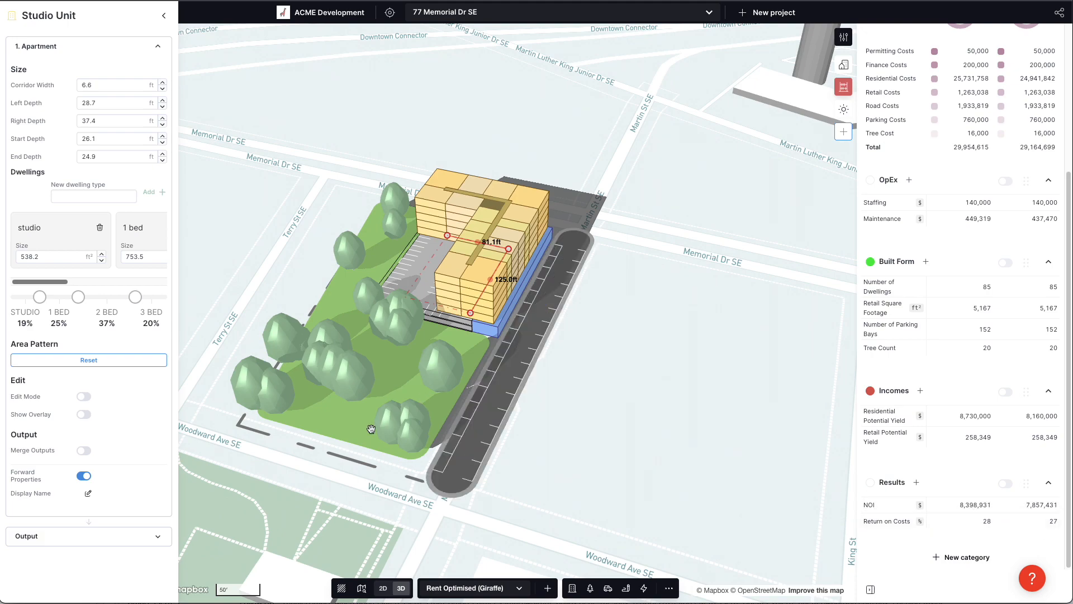
pyautogui.moveTo(138, 296); pyautogui.dragTo(185, 300)
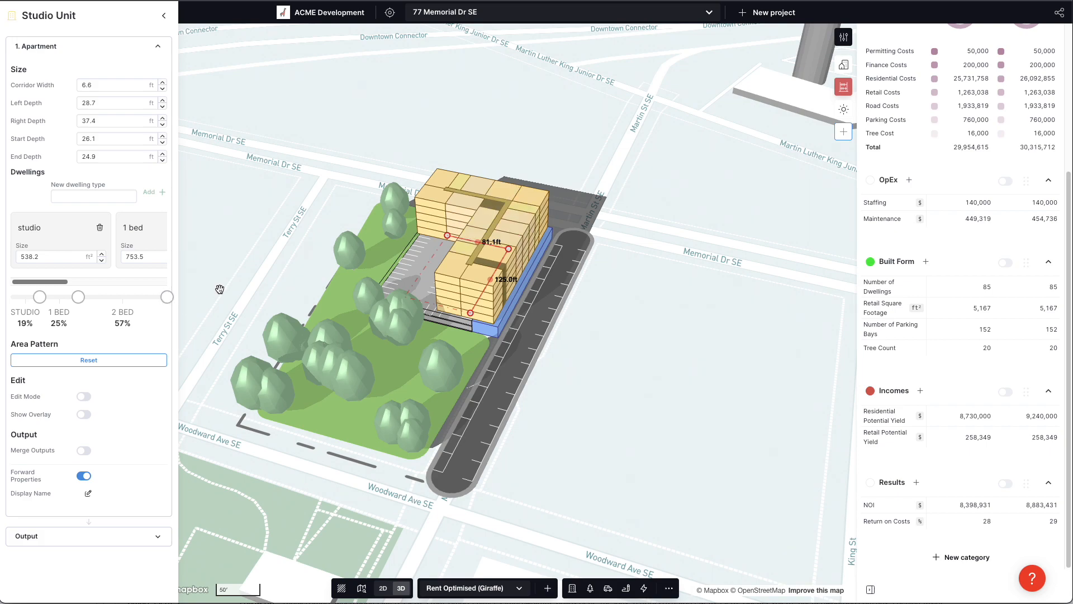
pyautogui.moveTo(84, 298); pyautogui.dragTo(127, 298)
pyautogui.moveTo(39, 296)
pyautogui.mouseDown()
pyautogui.moveTo(128, 298)
pyautogui.moveTo(22, 298)
pyautogui.mouseUp()
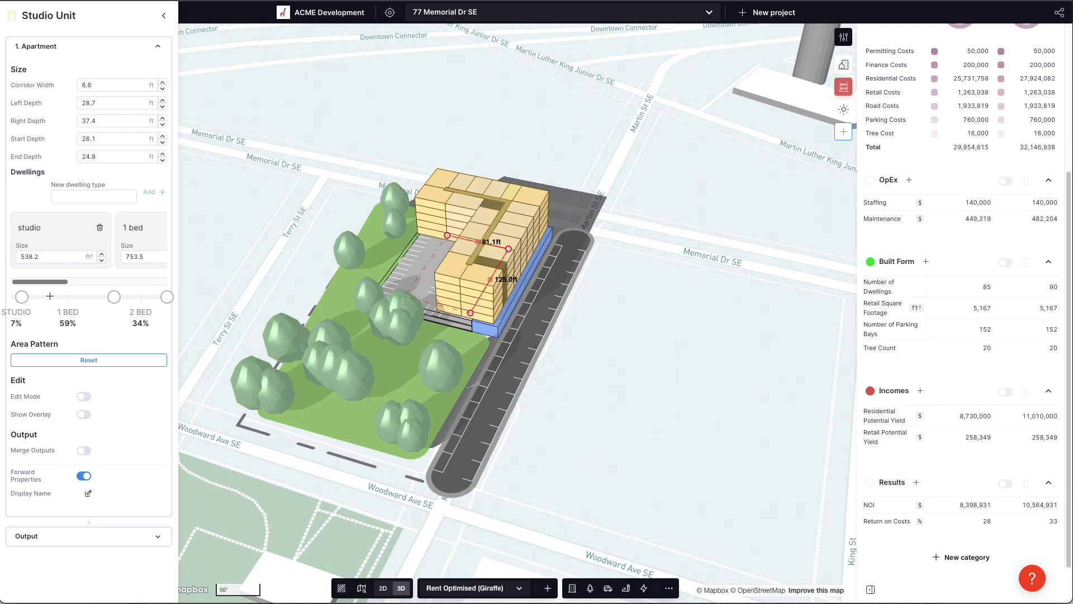
# Shift the mix to 7% studio, 57% one-bed, 36% two-bed, giving 95 dwellings.
pyautogui.click(106, 297)
pyautogui.moveTo(106, 297)
pyautogui.mouseDown()
pyautogui.moveTo(82, 299)
pyautogui.moveTo(167, 300)
pyautogui.moveTo(111, 297)
pyautogui.mouseUp()
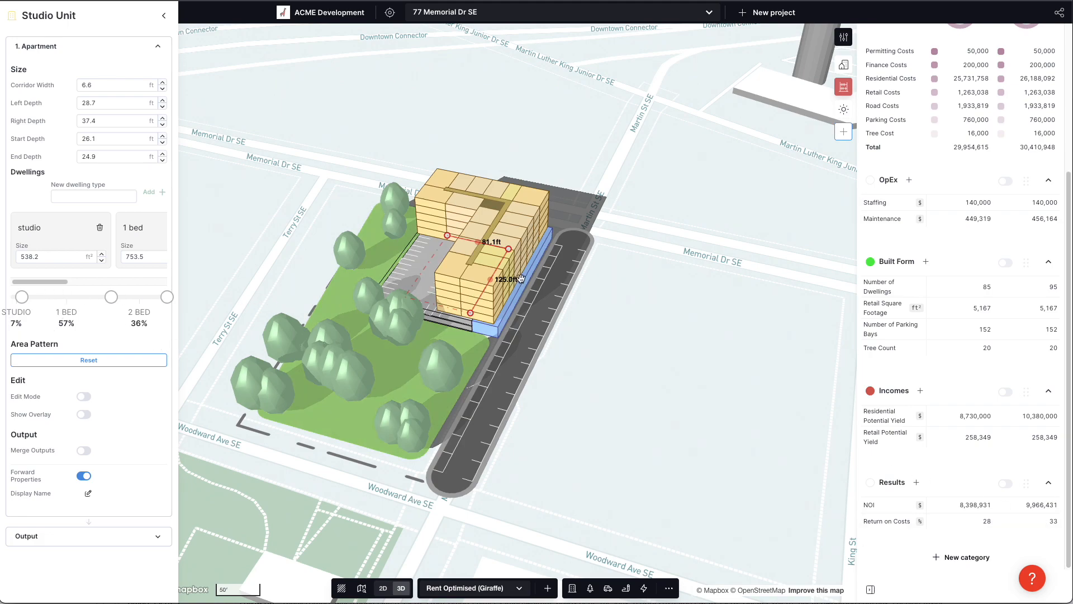
pyautogui.moveTo(646, 383); pyautogui.dragTo(627, 395, button='right')
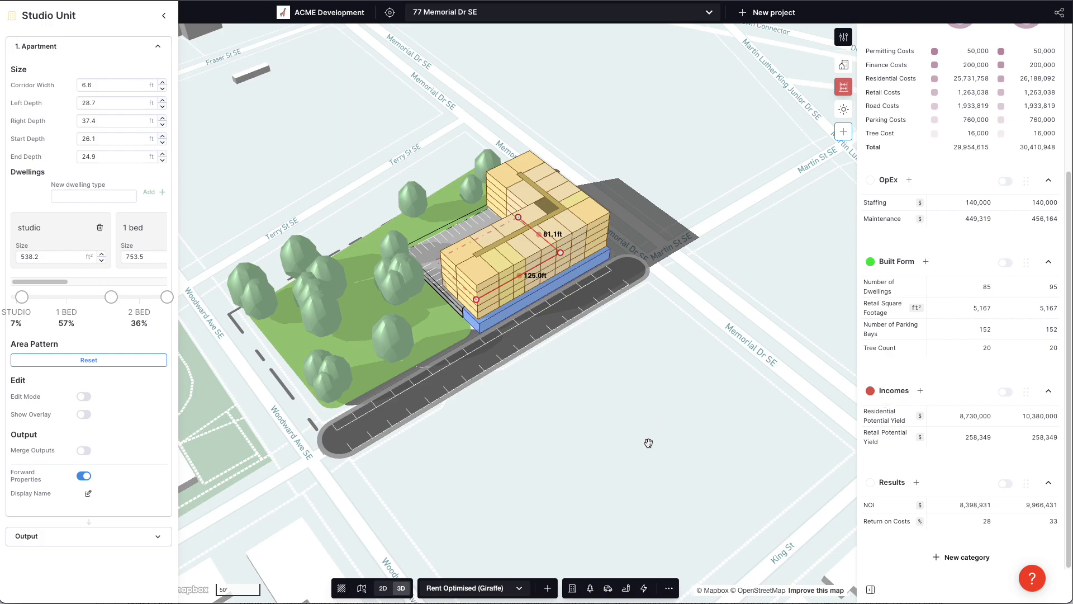
pyautogui.moveTo(648, 442); pyautogui.dragTo(651, 435, button='right')
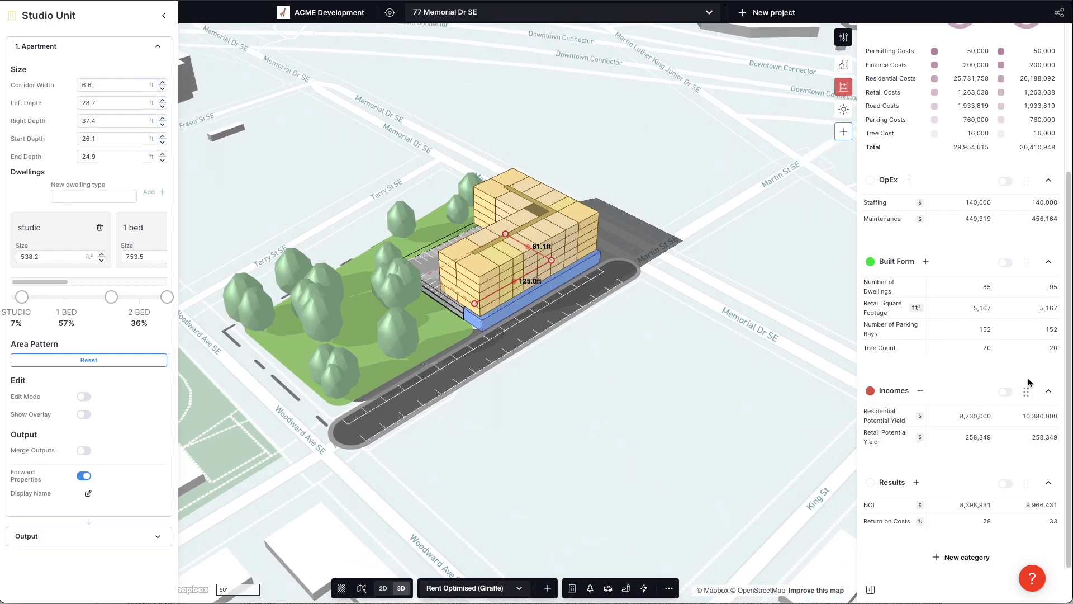
pyautogui.click(726, 303)
pyautogui.scroll(5, 998, 270)
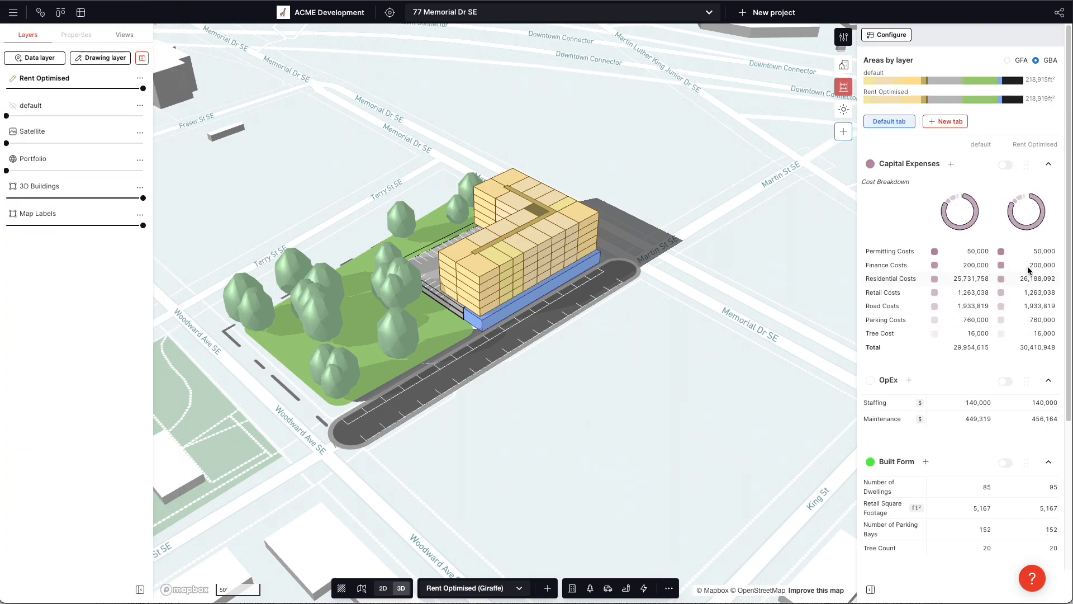
pyautogui.scroll(-4, 870, 511)
pyautogui.click(12, 13)
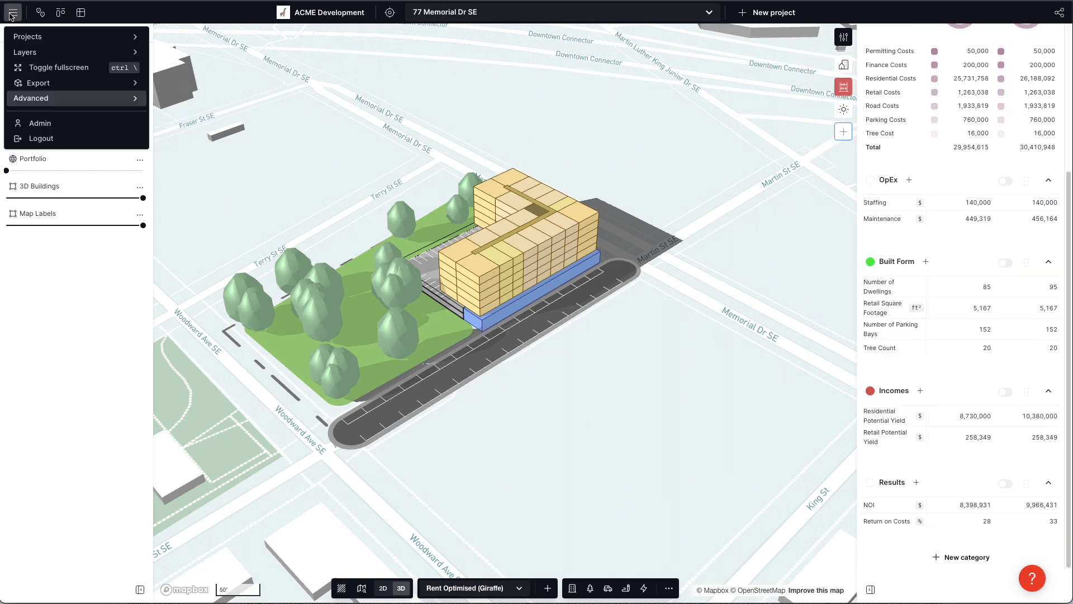
pyautogui.moveTo(25, 36)
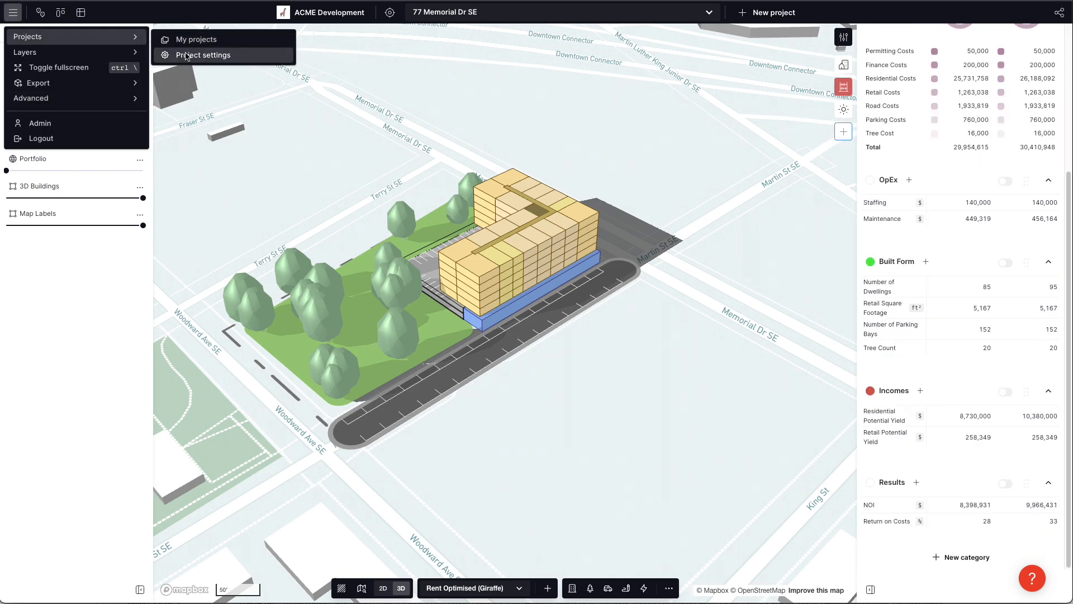
pyautogui.click(189, 54)
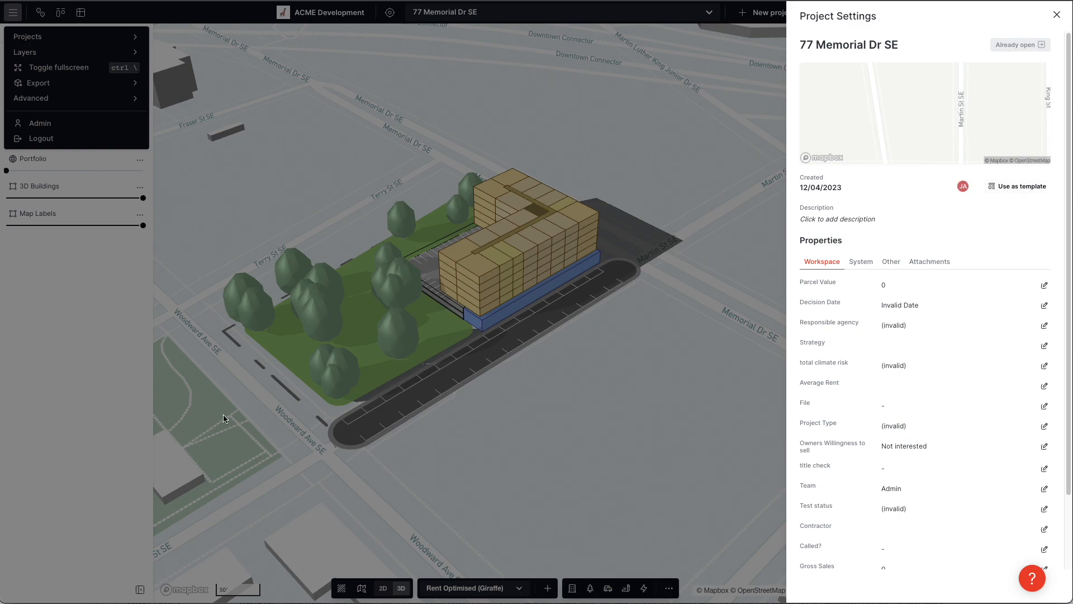
pyautogui.click(1018, 187)
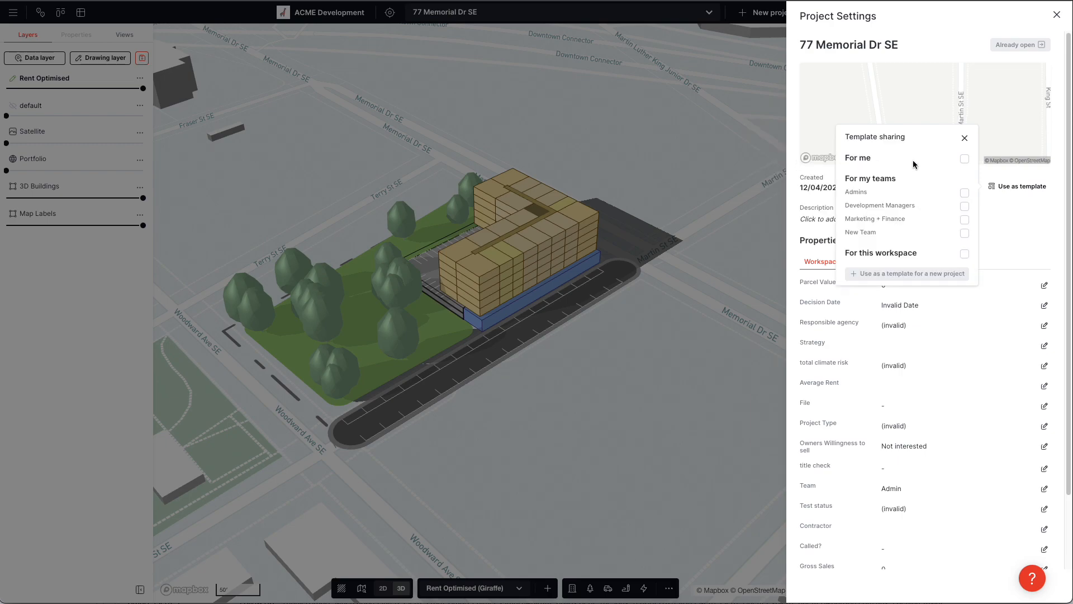
pyautogui.click(965, 254)
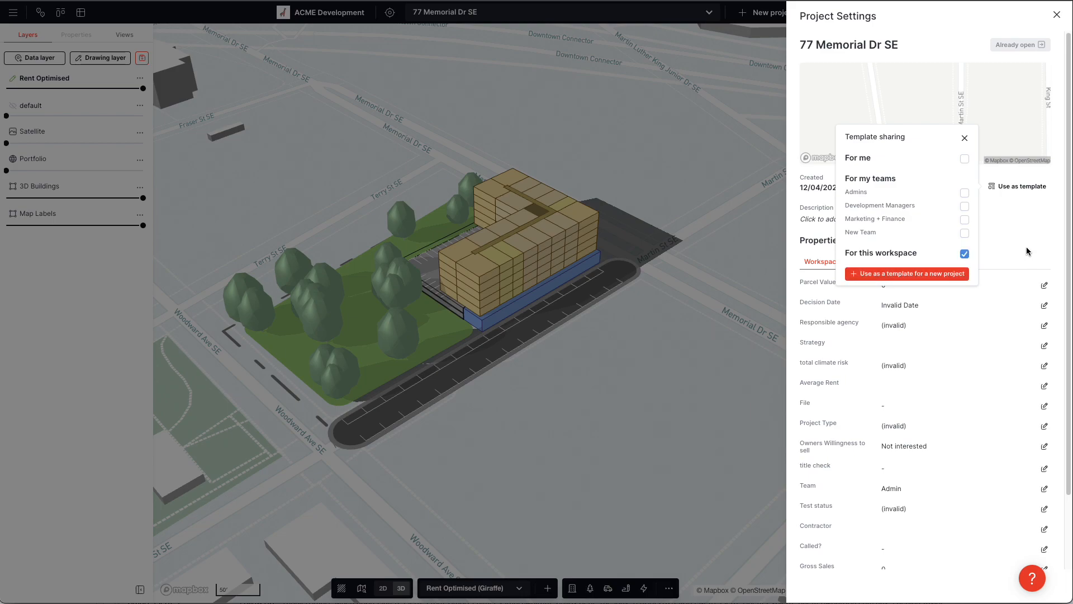
pyautogui.click(675, 401)
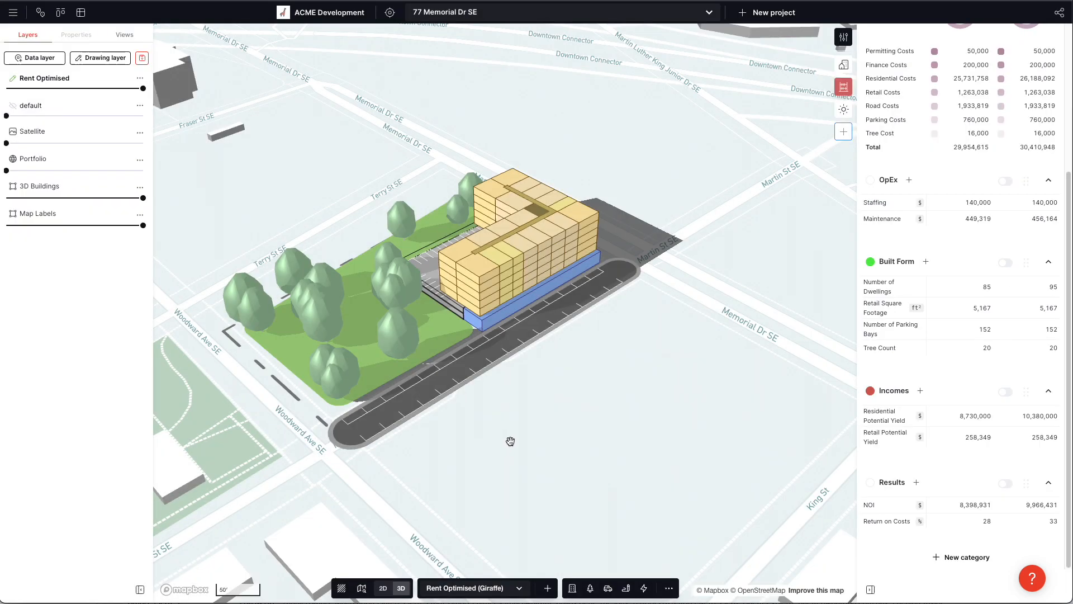